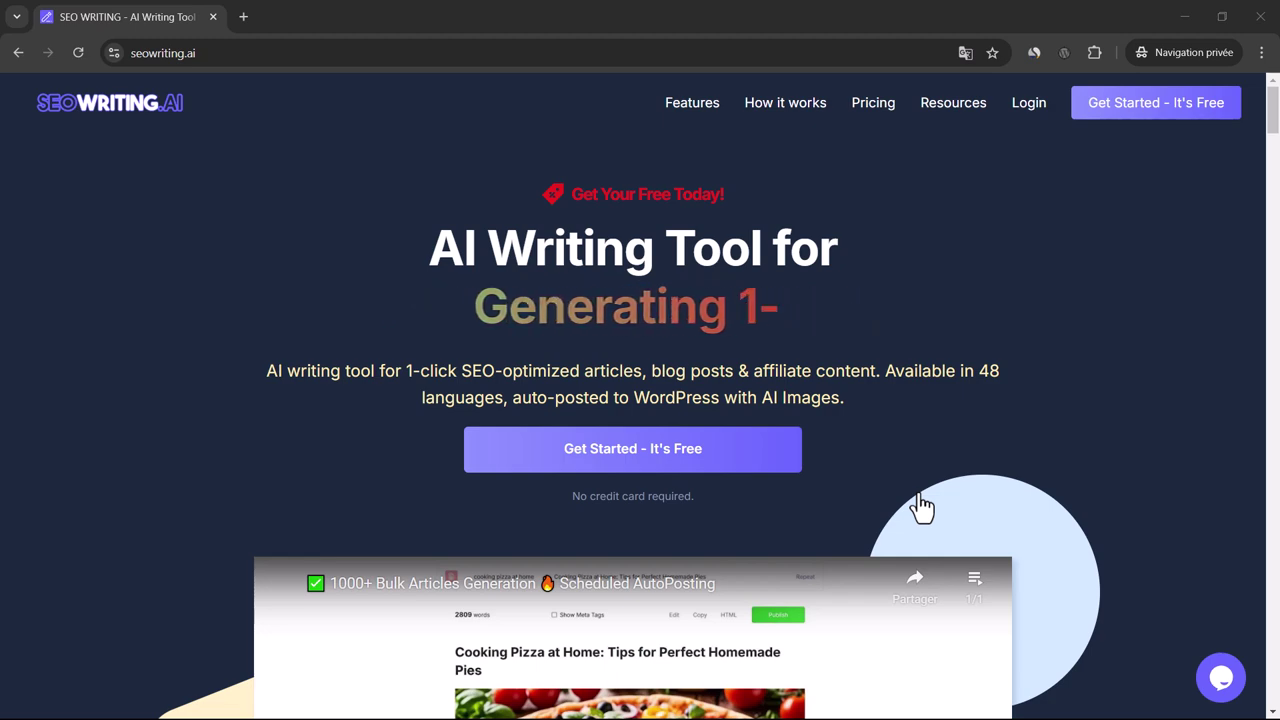
scroll(1043, 680, "down", 5)
scroll(1045, 682, "up", 3)
scroll(1043, 683, "up", 3)
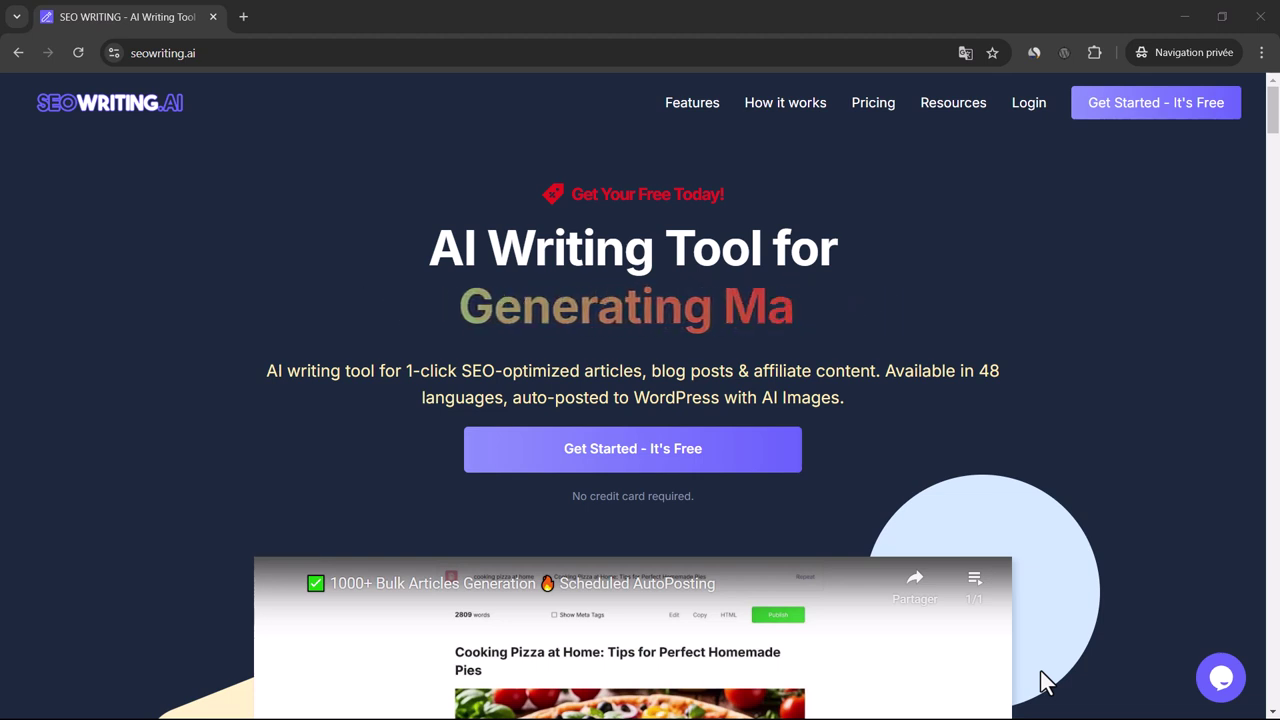
scroll(1043, 683, "down", 2)
scroll(1043, 683, "up", 2)
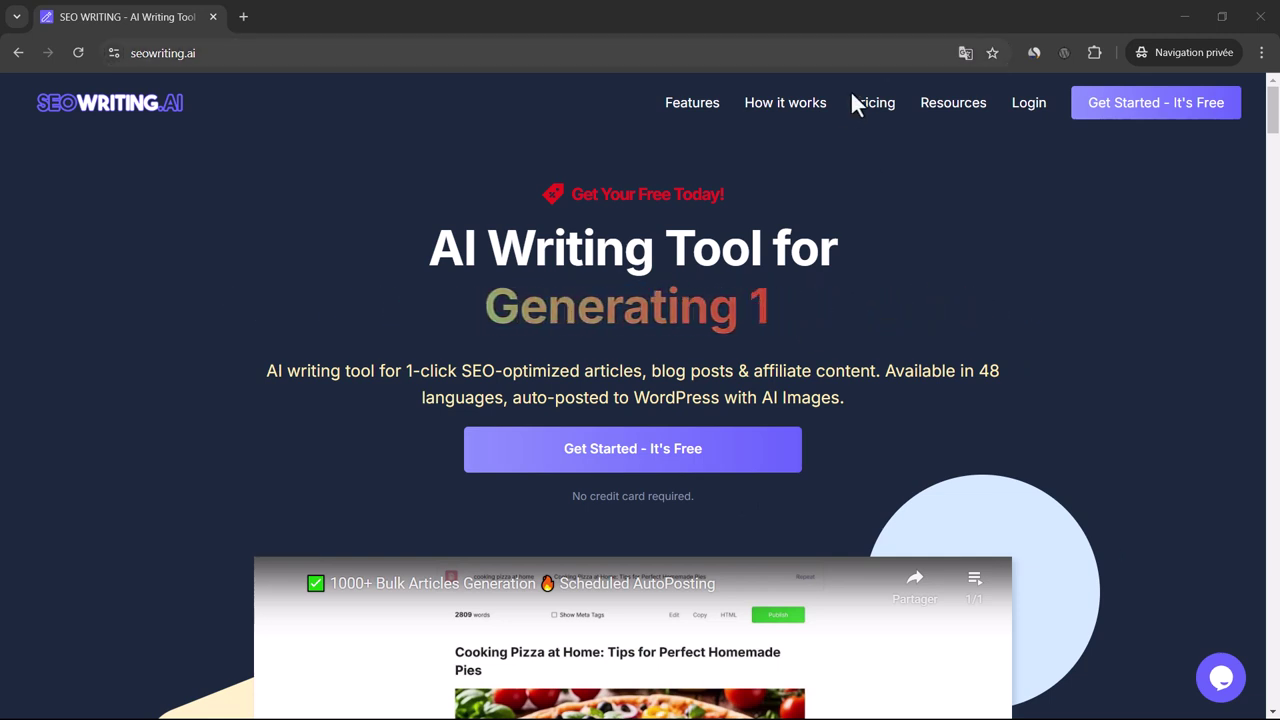
- Look through the whole homepage, from the intro video and feature sections to the pricing plans and Questions & Answers, and return to its start
scroll(970, 380, "down", 10)
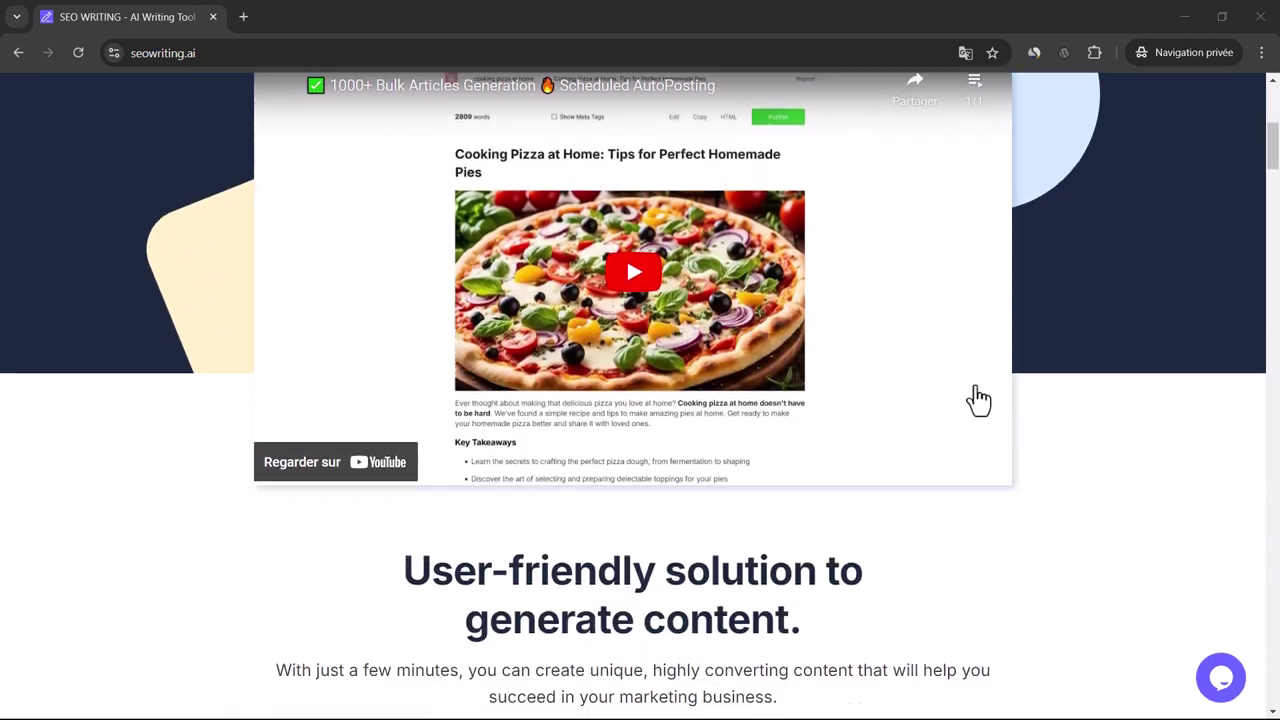
scroll(980, 380, "up", 3)
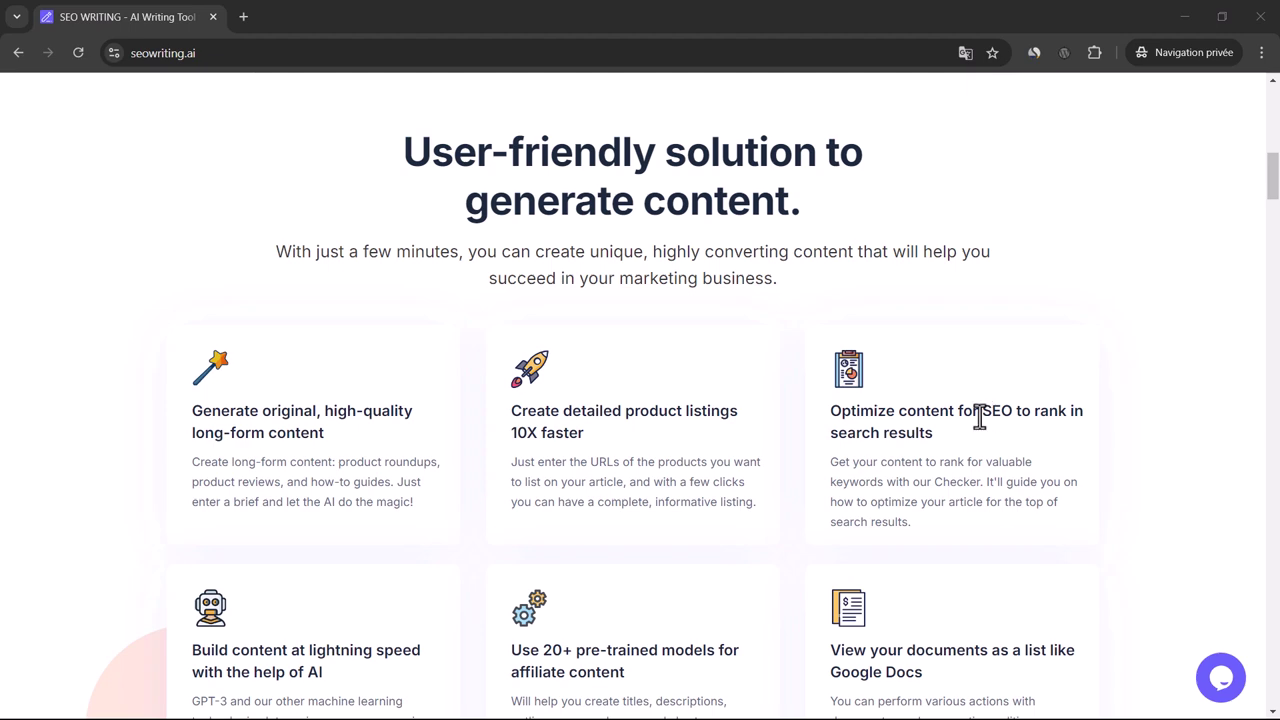
scroll(980, 440, "down", 8)
scroll(982, 448, "down", 4)
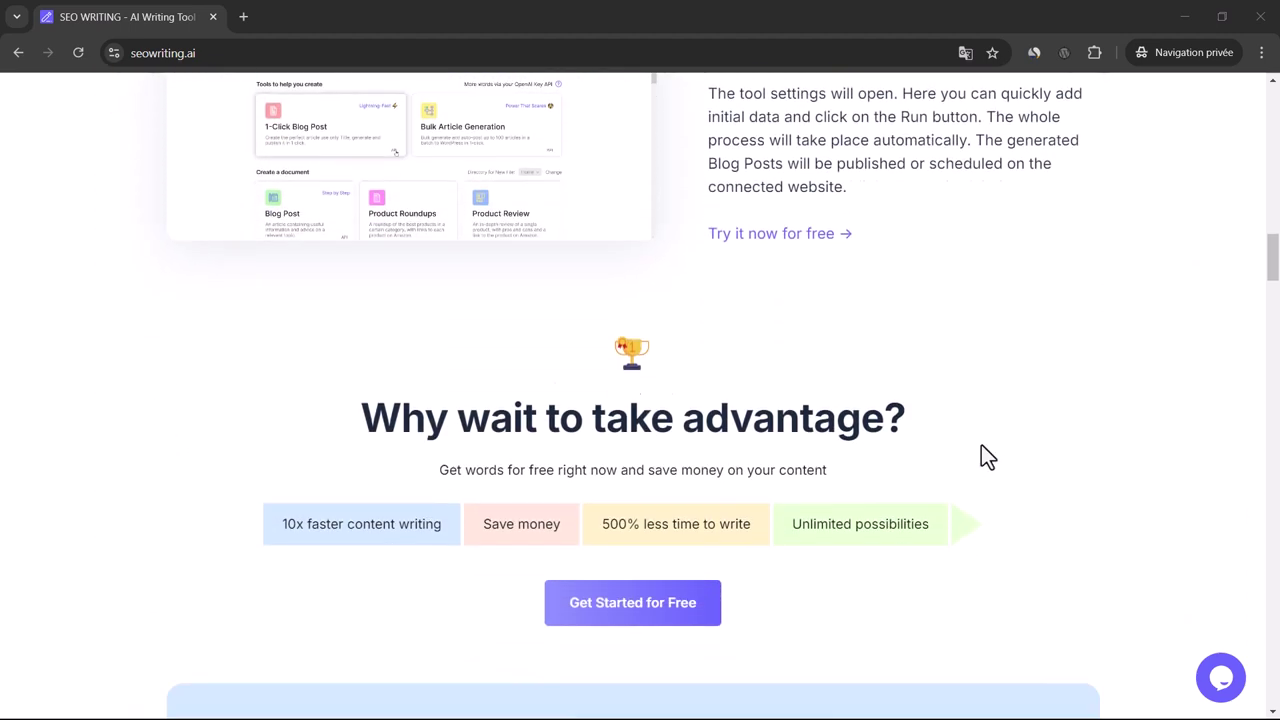
scroll(982, 448, "down", 5)
scroll(981, 450, "down", 1)
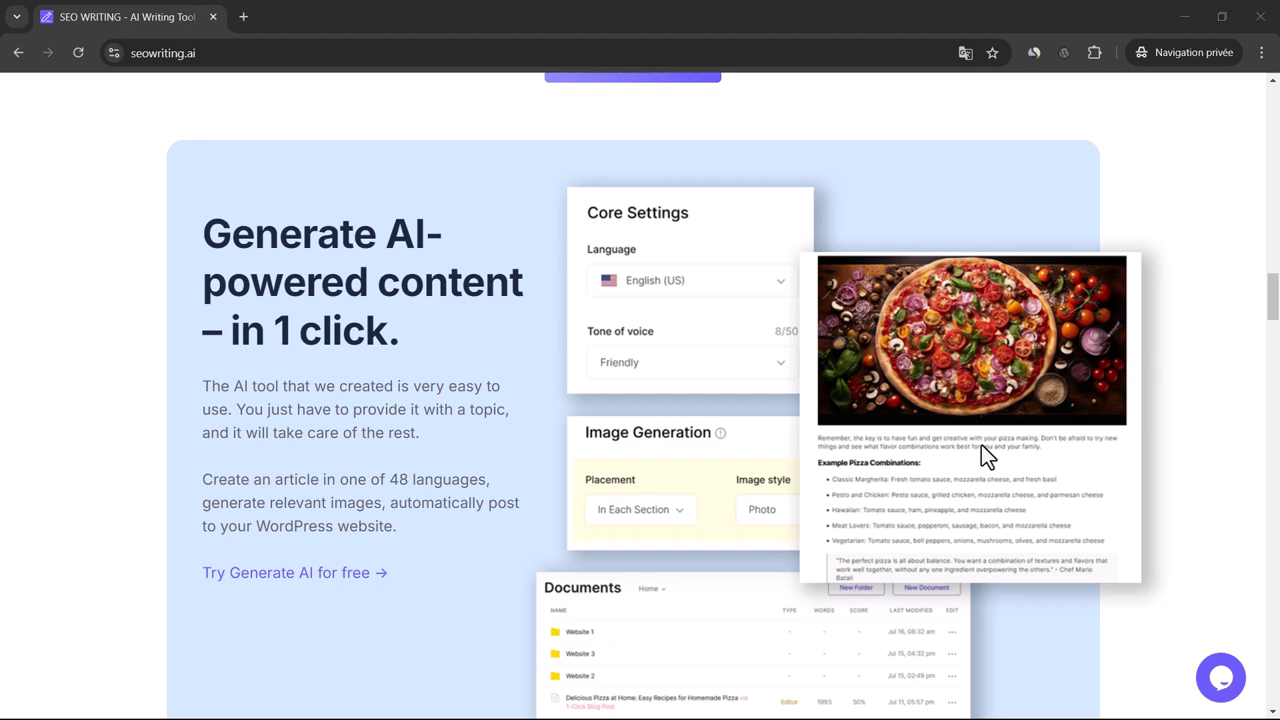
scroll(985, 455, "down", 9)
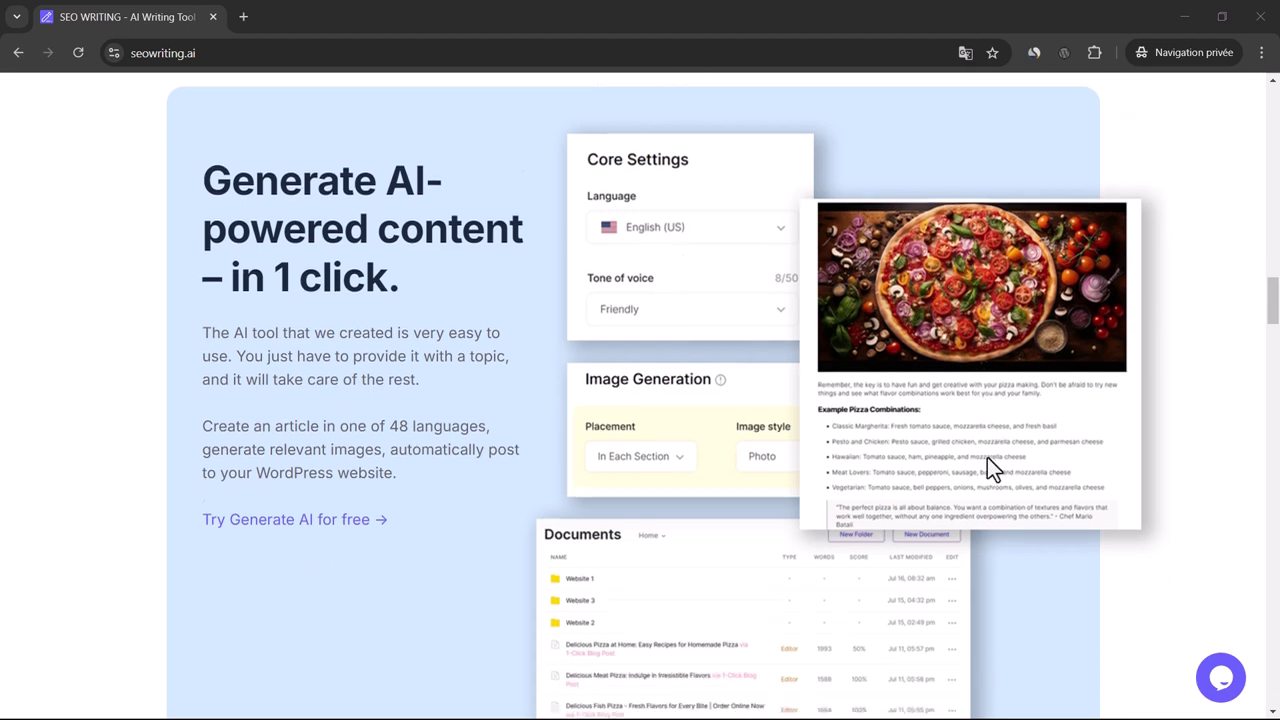
scroll(990, 463, "down", 7)
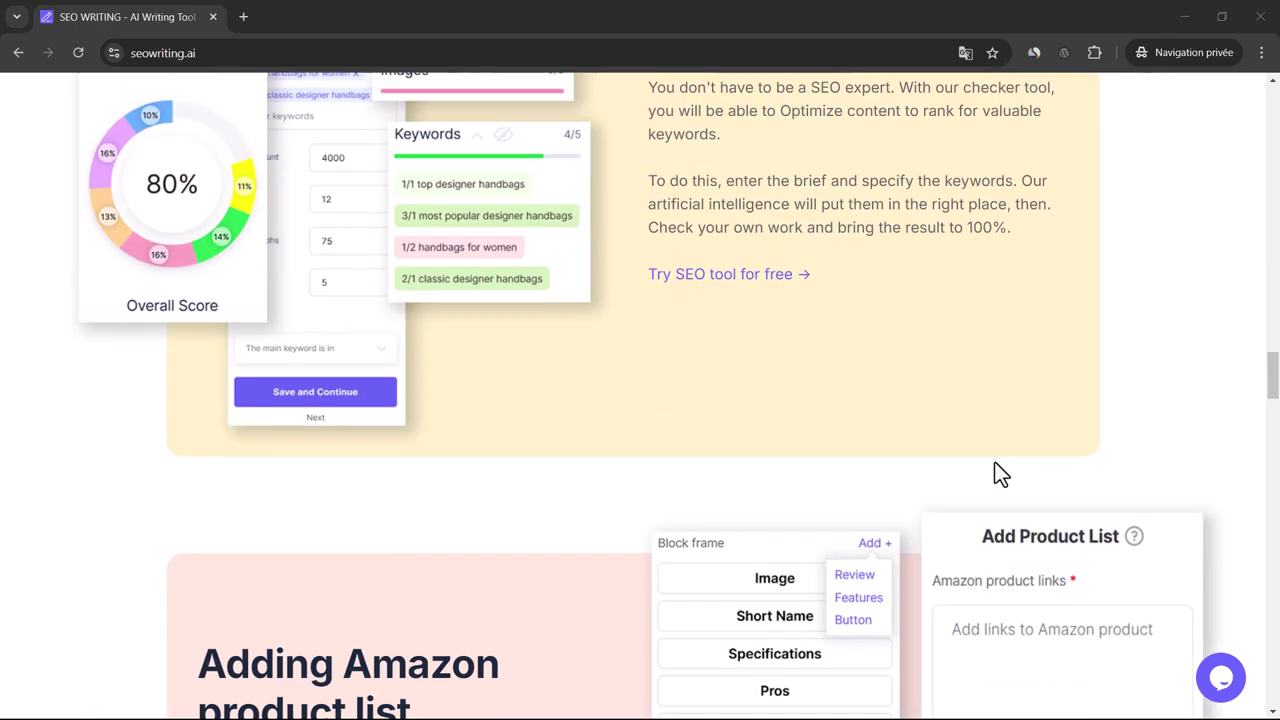
scroll(997, 468, "down", 6)
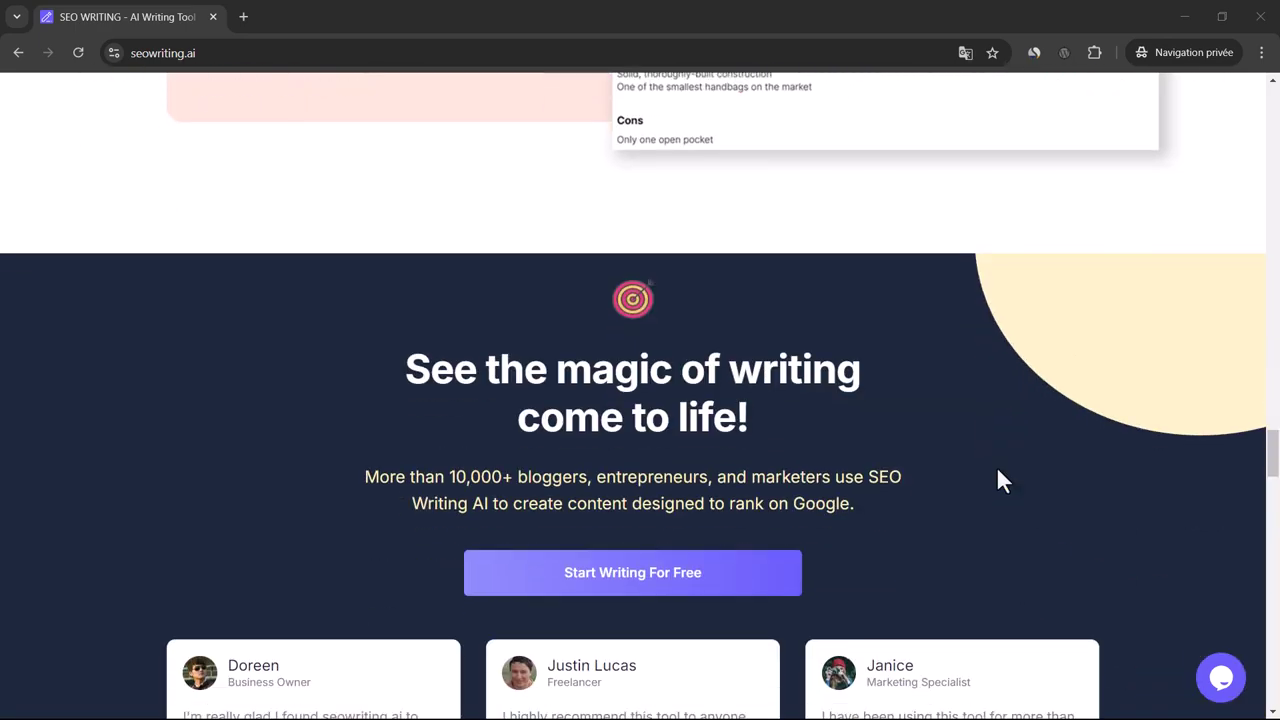
scroll(996, 466, "down", 6)
scroll(998, 477, "down", 12)
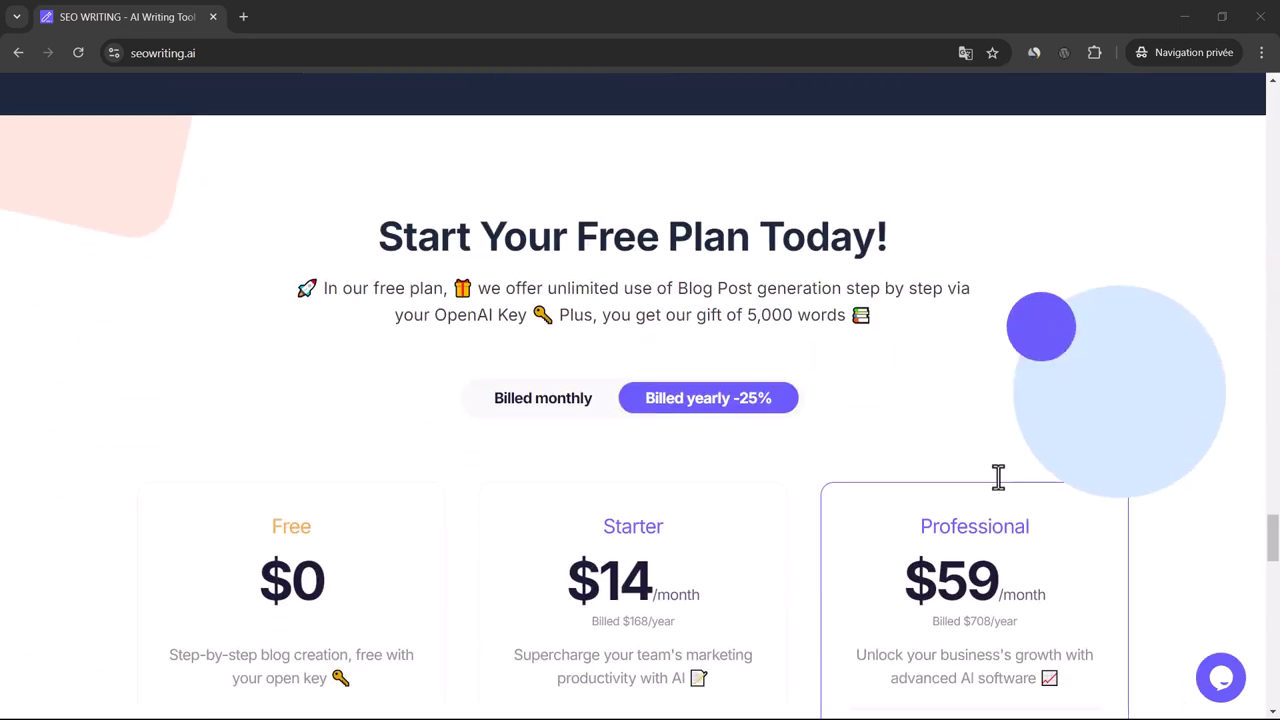
scroll(998, 477, "down", 10)
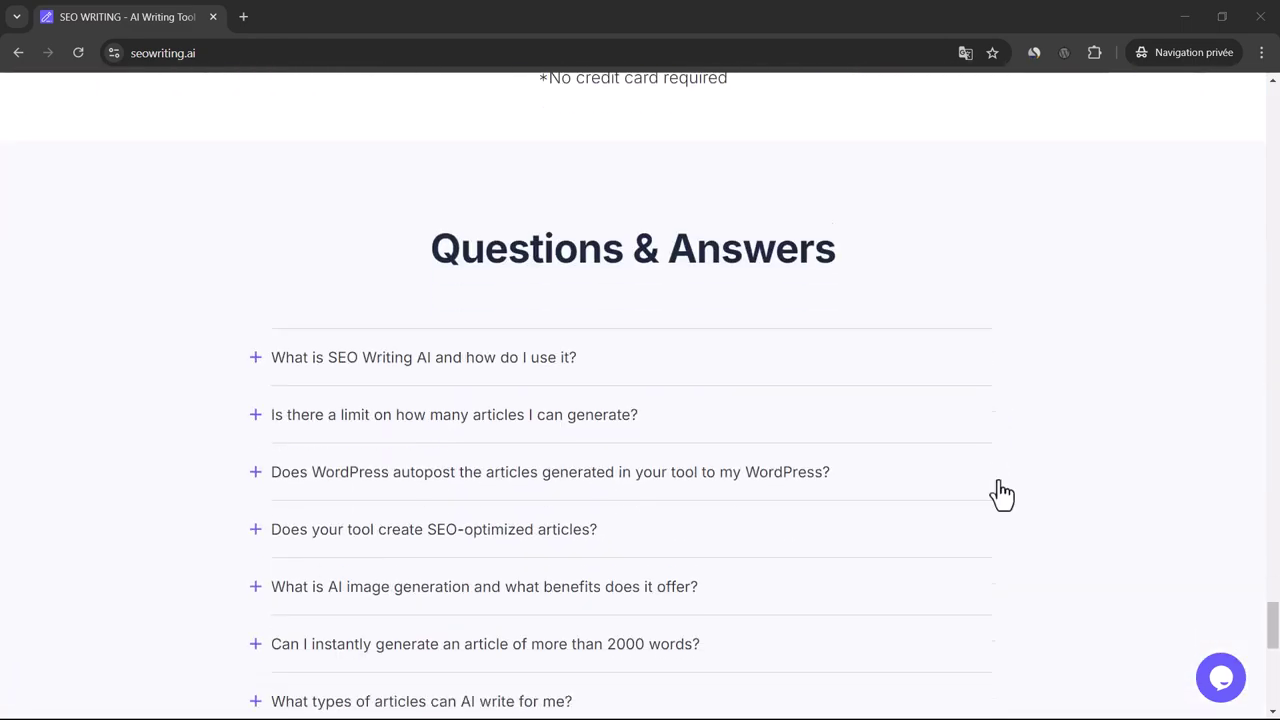
scroll(998, 477, "up", 6)
scroll(1002, 478, "up", 15)
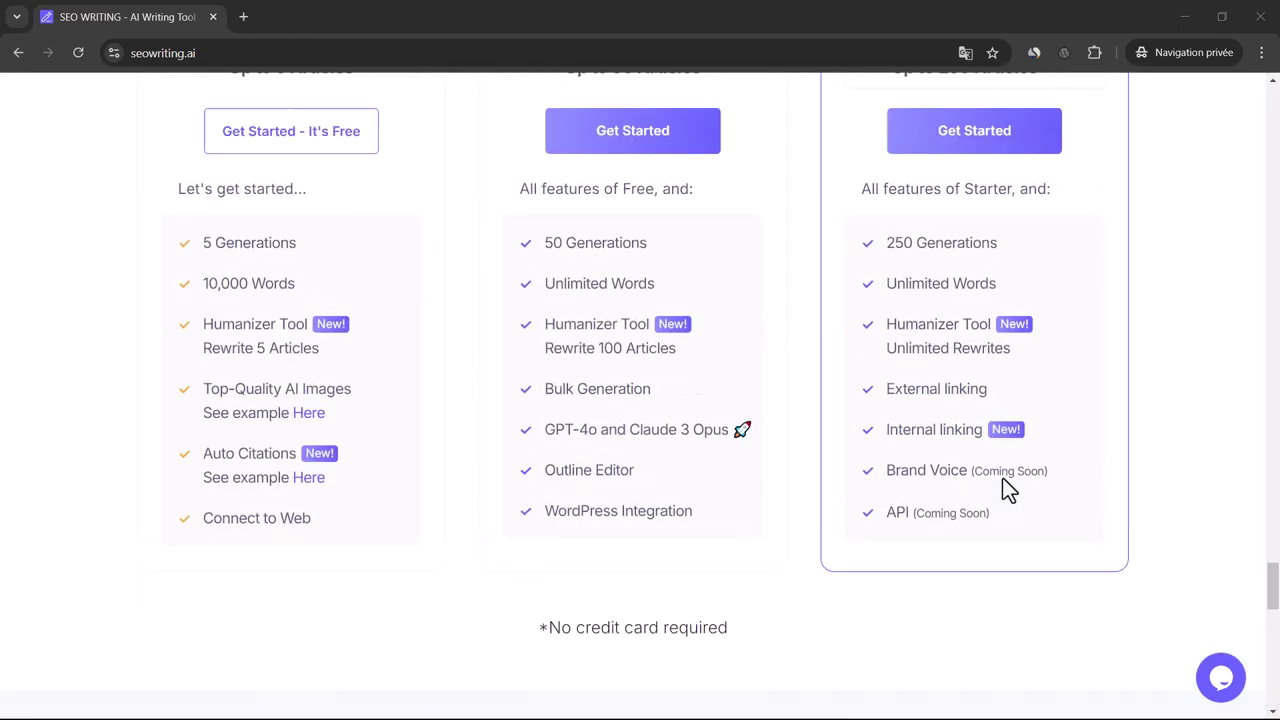
scroll(1002, 477, "up", 15)
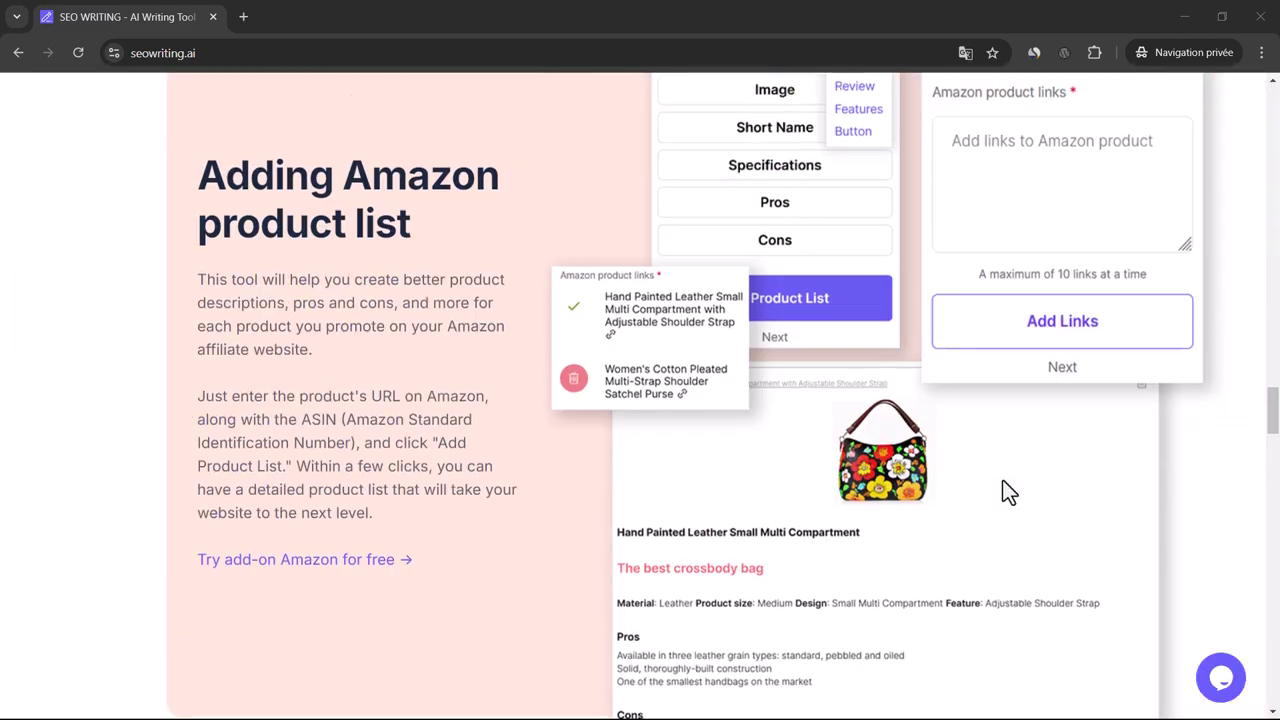
scroll(1003, 480, "up", 15)
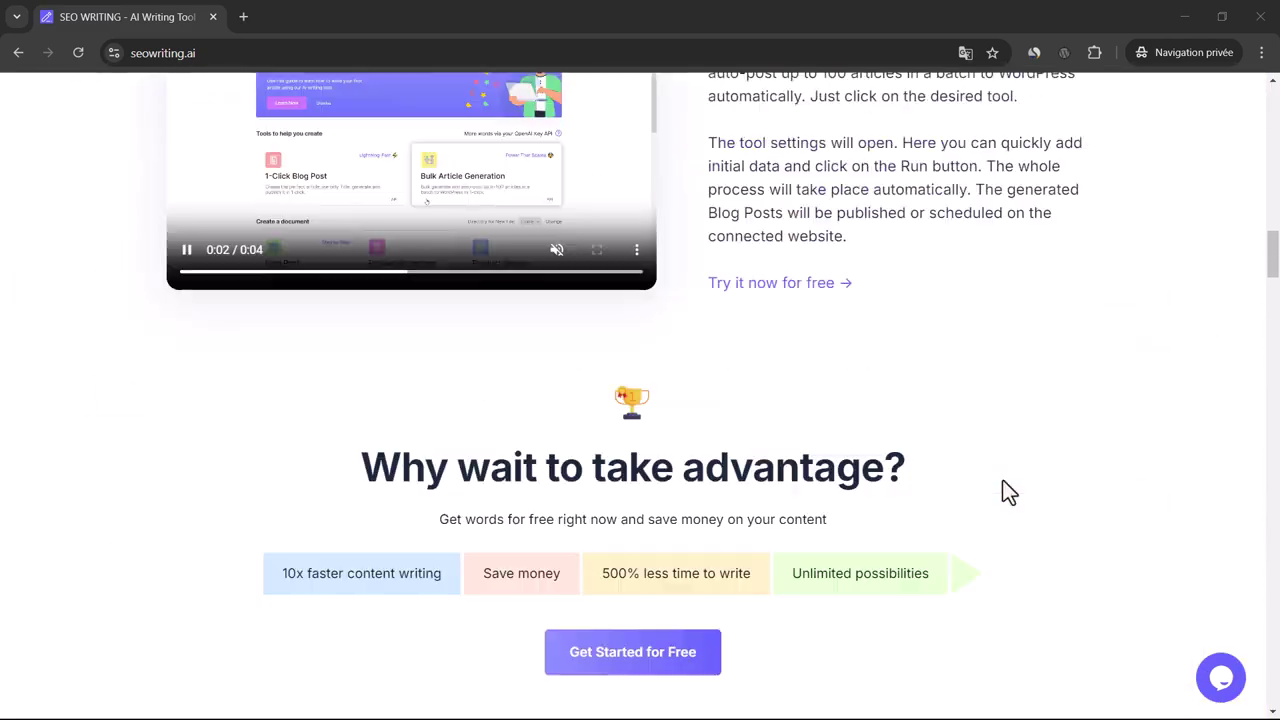
scroll(1002, 479, "up", 8)
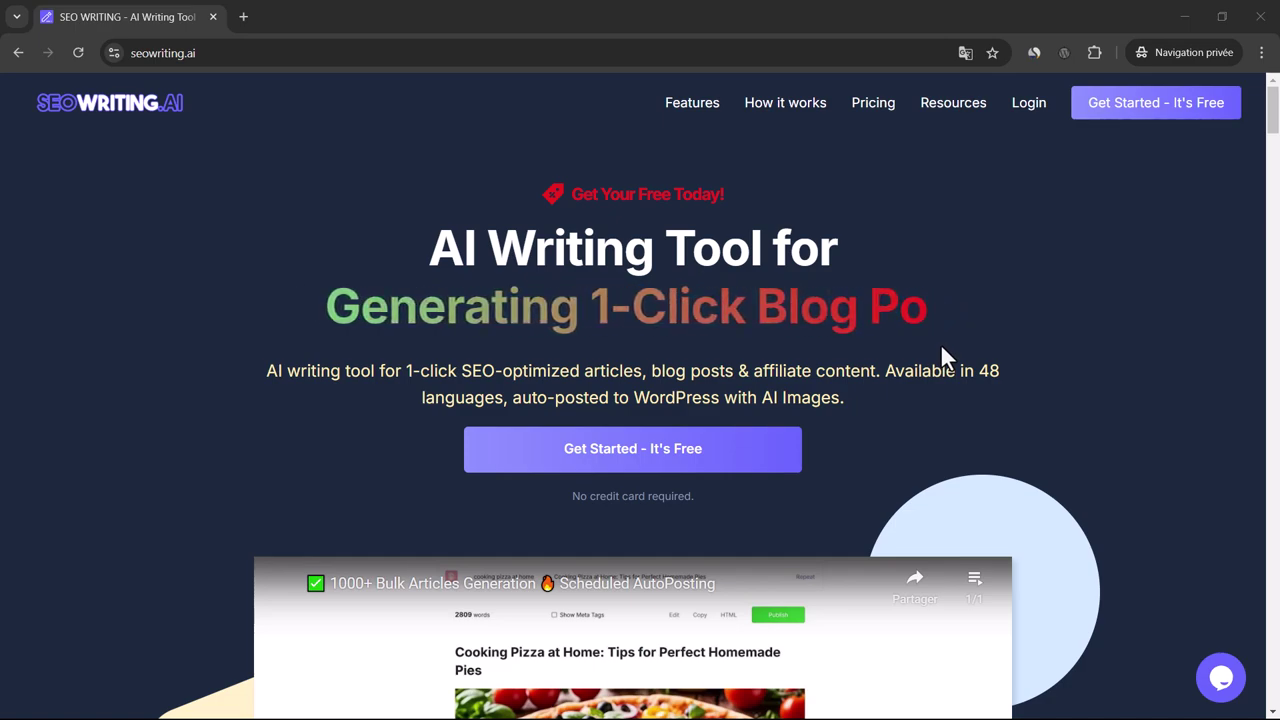
- Examine the homepage sections on platform ease of use, one-click AI content, the SEO optimization tool and Amazon product lists
scroll(941, 347, "down", 10)
scroll(950, 361, "down", 8)
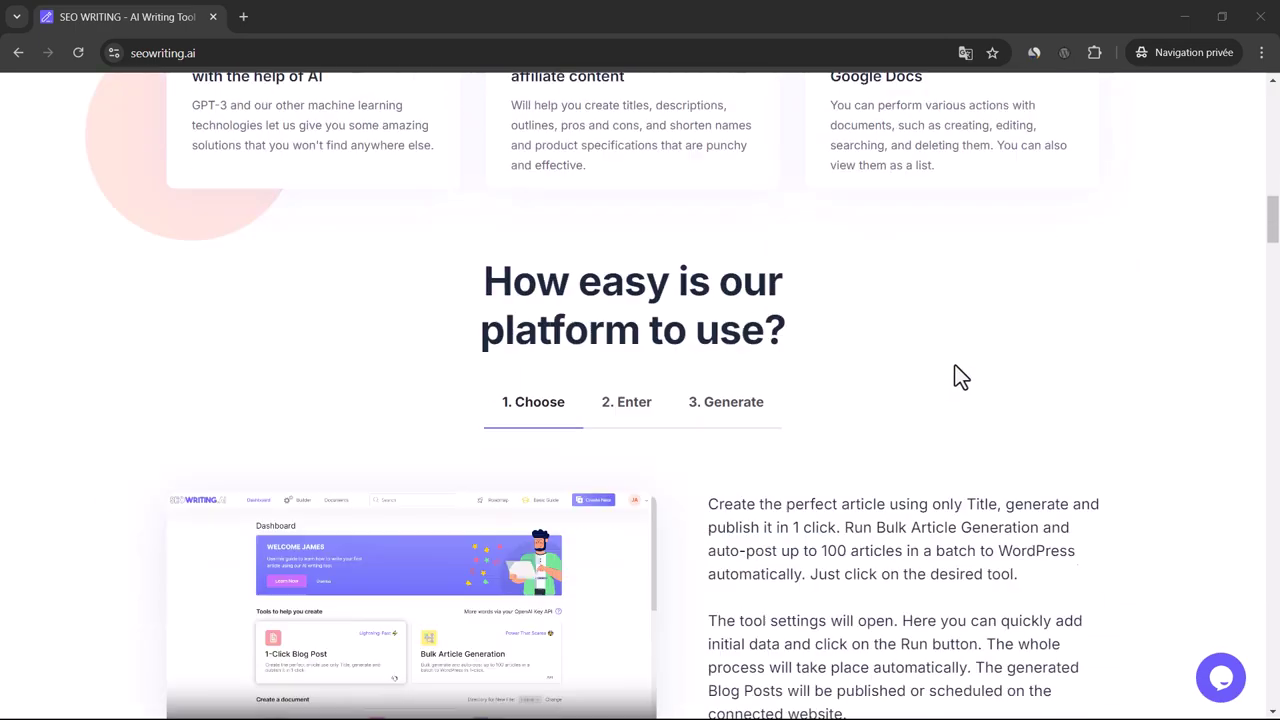
scroll(955, 356, "up", 5)
scroll(955, 356, "down", 4)
scroll(956, 355, "down", 6)
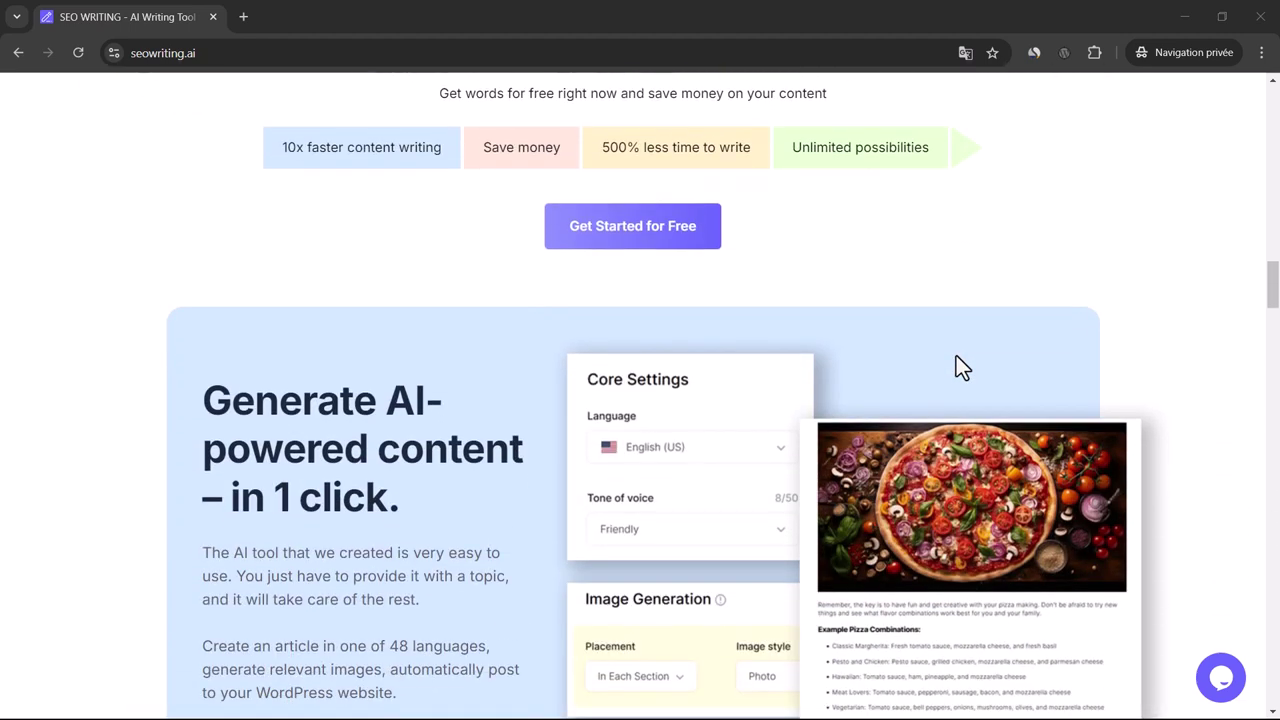
scroll(956, 358, "down", 10)
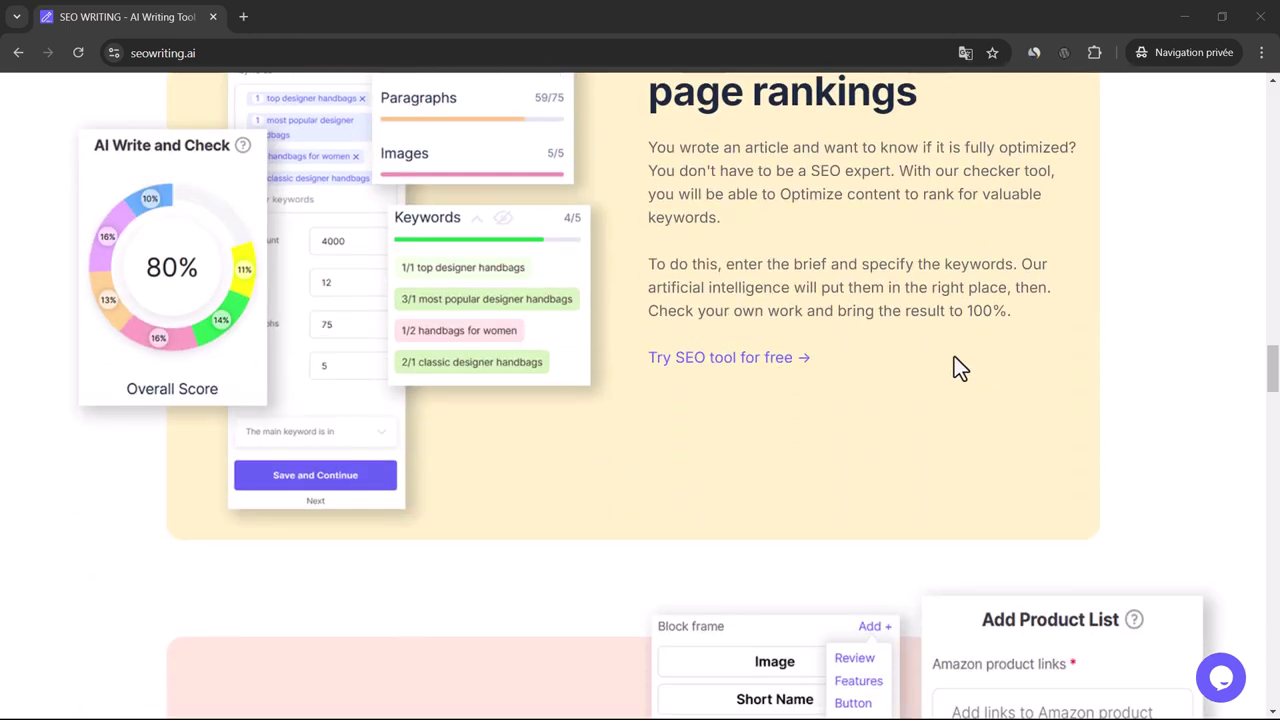
scroll(955, 360, "down", 5)
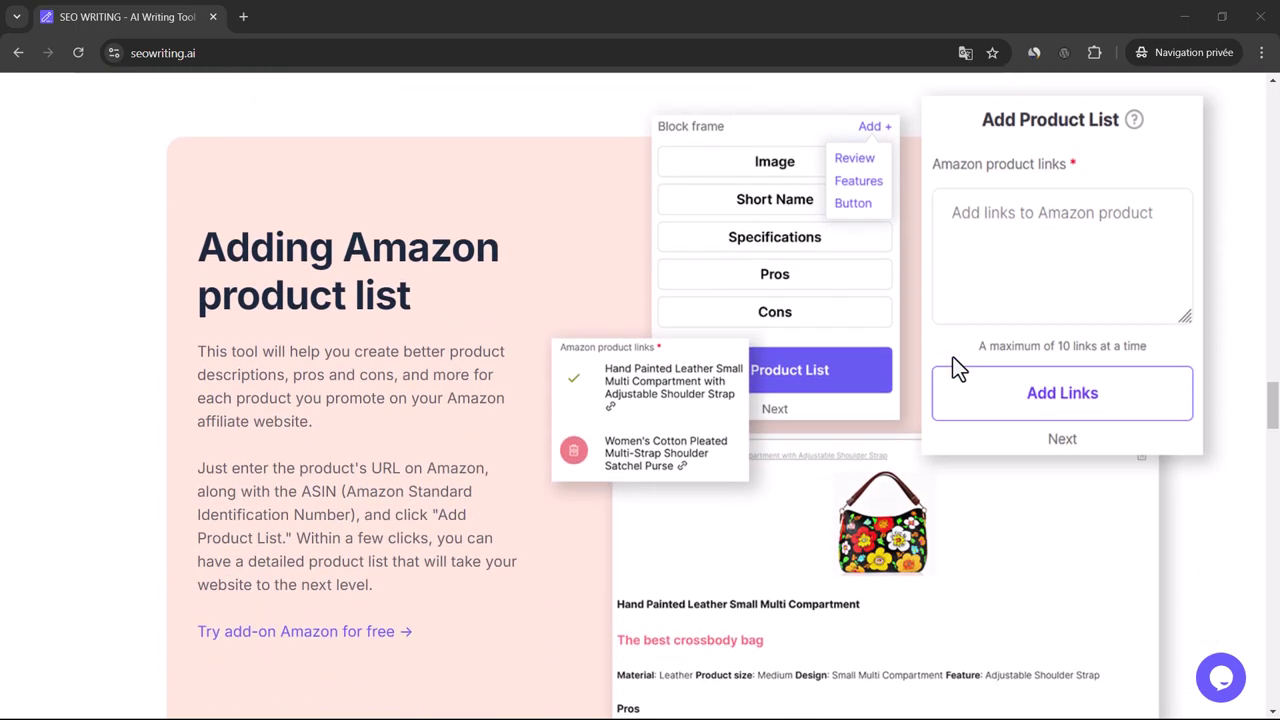
scroll(955, 368, "down", 1)
scroll(955, 368, "up", 6)
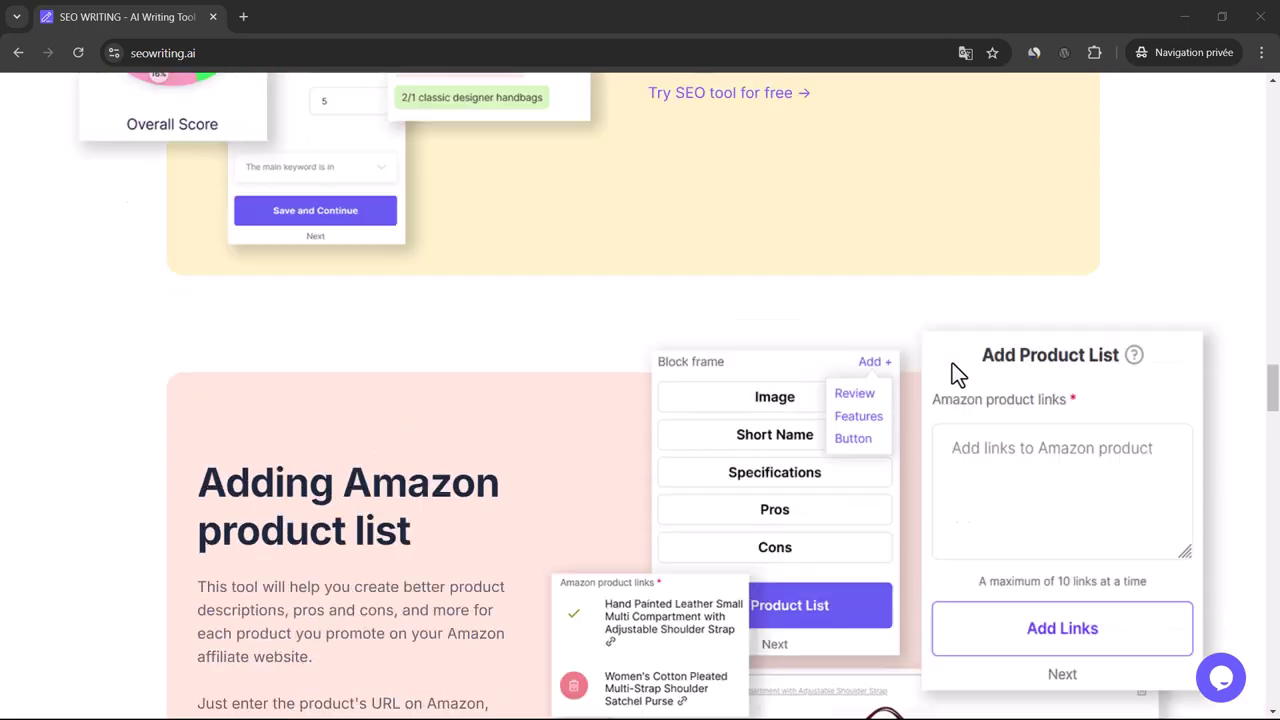
scroll(953, 365, "up", 10)
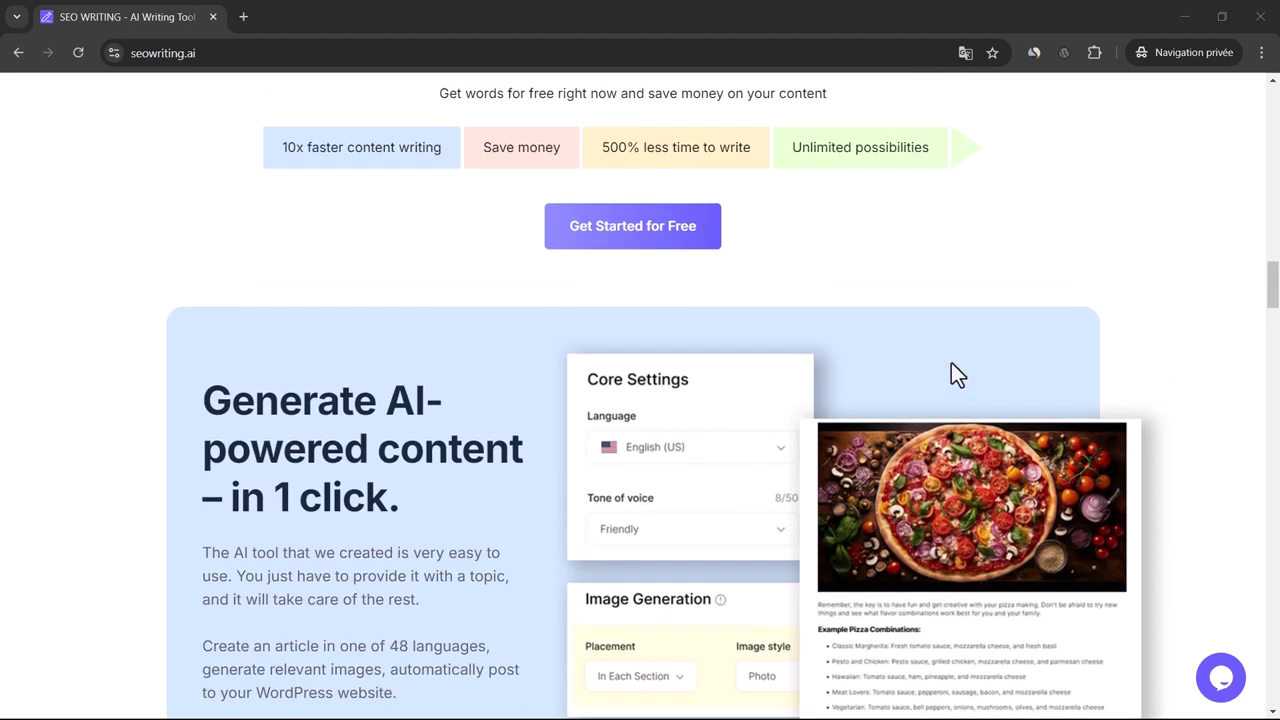
- Highlight the start of the "Generate AI-powered content" heading and read the page onward through the pricing section to Questions & Answers
left_click_drag(204, 392, 437, 430)
scroll(509, 437, "down", 3)
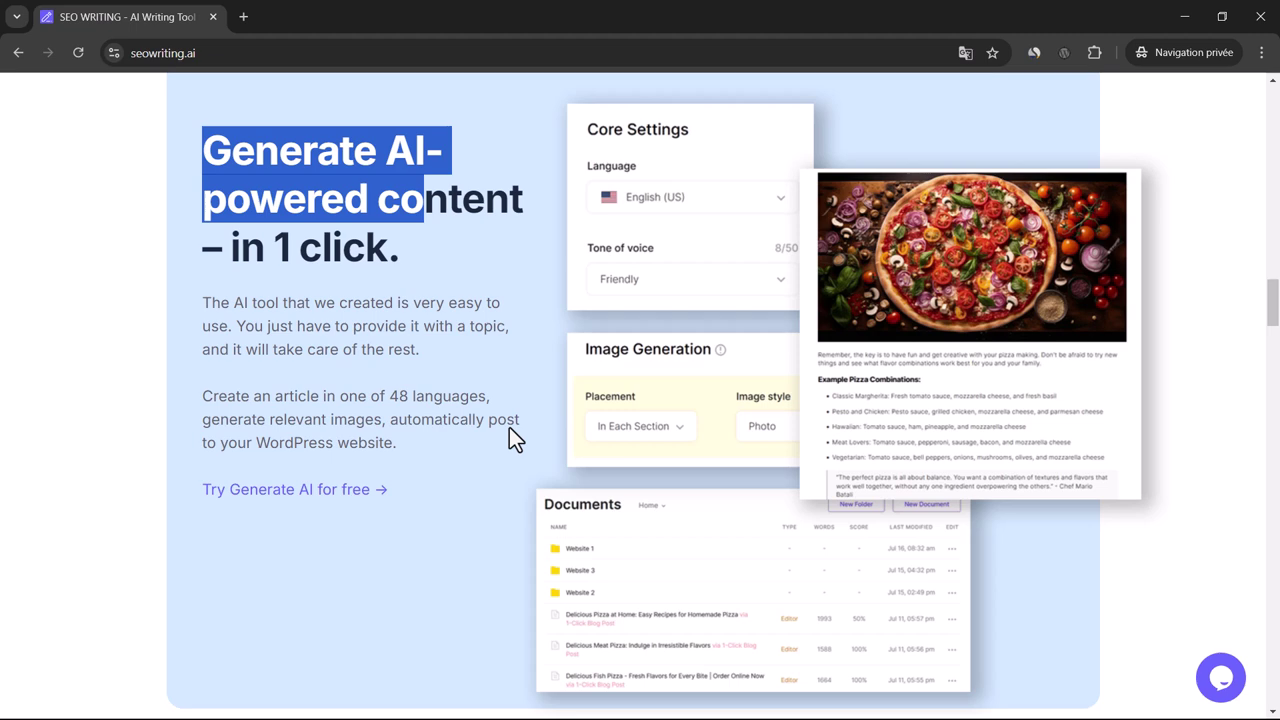
scroll(509, 437, "down", 6)
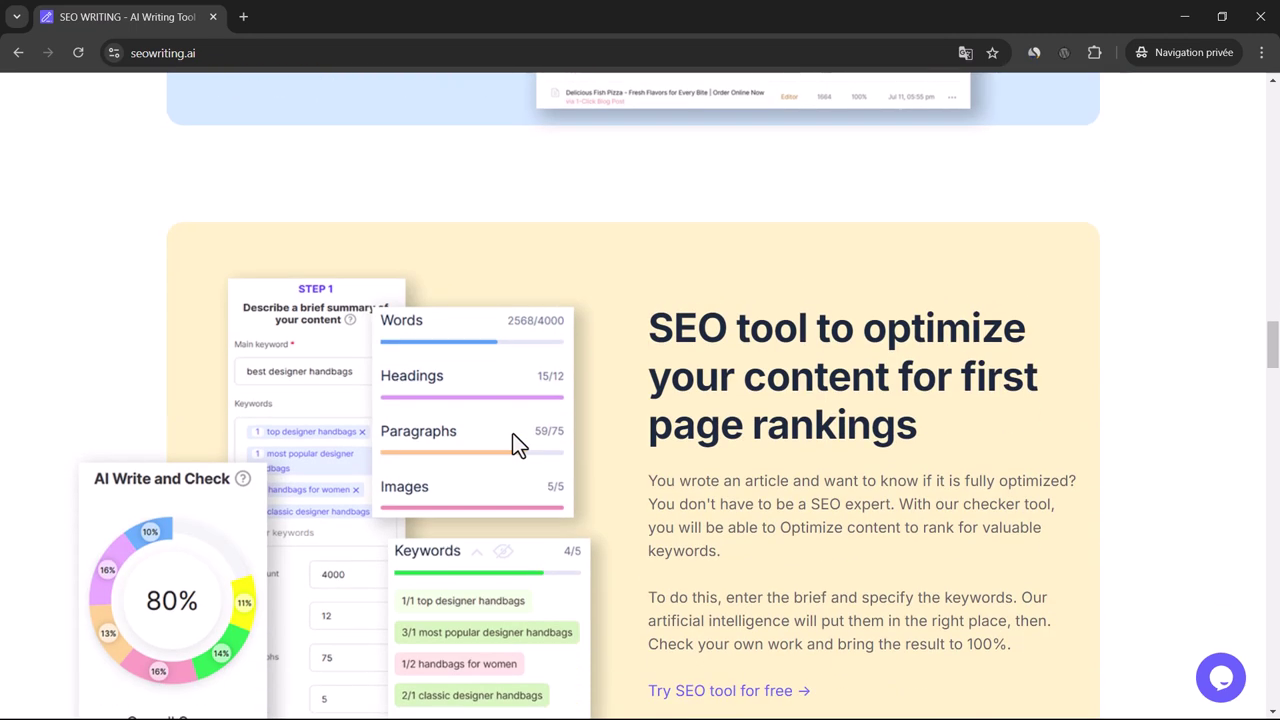
scroll(702, 410, "down", 10)
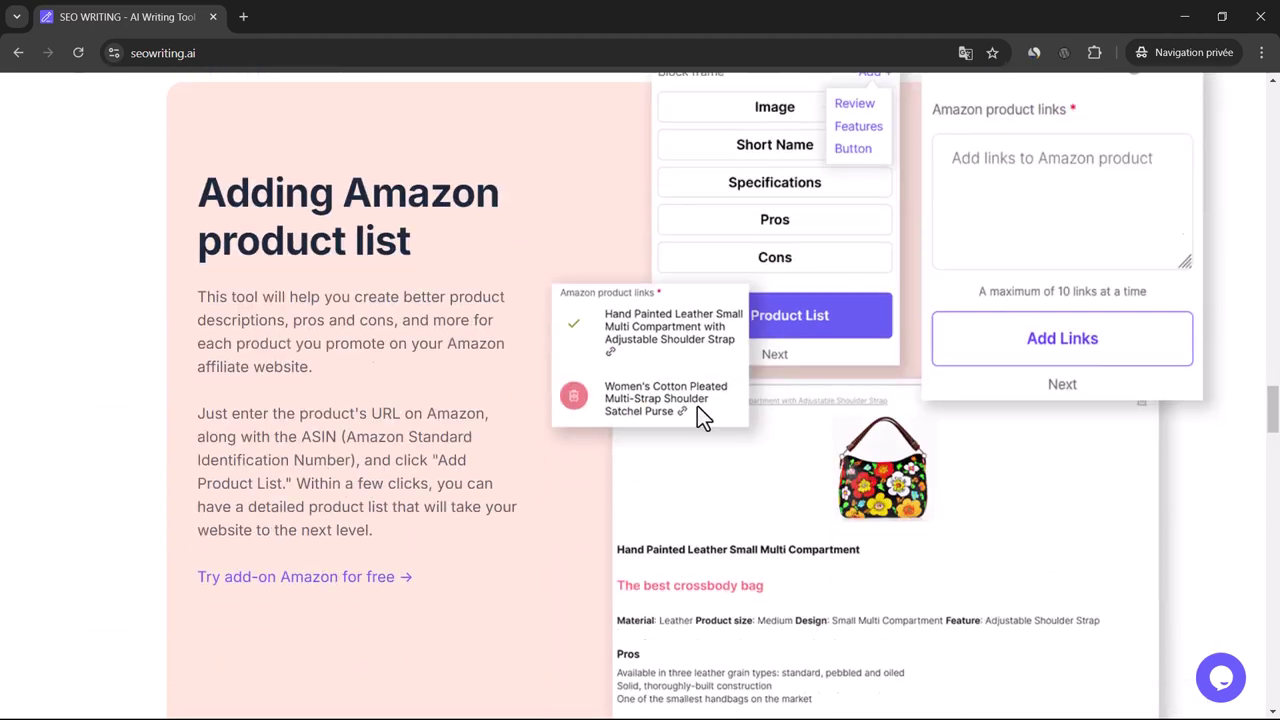
scroll(443, 370, "down", 12)
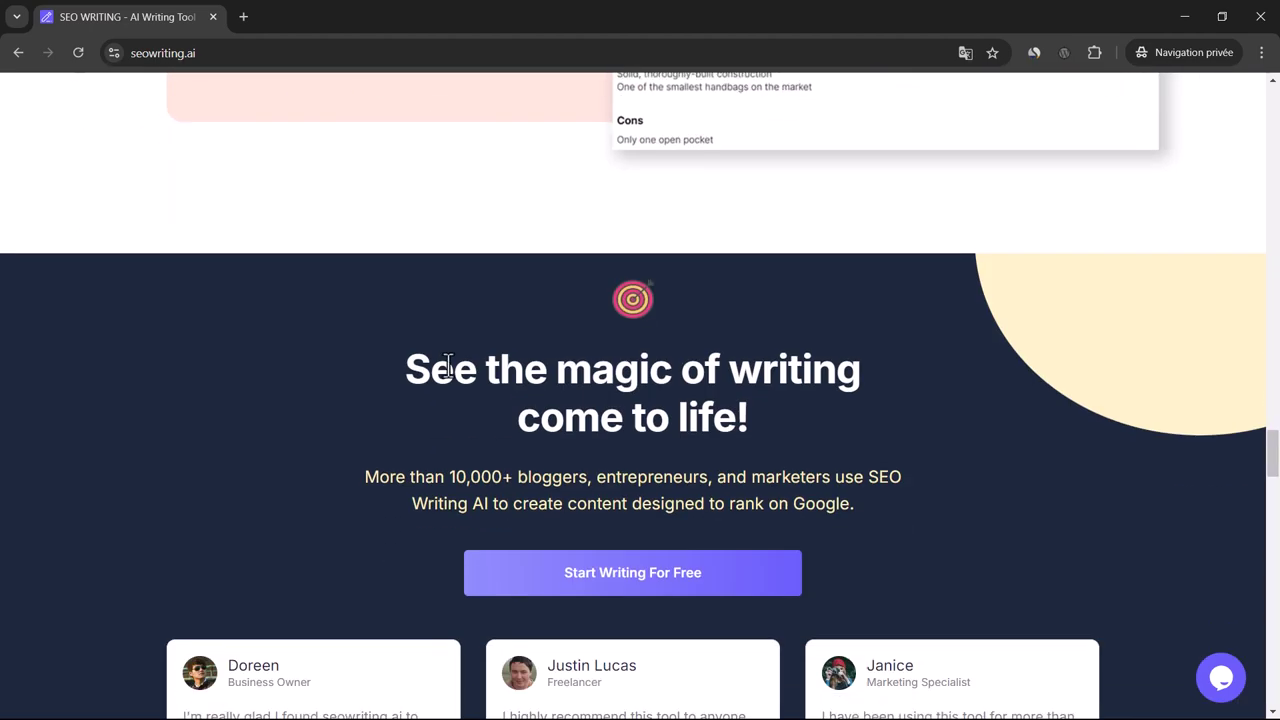
scroll(450, 375, "down", 15)
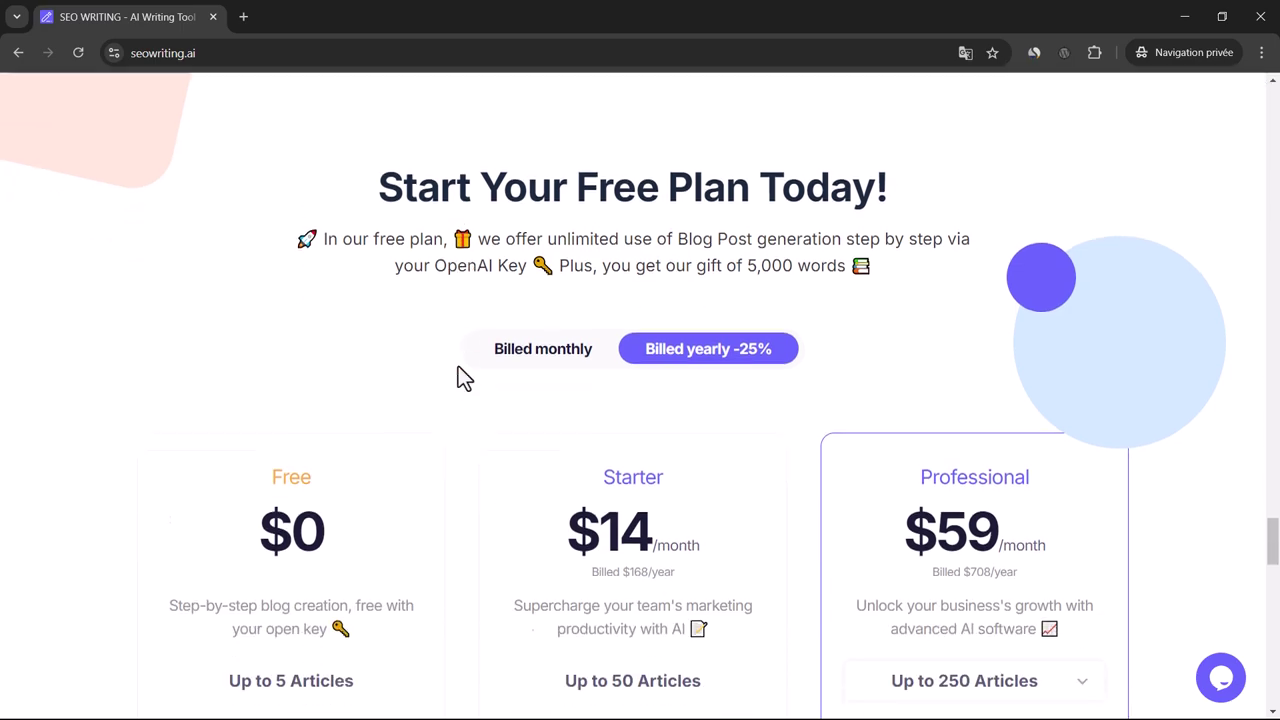
scroll(460, 366, "down", 5)
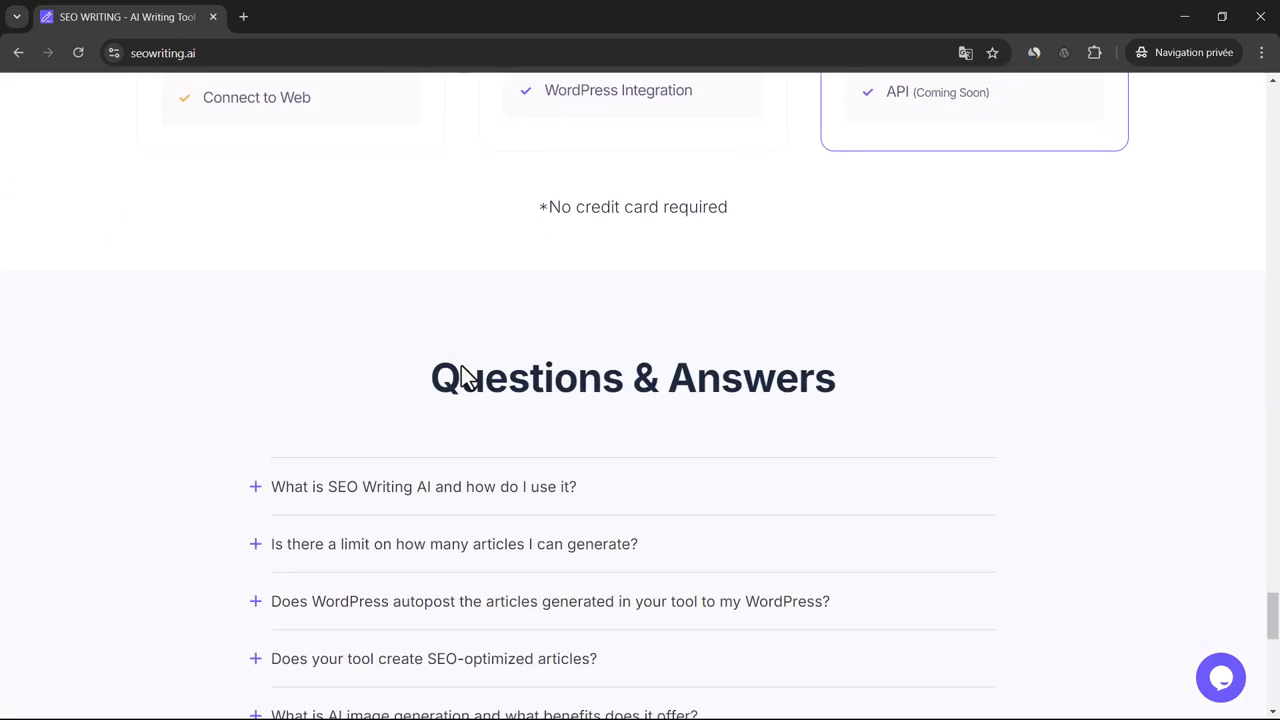
- Compare the Free, Starter and Professional plans, highlighting the Starter price, the Starter and Free article allowances, and the Free plan's word limit
scroll(460, 374, "down", 2)
scroll(462, 374, "up", 7)
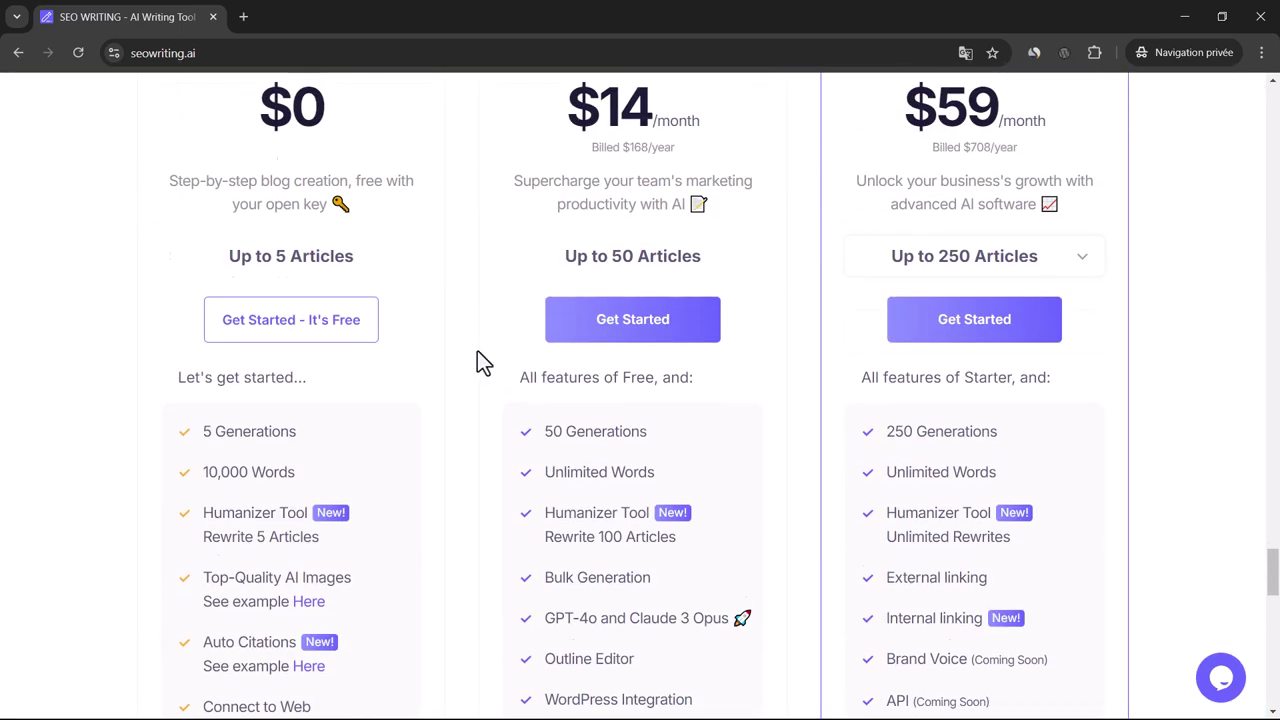
scroll(476, 352, "up", 3)
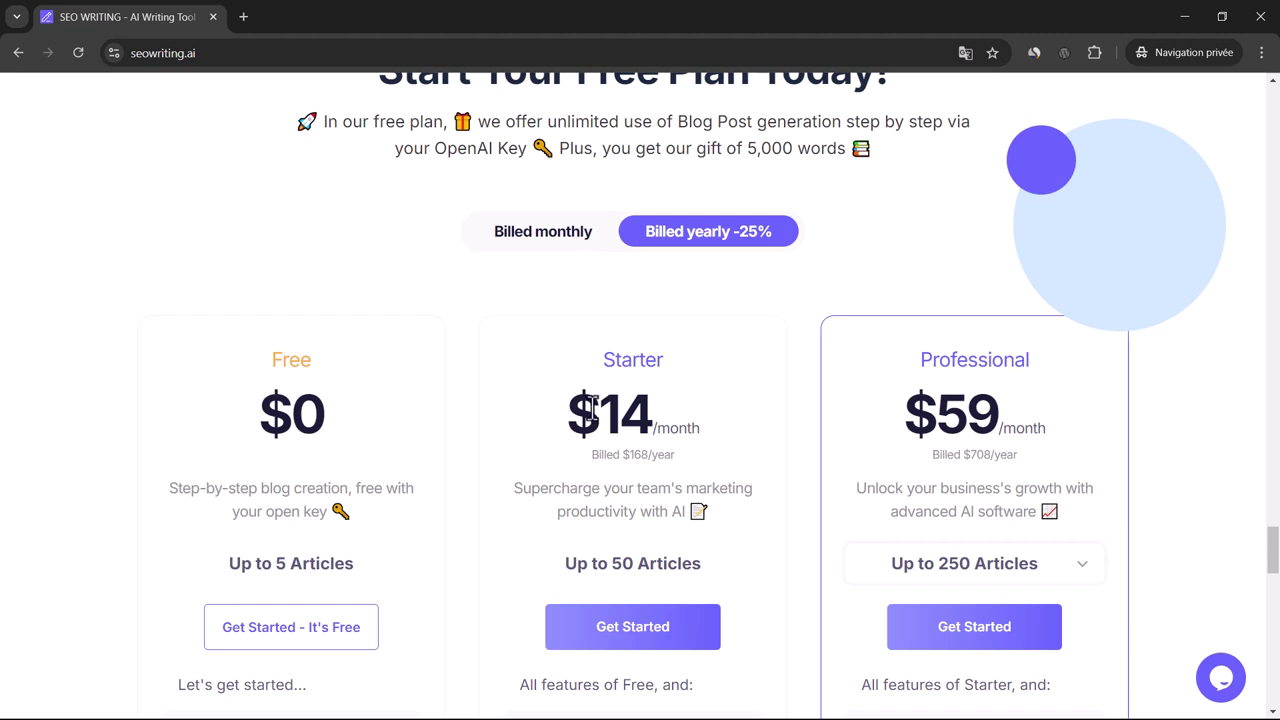
left_click_drag(597, 410, 743, 433)
scroll(731, 449, "down", 1)
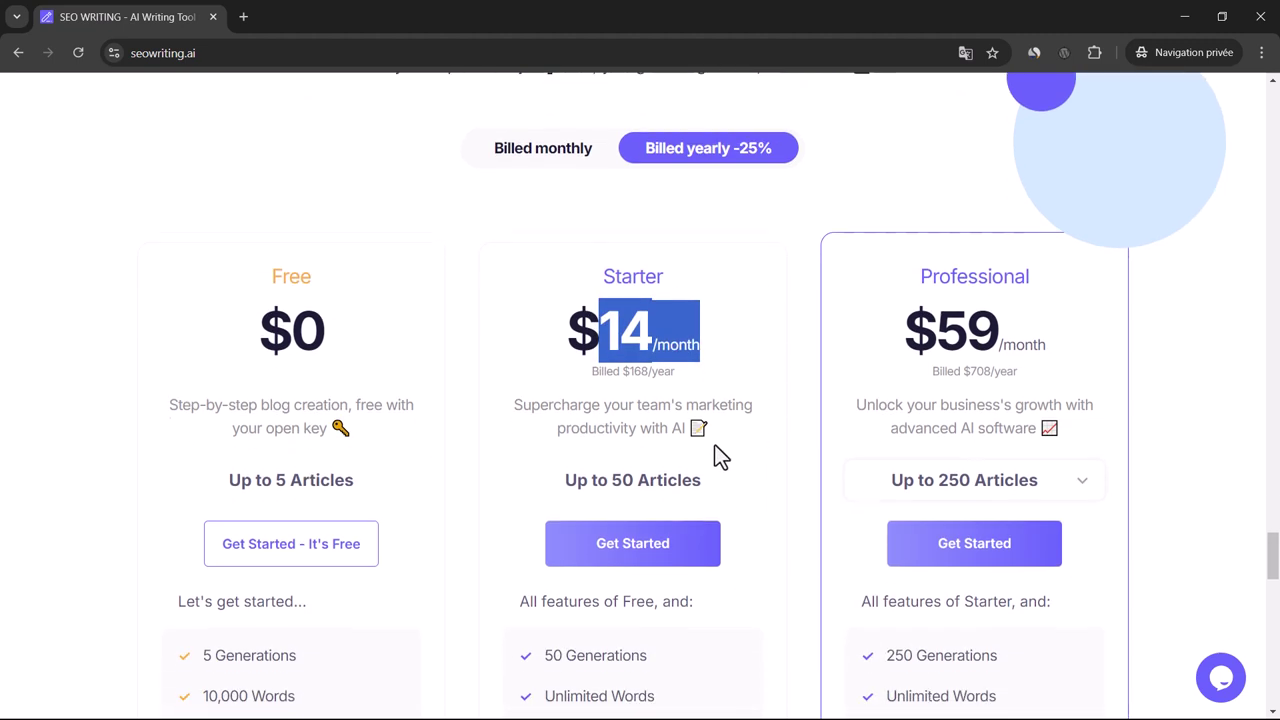
left_click_drag(598, 480, 716, 469)
scroll(720, 475, "down", 3)
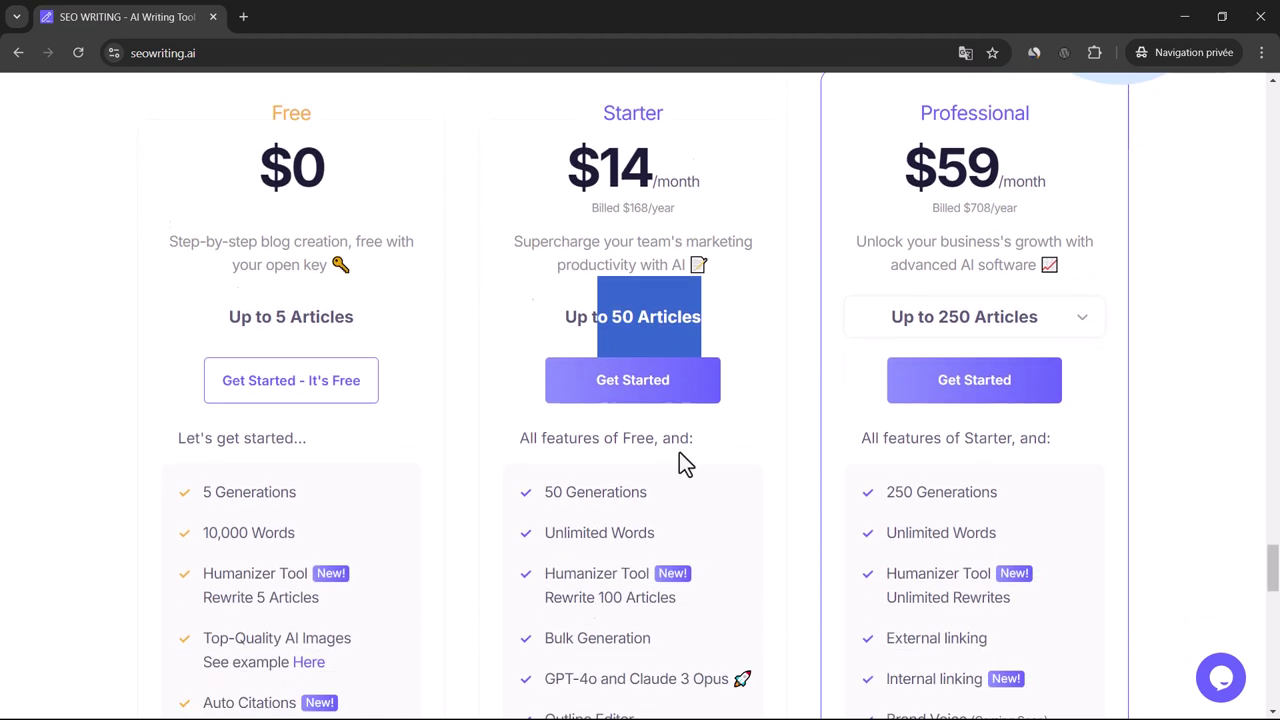
left_click_drag(229, 230, 492, 237)
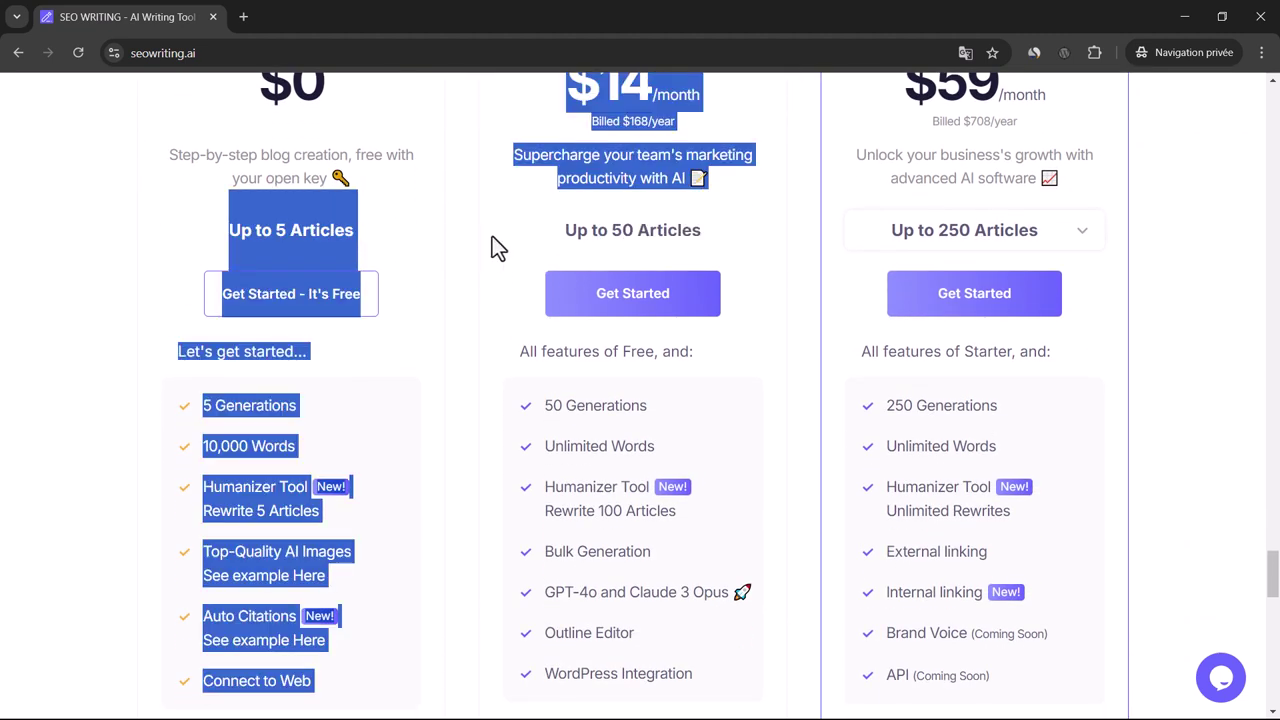
left_click(350, 228)
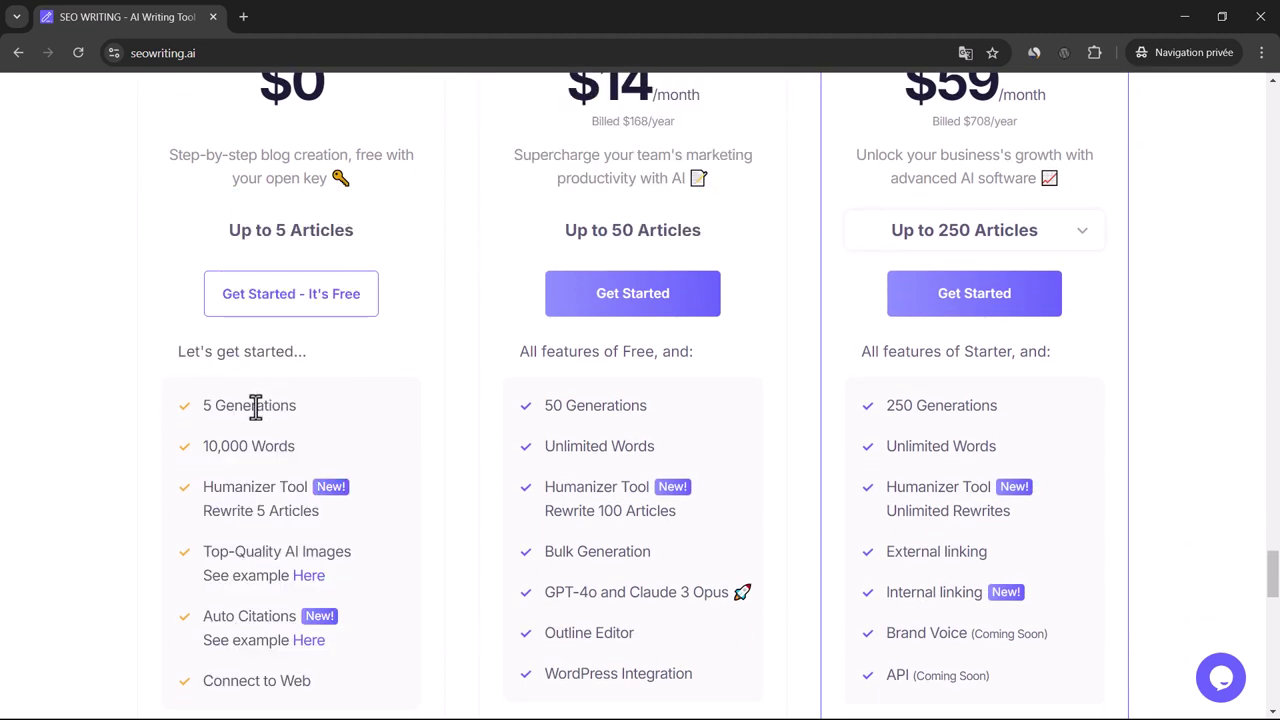
left_click_drag(204, 447, 340, 443)
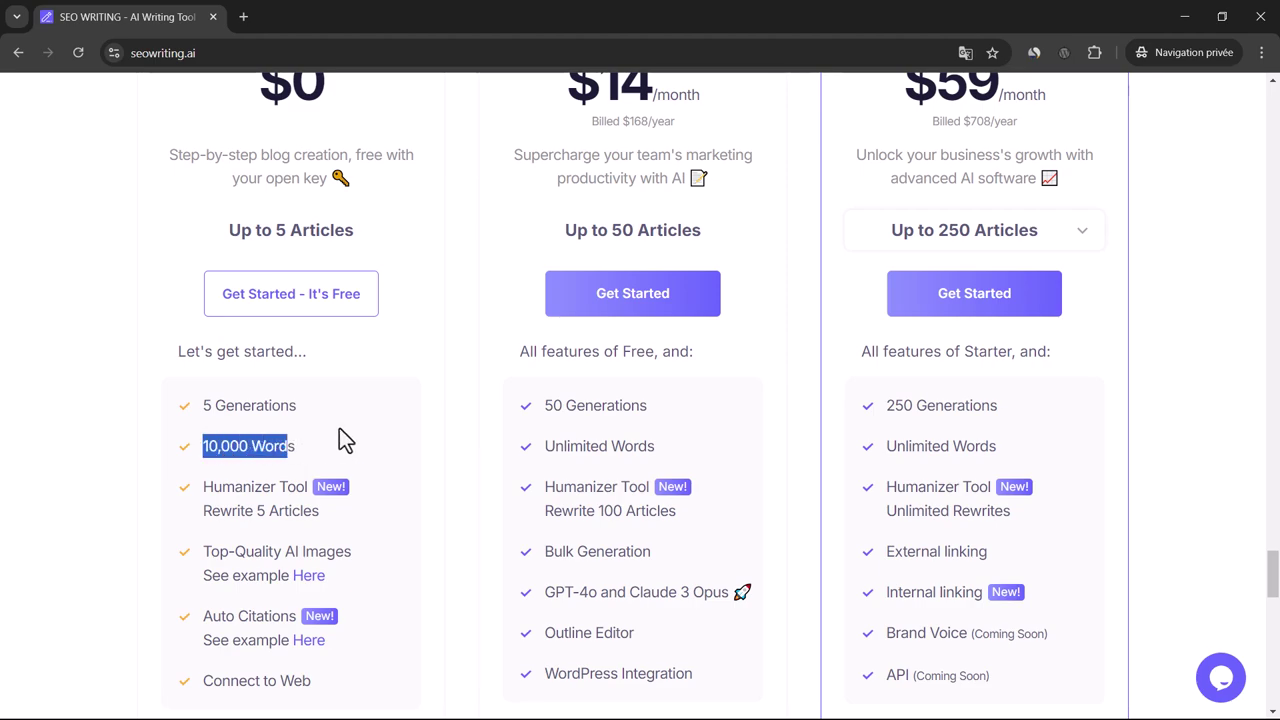
scroll(350, 432, "down", 1)
scroll(350, 425, "up", 12)
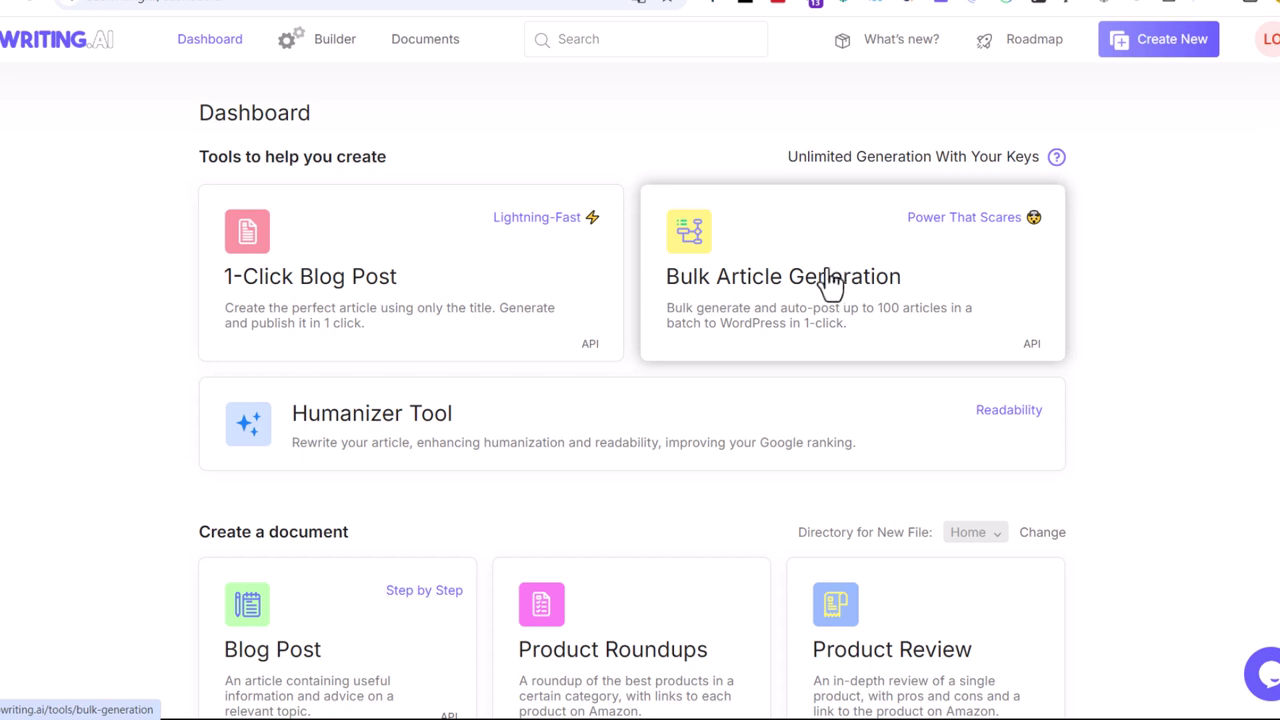
- Open the Humanizer Tool and look through its Readability levels without changing the selection
left_click(434, 440)
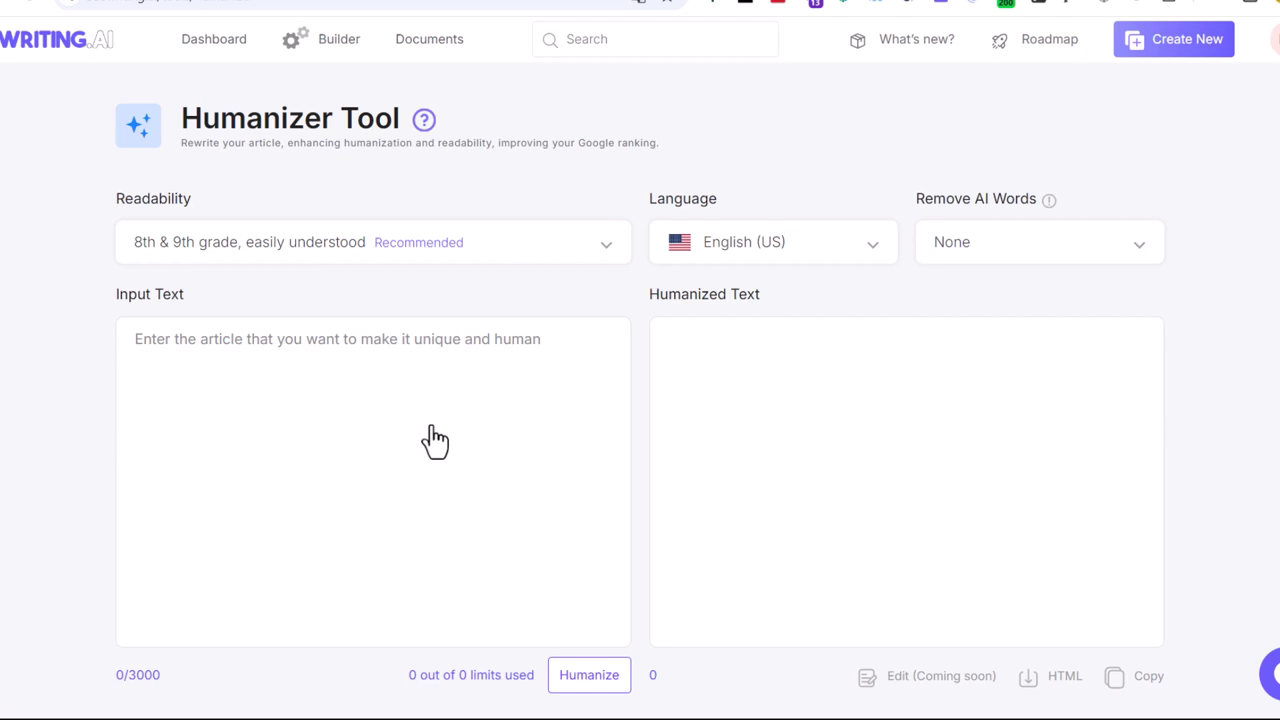
left_click(443, 242)
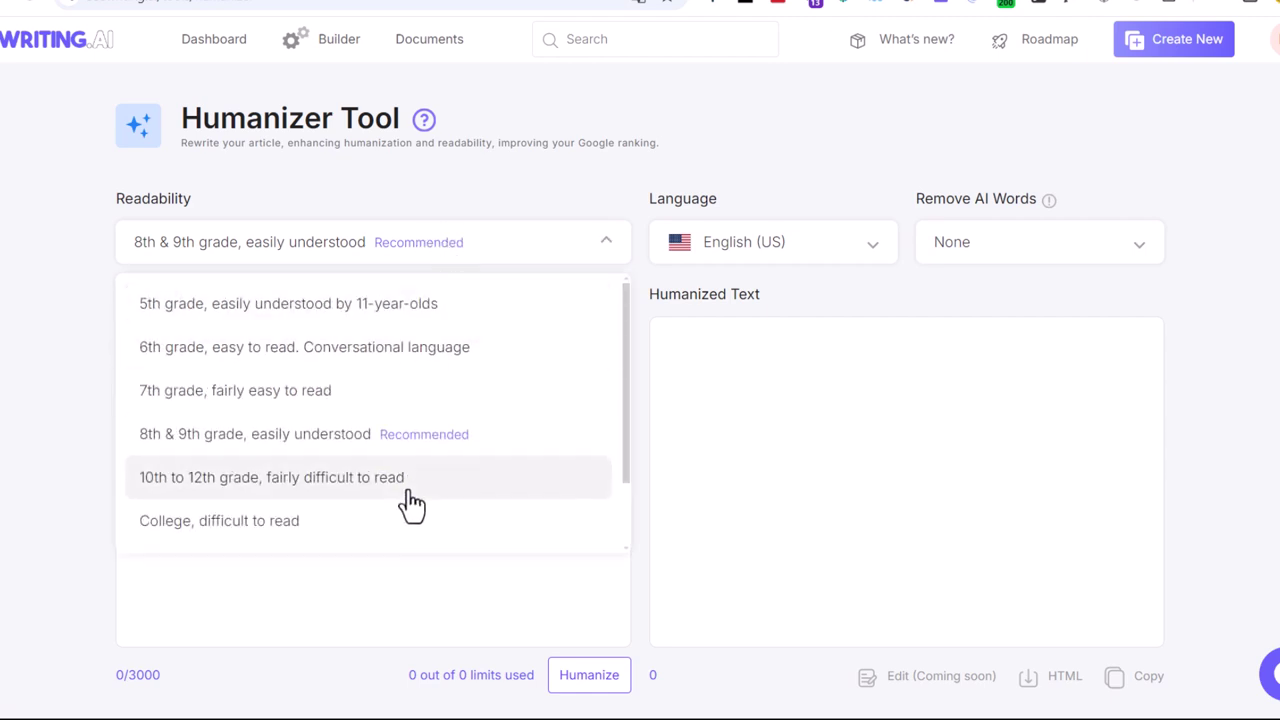
scroll(414, 494, "down", 3)
scroll(430, 488, "up", 3)
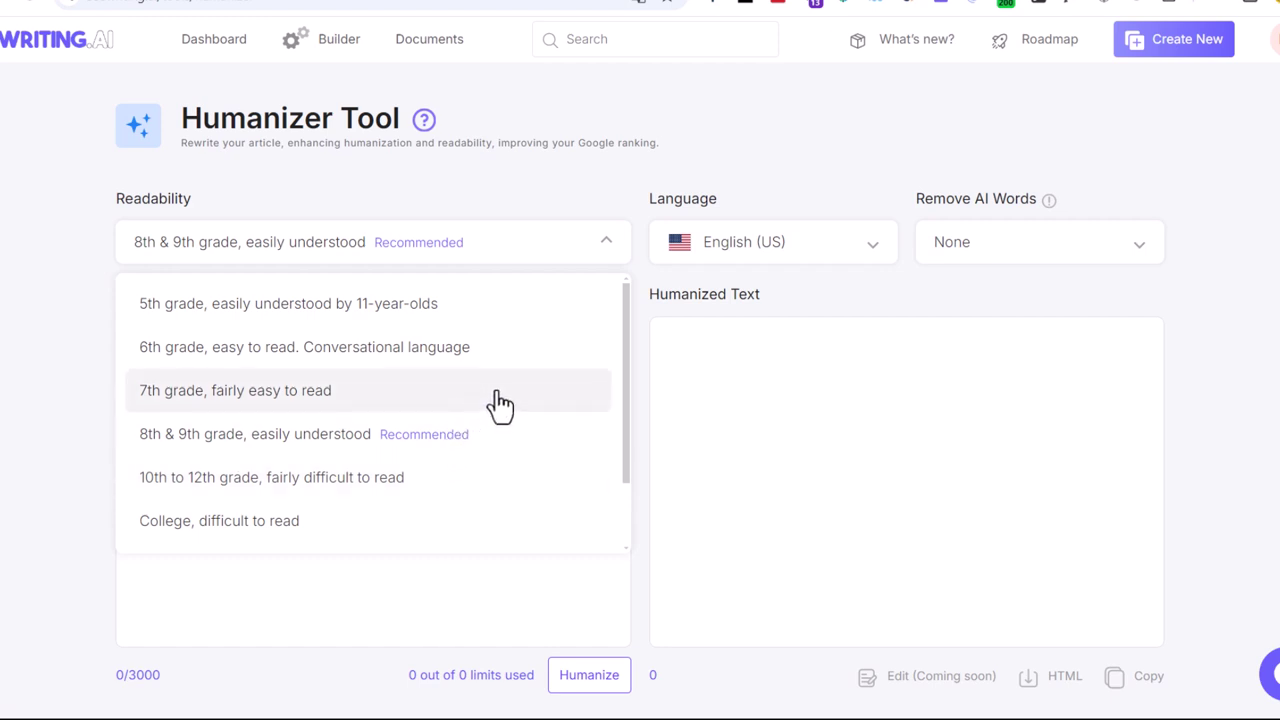
left_click(529, 206)
- Examine the Humanizer Tool's Language choices, input and output text areas, and Remove AI Words options
left_click(783, 243)
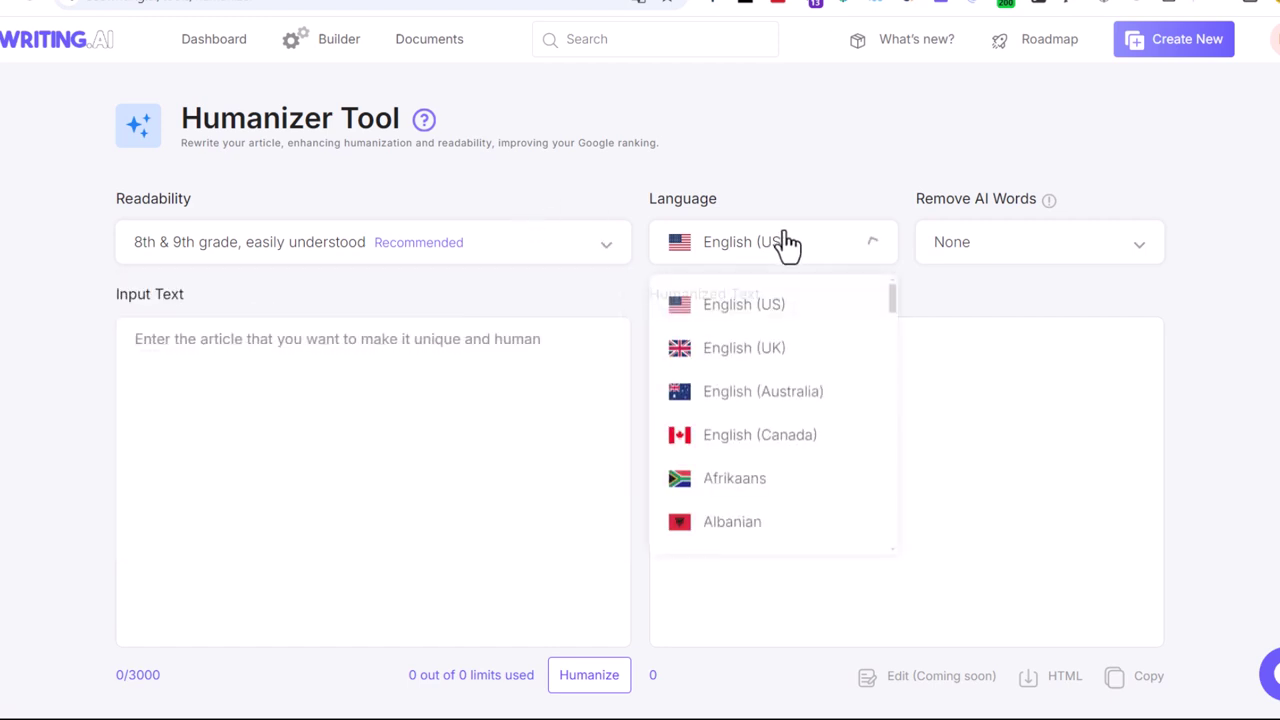
left_click(392, 500)
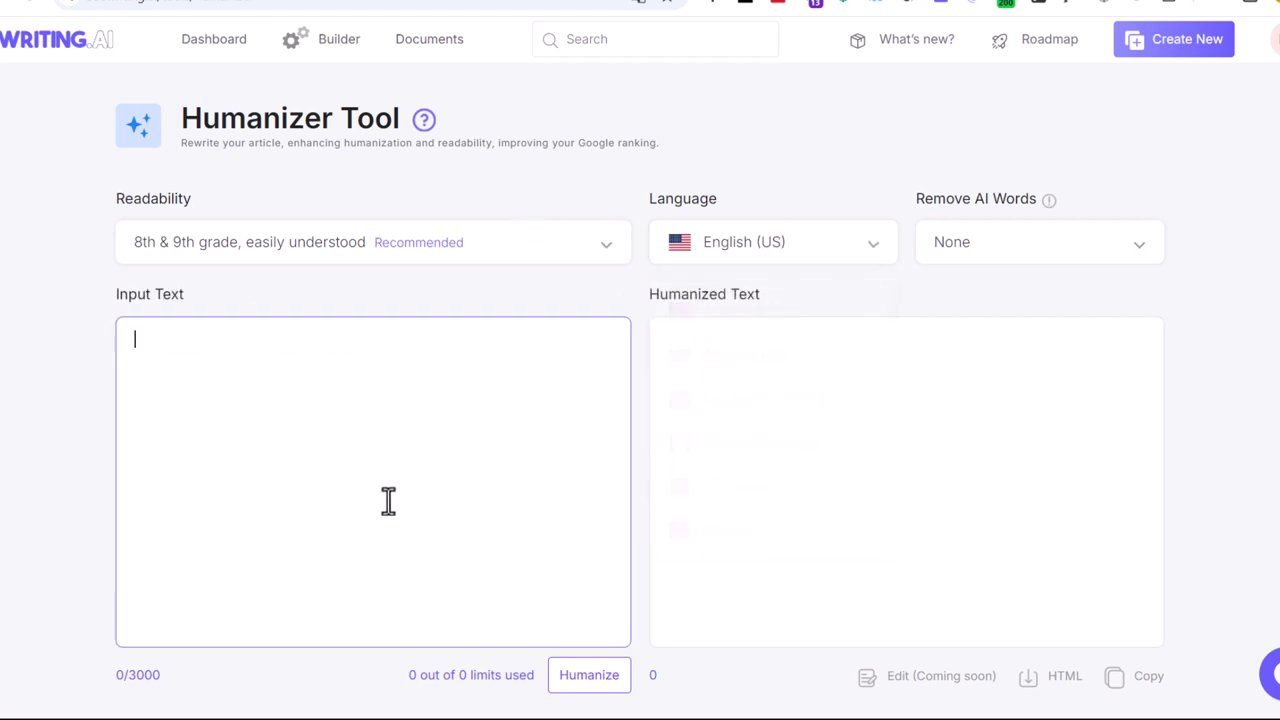
left_click(952, 550)
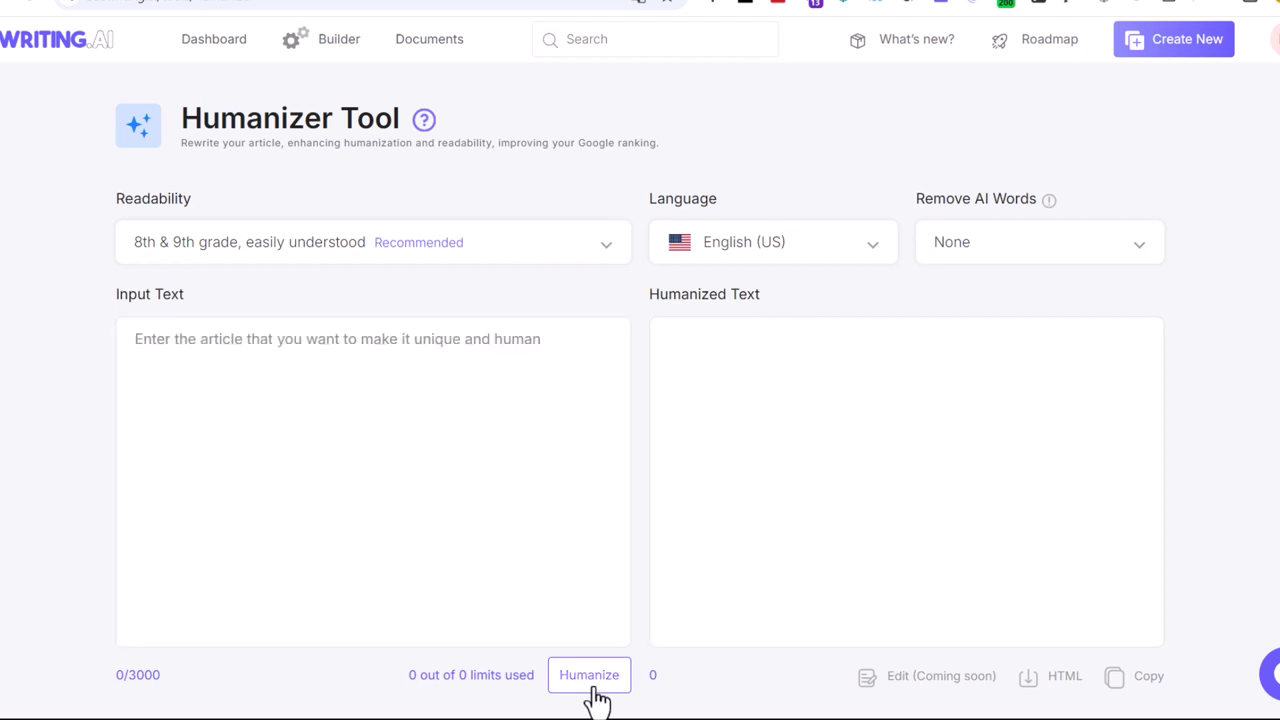
left_click(1072, 268)
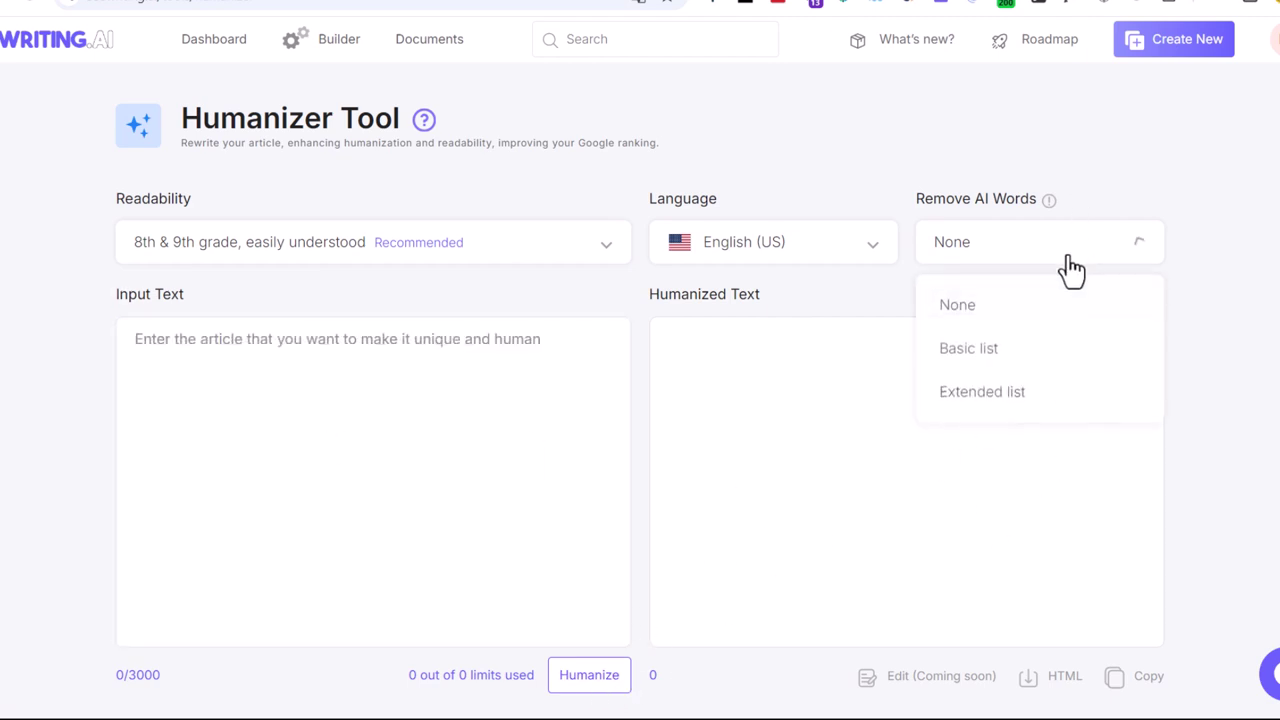
left_click(740, 560)
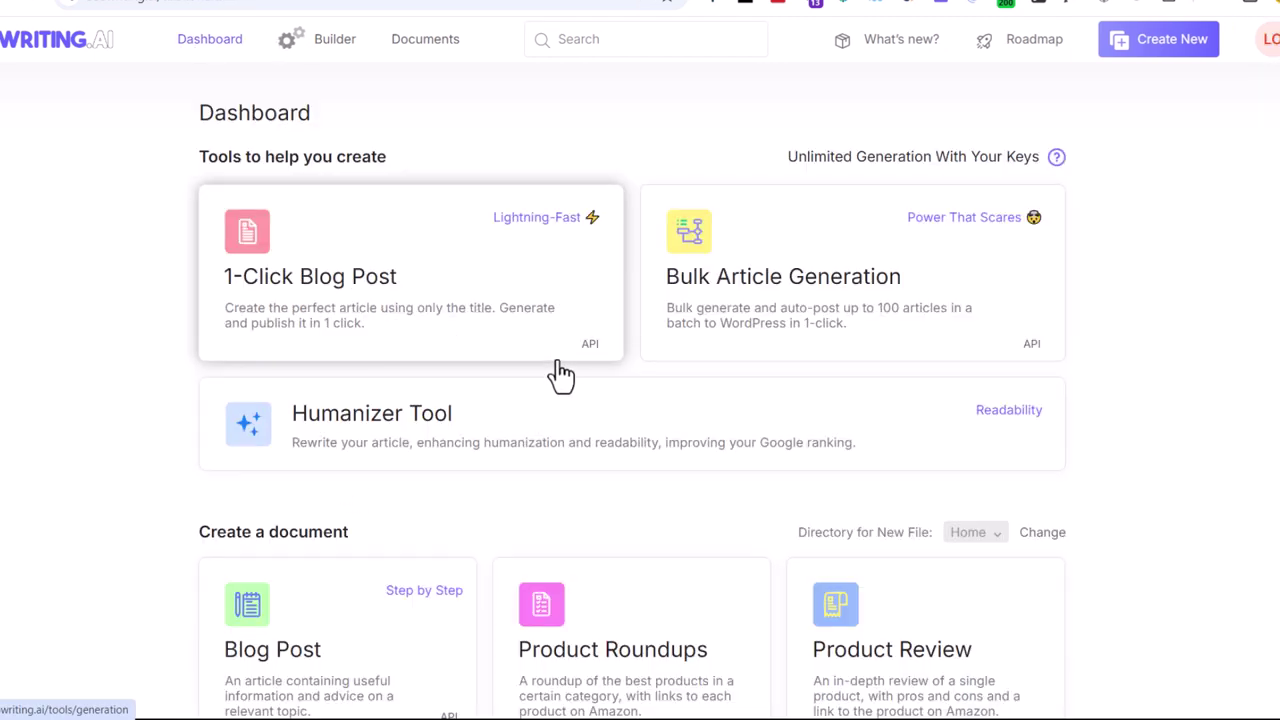
- Look through the Dashboard's Create a document templates, Last documents list and Your plan section, returning to its start
scroll(557, 372, "down", 4)
scroll(560, 381, "down", 1)
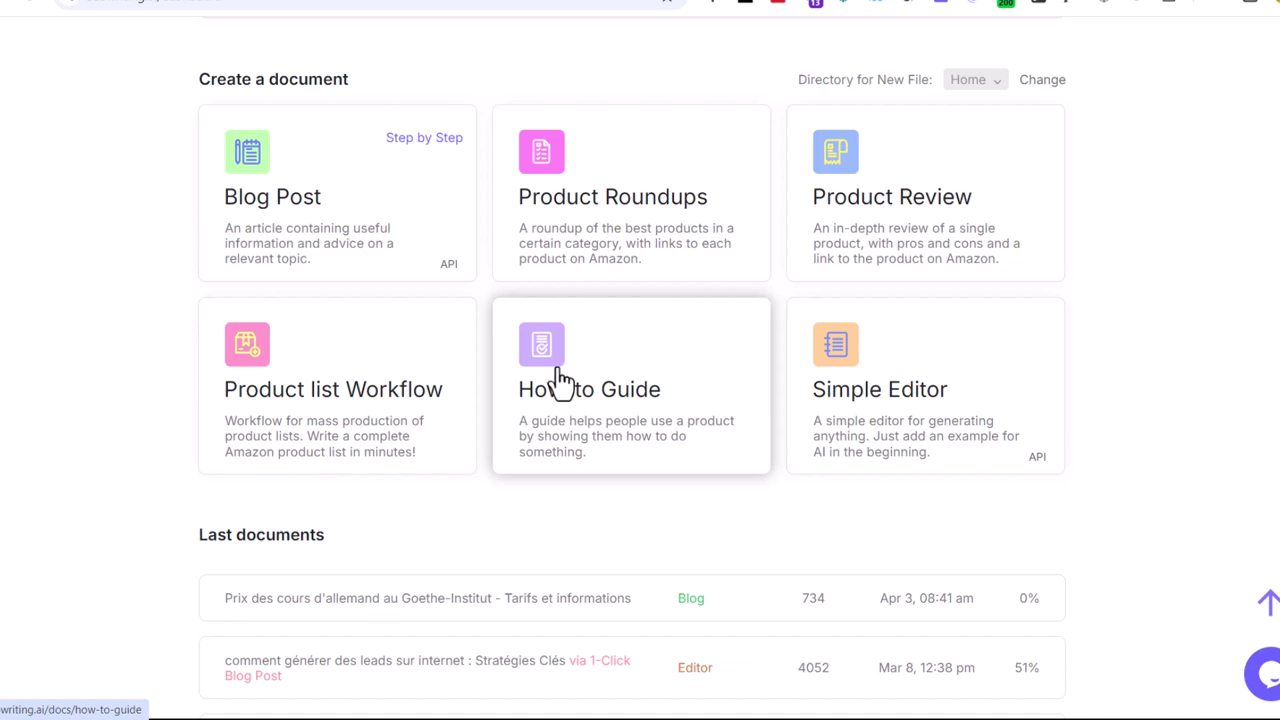
scroll(560, 381, "down", 4)
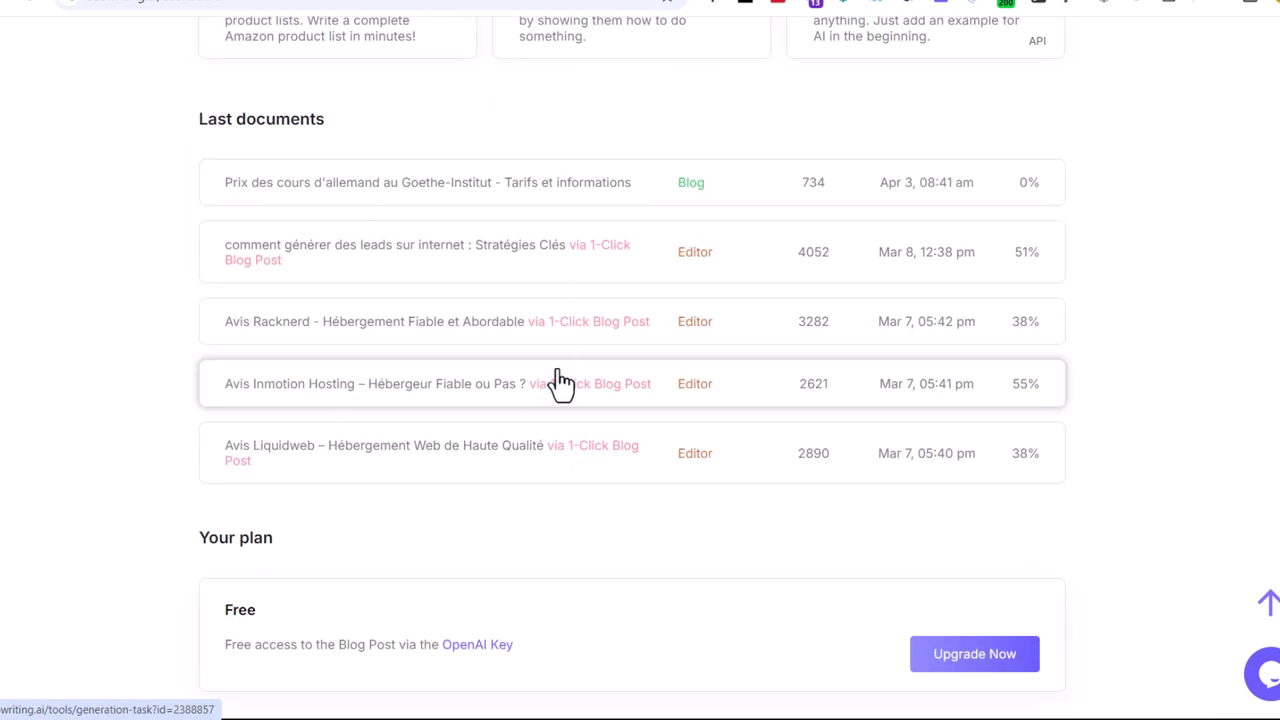
scroll(562, 383, "up", 5)
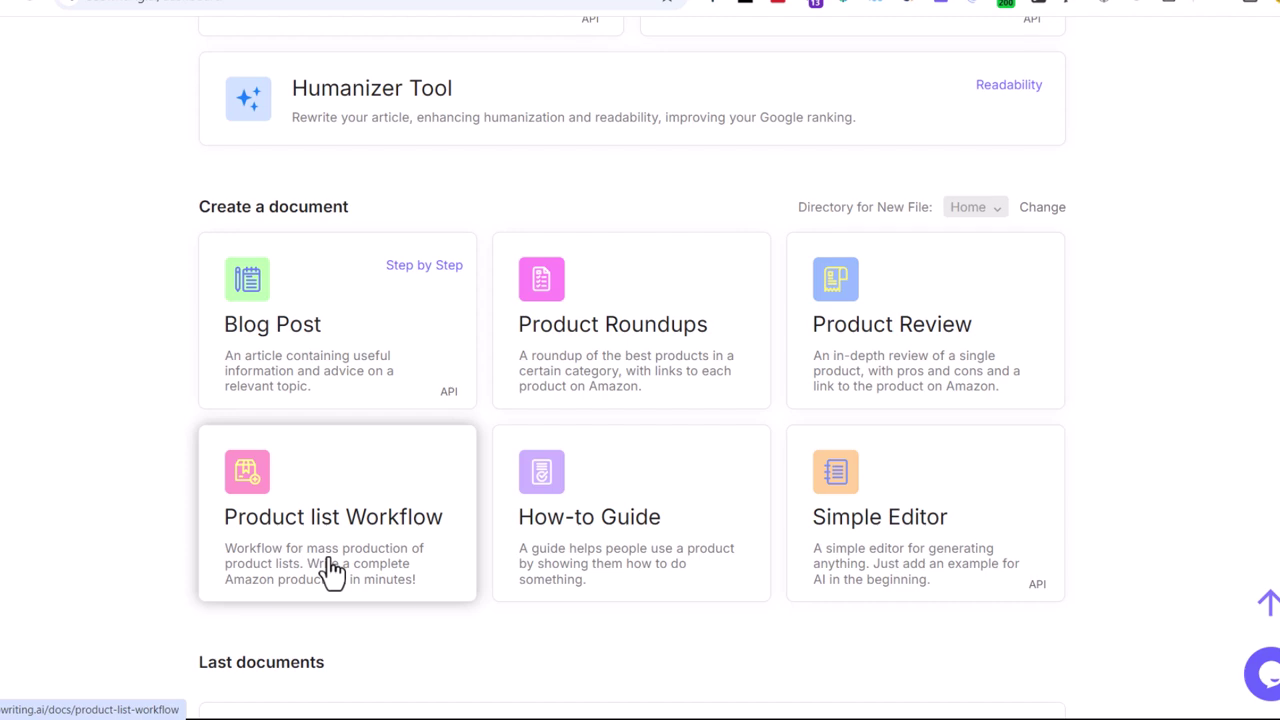
scroll(1265, 551, "down", 5)
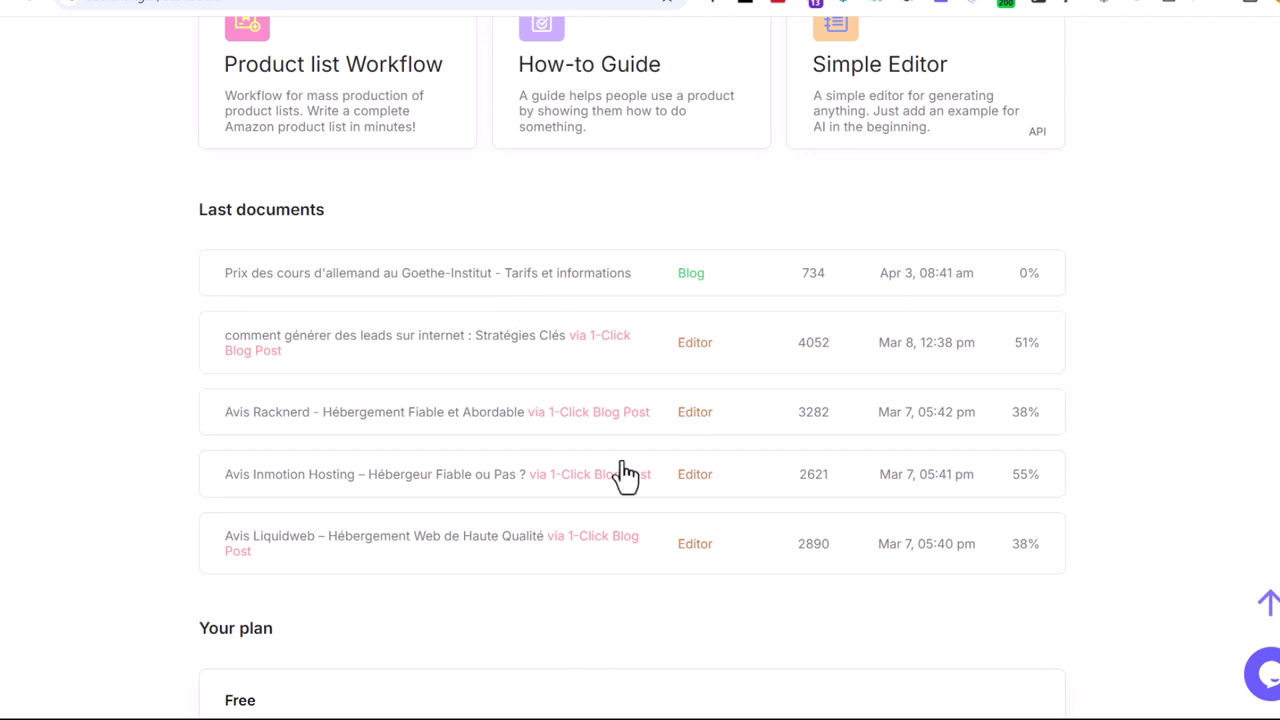
scroll(665, 535, "up", 10)
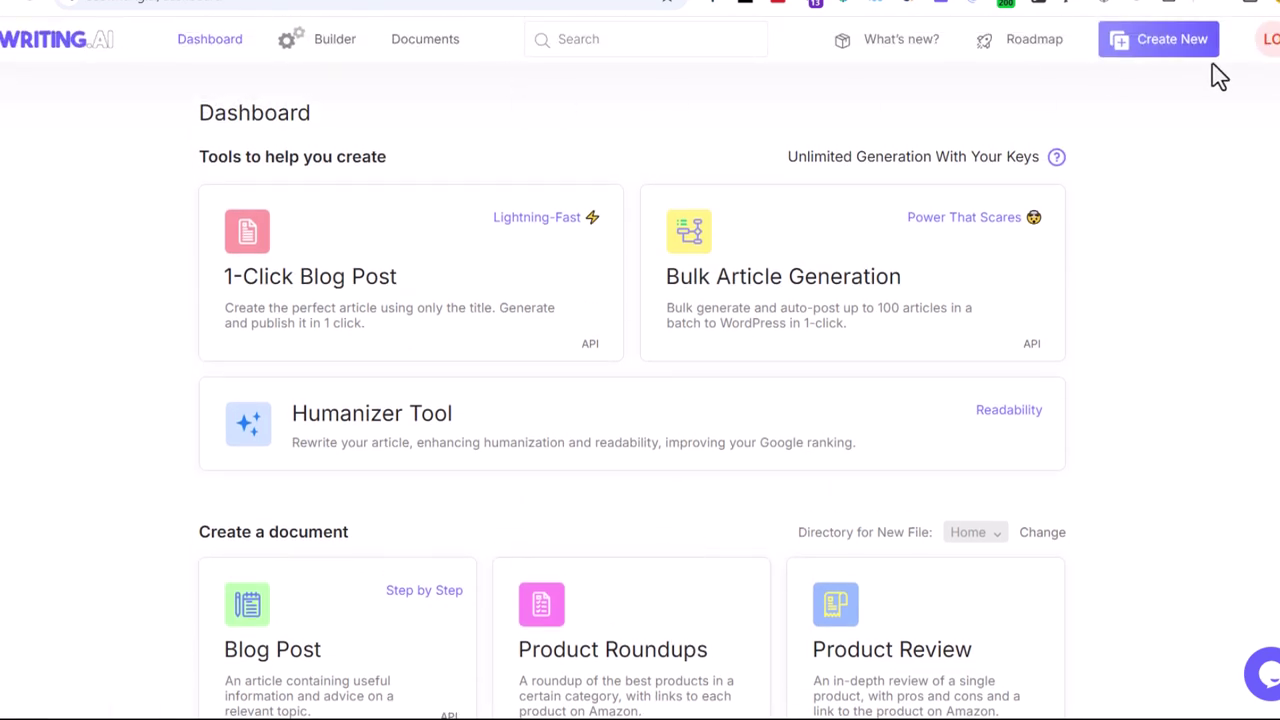
- Open the account's Billing page, highlight the current plan name, and open the upgrade page showing the subscription plans
left_click(1268, 39)
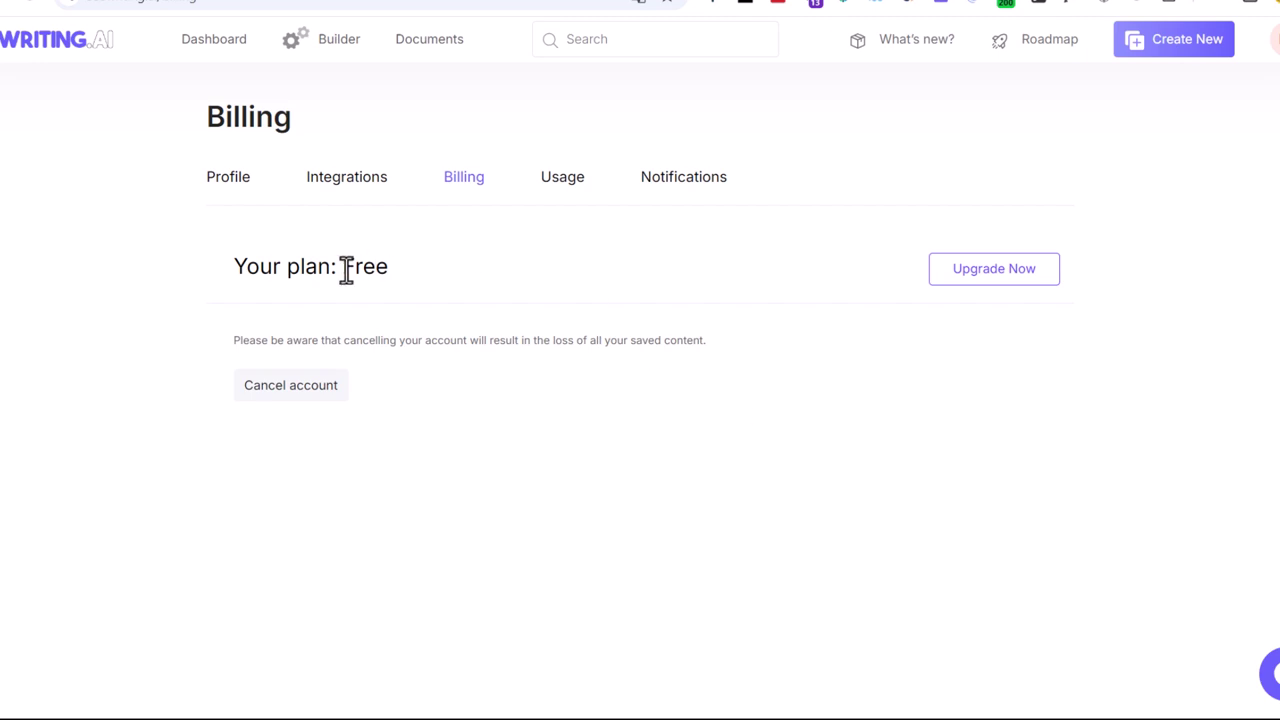
left_click_drag(345, 266, 463, 272)
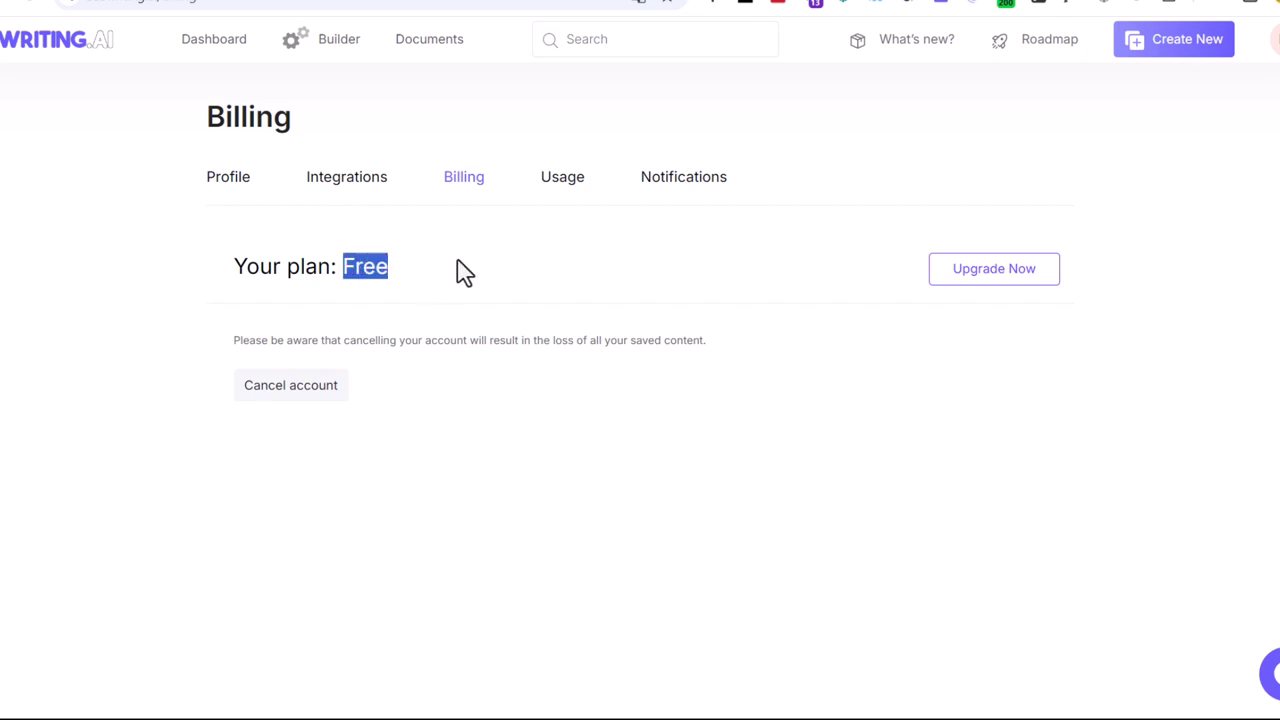
left_click(1000, 280)
scroll(705, 457, "down", 2)
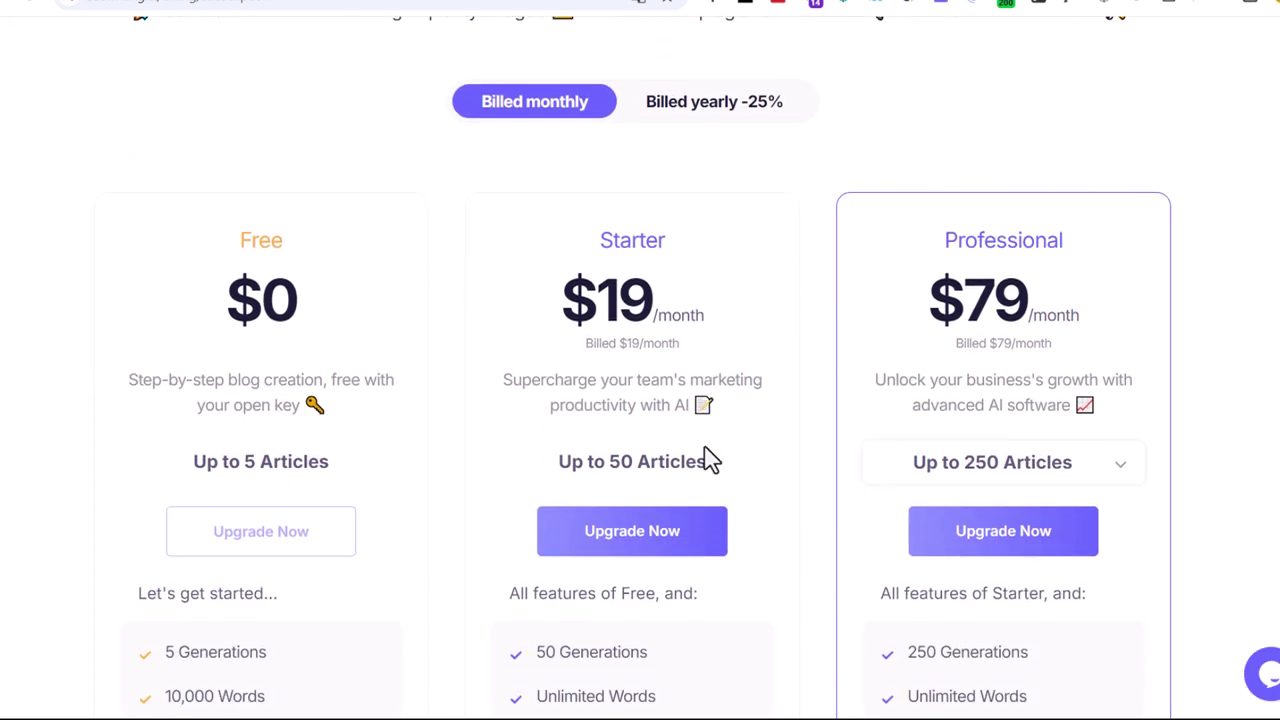
- Highlight the Professional plan's monthly price, review the features of all plans, and highlight the Starter plan's price
left_click_drag(960, 298, 1180, 334)
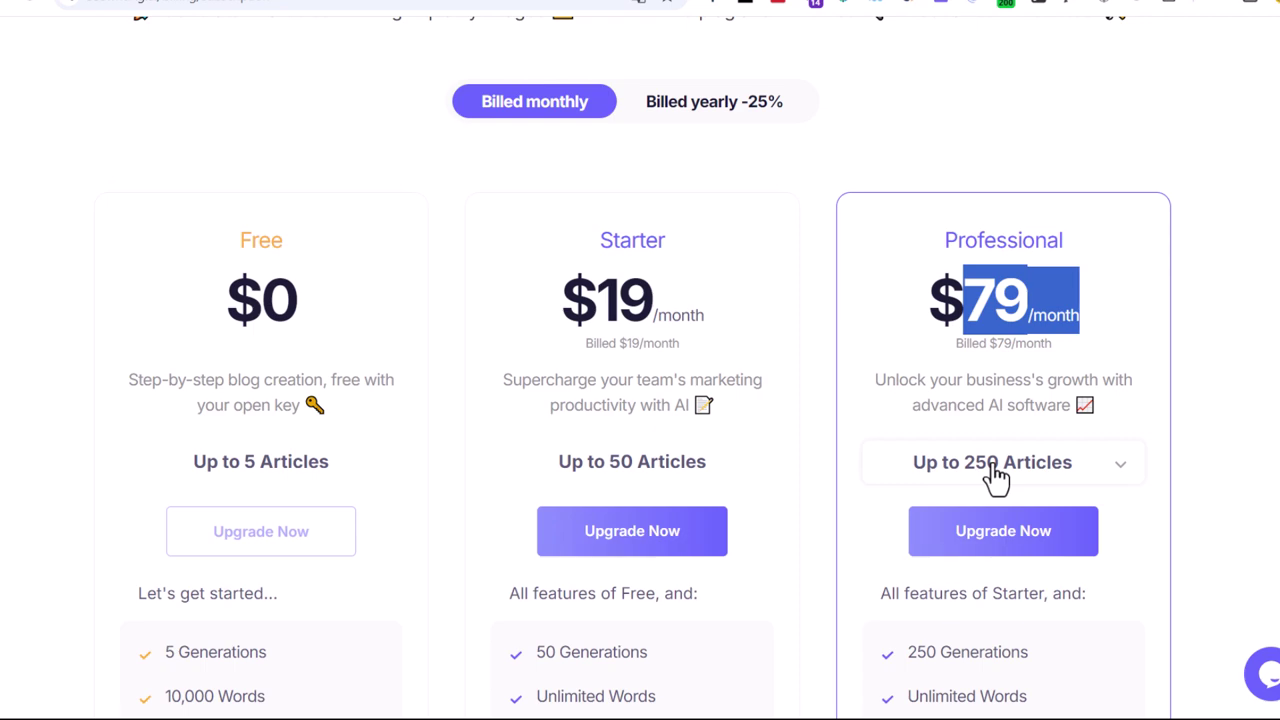
scroll(995, 478, "down", 5)
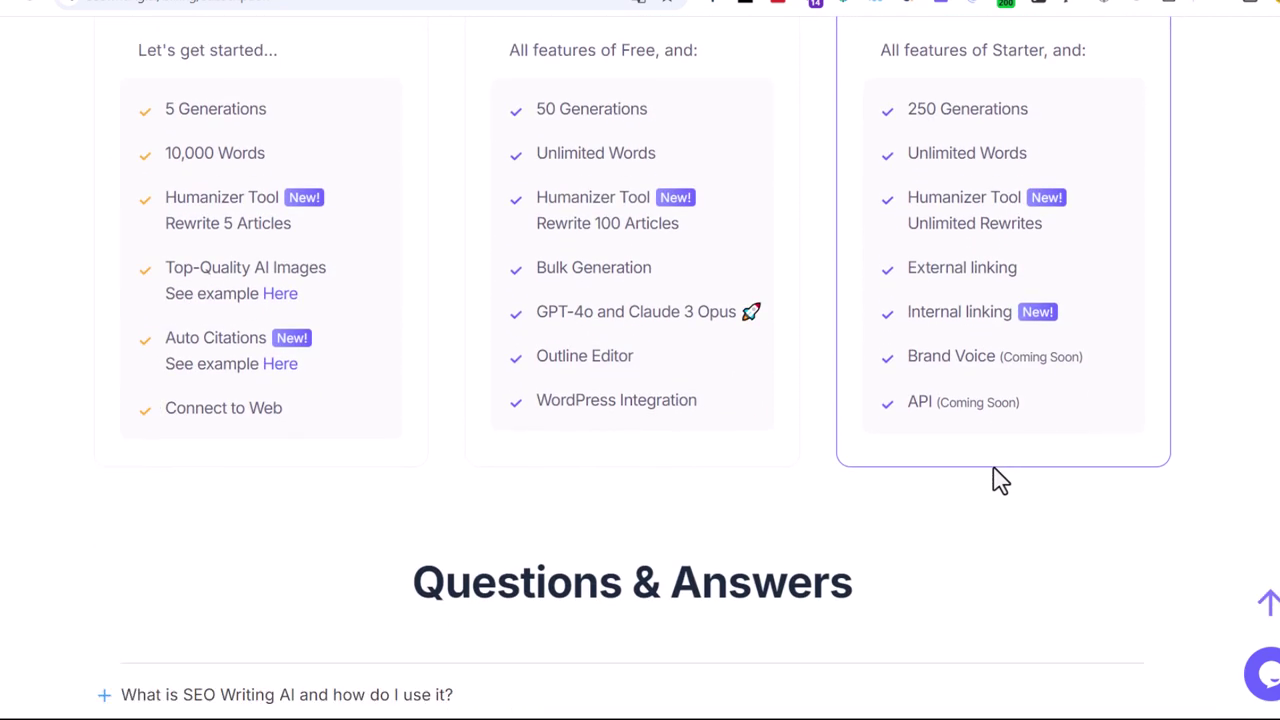
scroll(995, 480, "up", 4)
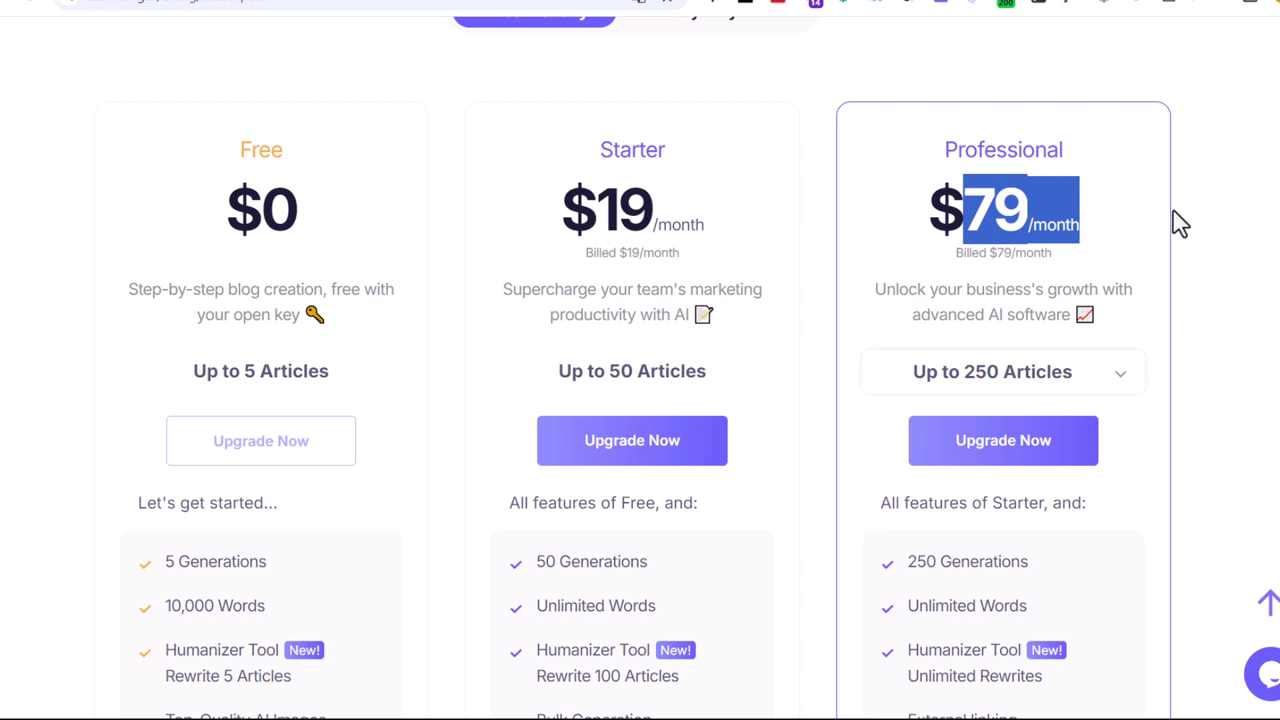
left_click(916, 213)
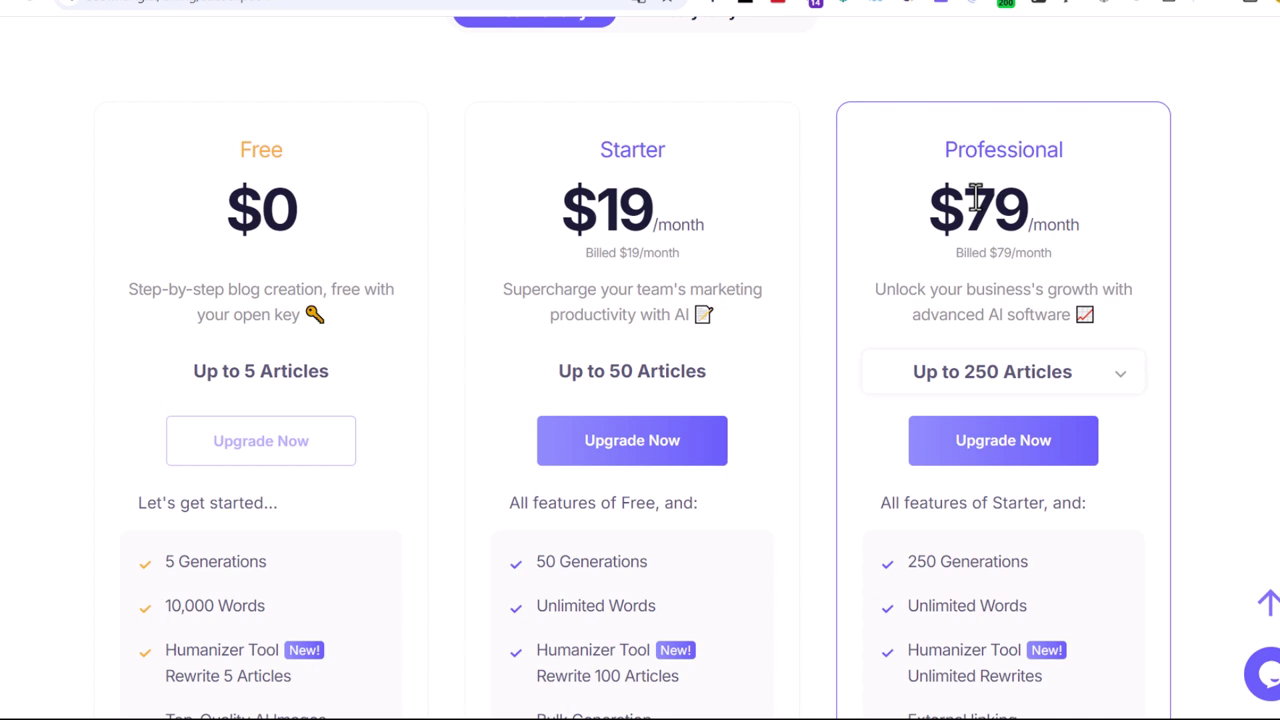
left_click_drag(566, 208, 672, 226)
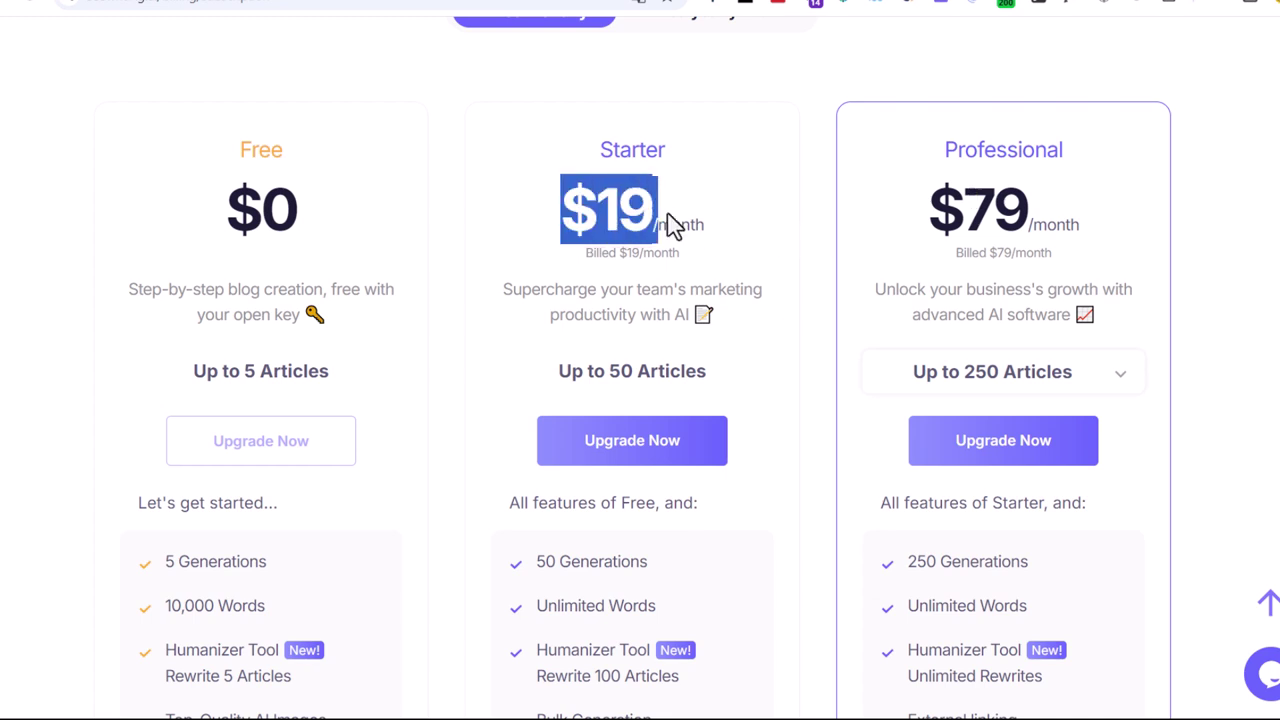
- Show the plan prices with yearly billing for comparison and switch them back to monthly billing
scroll(672, 226, "up", 3)
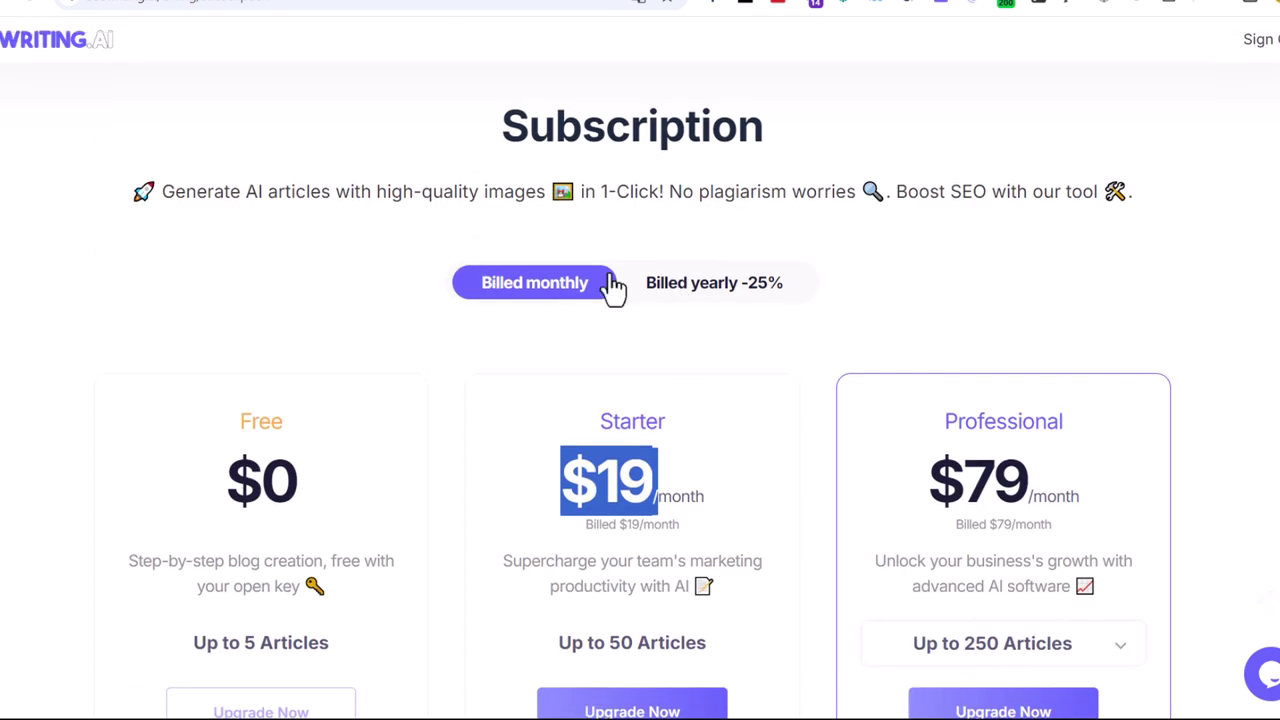
left_click(733, 295)
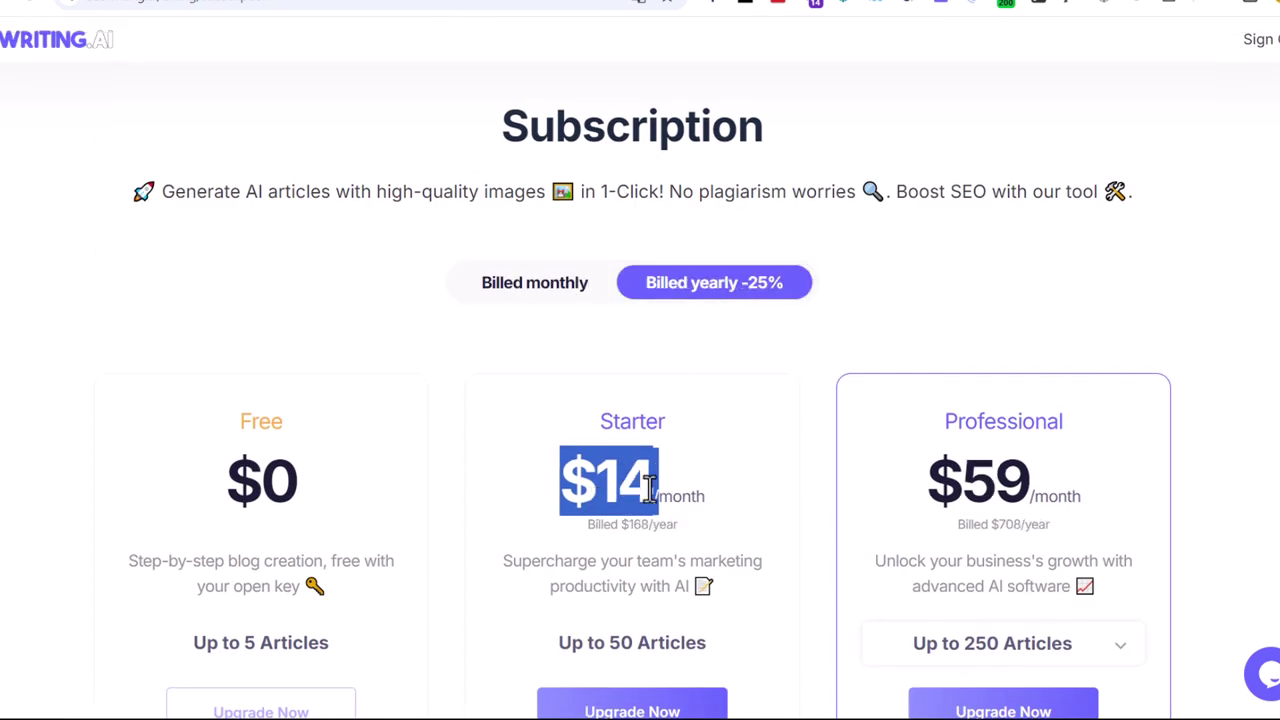
left_click(685, 487)
left_click(562, 288)
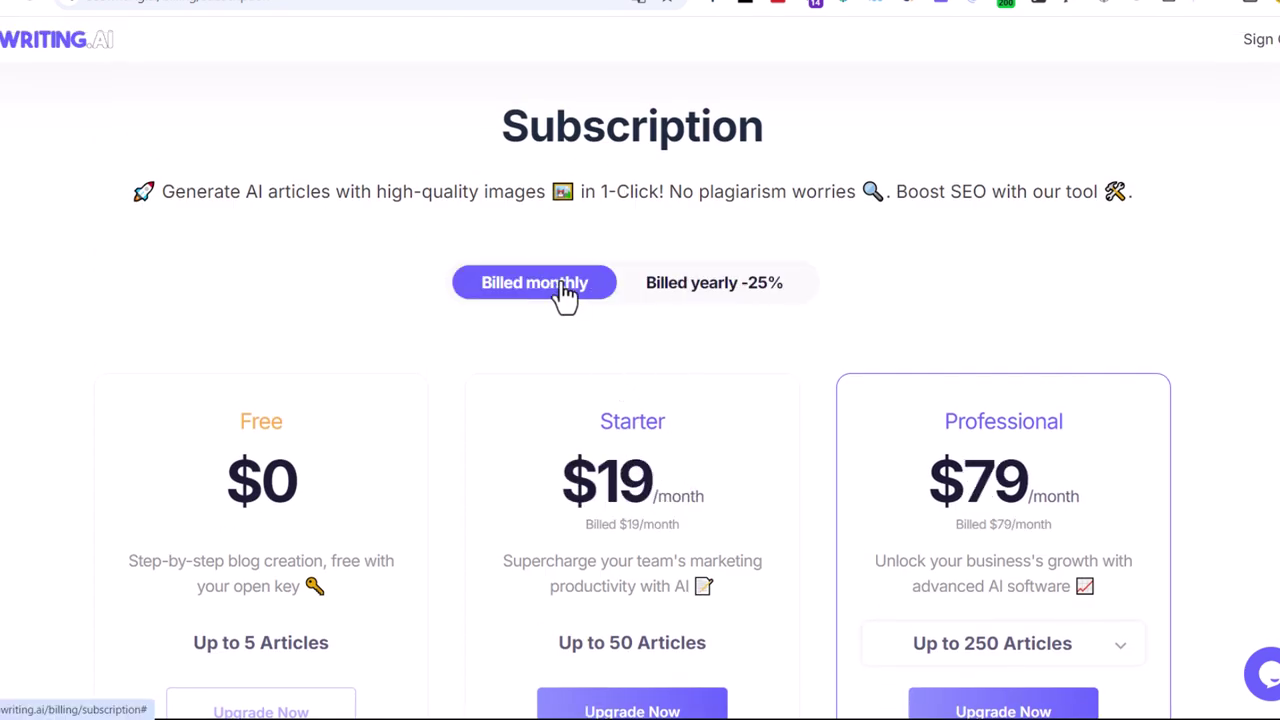
scroll(600, 303, "down", 3)
scroll(660, 358, "up", 3)
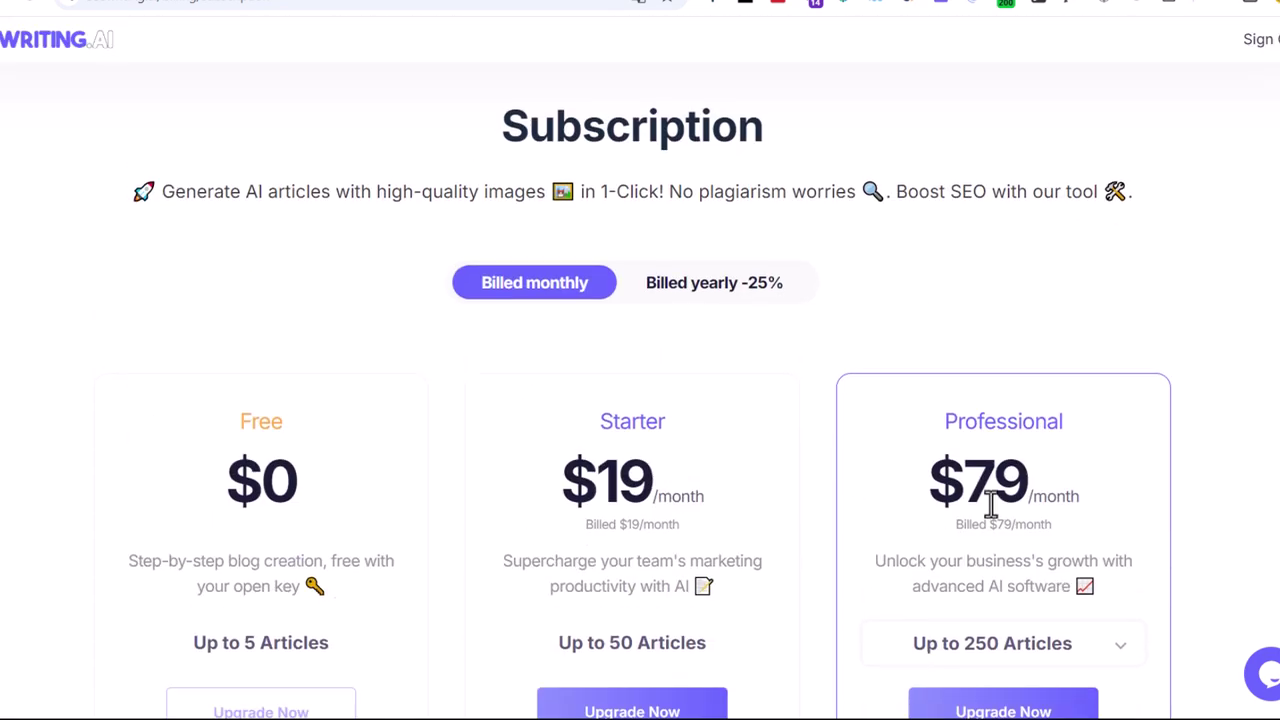
- Highlight the Professional plan's price under monthly billing and return to the account's Billing page
left_click_drag(929, 462, 1095, 483)
scroll(1095, 485, "down", 3)
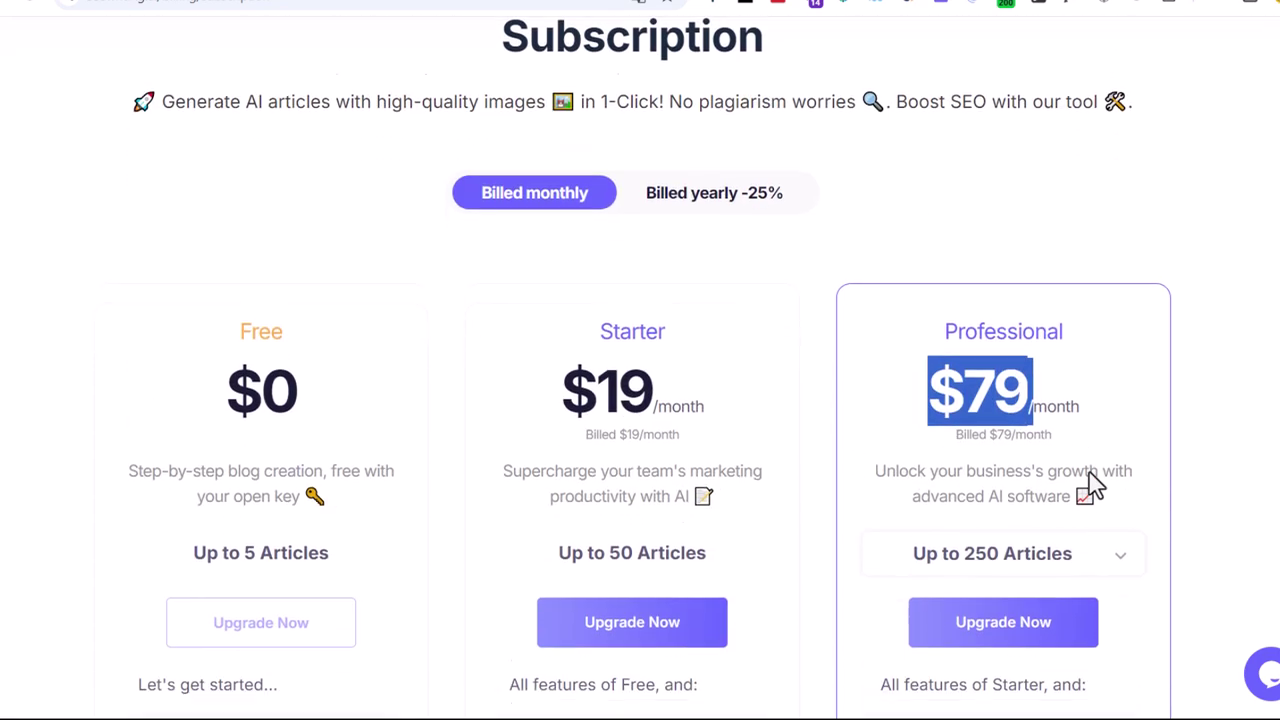
scroll(1095, 490, "up", 3)
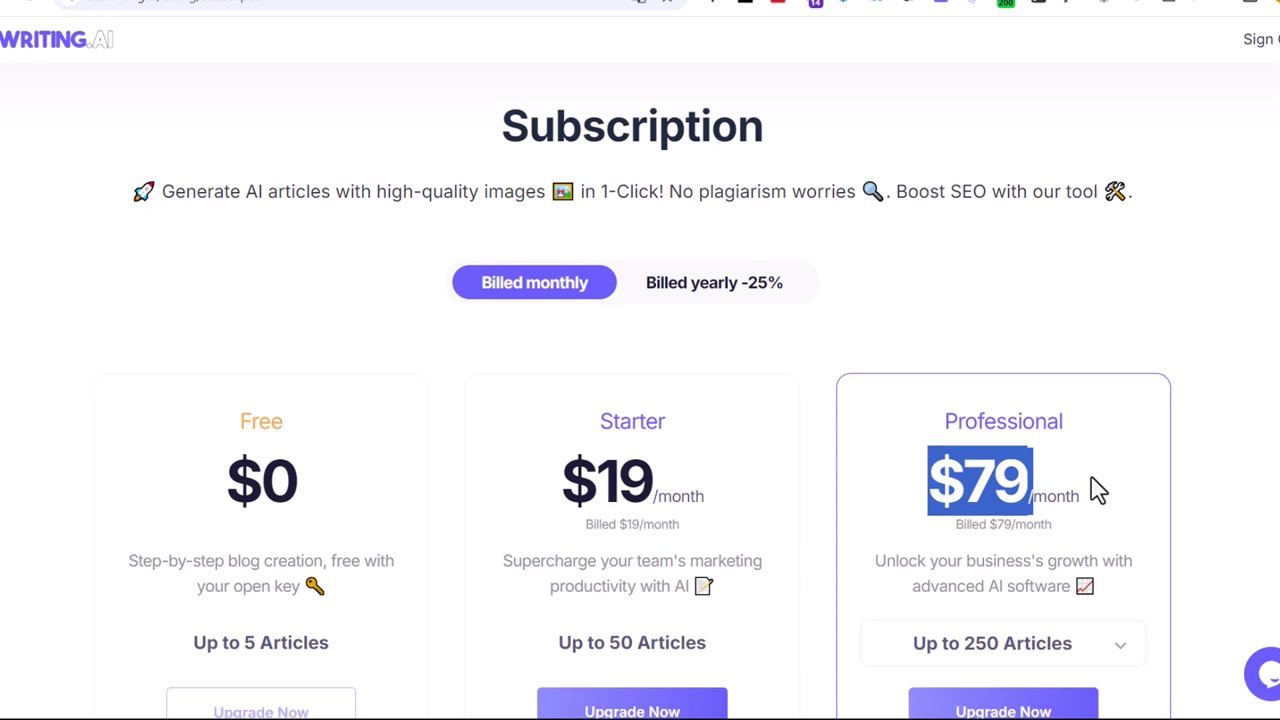
left_click(1090, 491)
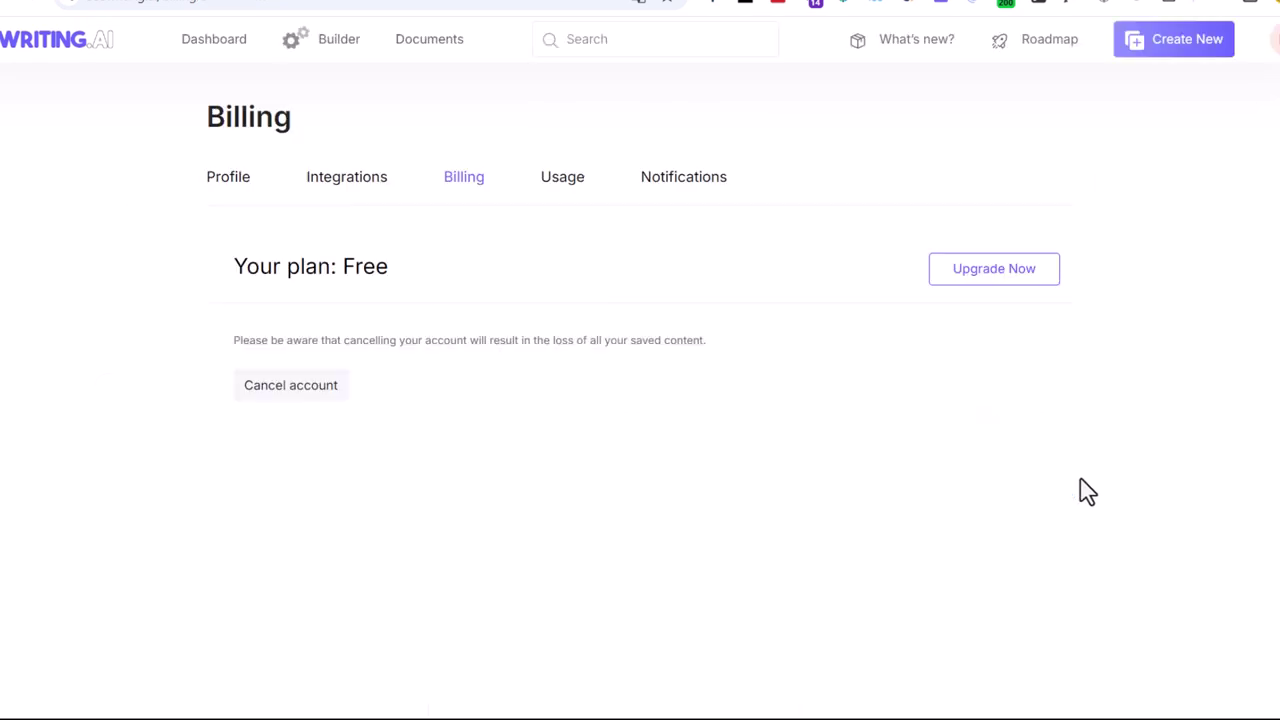
- View the Builder article list and read through the saved articles in Documents
left_click(341, 45)
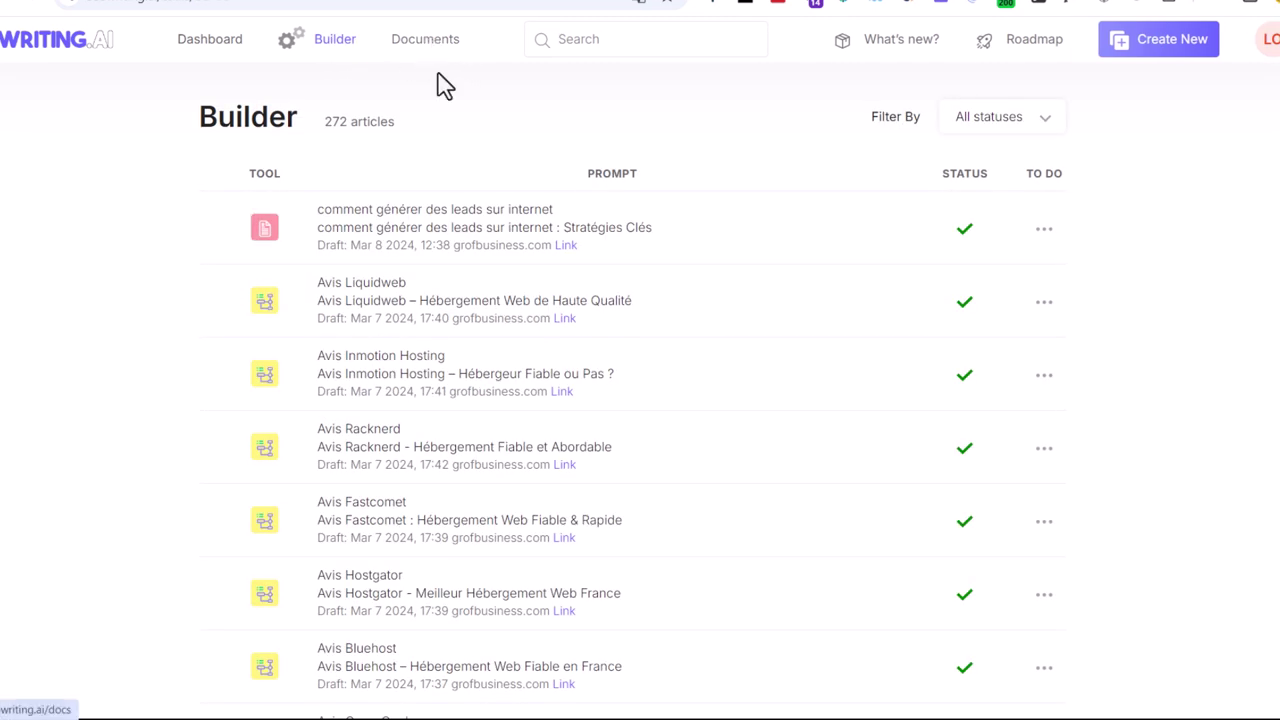
left_click(430, 40)
scroll(691, 471, "down", 10)
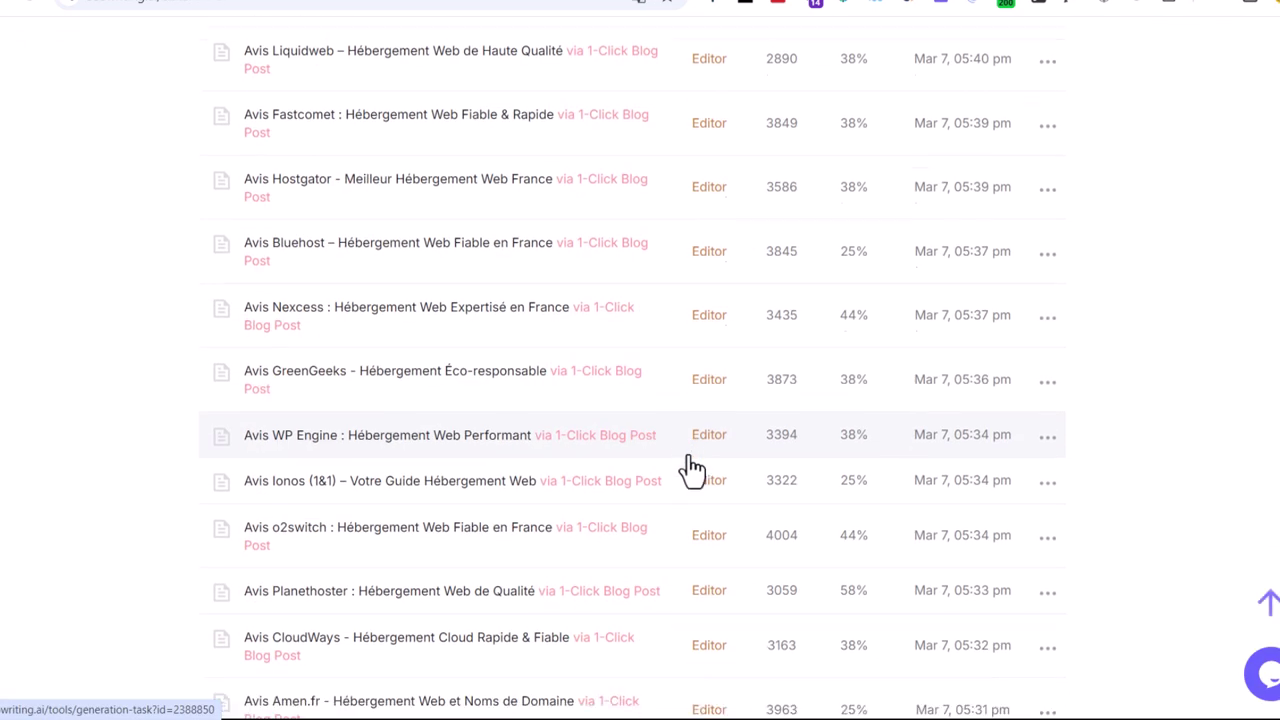
scroll(700, 475, "down", 15)
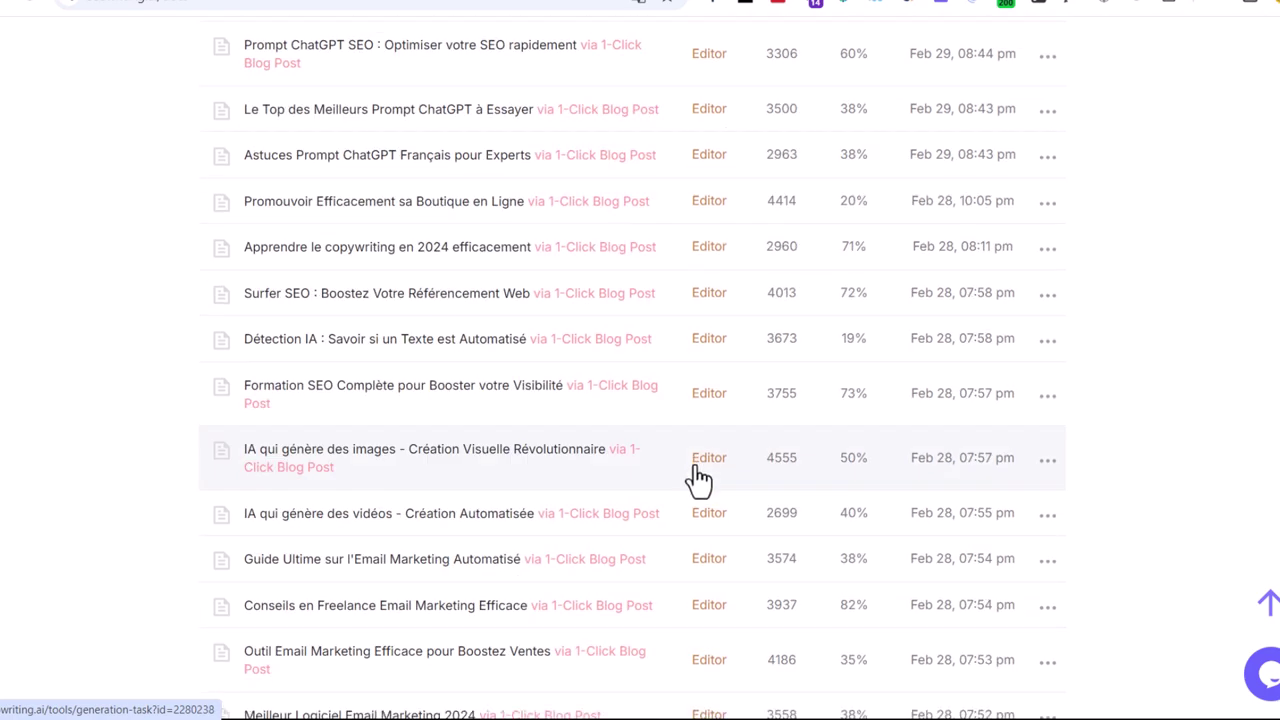
scroll(702, 478, "up", 20)
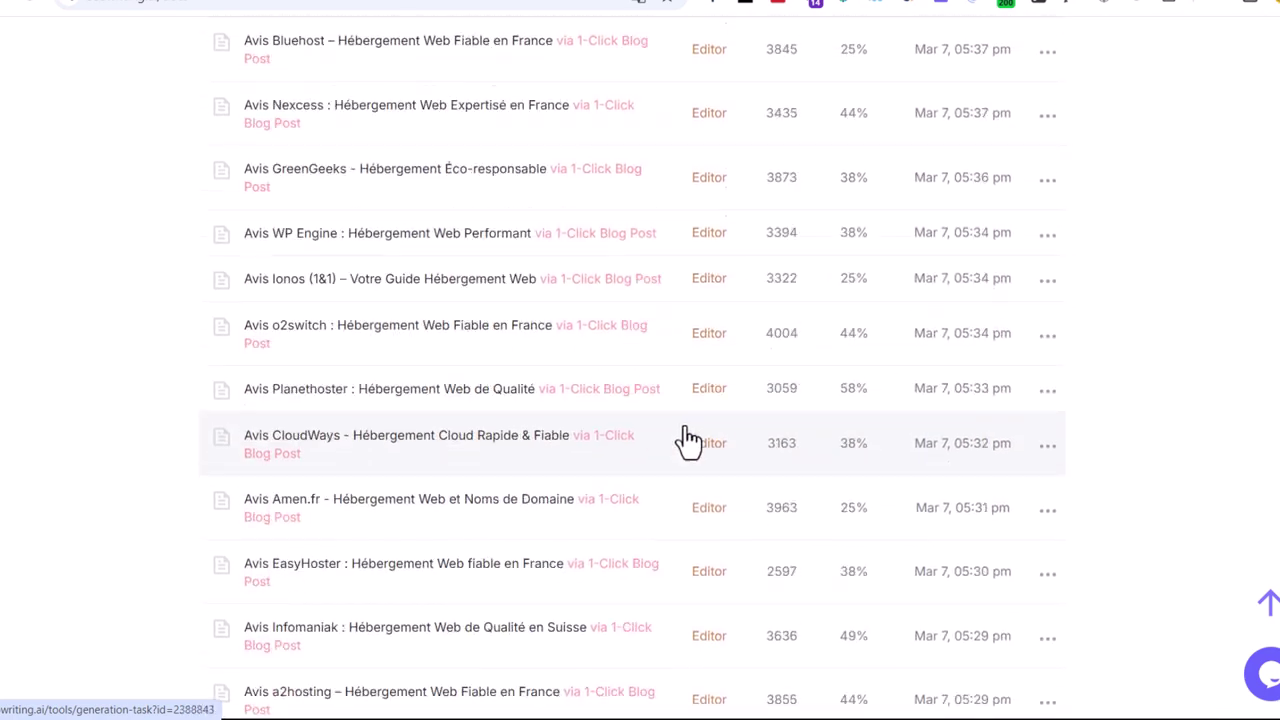
- Look through the Builder's list of generated articles and return to the Dashboard's creation tools
left_click(312, 42)
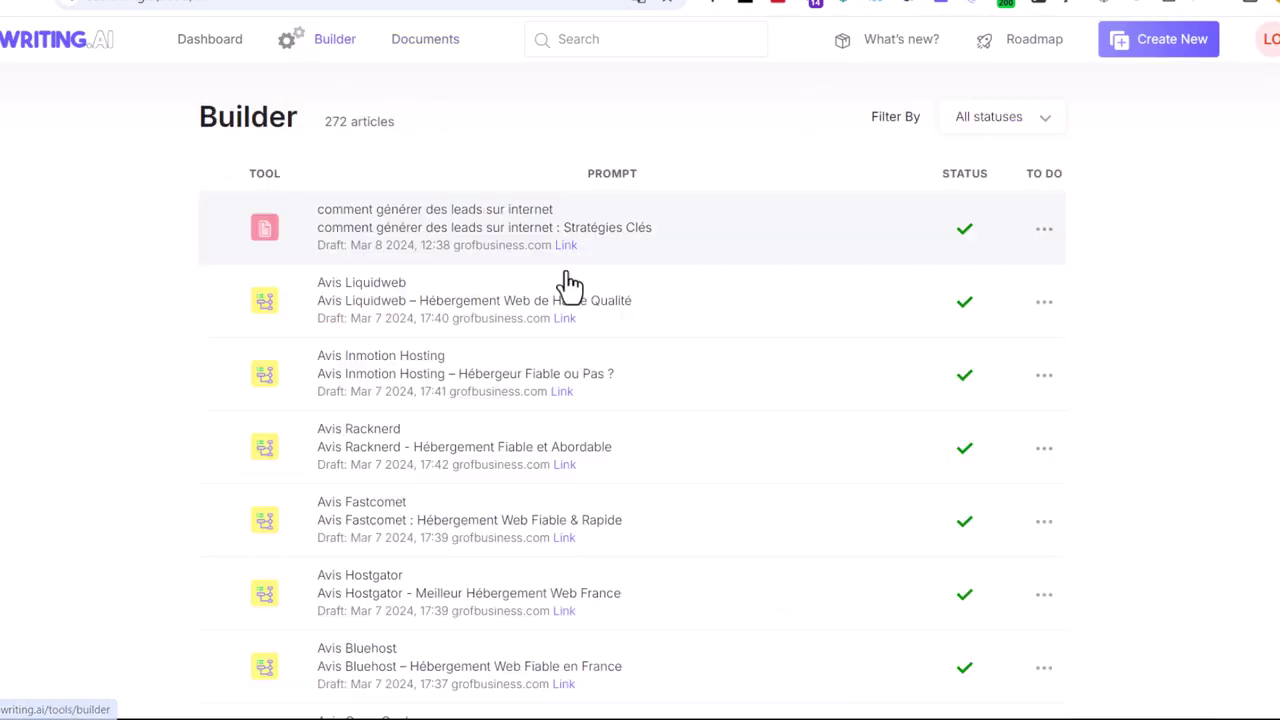
scroll(568, 285, "down", 10)
scroll(589, 343, "up", 10)
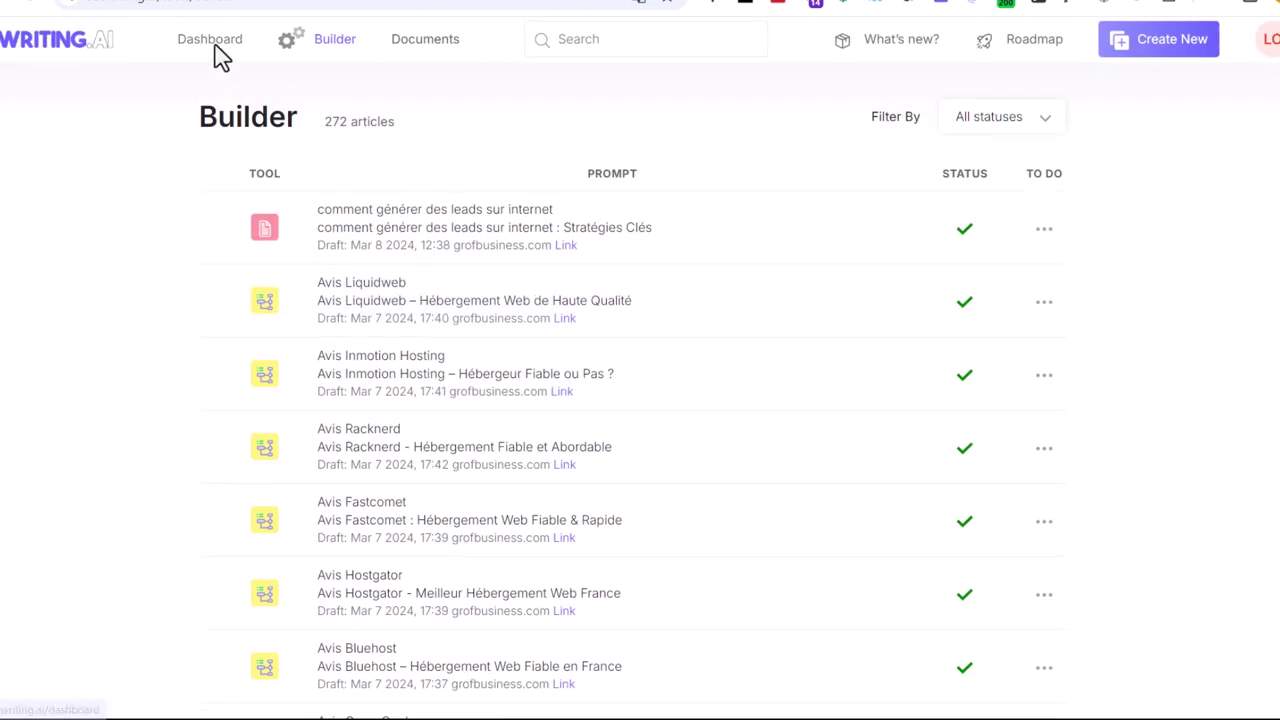
left_click(209, 40)
scroll(750, 250, "down", 1)
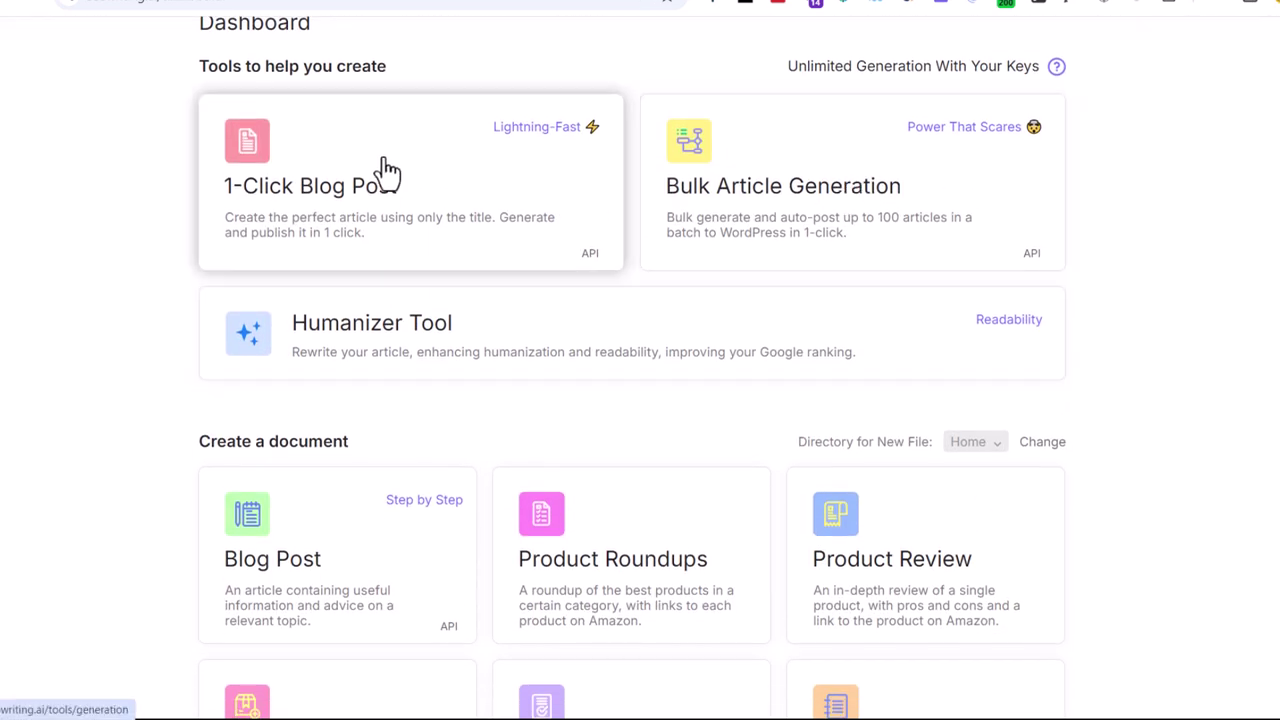
- Open Bulk Article Generation, enter the main keyword "eee" in the first row, and add empty keyword rows through row 9
left_click(932, 181)
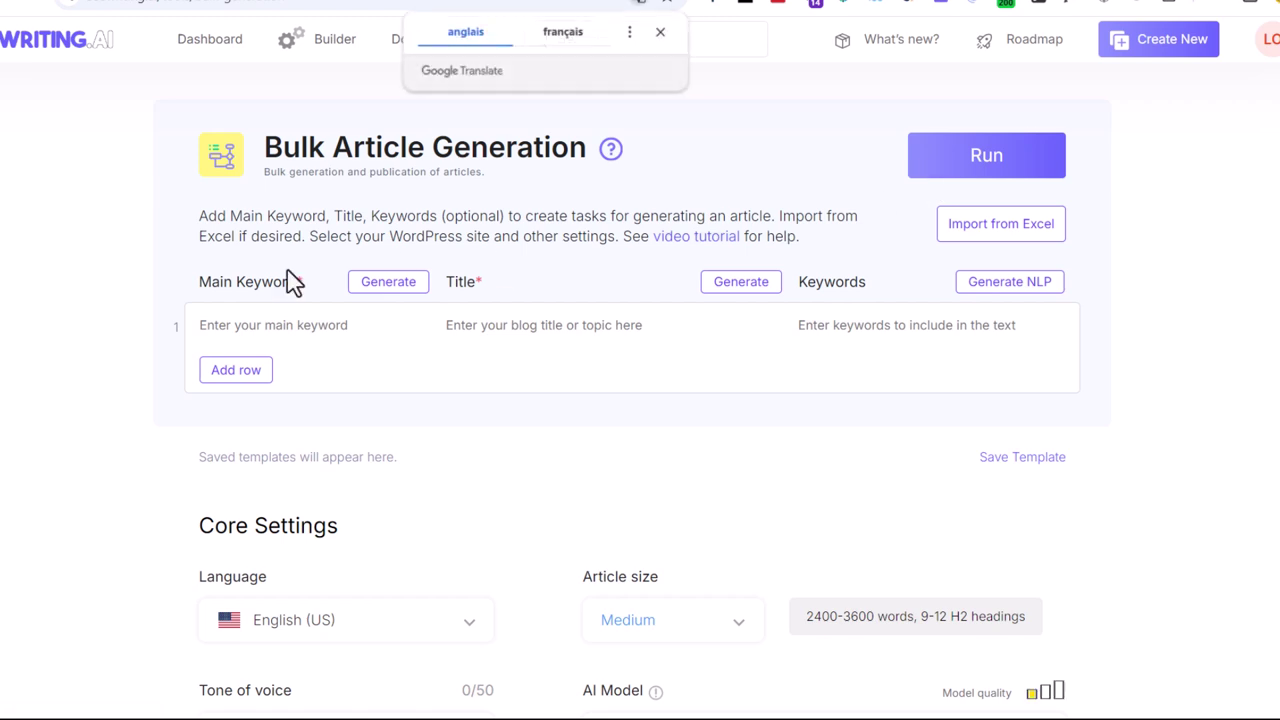
left_click(253, 324)
type("eee")
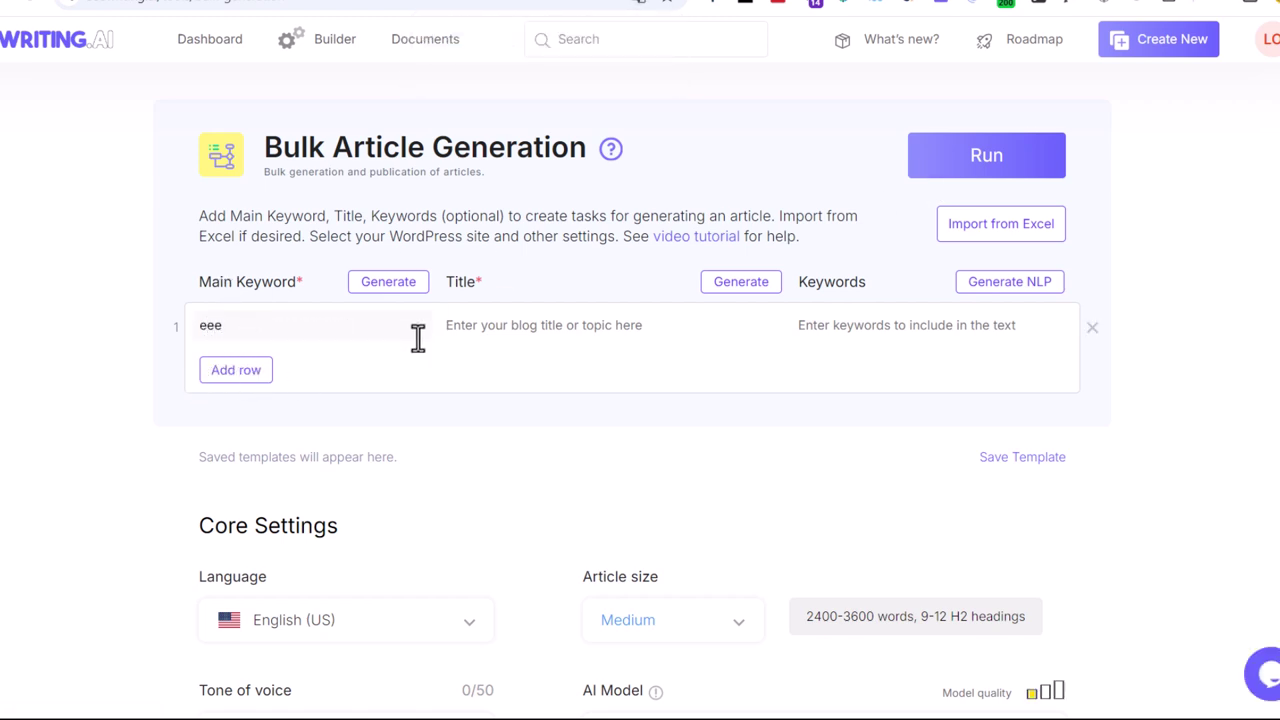
key("Return")
key("Return")
key("Return")
key("Return")
key("Return")
key("Return")
key("Return")
key("Return")
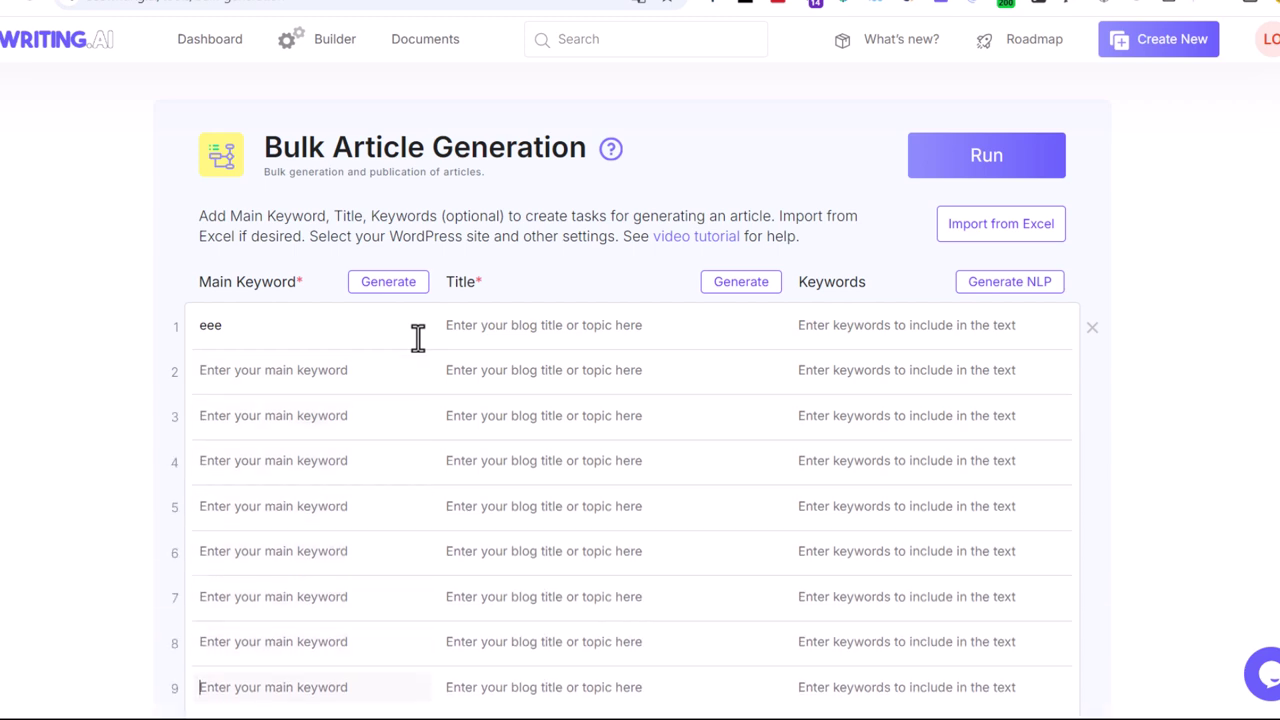
left_click(234, 383)
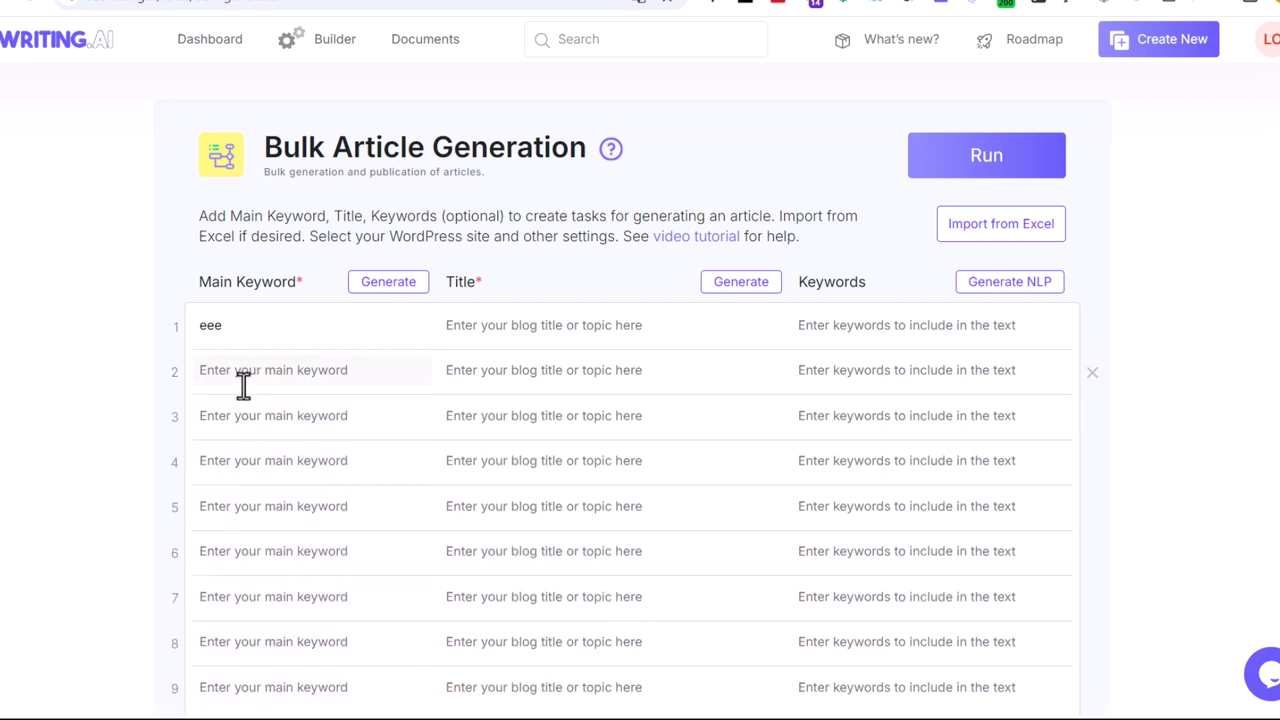
- Look over the bulk generation form's keyword columns, details and media sections, and highlight the Bulk Article Generation heading
scroll(235, 385, "down", 1)
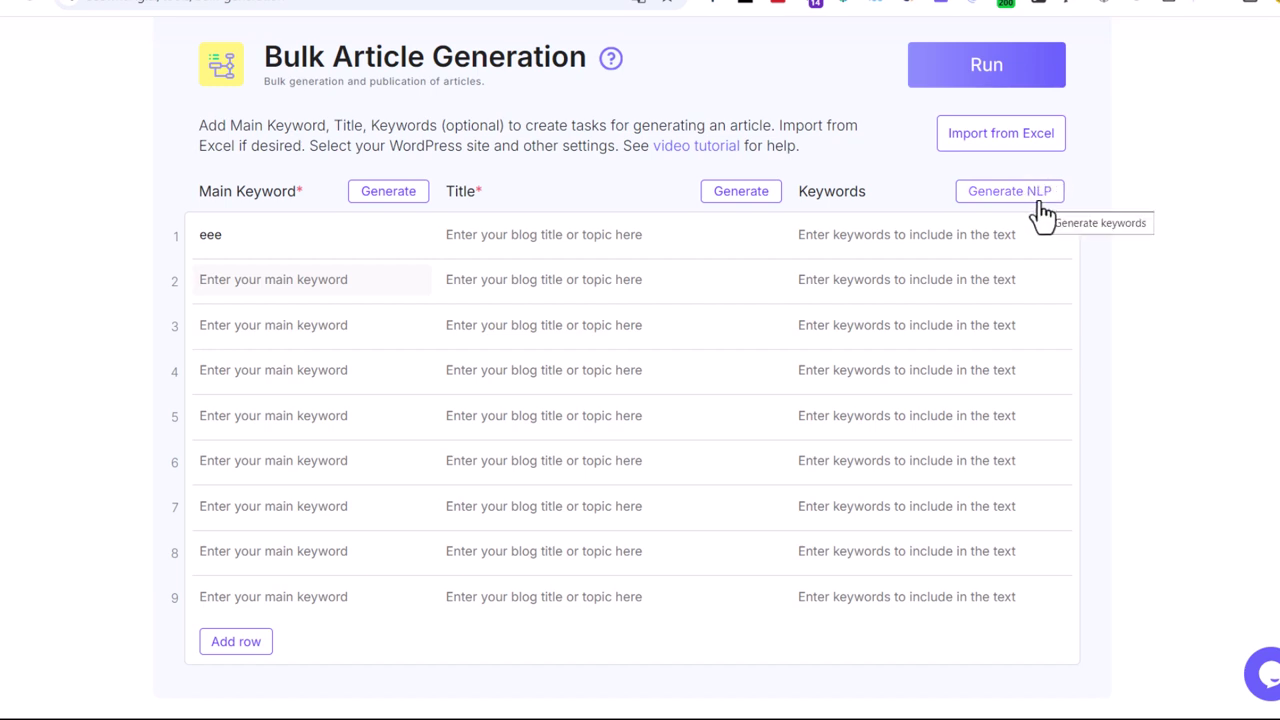
scroll(1051, 294, "down", 15)
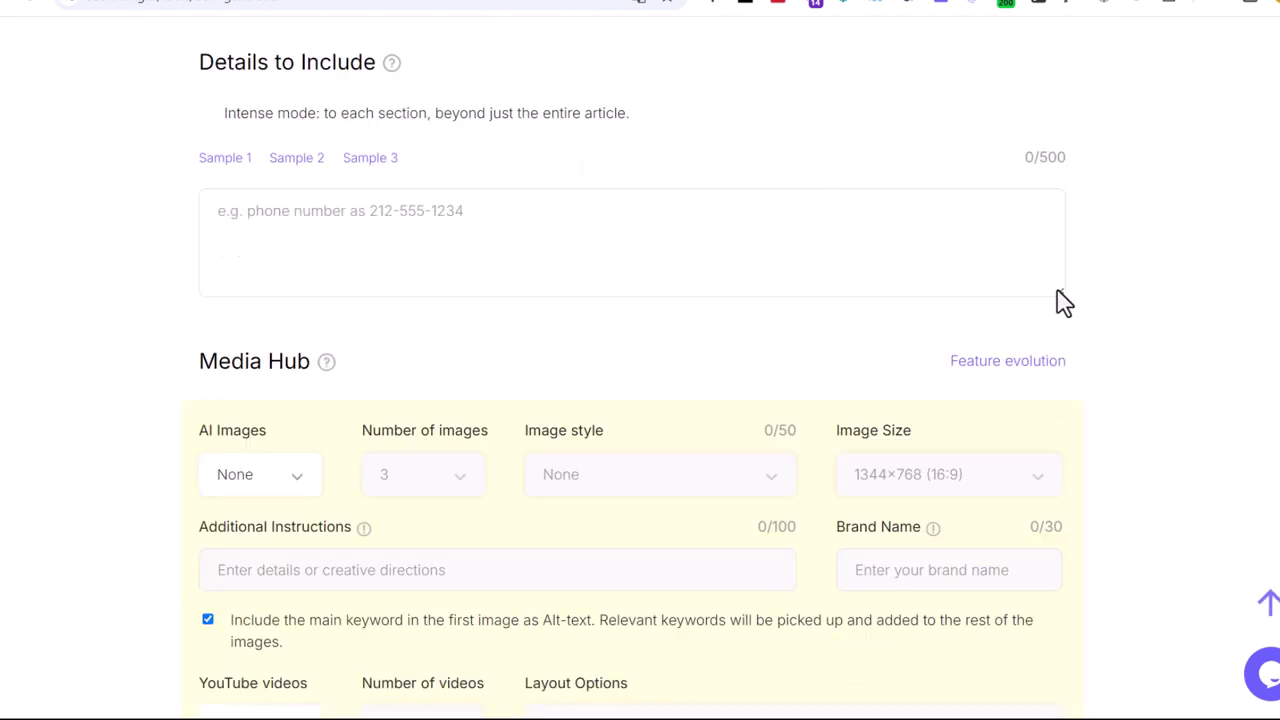
scroll(1108, 300, "up", 15)
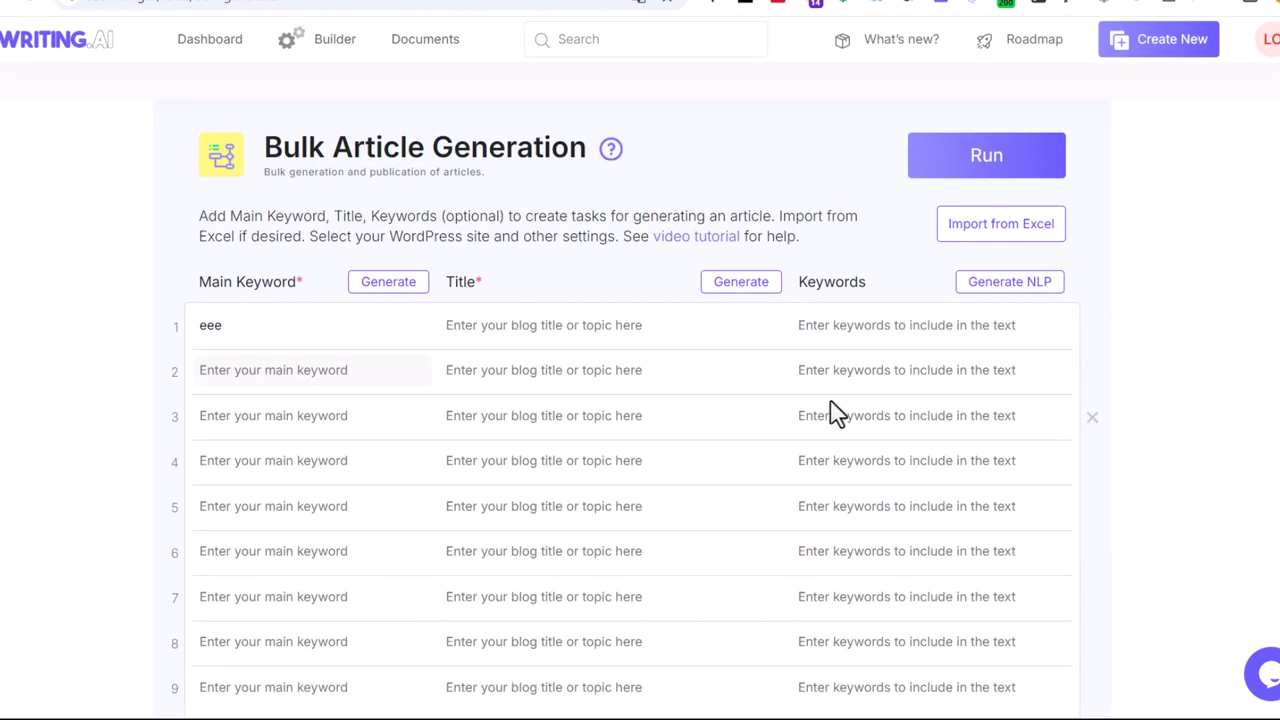
left_click_drag(281, 148, 646, 194)
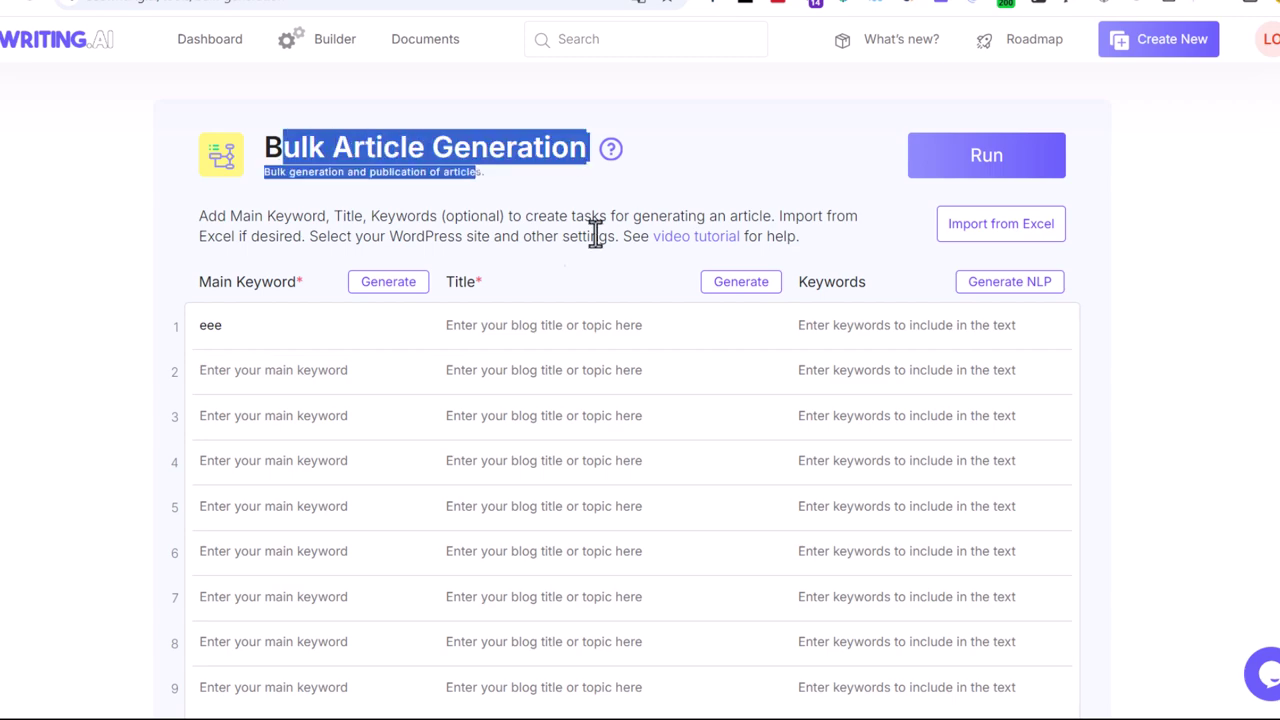
scroll(314, 371, "down", 3)
scroll(731, 234, "up", 3)
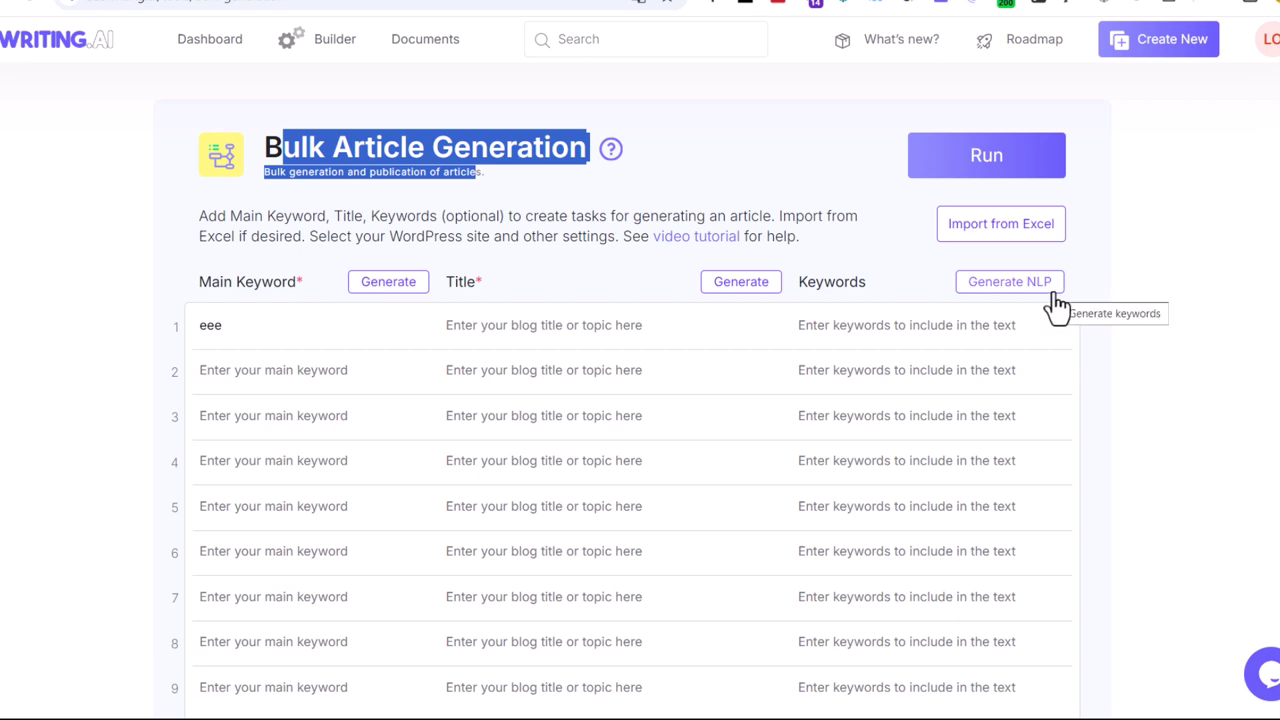
- Browse the available languages in the bulk Core Settings and examine the internal linking, external linking and web access options
left_click(986, 157)
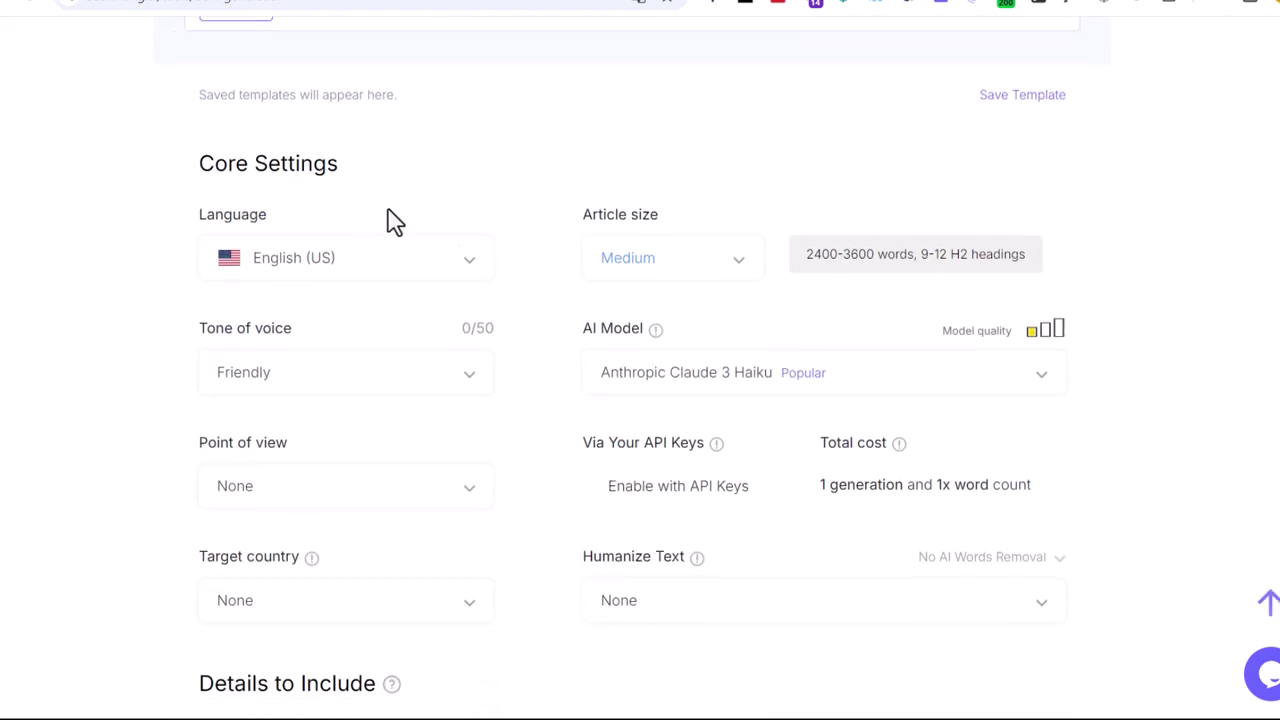
scroll(428, 310, "down", 1)
left_click(366, 172)
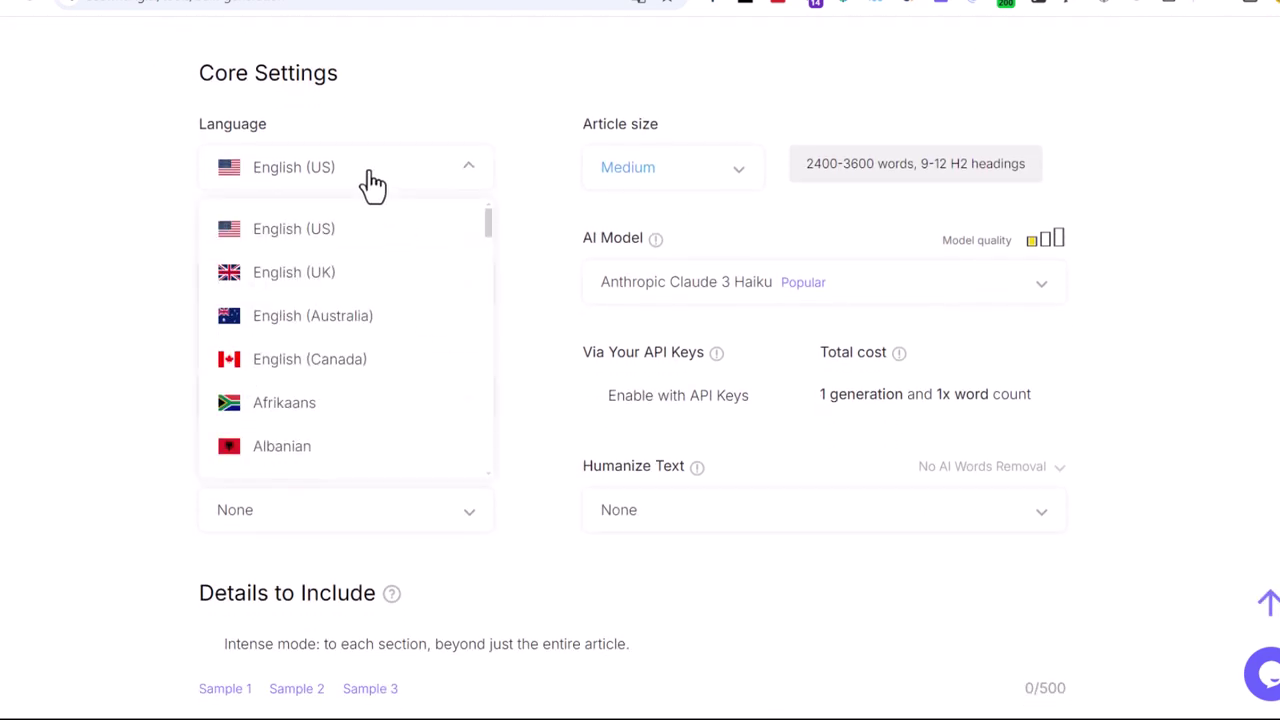
scroll(340, 315, "down", 7)
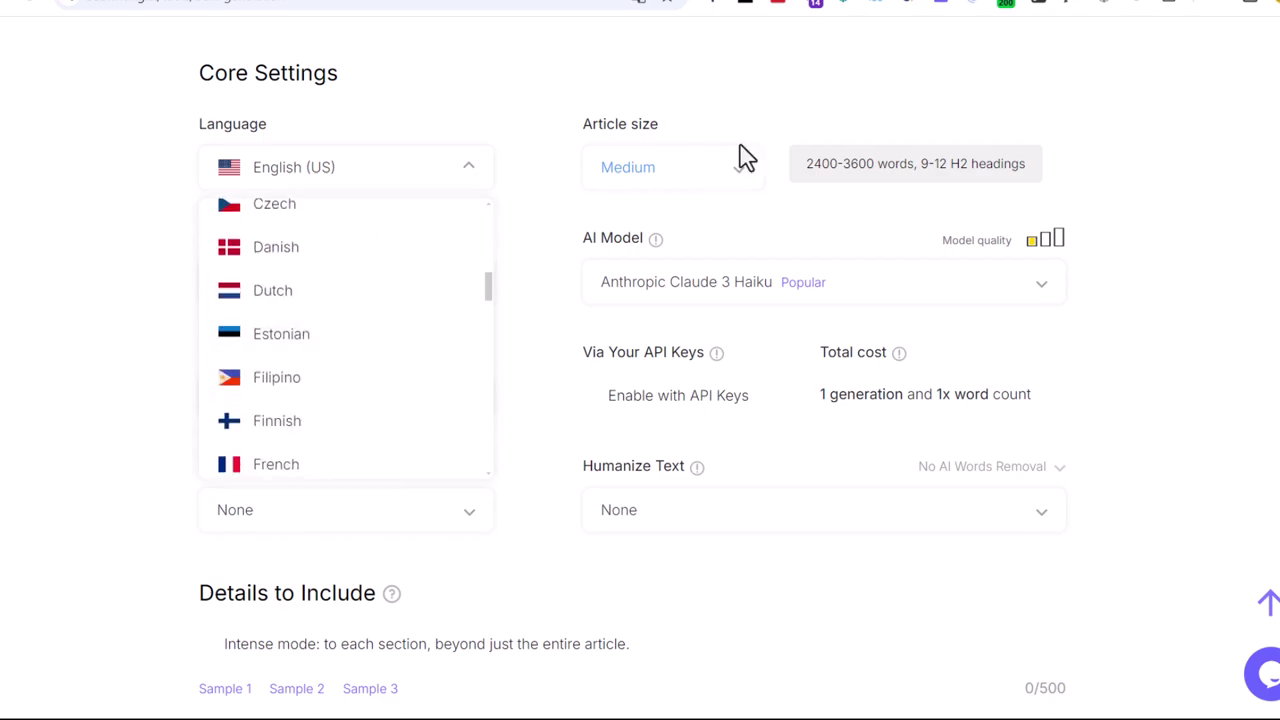
scroll(760, 345, "down", 20)
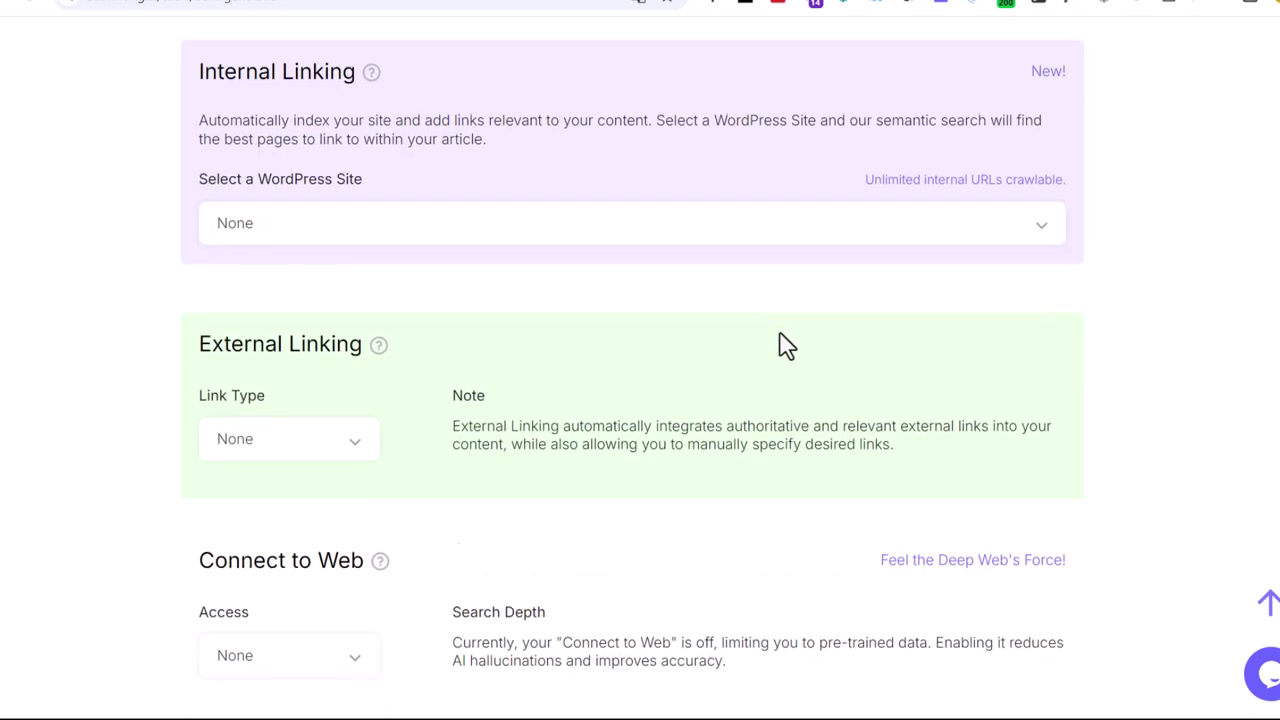
scroll(795, 345, "down", 1)
scroll(805, 347, "up", 20)
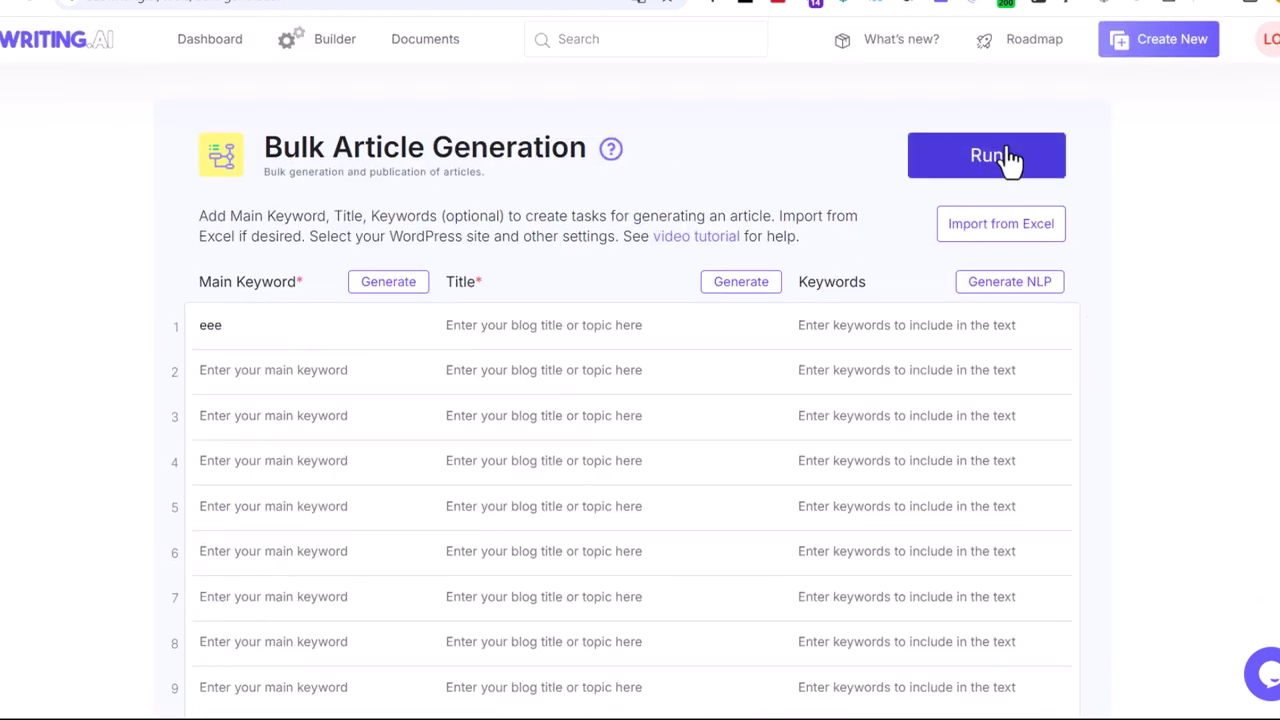
- Open 1-Click Blog Post from the Dashboard and enter the main keyword "business en ligne avec l'ia"
left_click(199, 47)
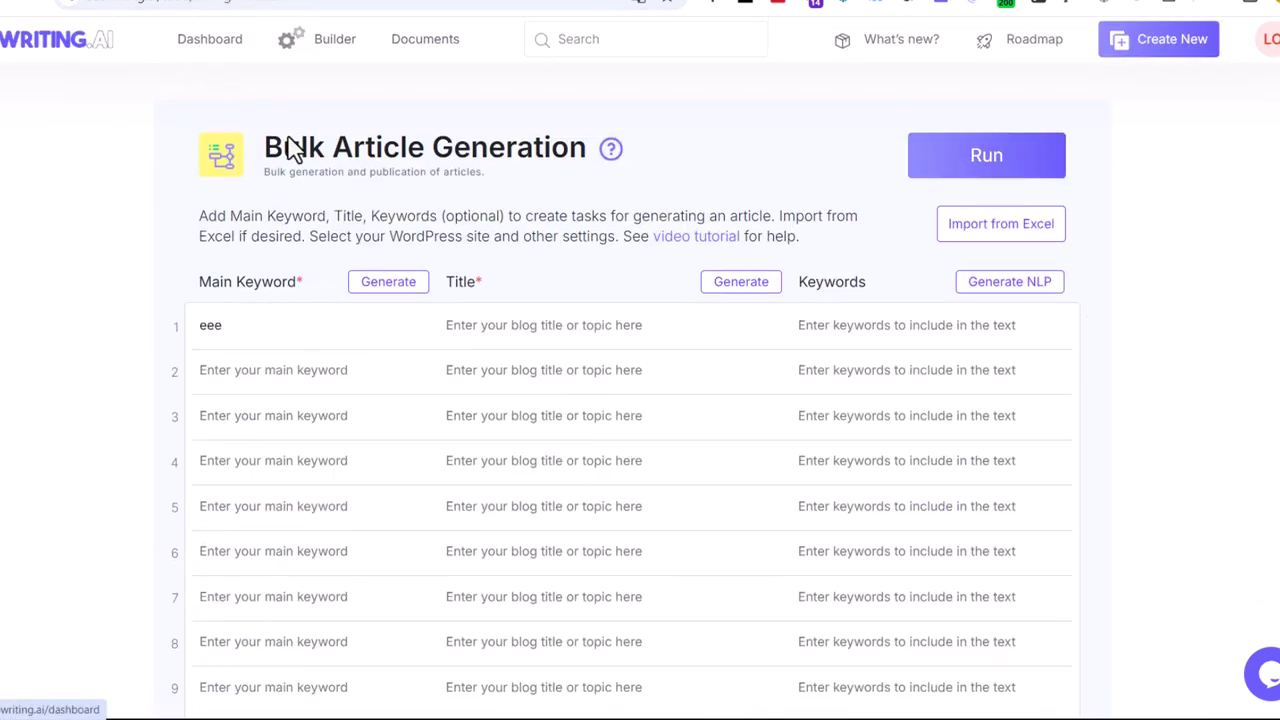
left_click(372, 293)
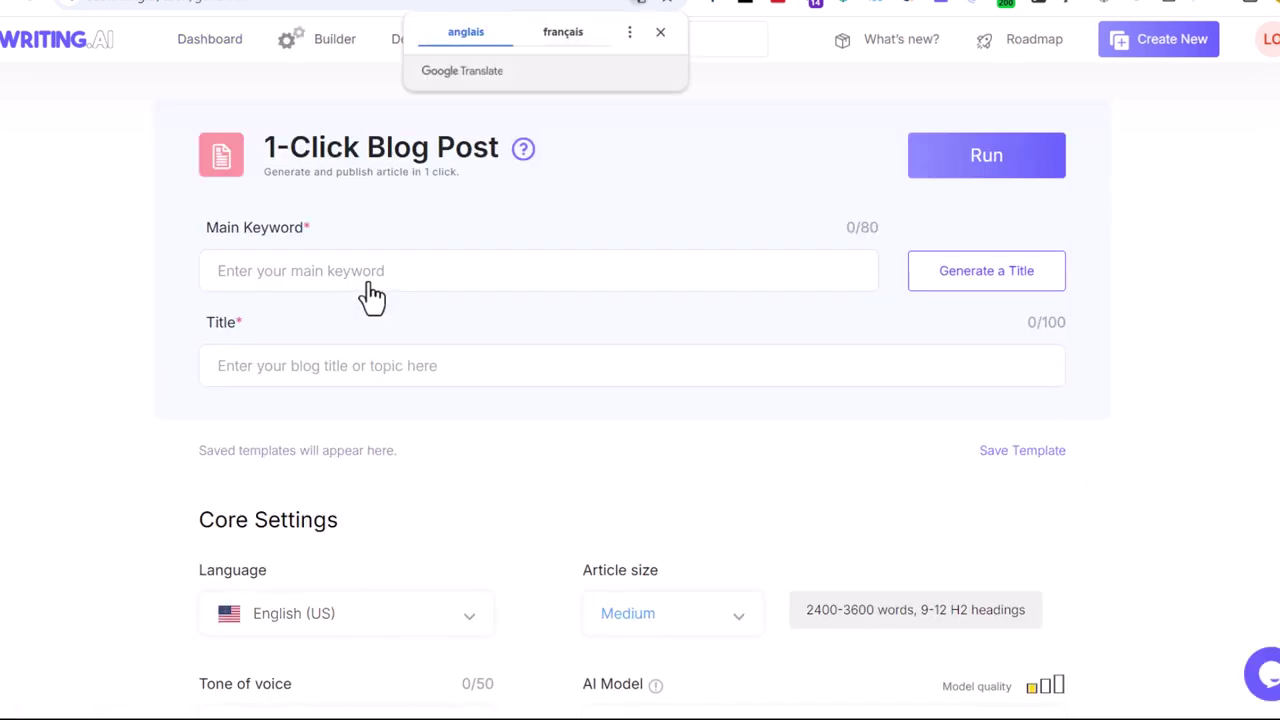
left_click(329, 272)
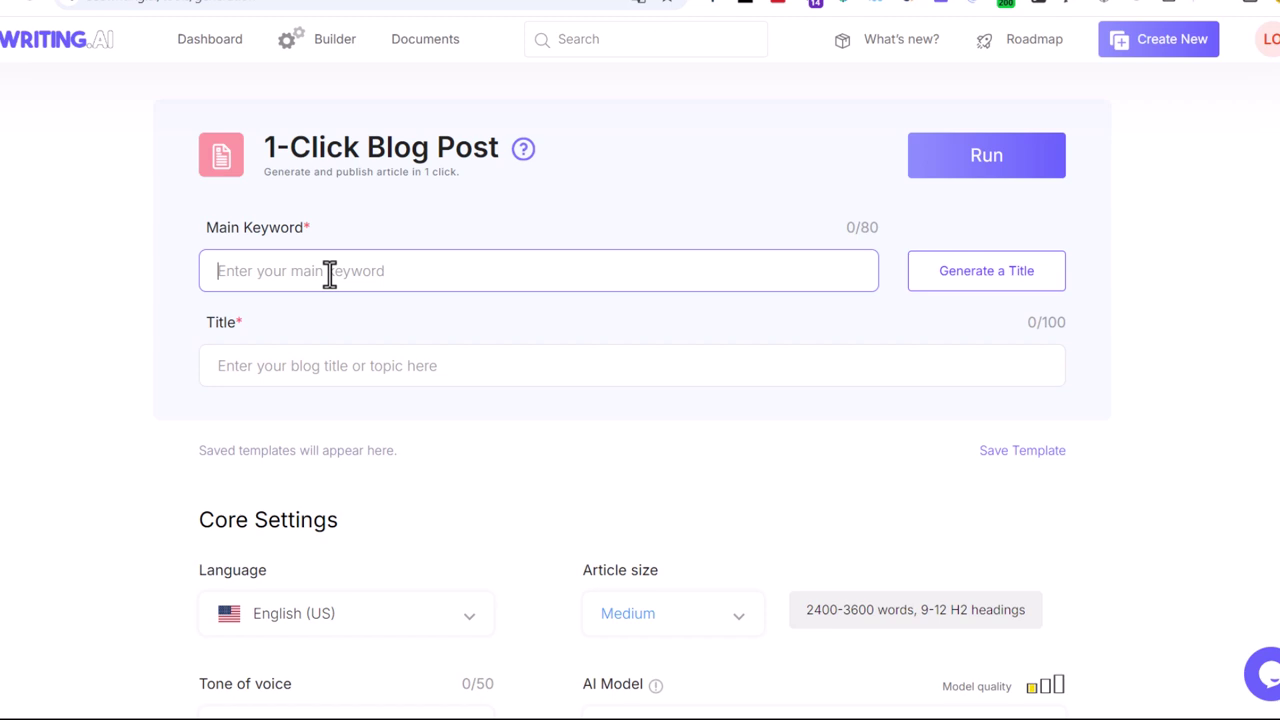
type("business en ligne avec l'ia")
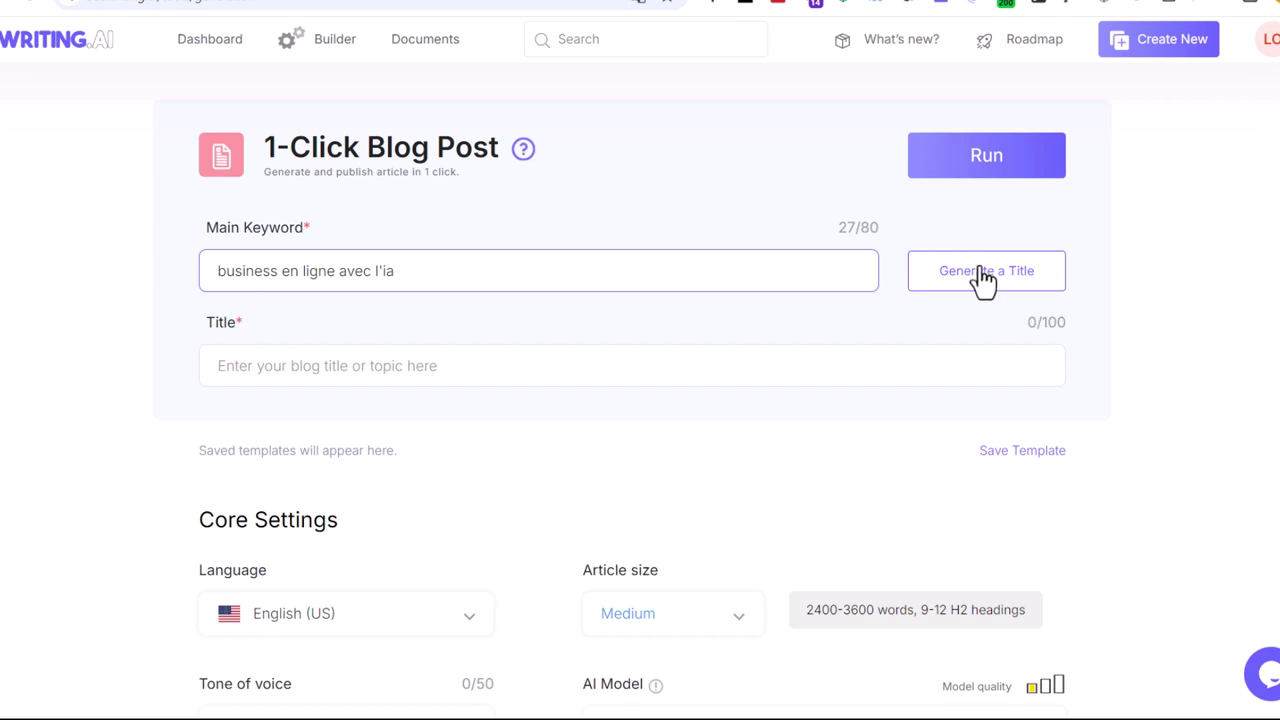
- Set the blog post's language to French
scroll(589, 351, "down", 2)
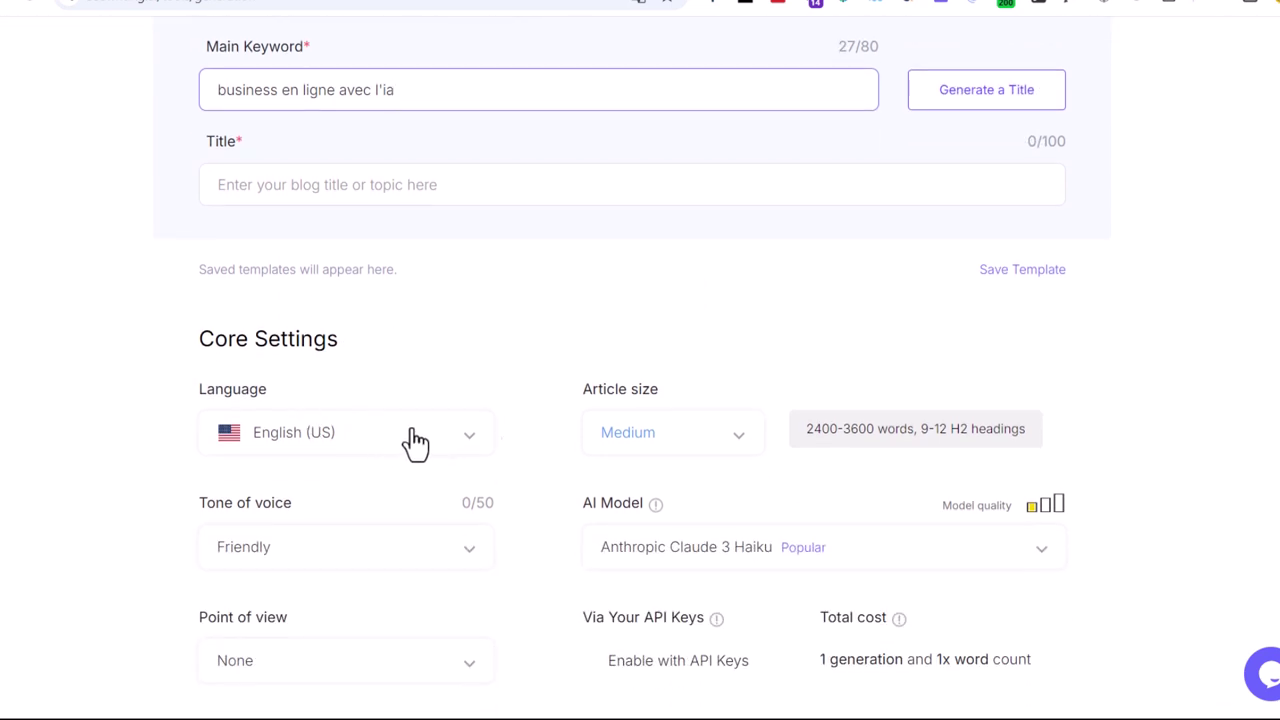
left_click(318, 447)
scroll(312, 300, "down", 5)
scroll(293, 322, "down", 2)
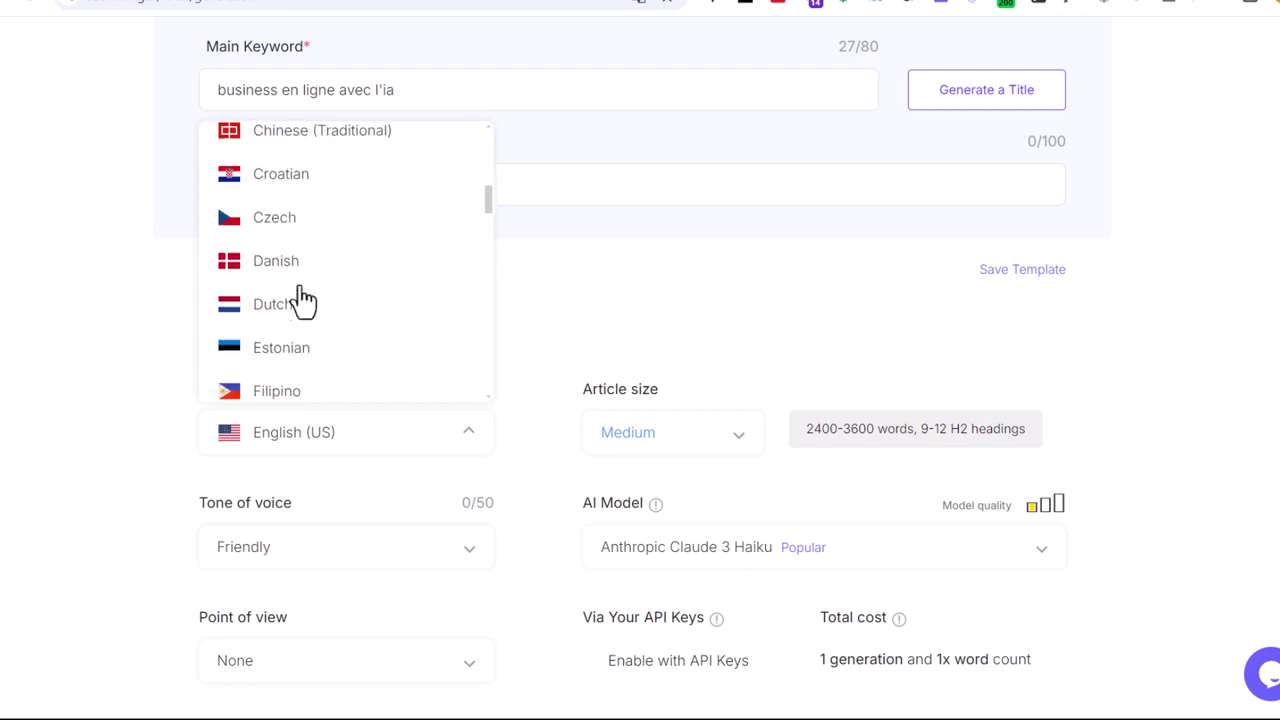
scroll(309, 289, "down", 3)
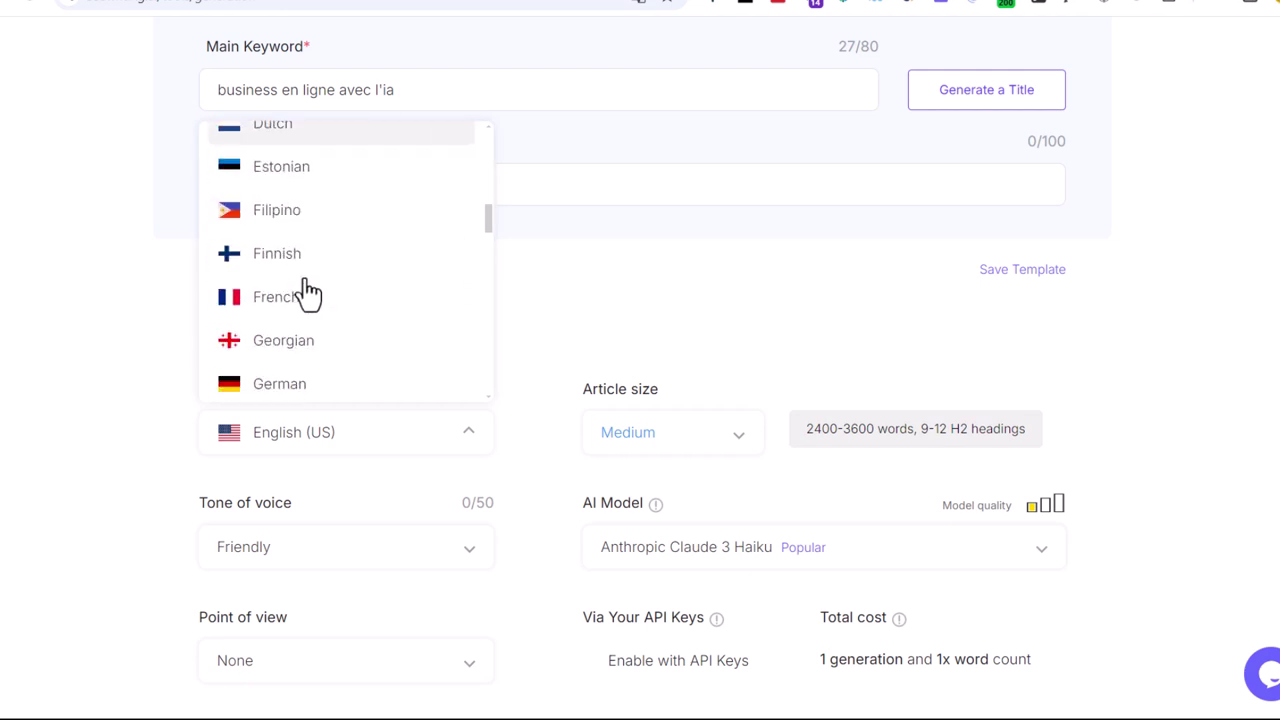
left_click(295, 215)
- Try to generate a title from the main keyword and dismiss the notice
scroll(994, 317, "up", 2)
left_click(992, 282)
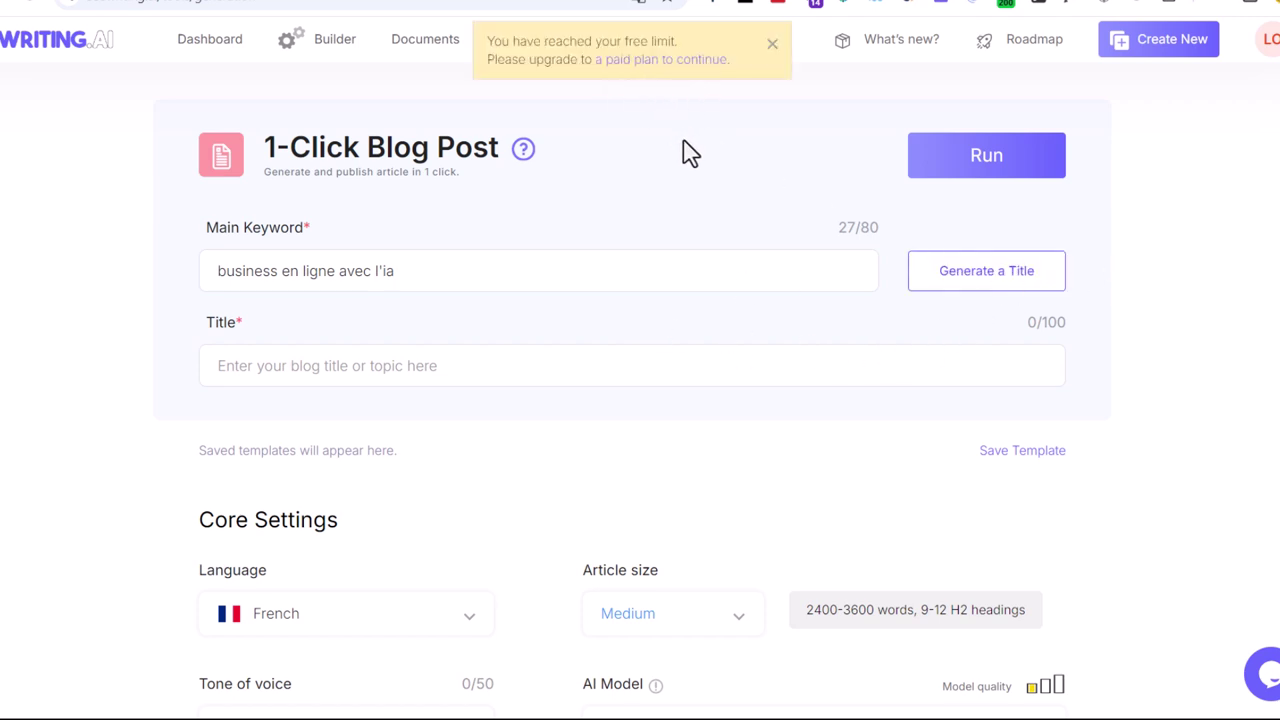
scroll(691, 206, "down", 3)
scroll(691, 206, "up", 3)
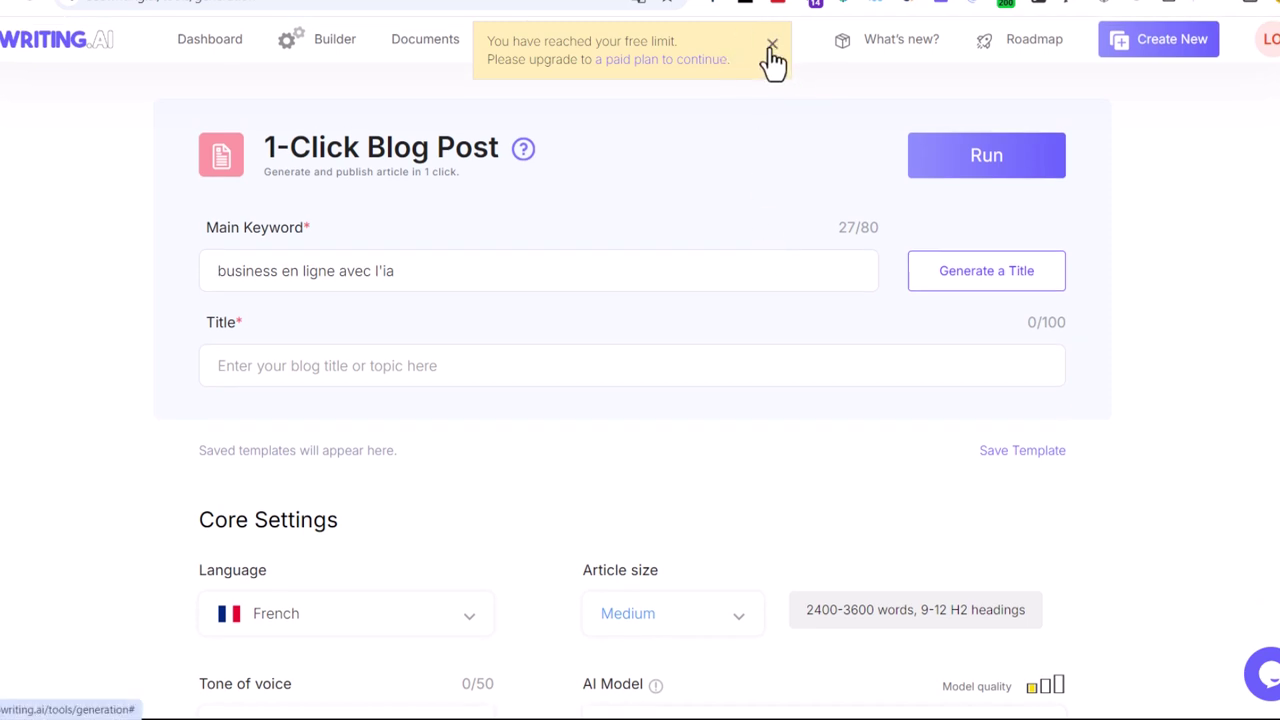
left_click(772, 47)
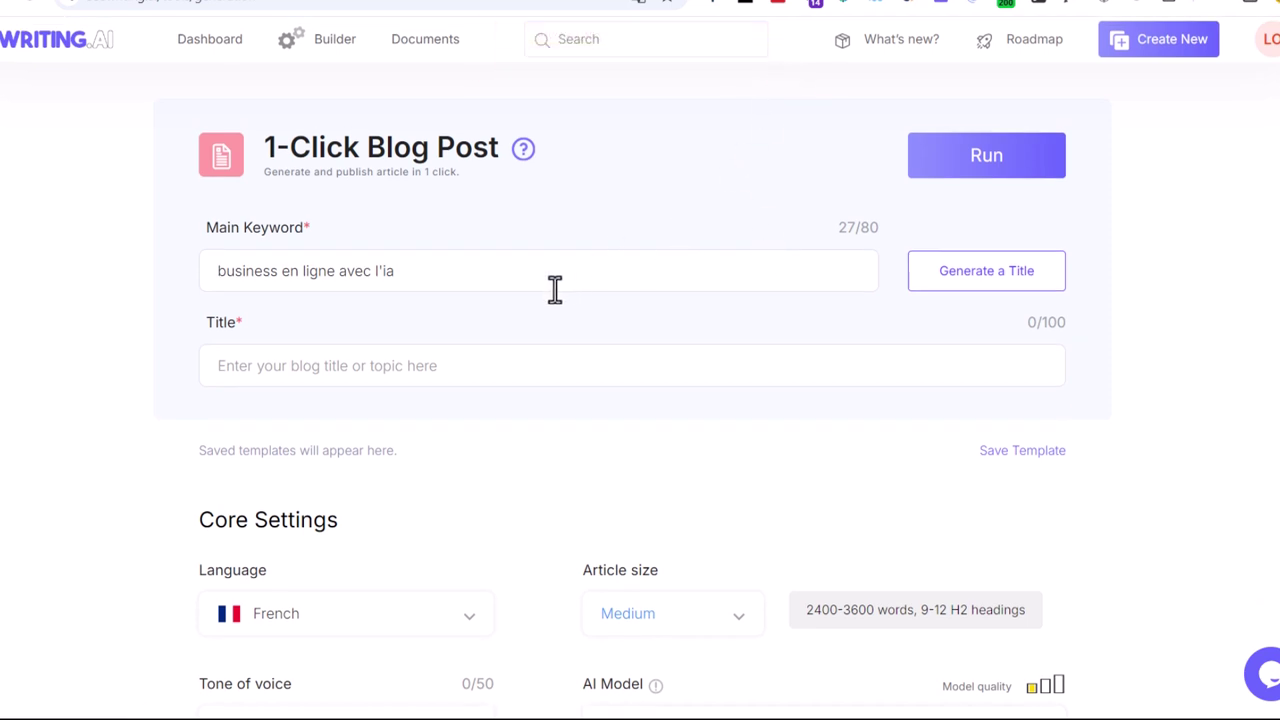
- Look over the 1-Click Blog Post form's keyword and title fields and its Core Settings
scroll(569, 290, "down", 3)
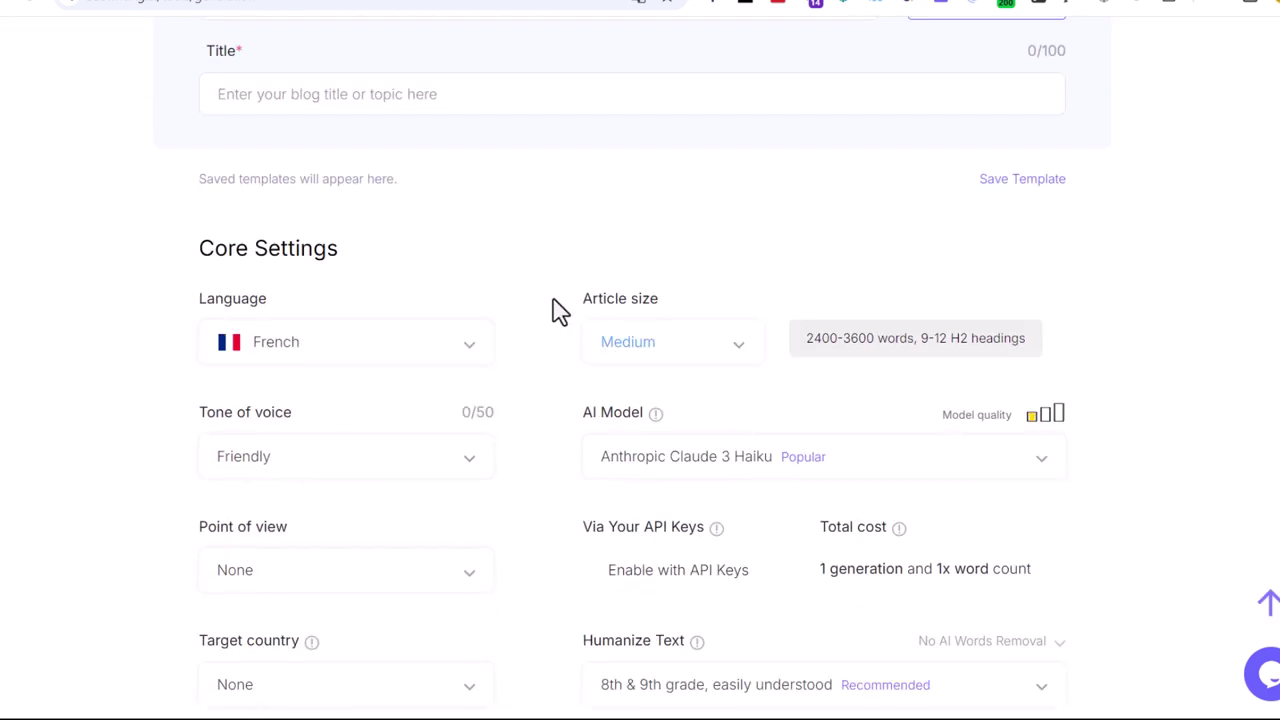
scroll(572, 300, "up", 3)
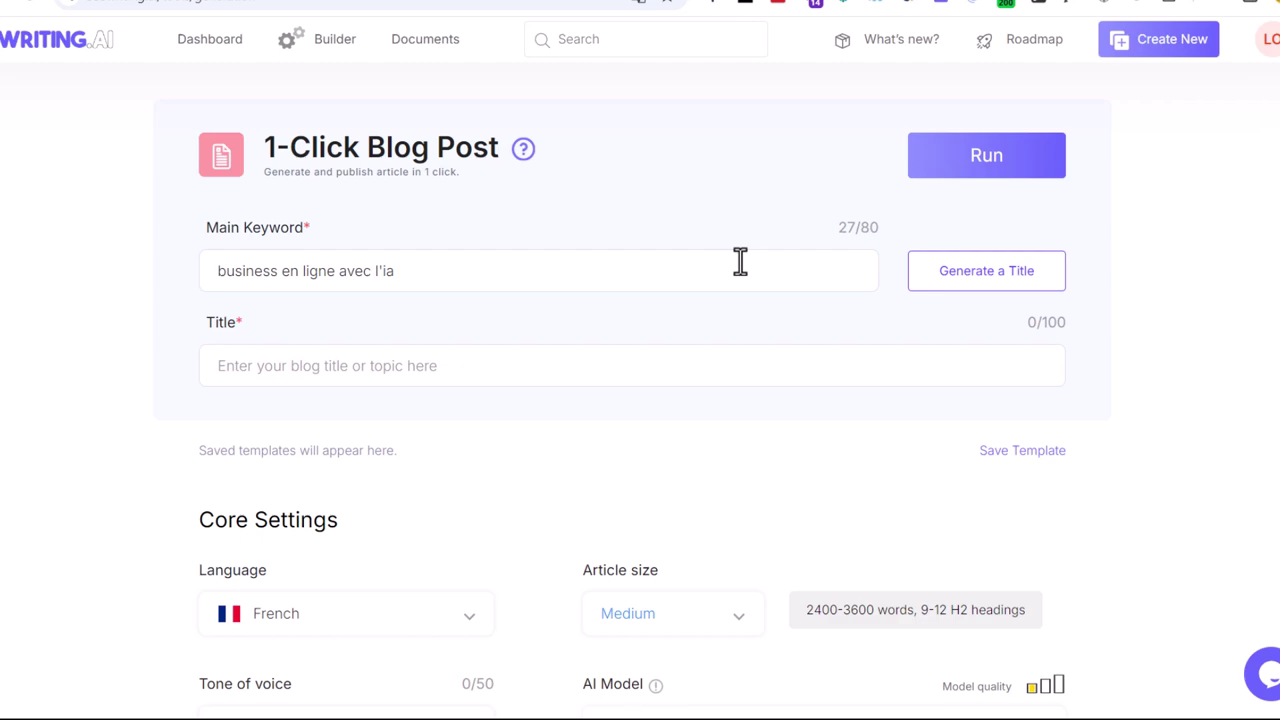
scroll(829, 349, "down", 4)
scroll(862, 370, "up", 1)
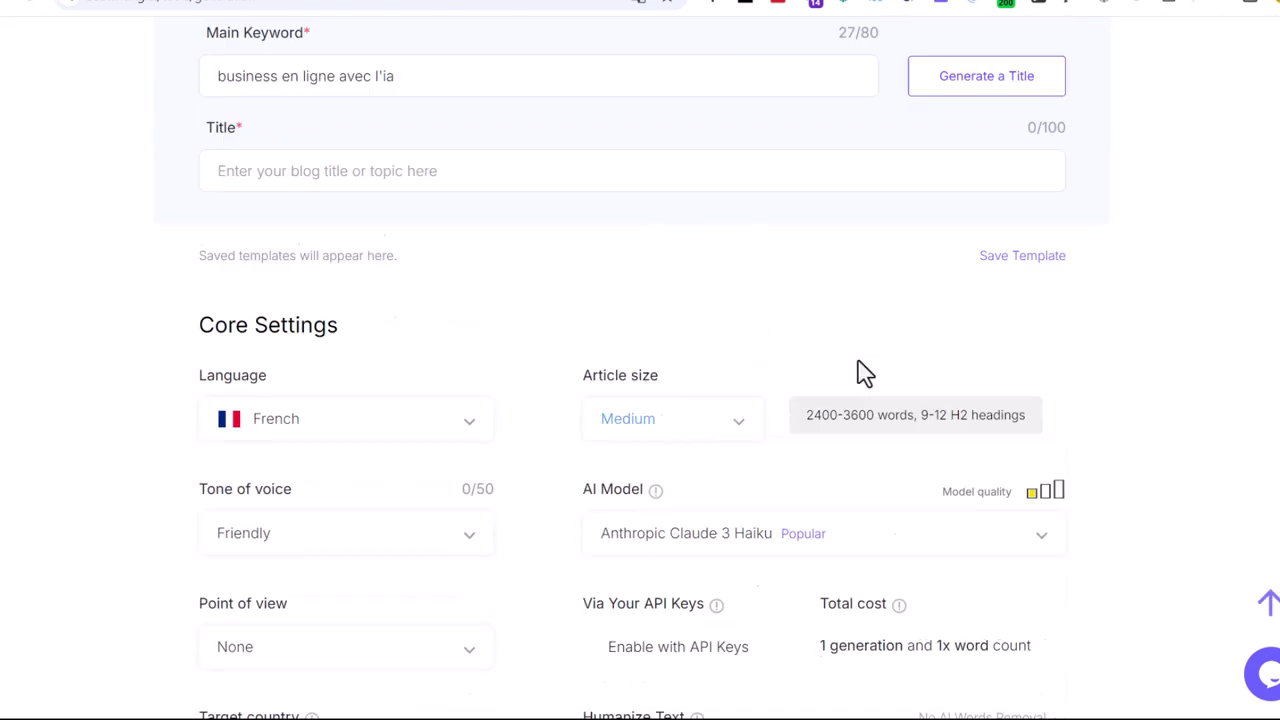
scroll(865, 373, "up", 2)
scroll(865, 373, "up", 1)
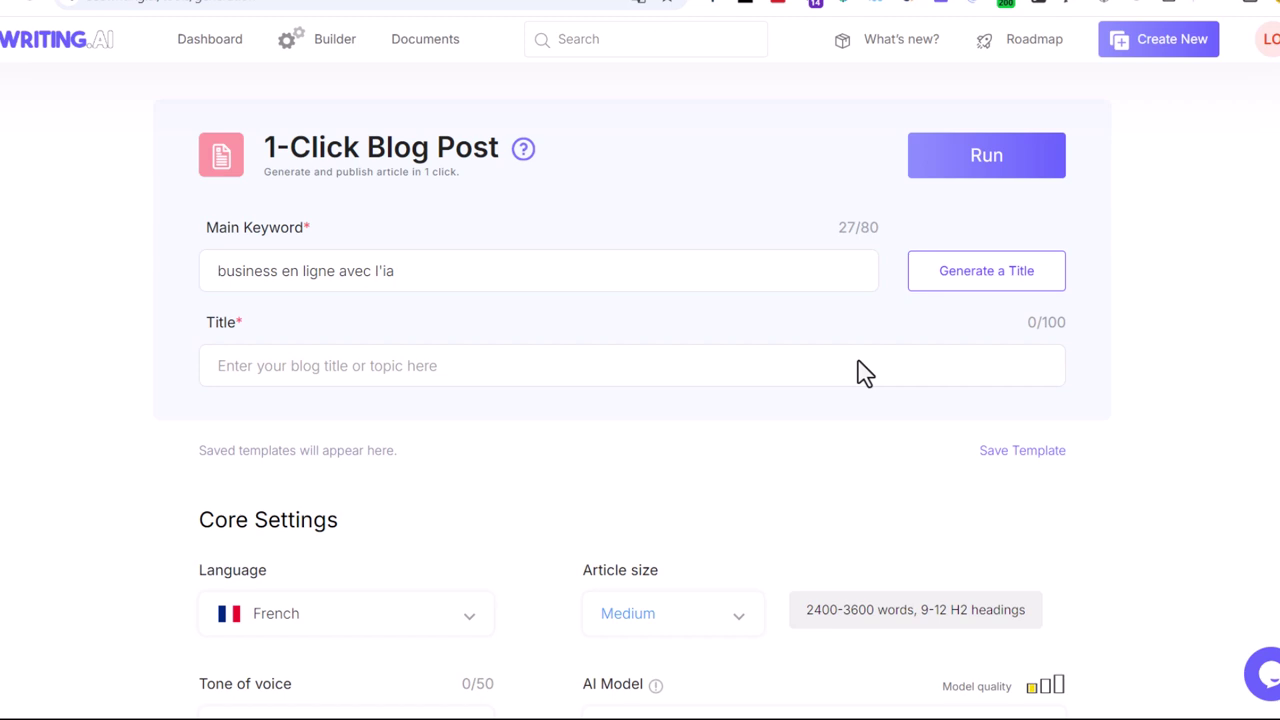
scroll(865, 373, "down", 1)
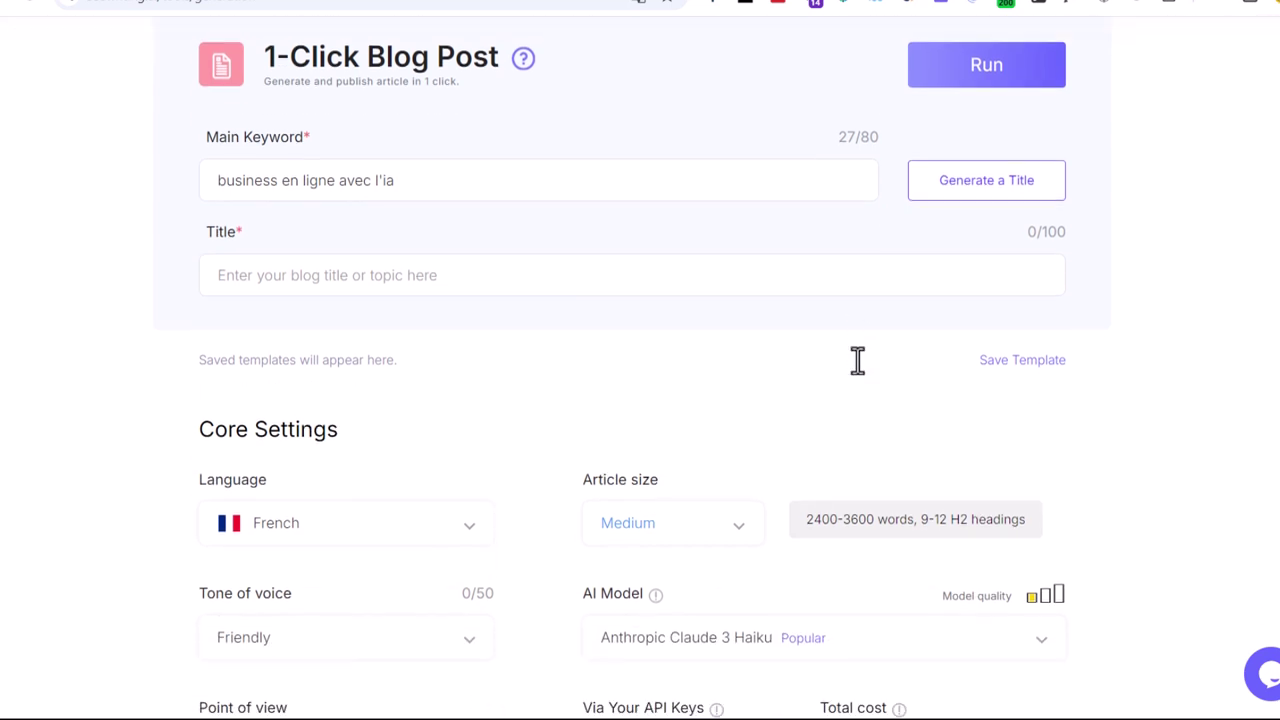
- Set the blog post's tone of voice to Professional
scroll(857, 360, "down", 2)
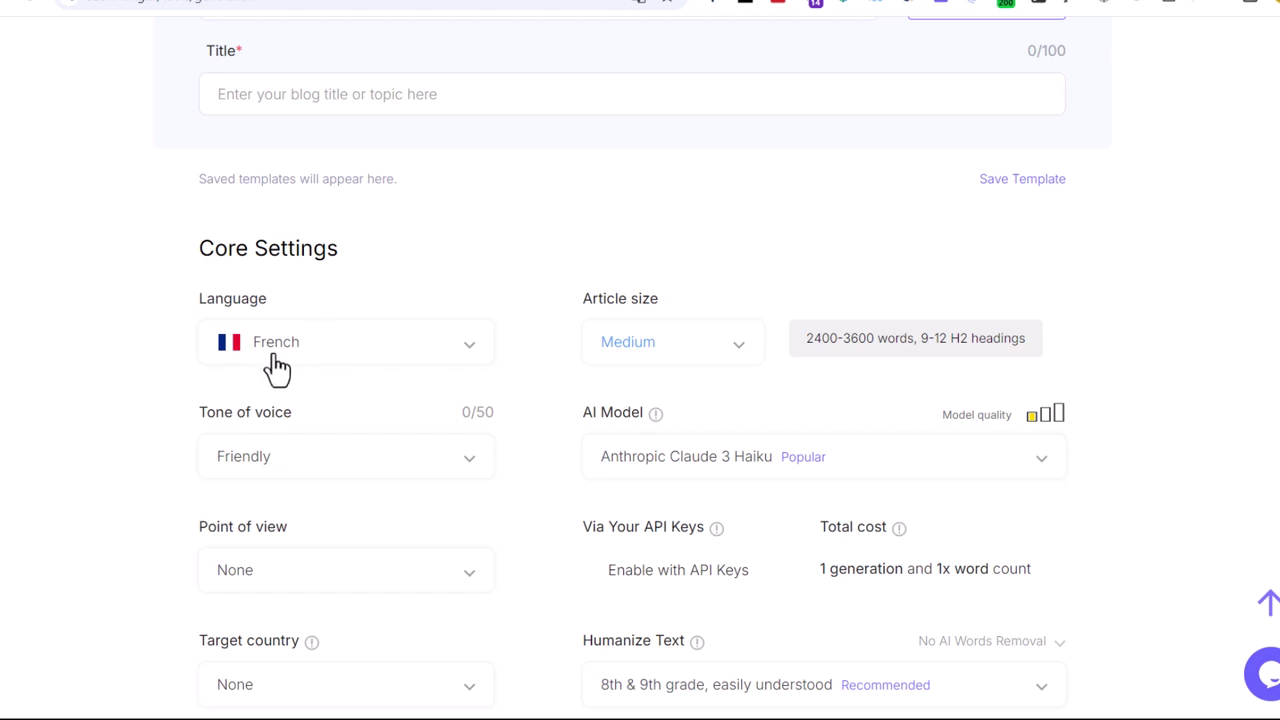
left_click(355, 478)
scroll(314, 331, "down", 3)
scroll(320, 345, "up", 3)
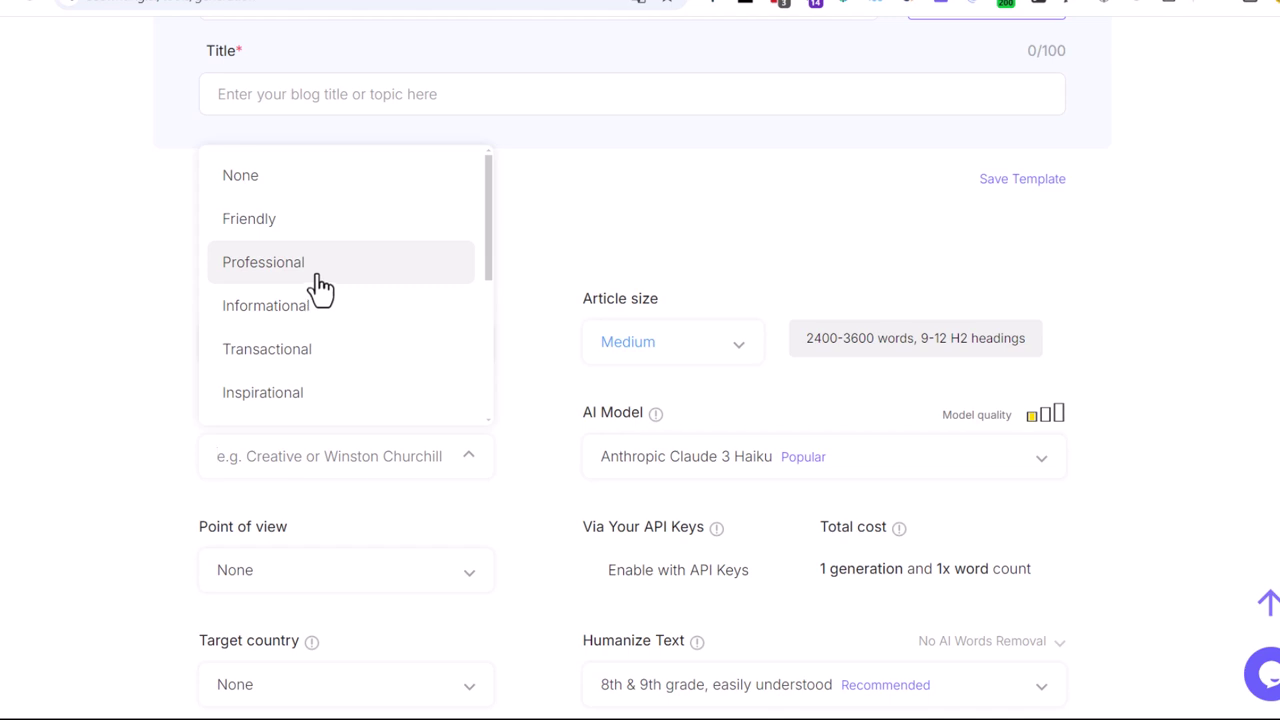
left_click(318, 282)
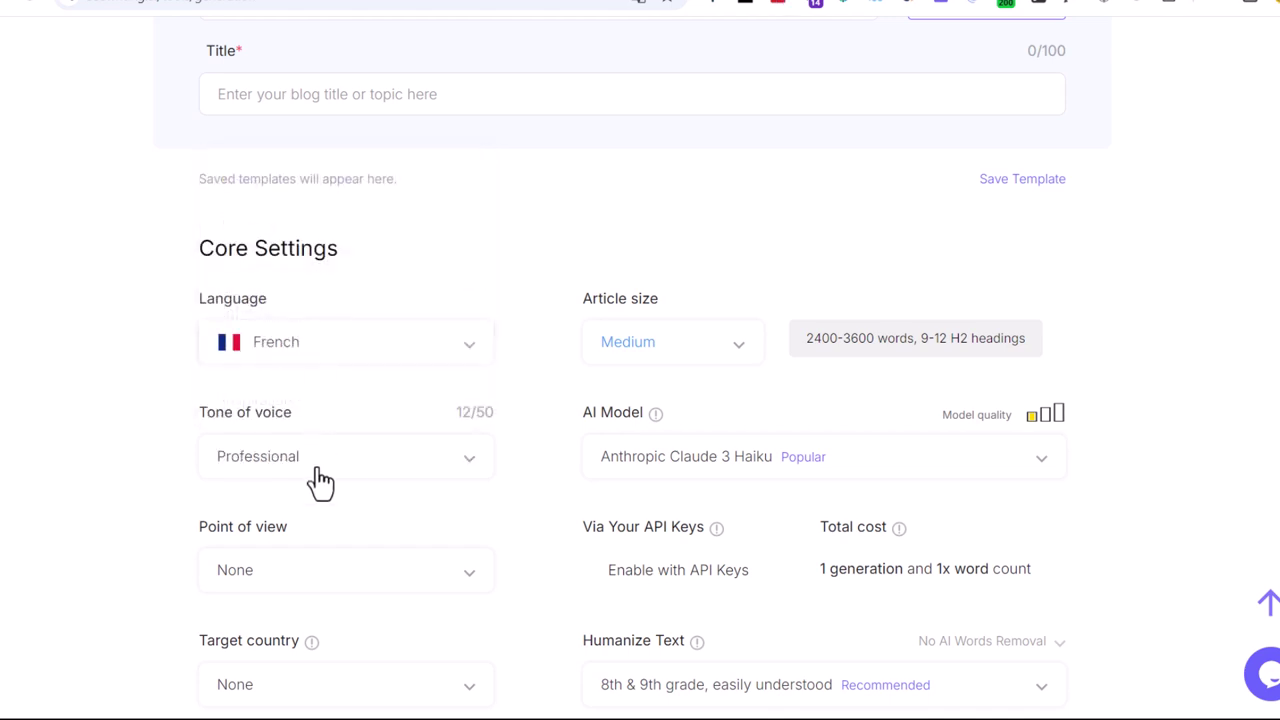
left_click(320, 476)
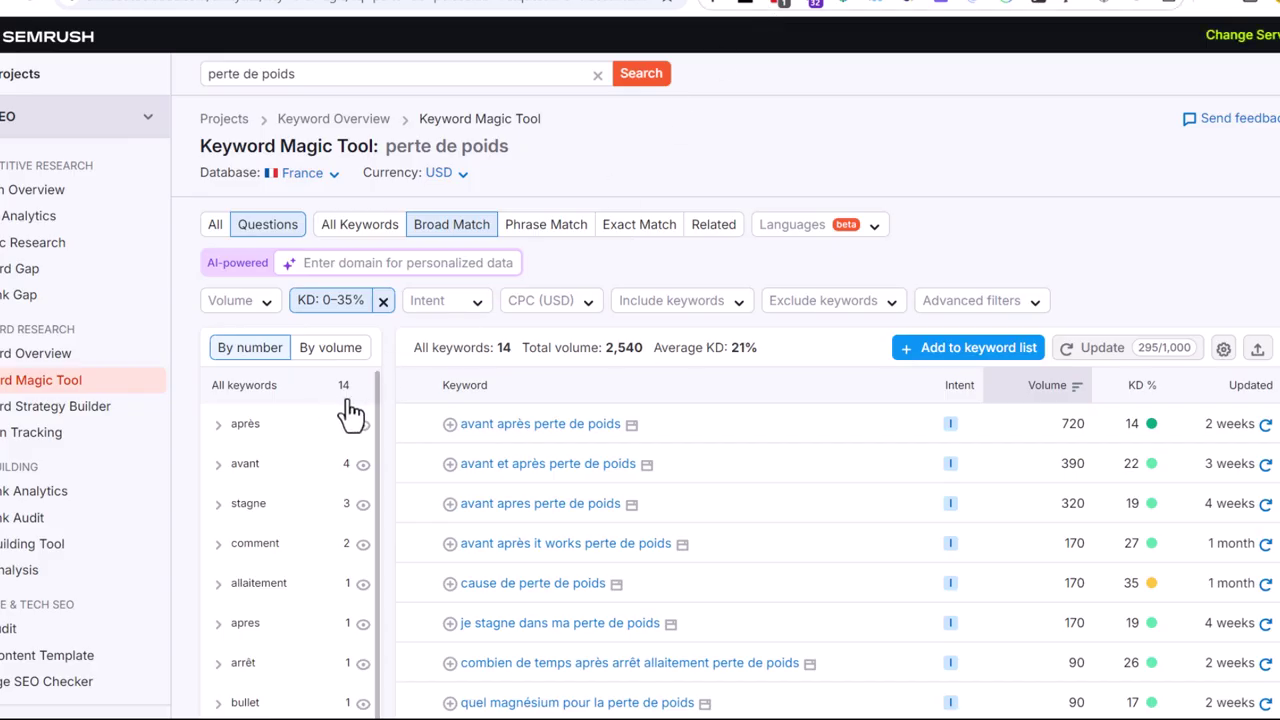
- Look through the question keywords for "perte de poids" in Semrush's Keyword Magic Tool, including their intent, volume and difficulty
scroll(1014, 491, "down", 5)
scroll(1014, 491, "up", 5)
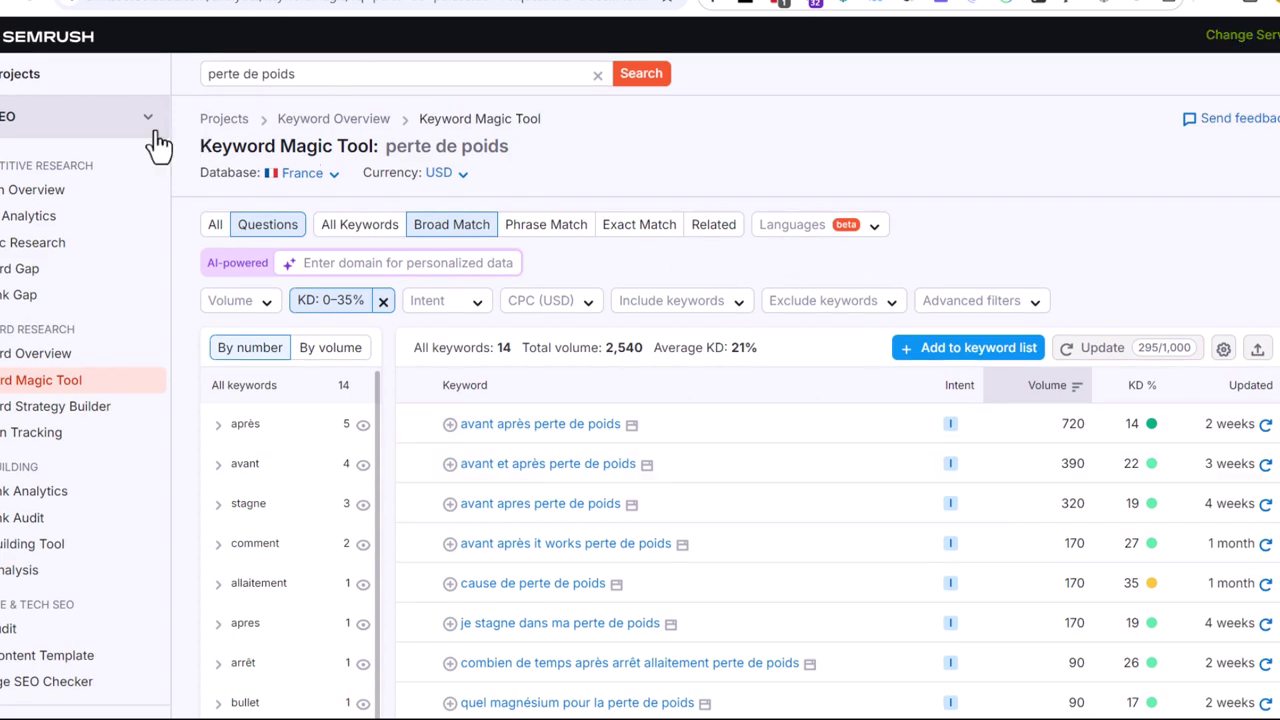
scroll(809, 416, "down", 1)
scroll(809, 414, "down", 2)
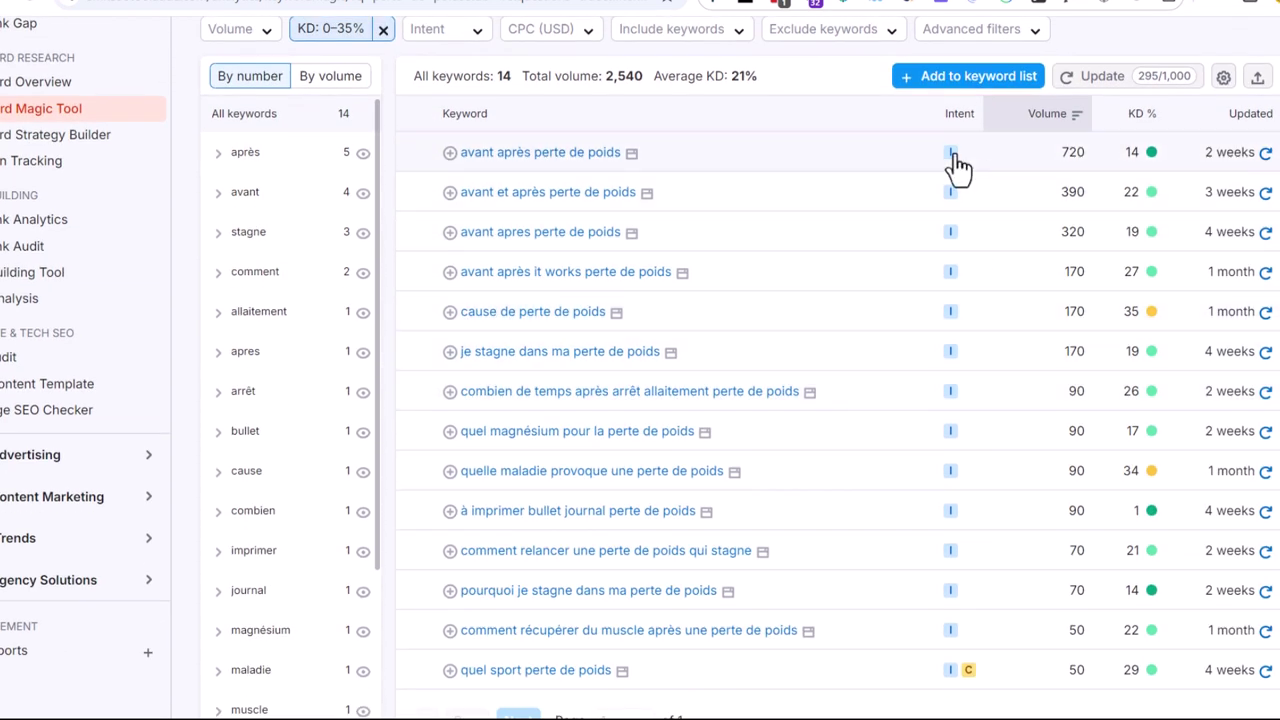
- Check the intent and volume of the lowest-volume question keywords, down to "quel sport perte de poids"
mouse_move(957, 168)
scroll(1006, 380, "down", 2)
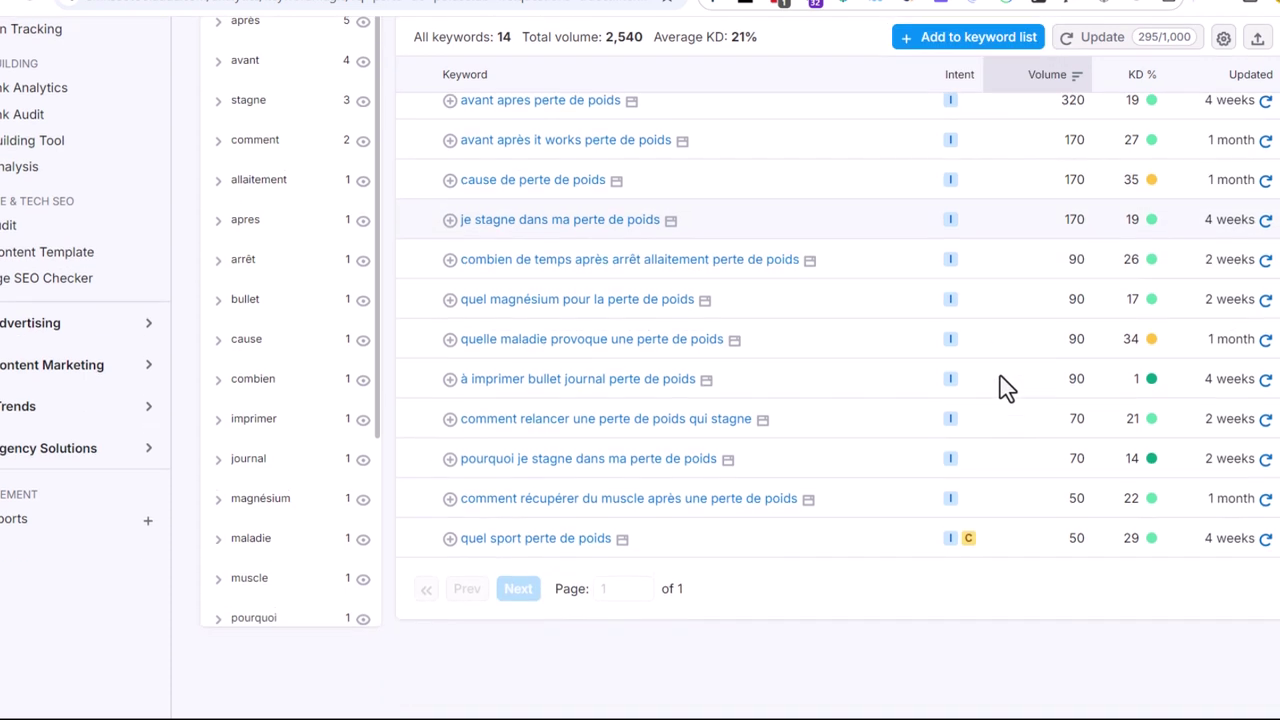
mouse_move(975, 540)
left_click_drag(910, 462, 518, 548)
left_click(540, 540)
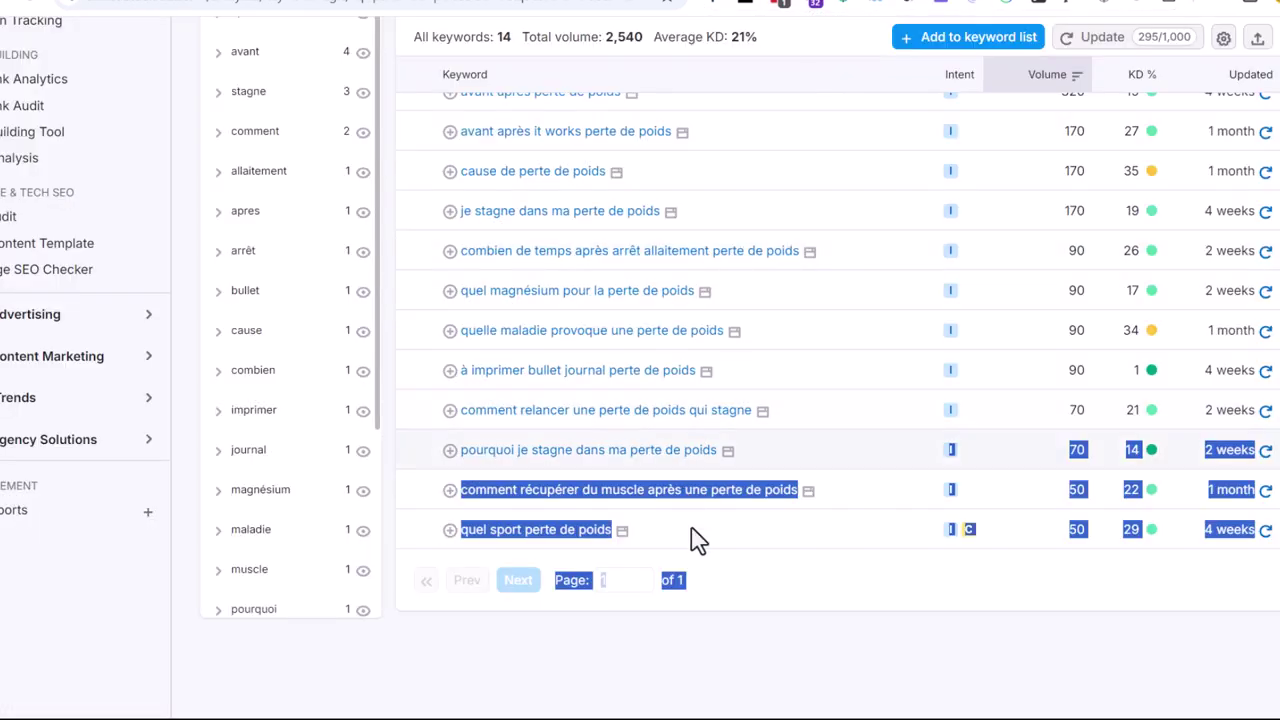
left_click(760, 597)
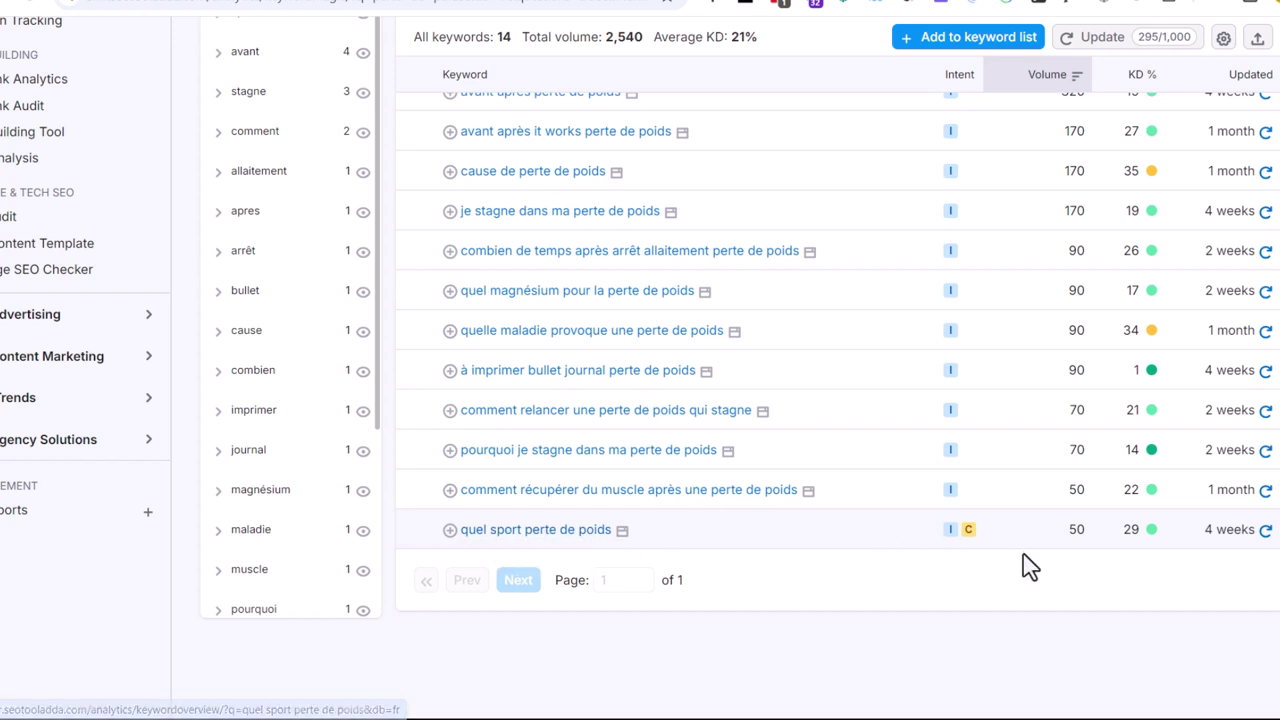
- Switch back to the SEO Writing AI blog post form and set the tone of voice to Transactional
mouse_move(985, 4)
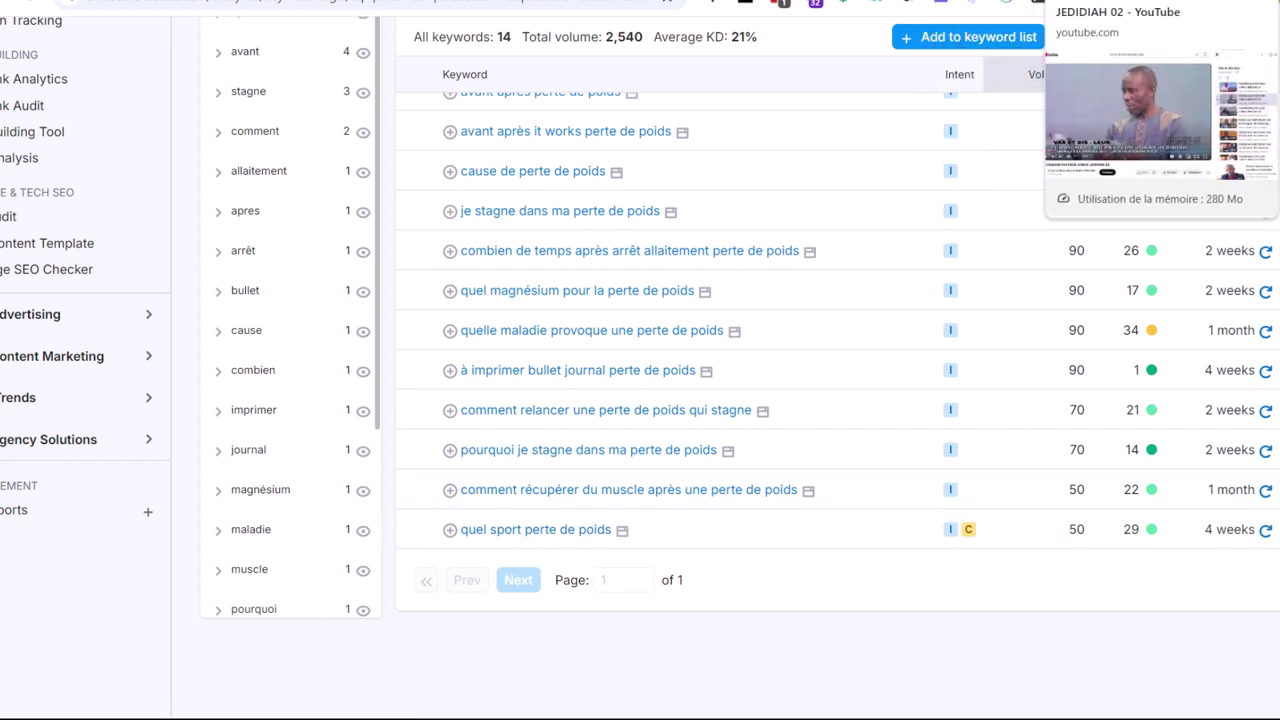
left_click(1110, 5)
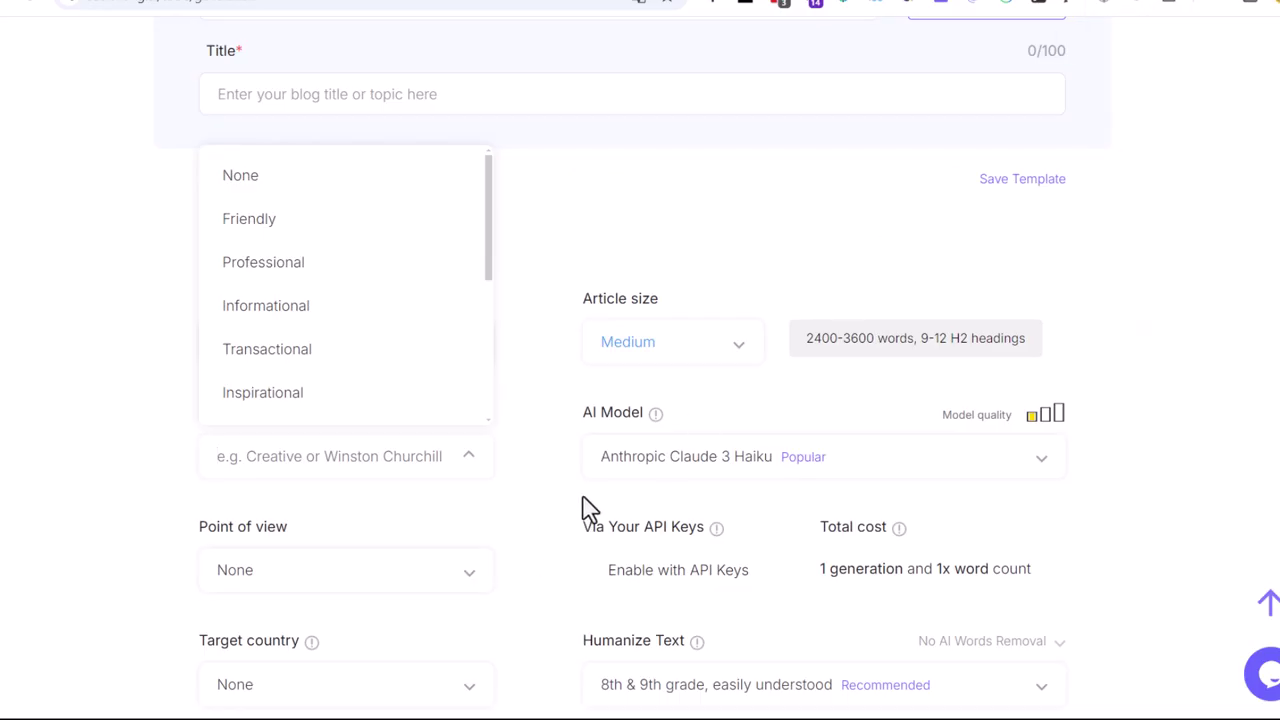
scroll(334, 363, "down", 1)
scroll(326, 345, "up", 1)
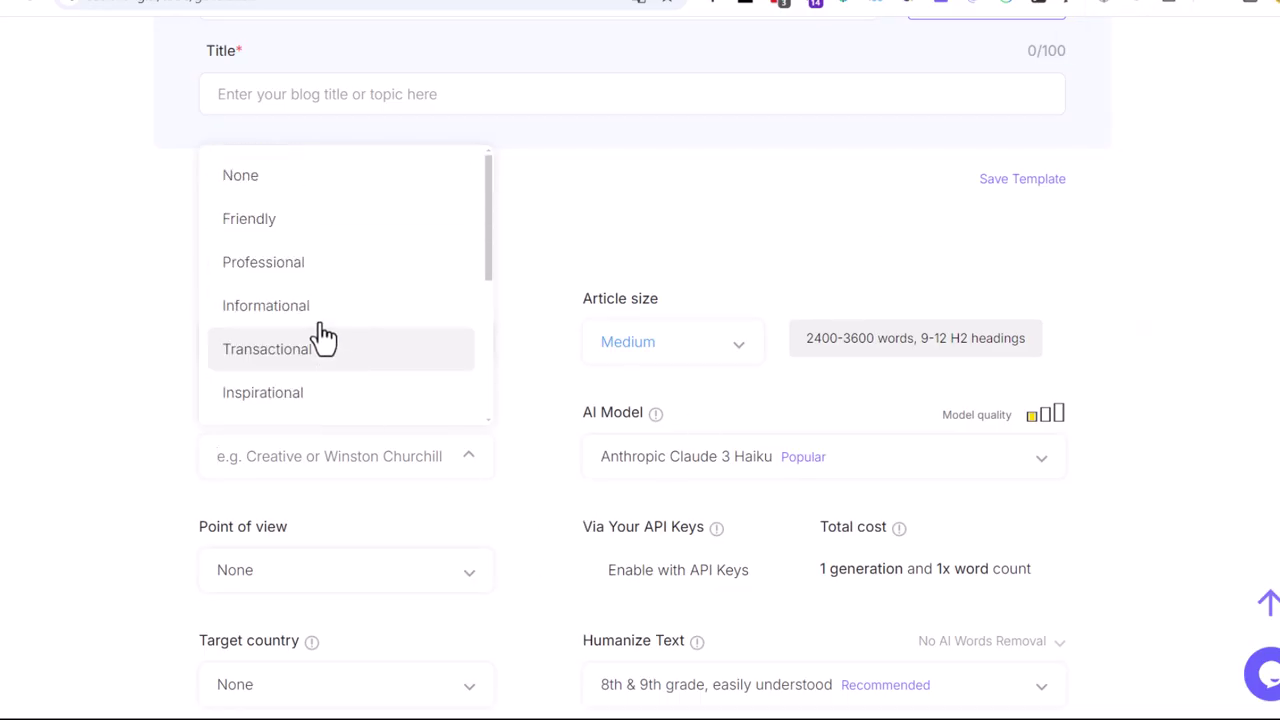
left_click(311, 355)
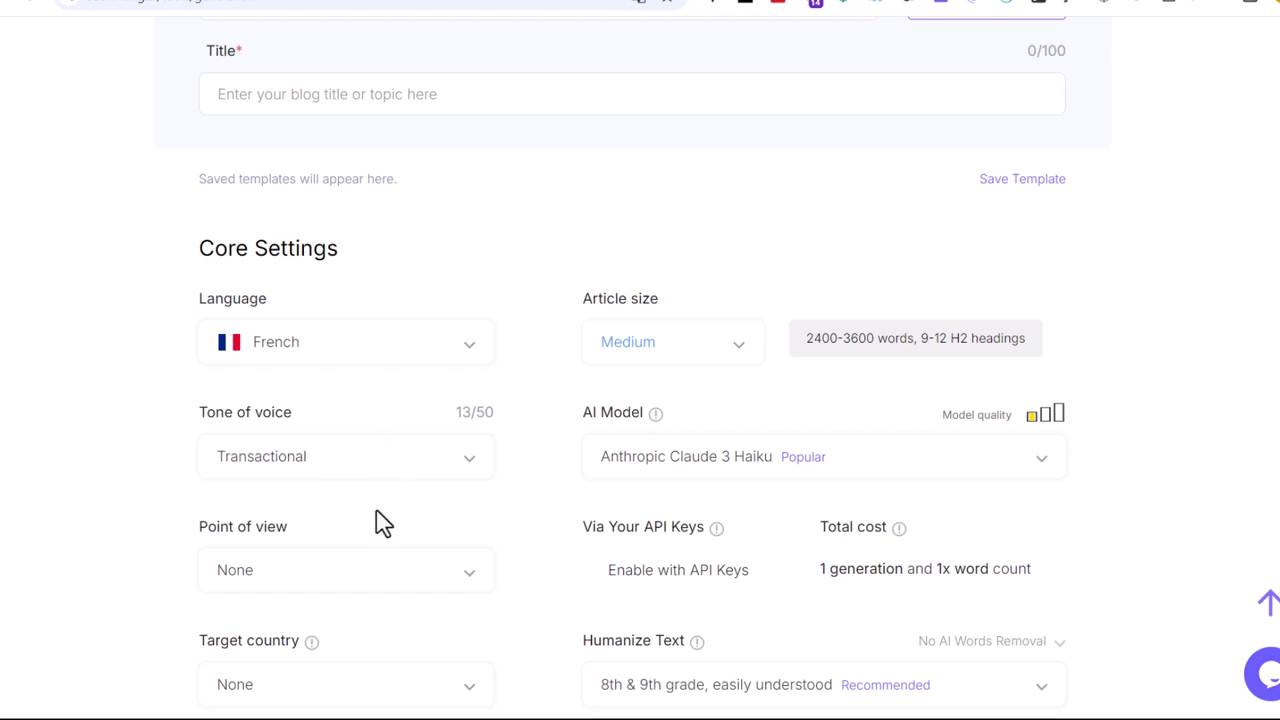
- Look over the available point of view options for the article, leaving the setting at None
scroll(380, 515, "down", 2)
left_click(332, 398)
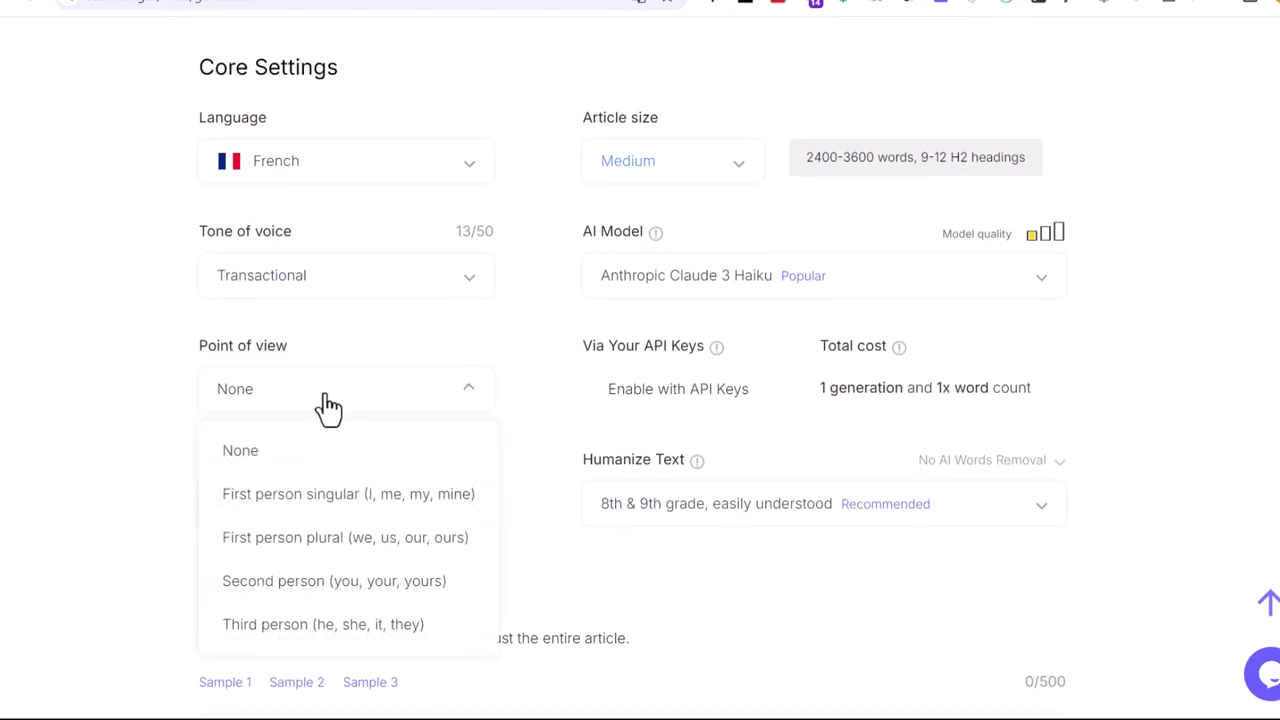
left_click(60, 517)
- Browse the list of available target countries in the Core Settings and close it without choosing one
left_click(330, 520)
scroll(345, 440, "down", 8)
scroll(365, 415, "down", 10)
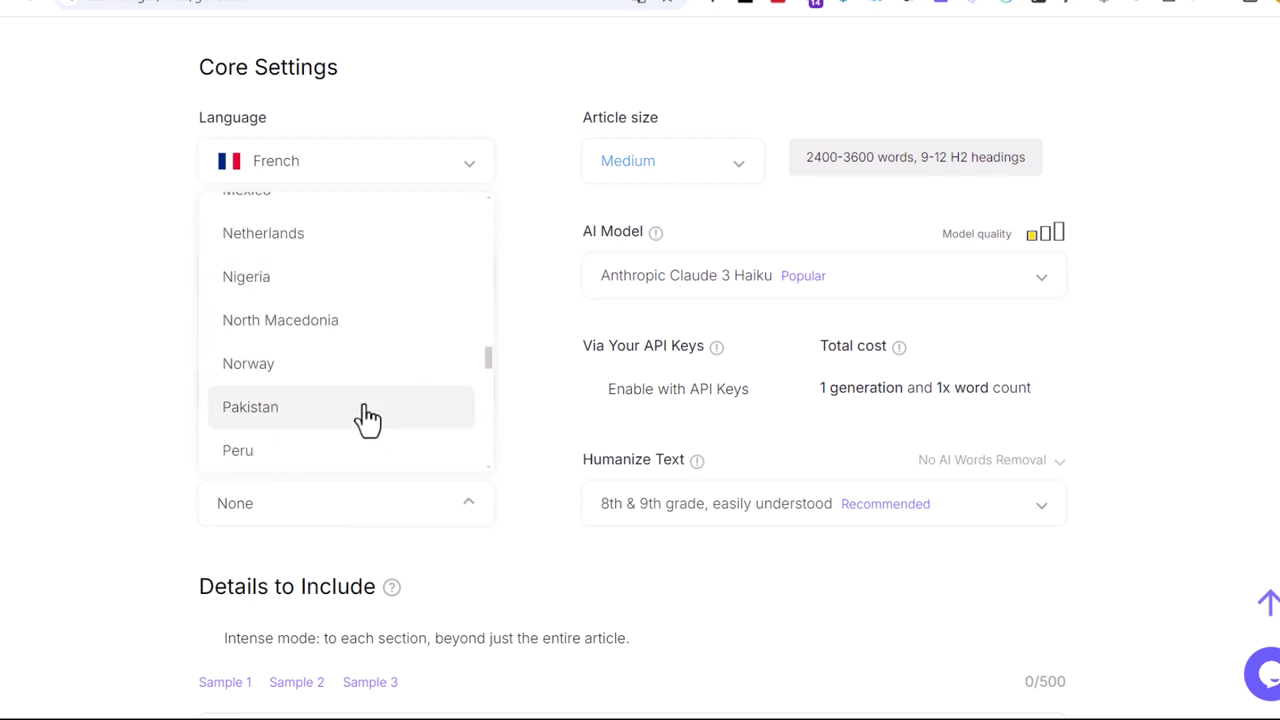
scroll(370, 414, "down", 3)
scroll(370, 414, "up", 7)
scroll(370, 414, "up", 15)
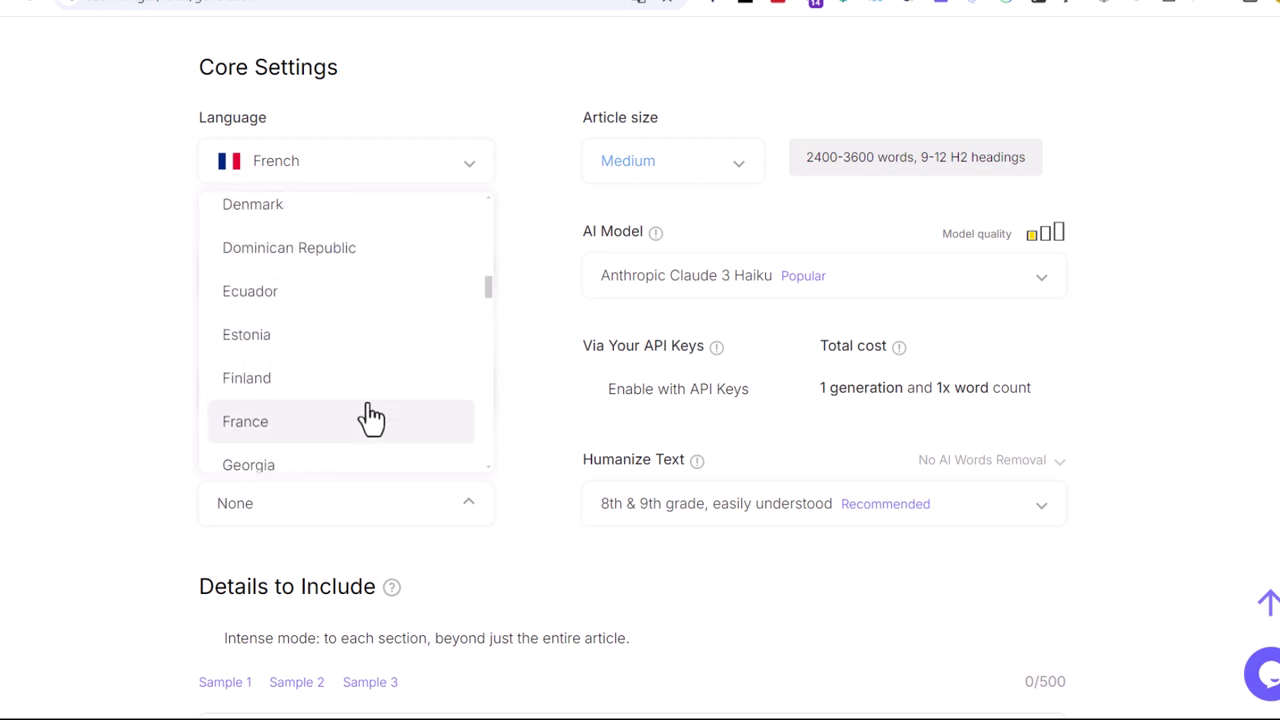
scroll(370, 418, "up", 2)
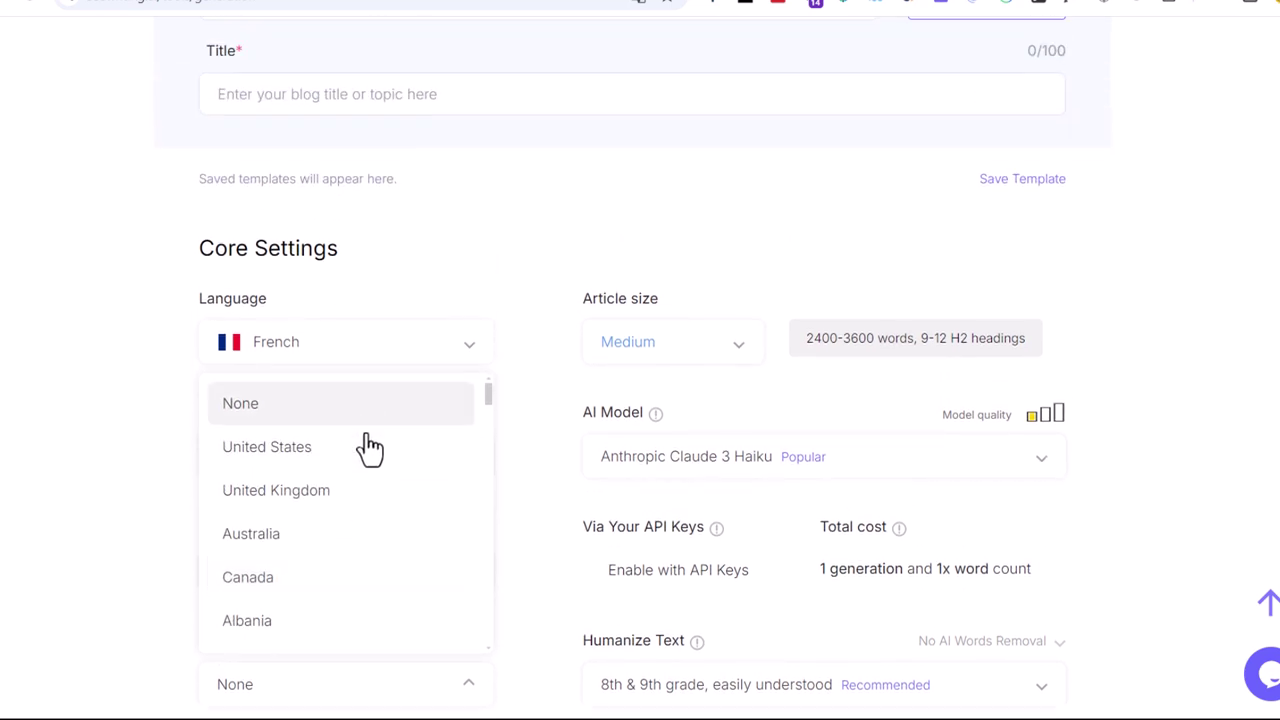
scroll(360, 538, "down", 2)
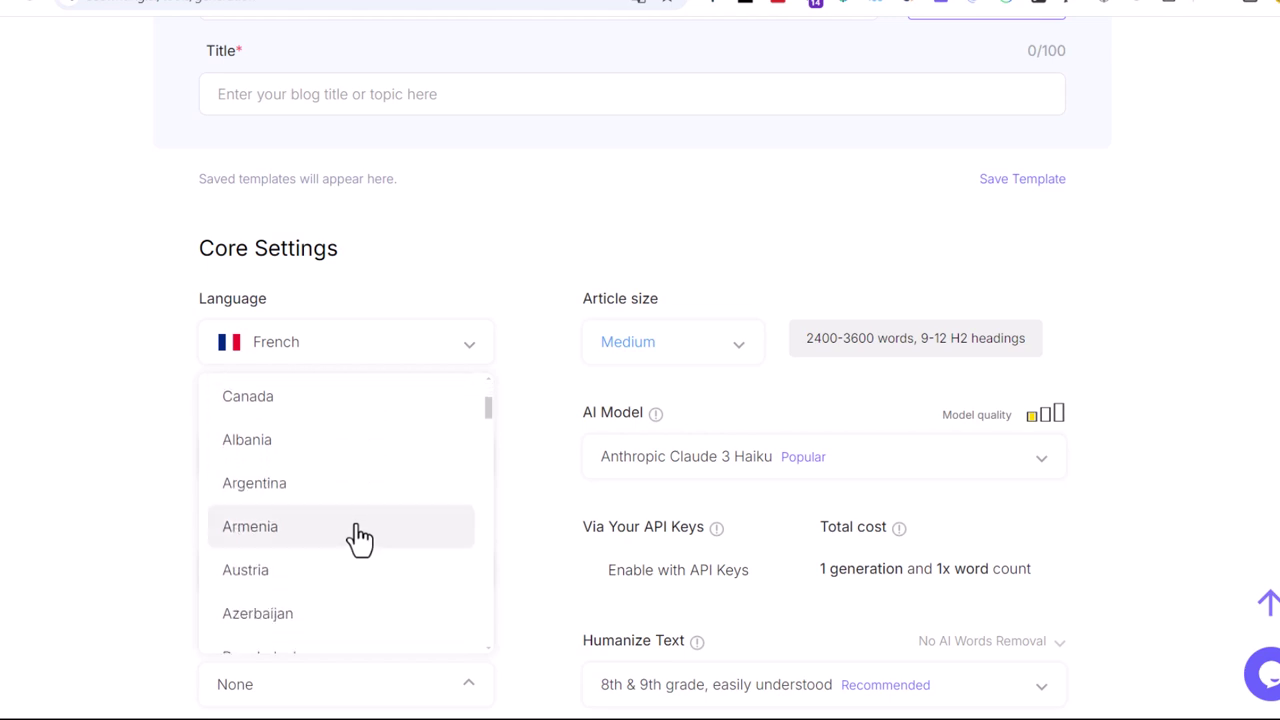
scroll(366, 543, "up", 2)
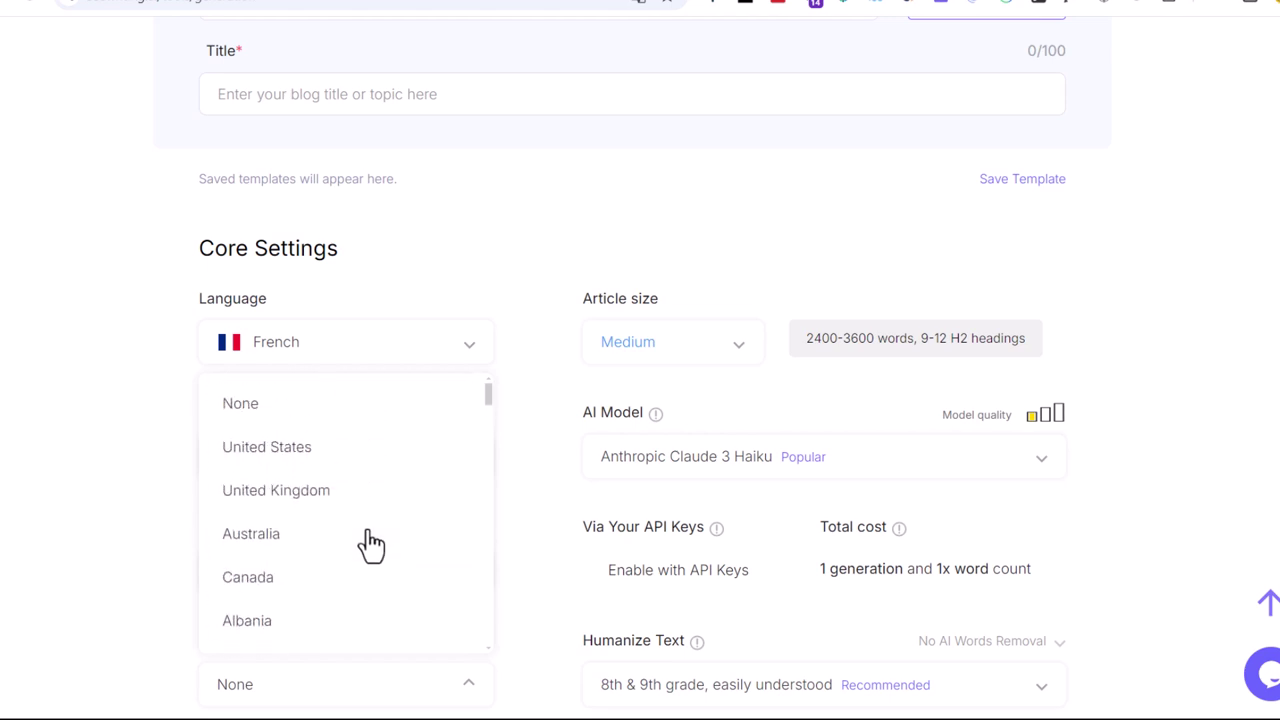
scroll(372, 548, "down", 2)
scroll(375, 550, "down", 5)
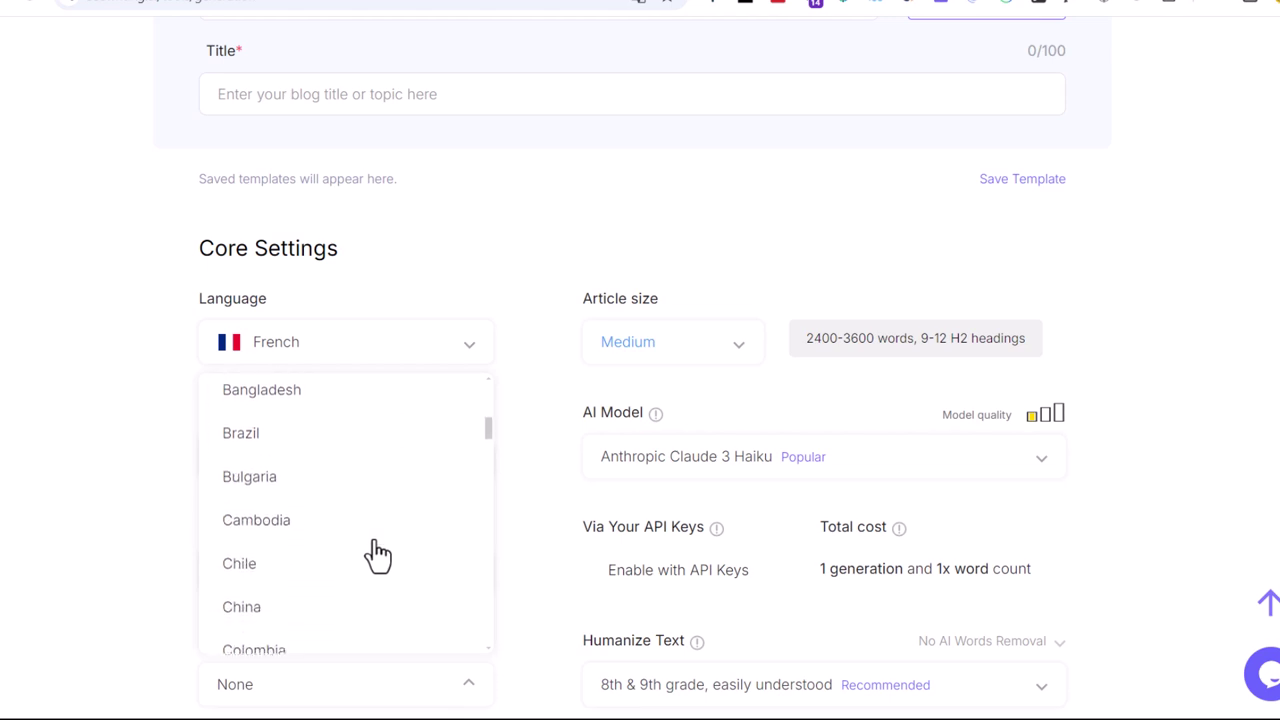
scroll(377, 555, "down", 4)
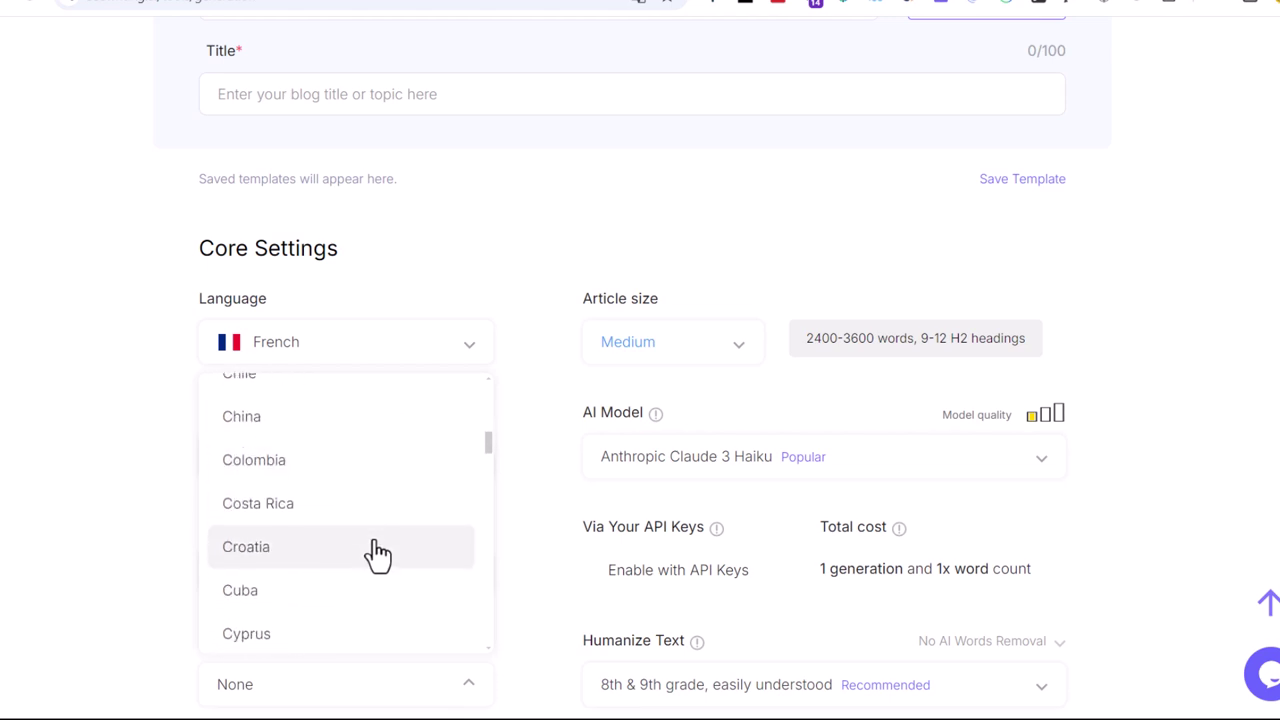
scroll(377, 556, "down", 3)
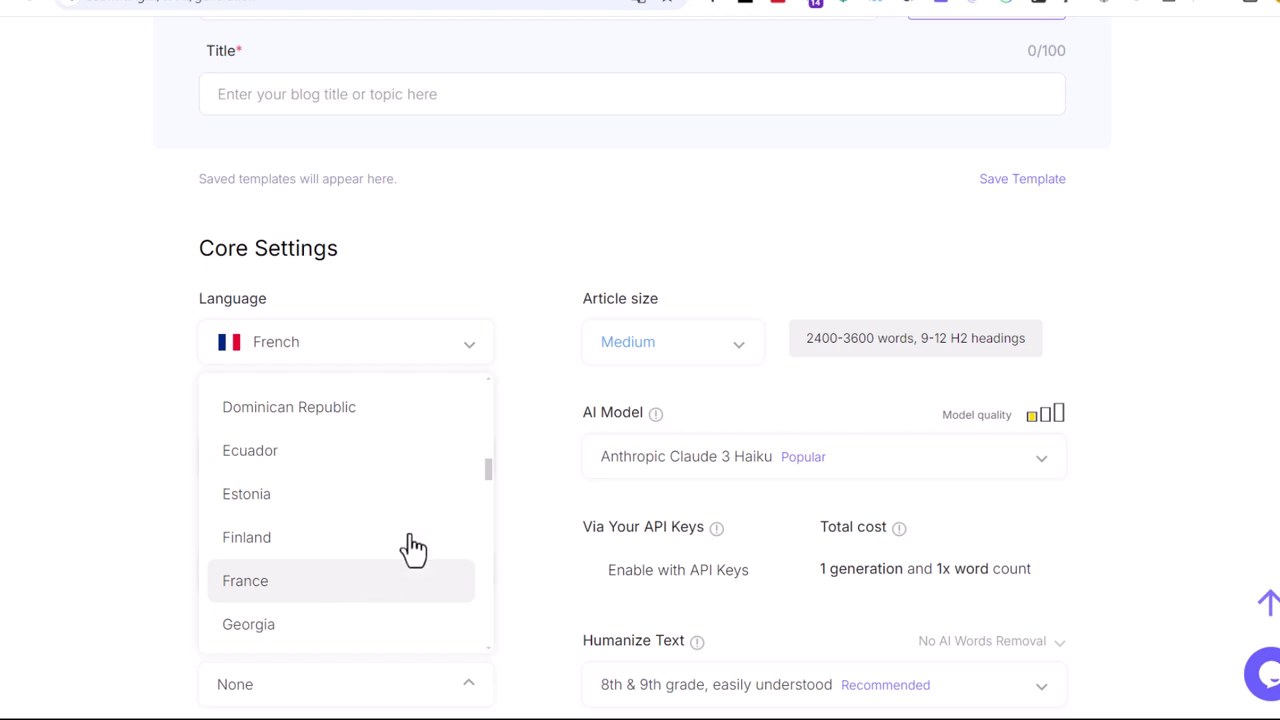
left_click(1247, 450)
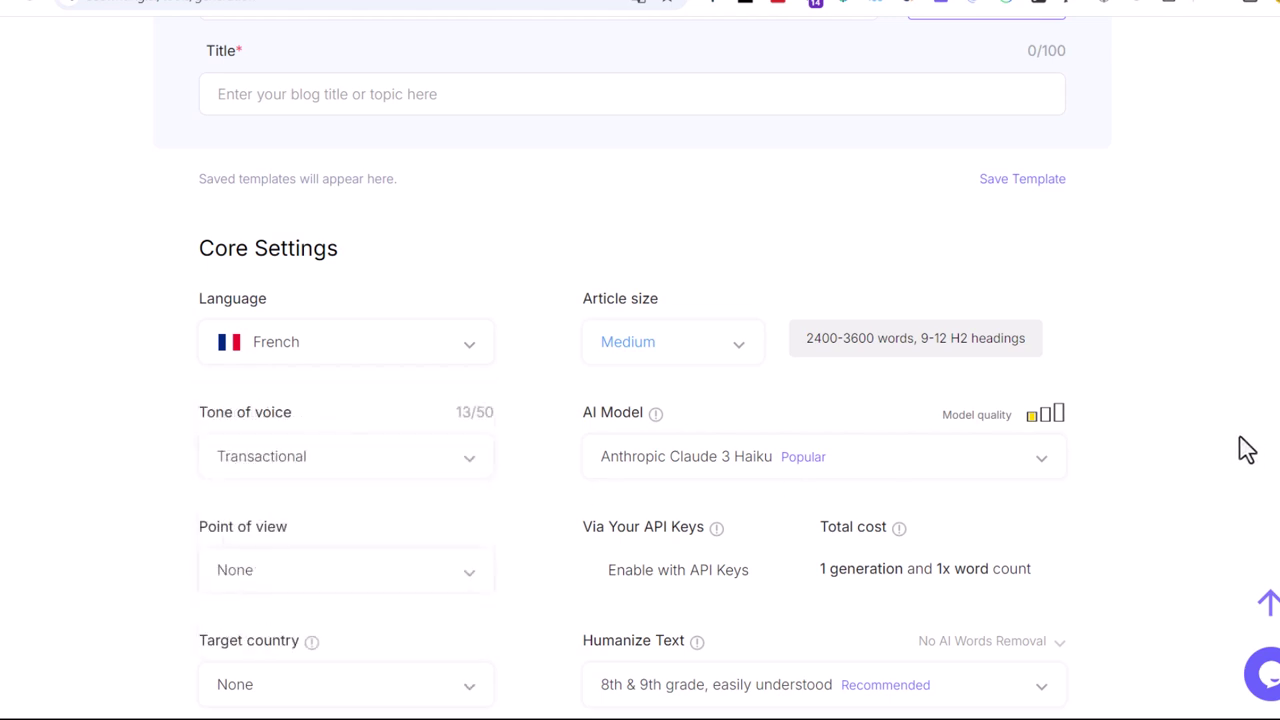
- Set the article's target country to France
scroll(1247, 450, "down", 3)
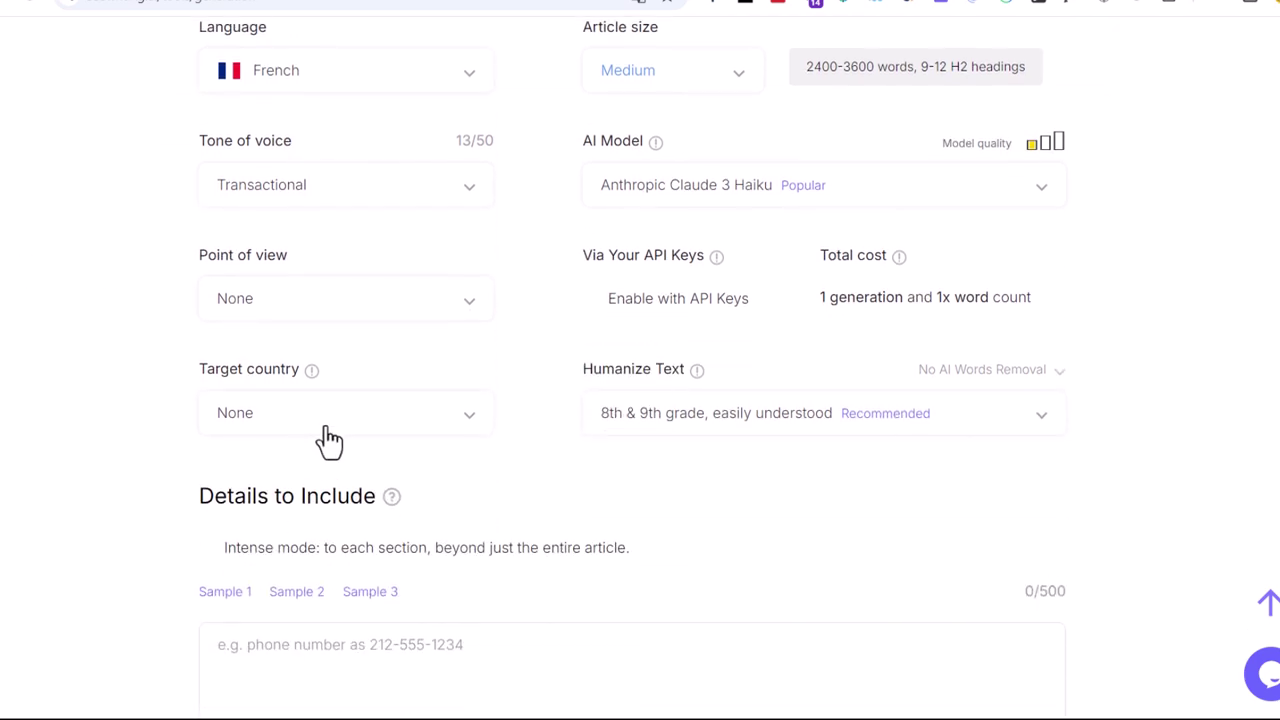
left_click(328, 425)
scroll(314, 543, "down", 6)
scroll(320, 257, "up", 4)
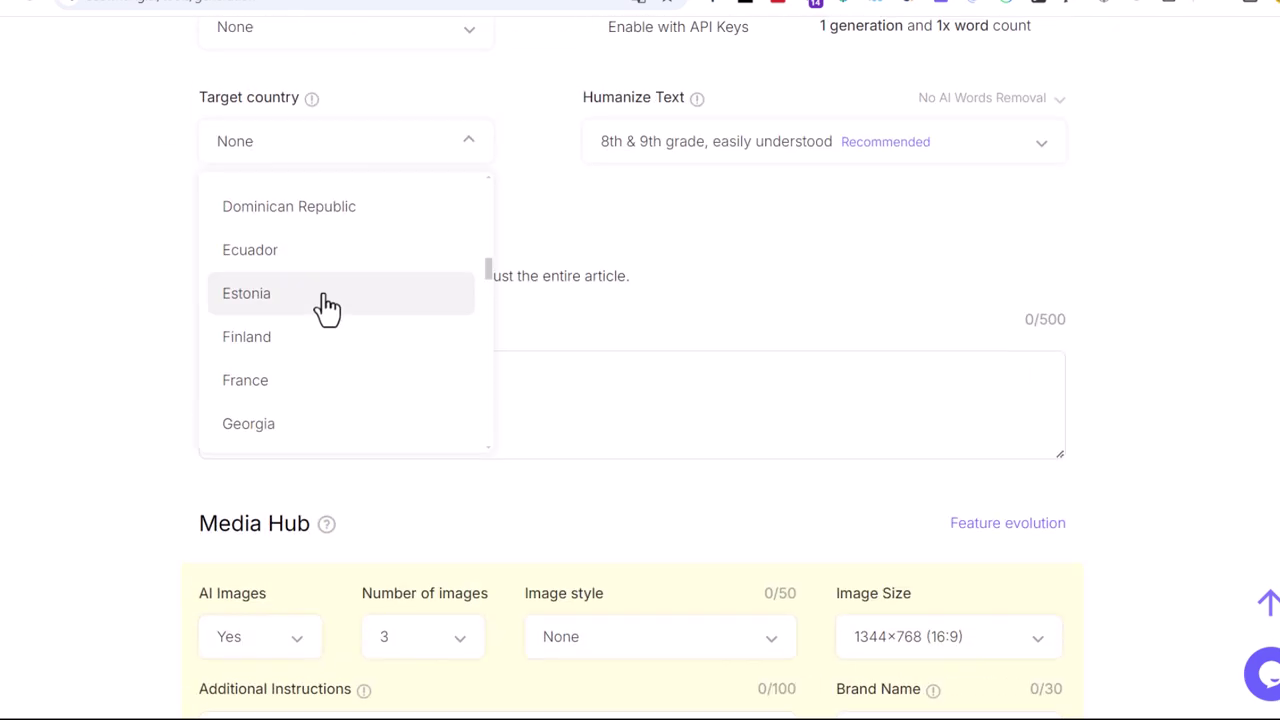
scroll(328, 310, "down", 3)
scroll(328, 310, "up", 3)
left_click(280, 297)
- Look over the article size options and examine the word and H2 heading ranges for Medium
scroll(706, 360, "up", 3)
scroll(926, 243, "up", 2)
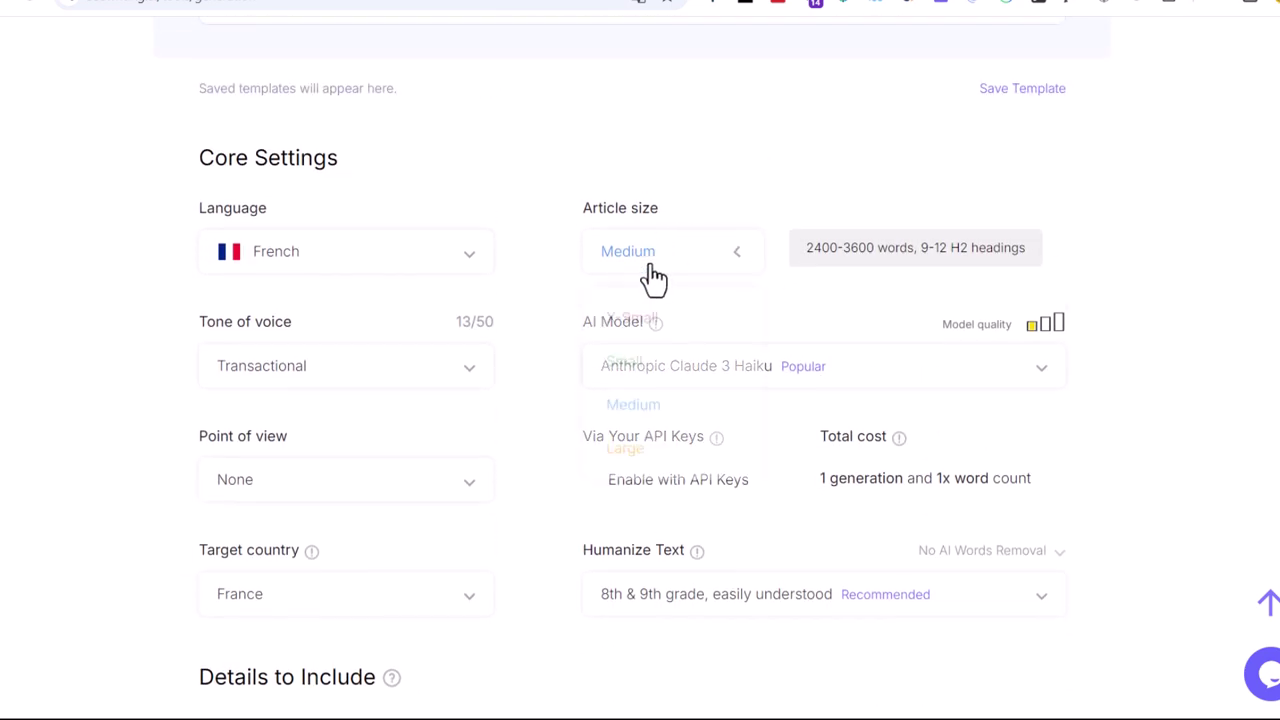
left_click(652, 276)
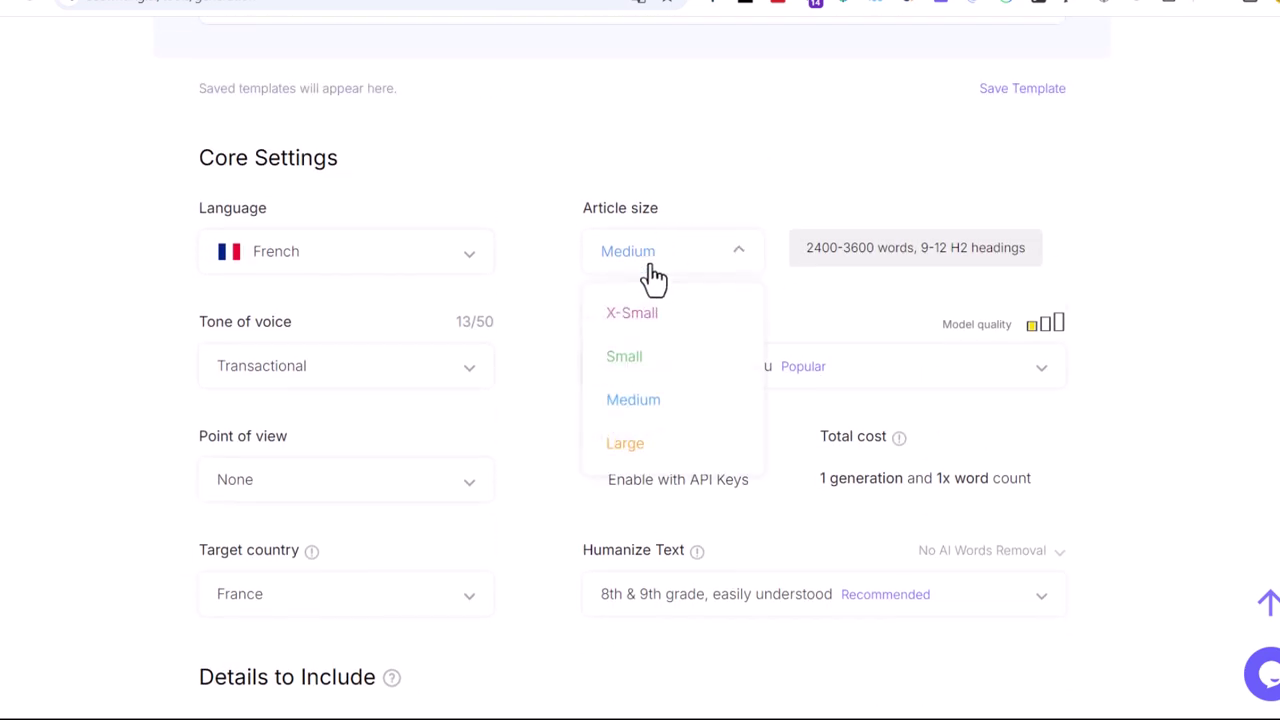
double_click(820, 250)
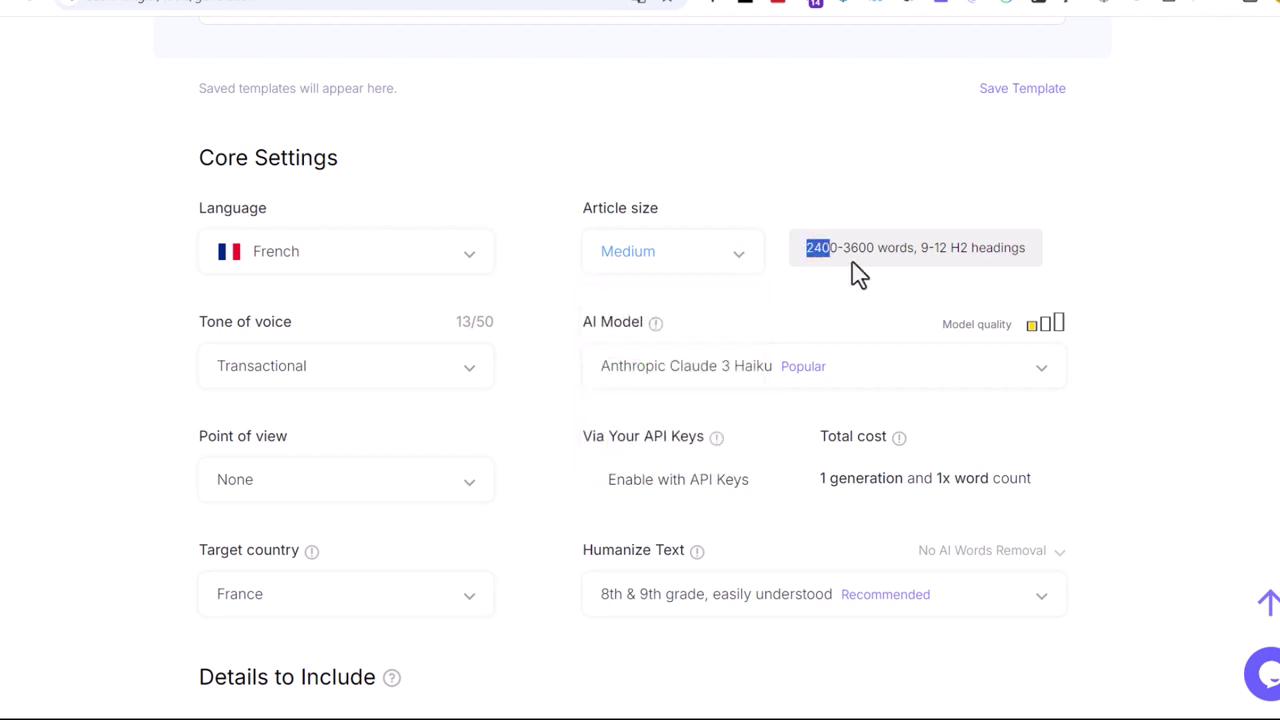
left_click_drag(843, 250, 1077, 249)
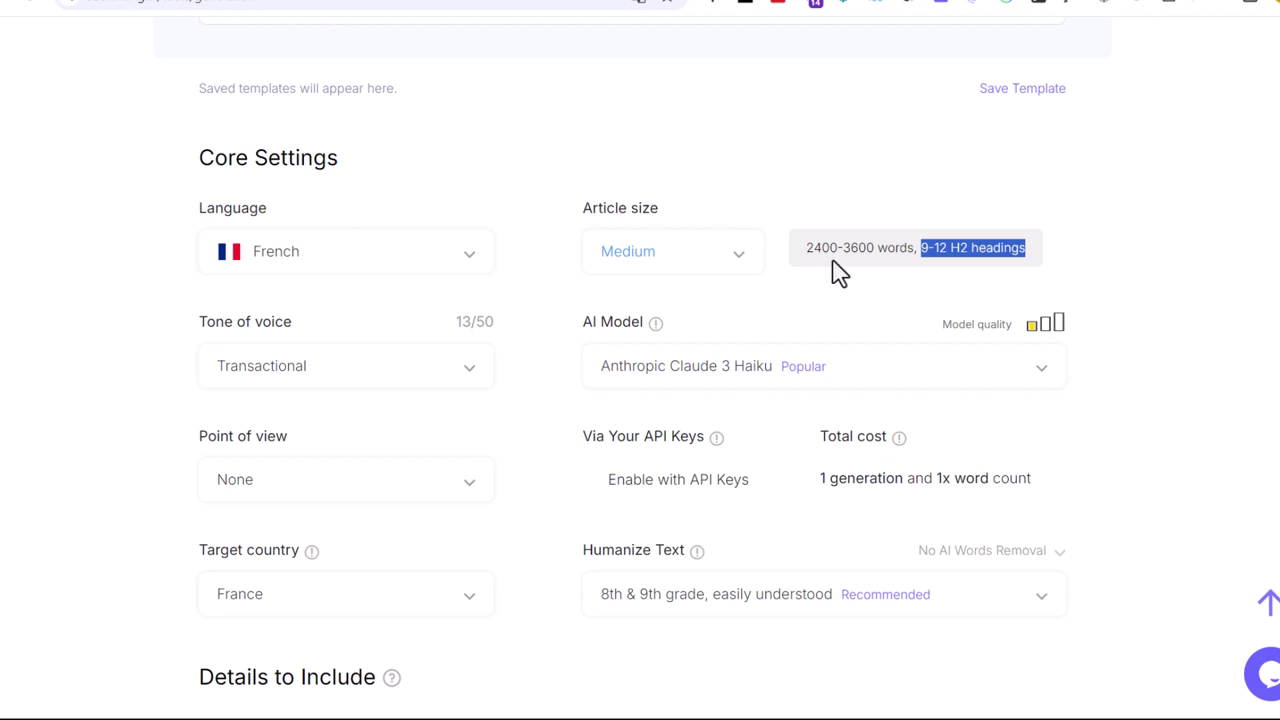
- Compare the word and heading ranges of the Small and X-Small article sizes, and return the size to Medium
left_click(626, 262)
left_click(622, 358)
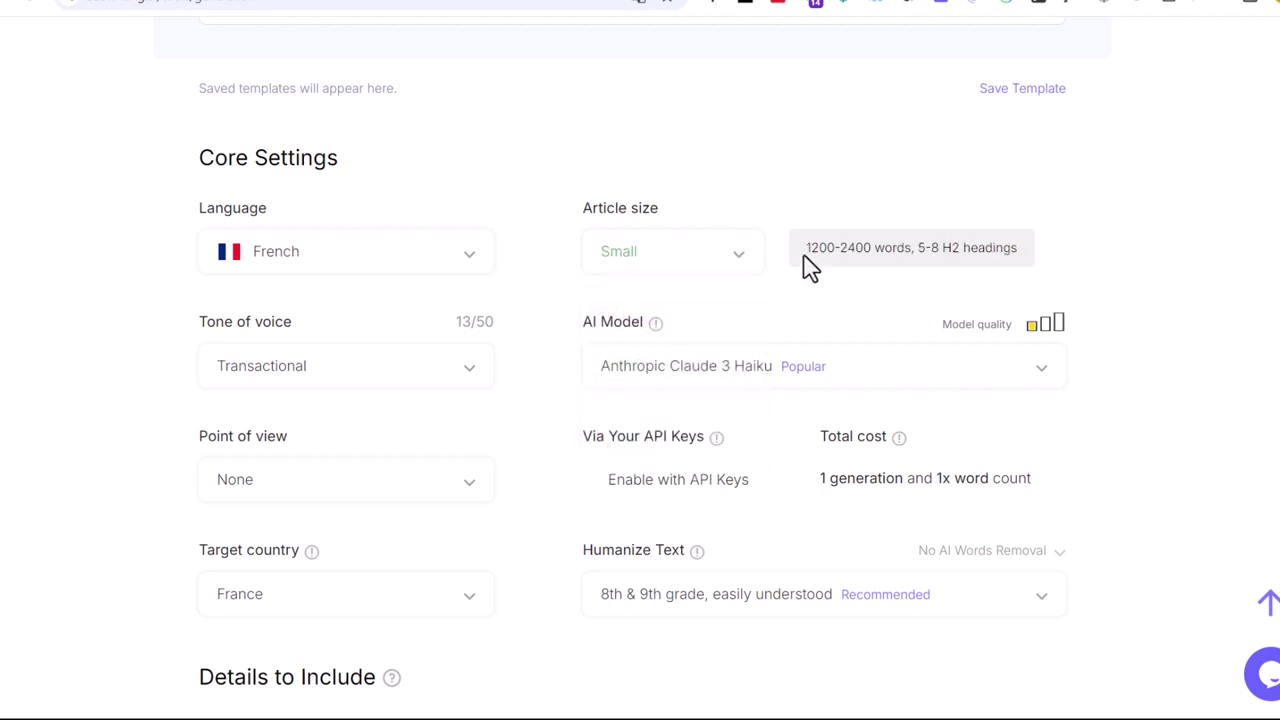
left_click_drag(807, 248, 880, 245)
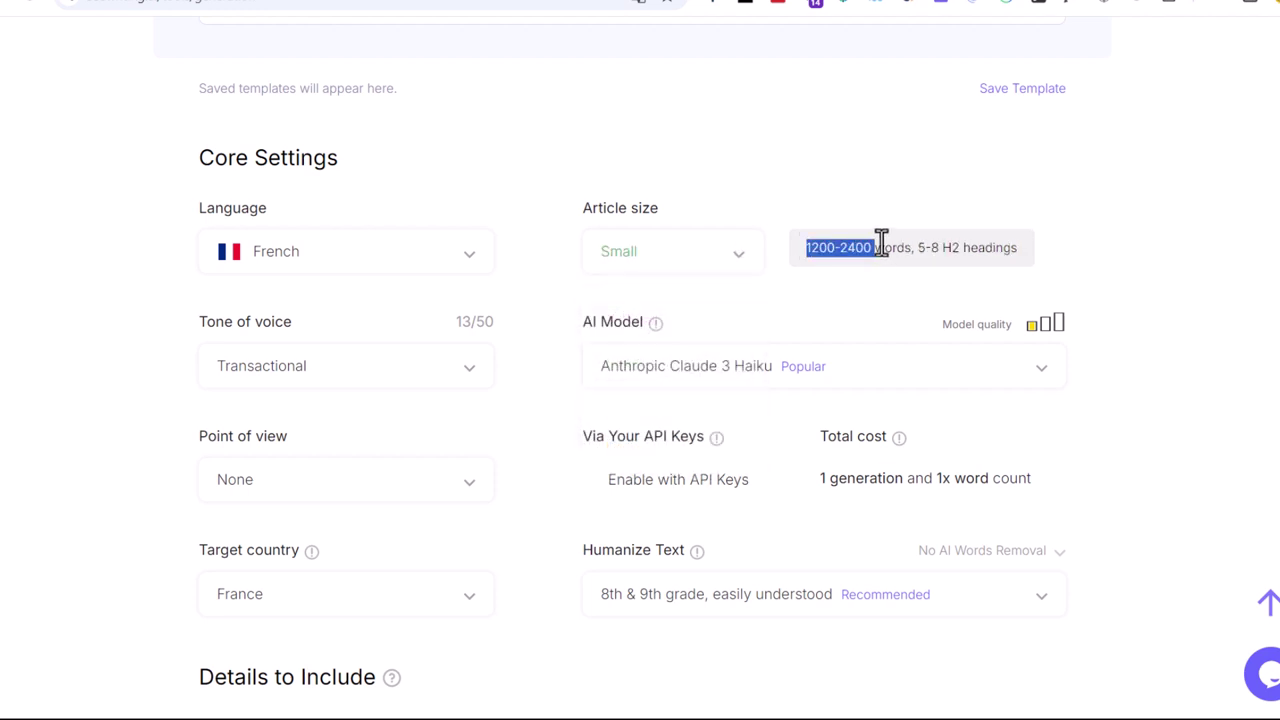
left_click(680, 260)
left_click(645, 316)
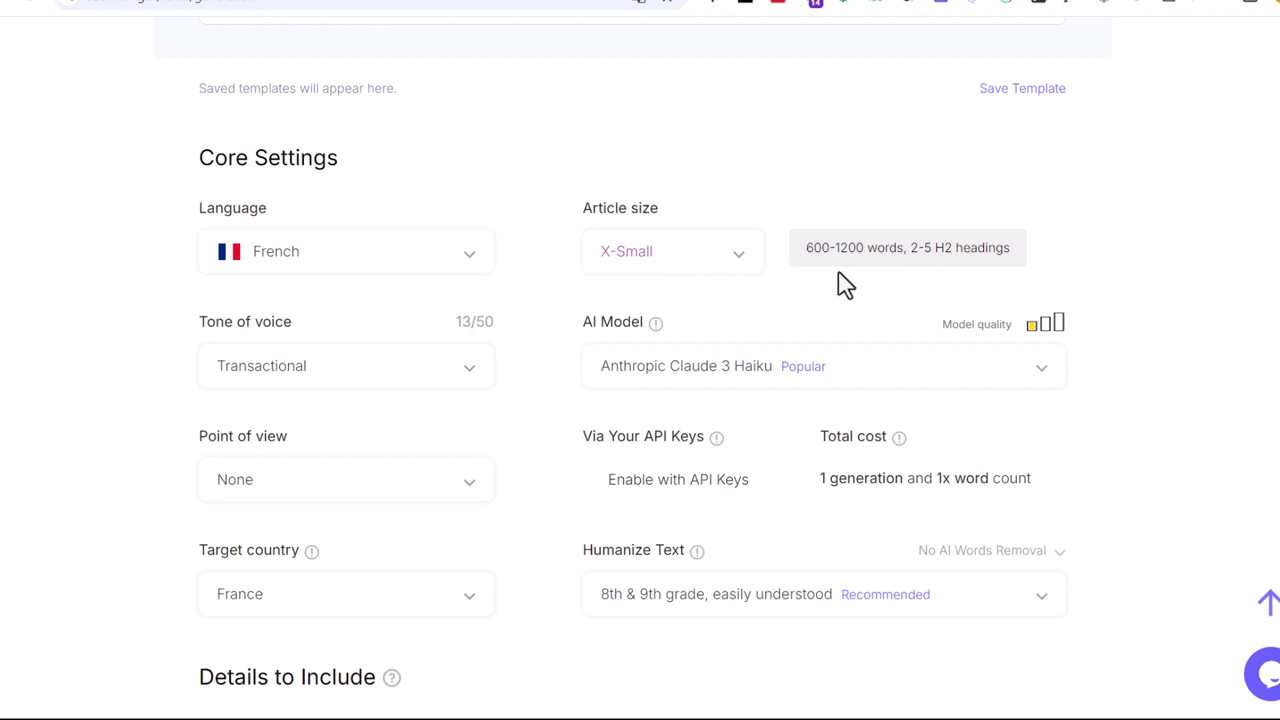
left_click(700, 263)
left_click(676, 400)
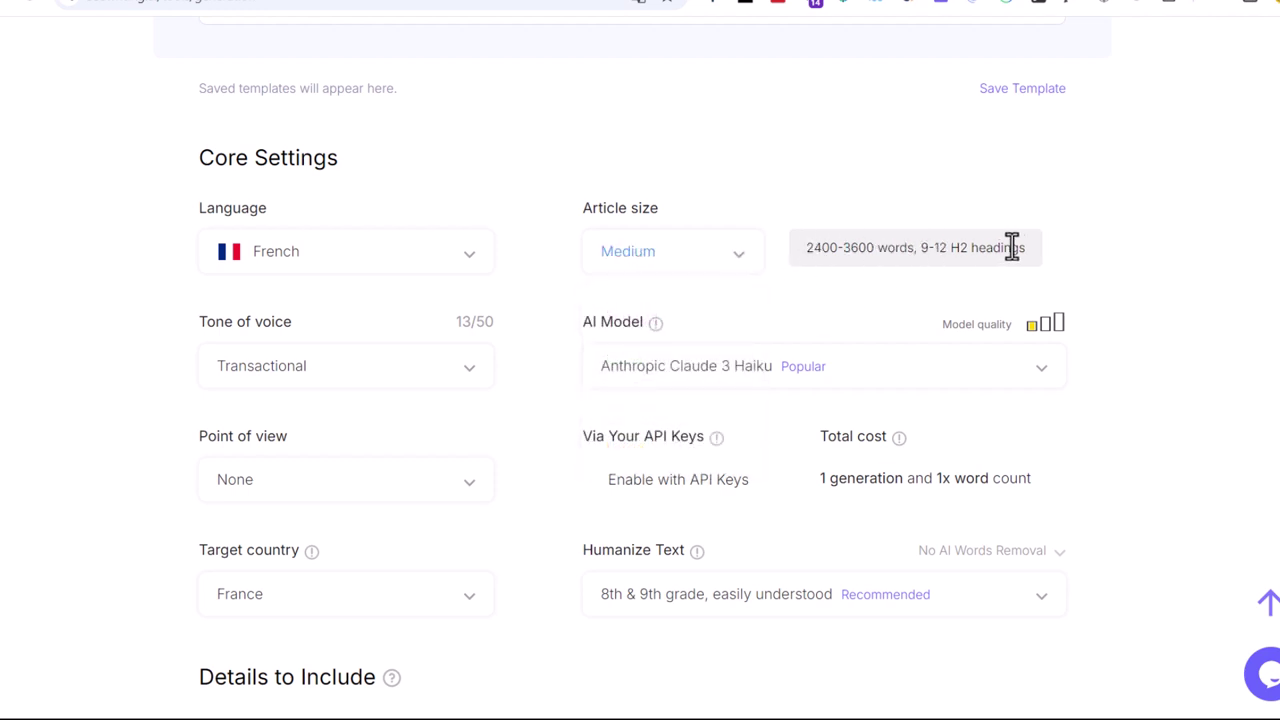
- Look through the available AI models and their quality indicators, keeping Anthropic Claude 3 Haiku
scroll(1110, 260, "down", 2)
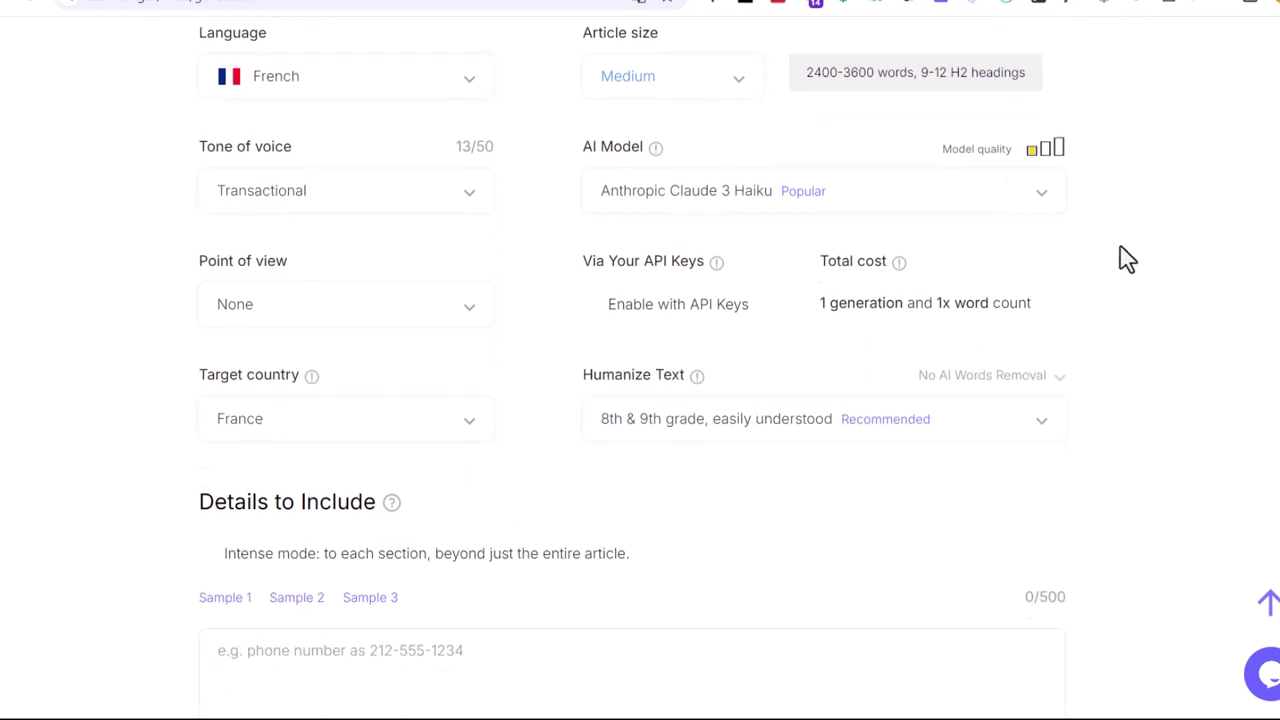
left_click(791, 208)
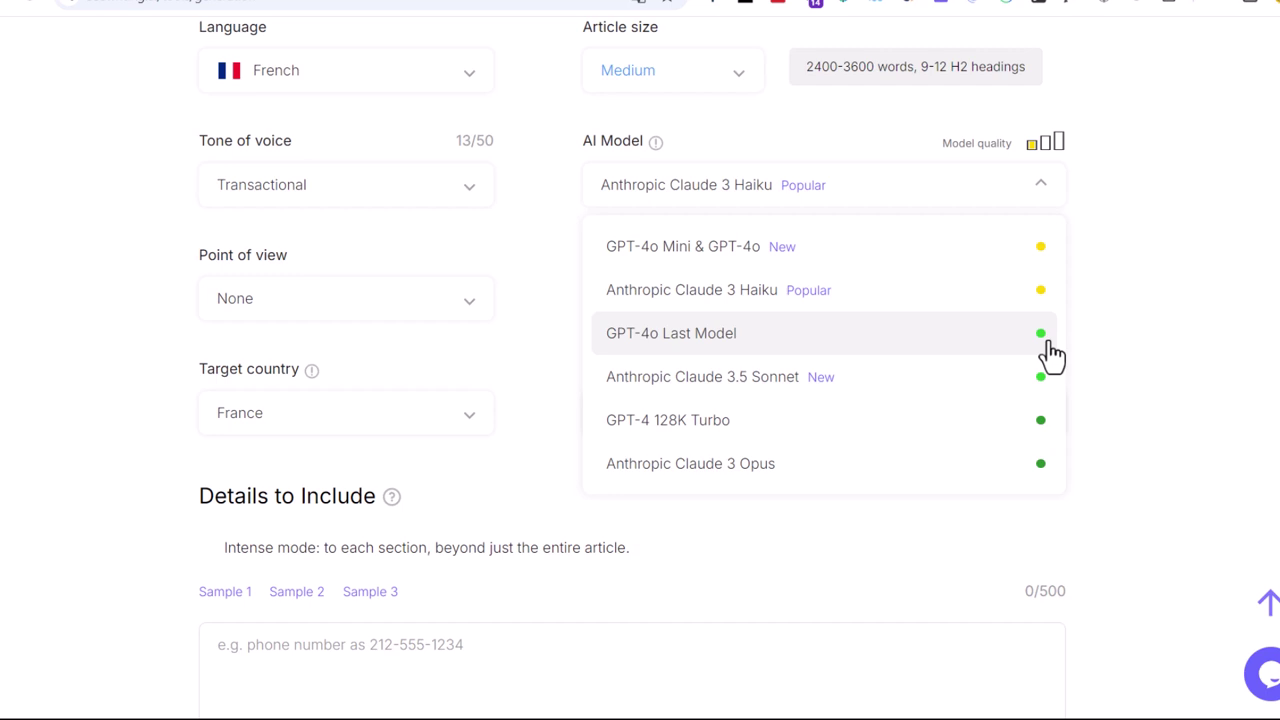
left_click(1148, 312)
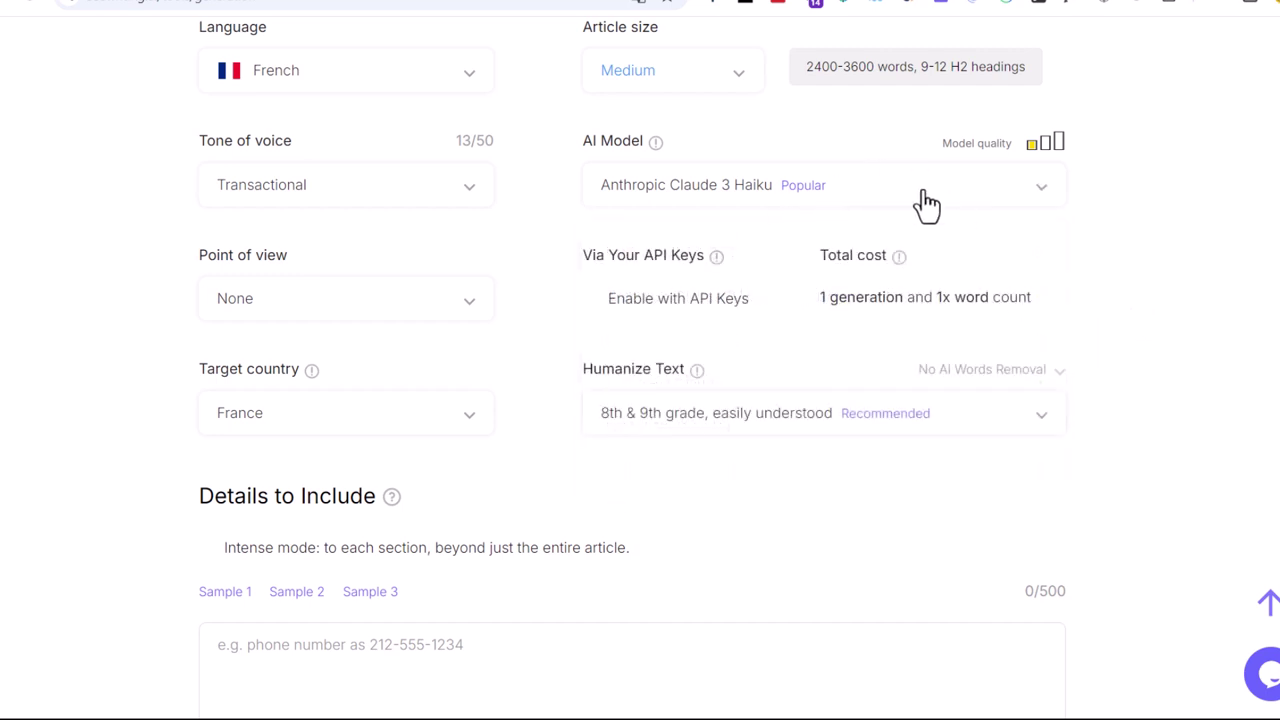
- Try to enable generation via API keys, dismiss the connection request, and open the account's Integrations settings
left_click(595, 305)
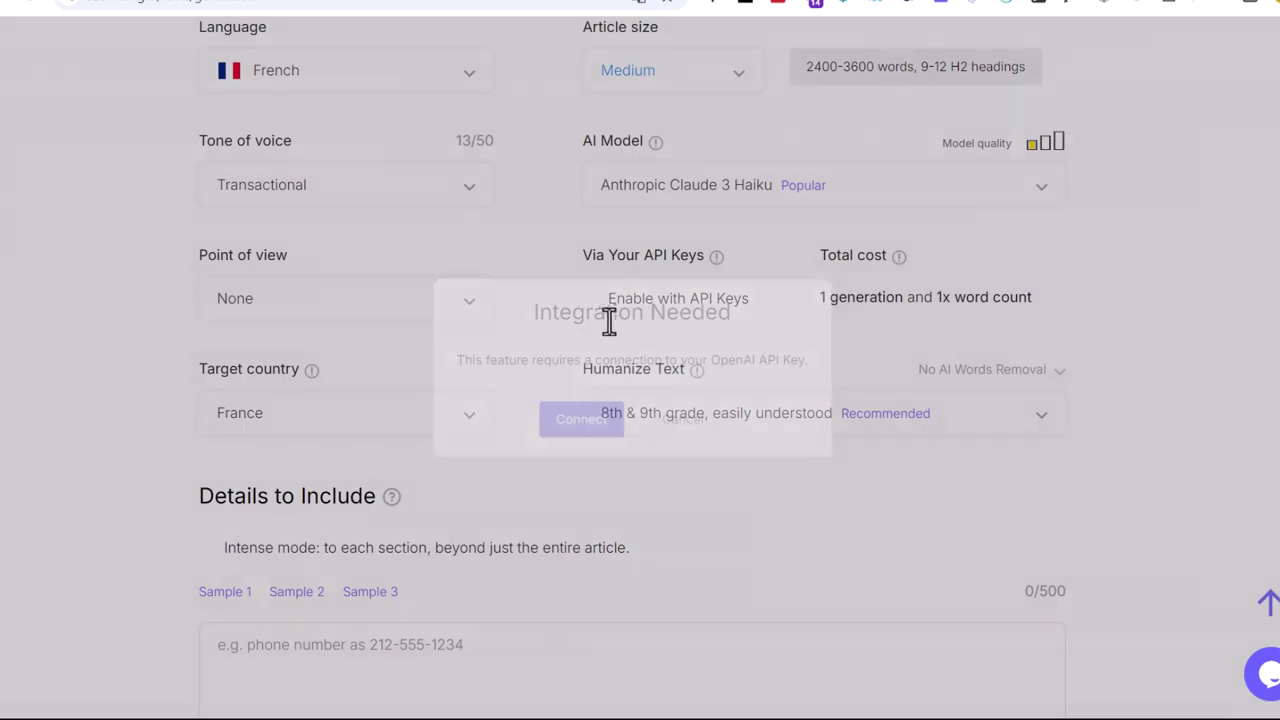
left_click(684, 420)
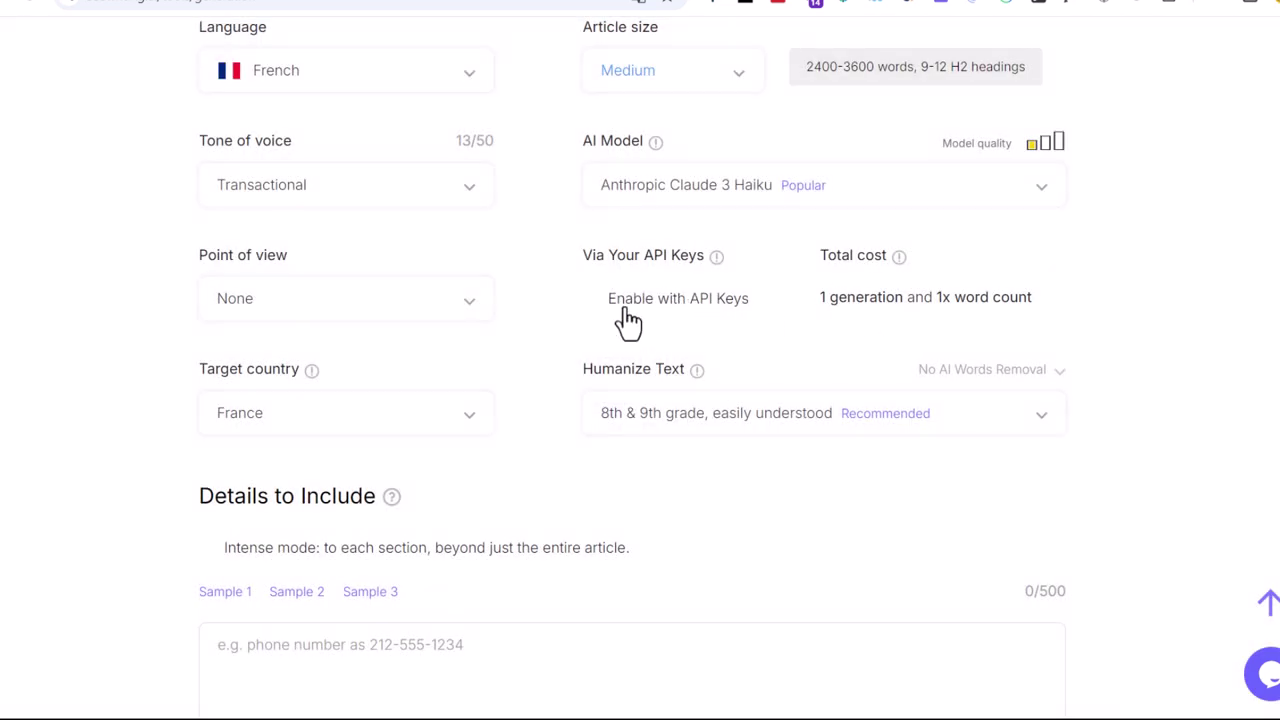
scroll(1271, 157, "up", 5)
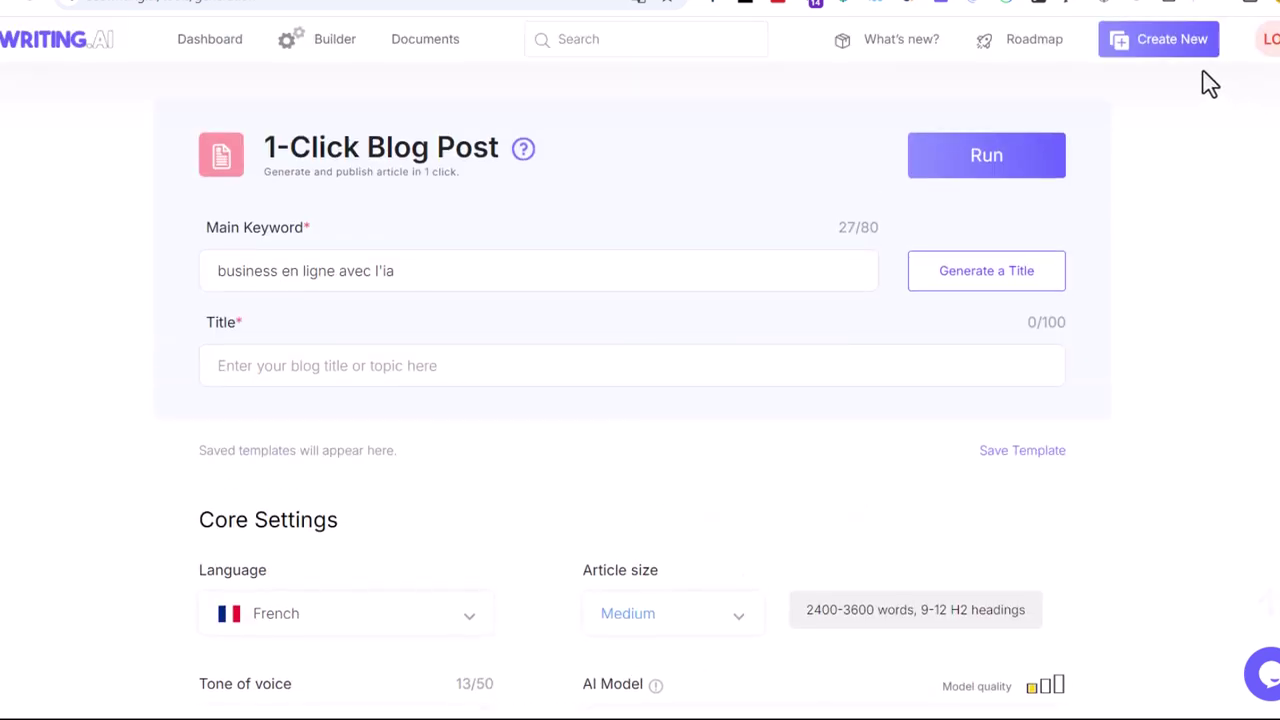
left_click(1270, 45)
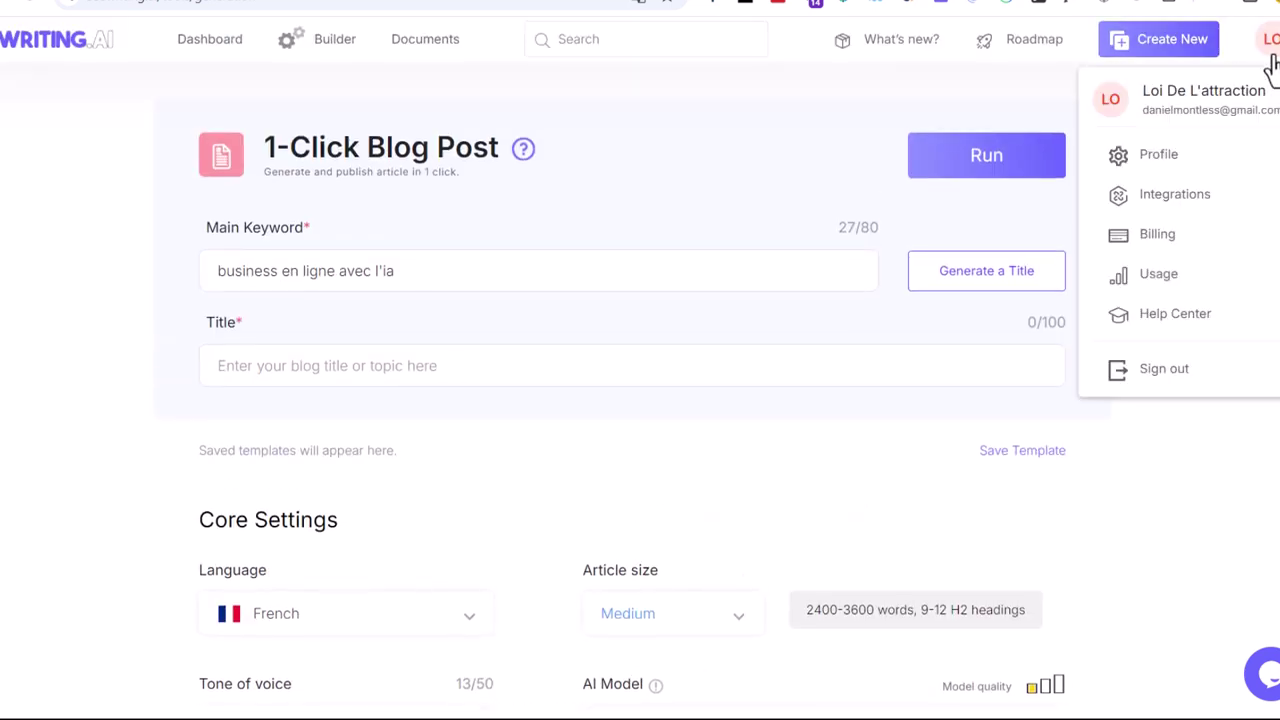
left_click(1172, 204)
scroll(448, 320, "down", 1)
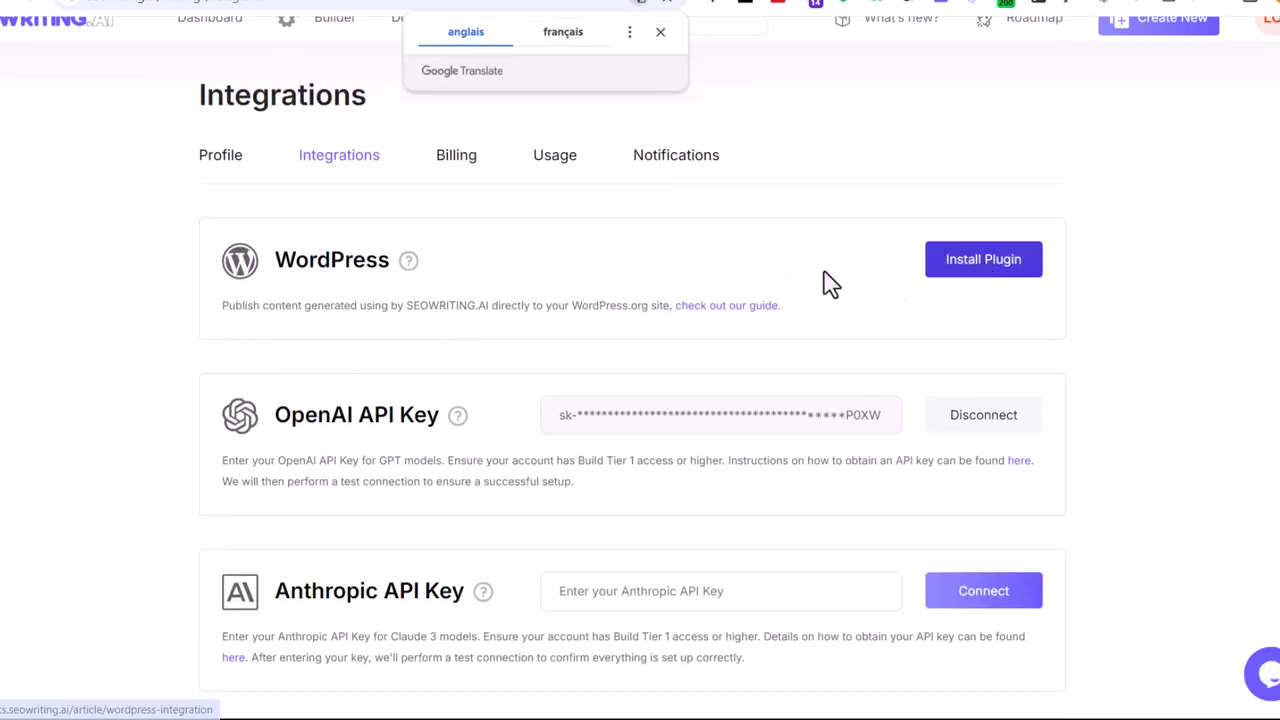
- Review the WordPress, OpenAI API Key and Anthropic API Key entries on the Integrations page
left_click_drag(269, 266, 489, 269)
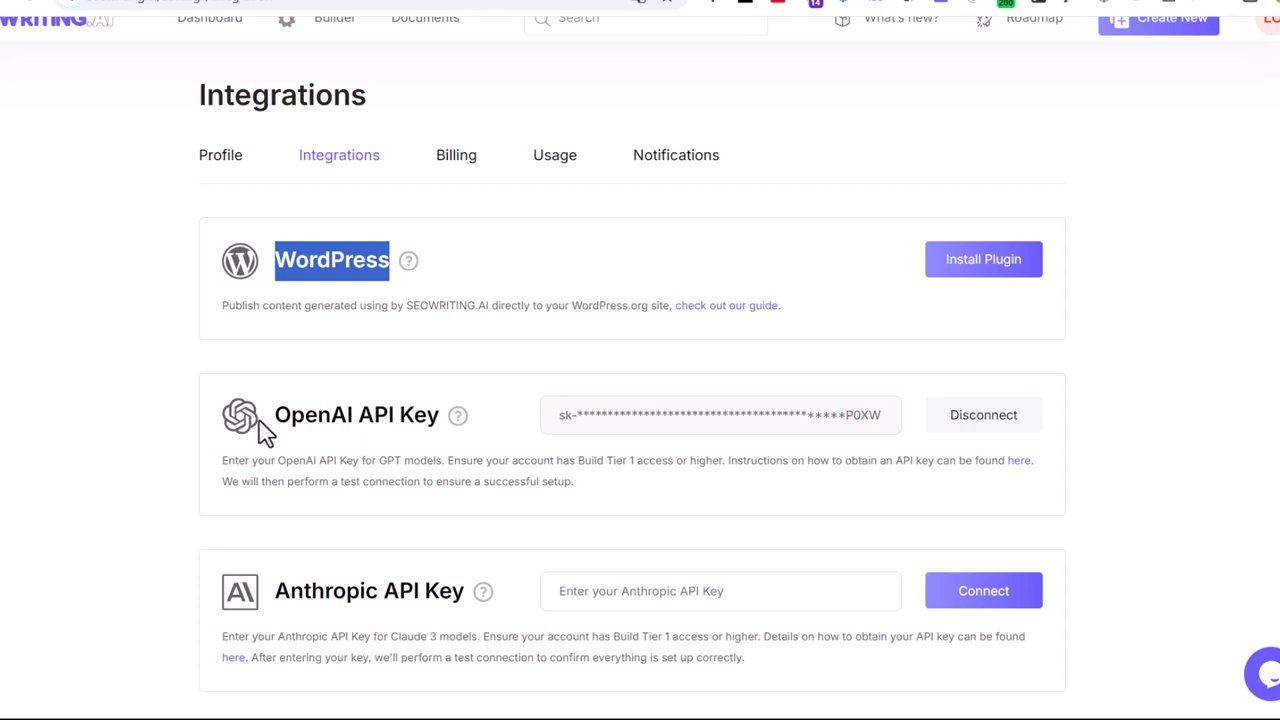
left_click_drag(272, 412, 523, 423)
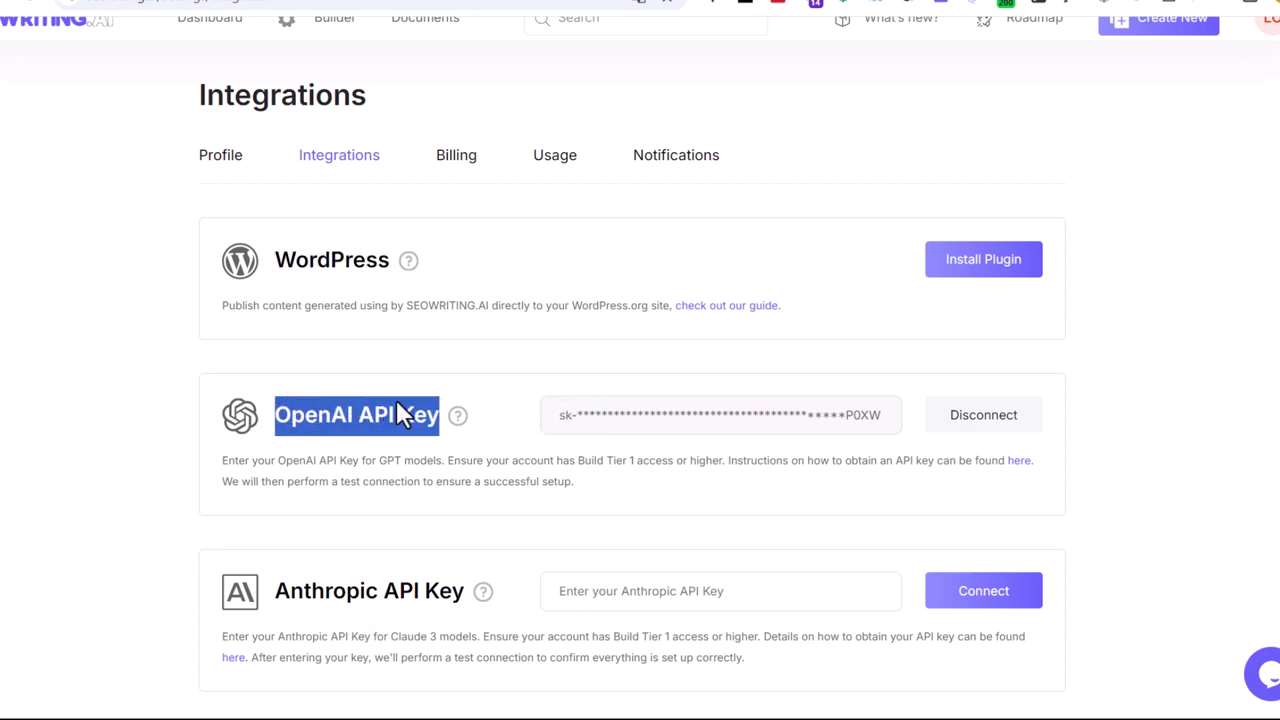
left_click_drag(282, 636, 443, 614)
left_click(436, 614)
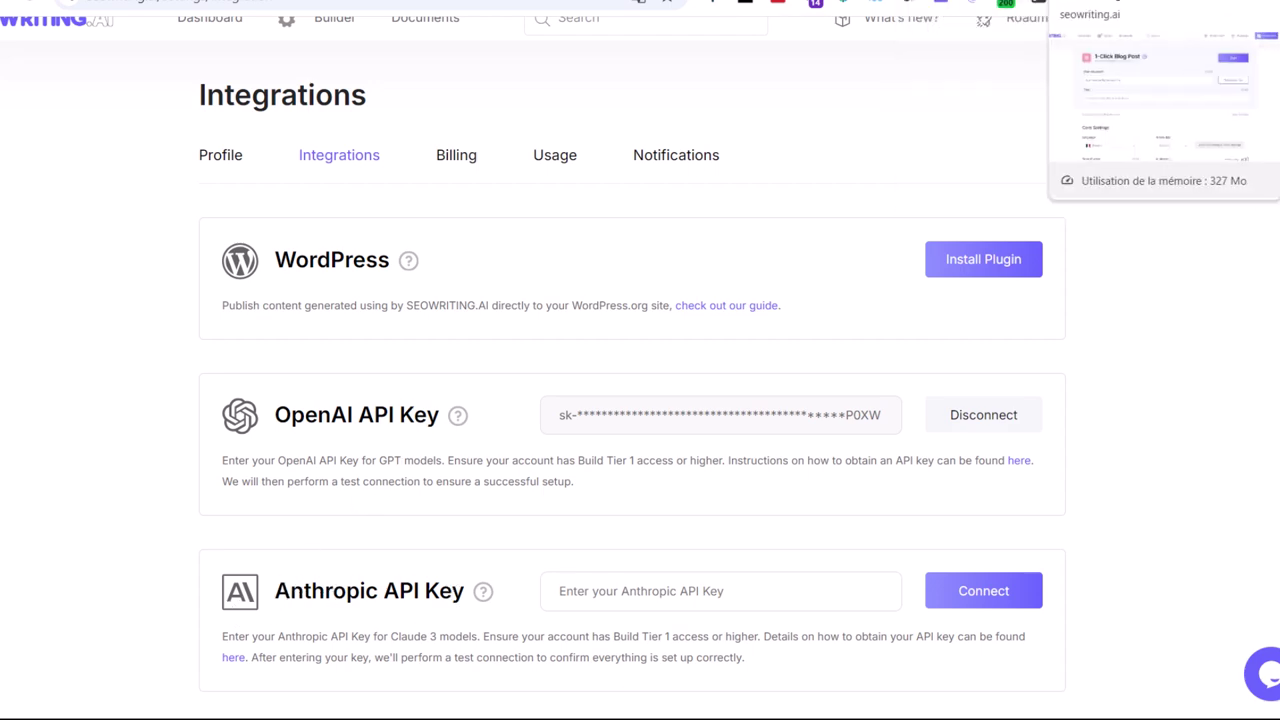
- Look over the 1-Click Blog Post form's core settings and return to the account settings page
left_click(1068, 3)
scroll(996, 530, "down", 4)
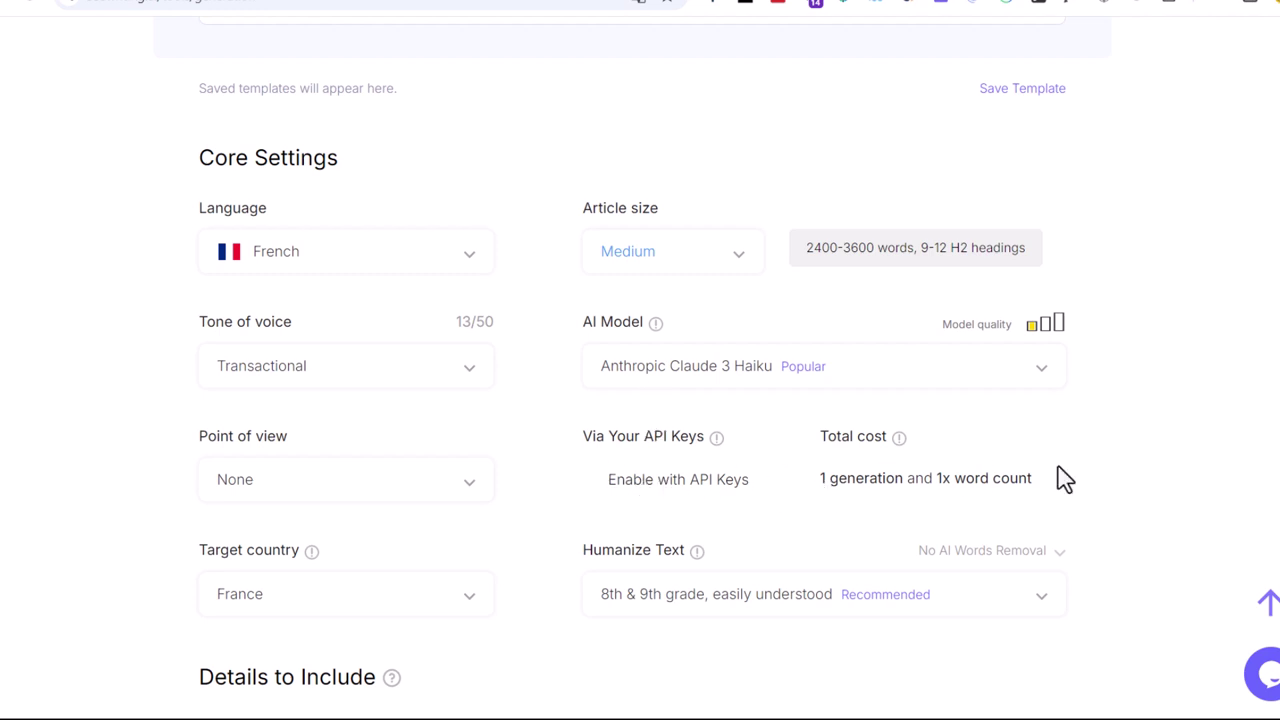
scroll(1088, 437, "up", 4)
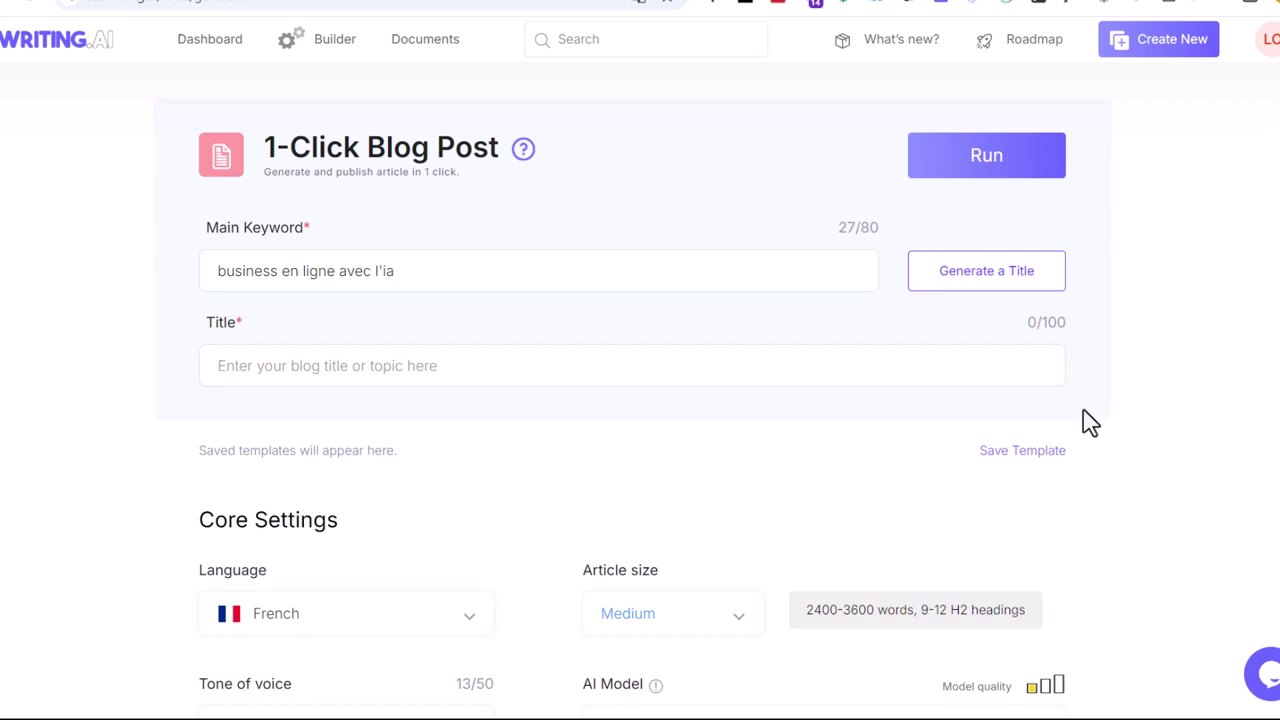
left_click(1075, 5)
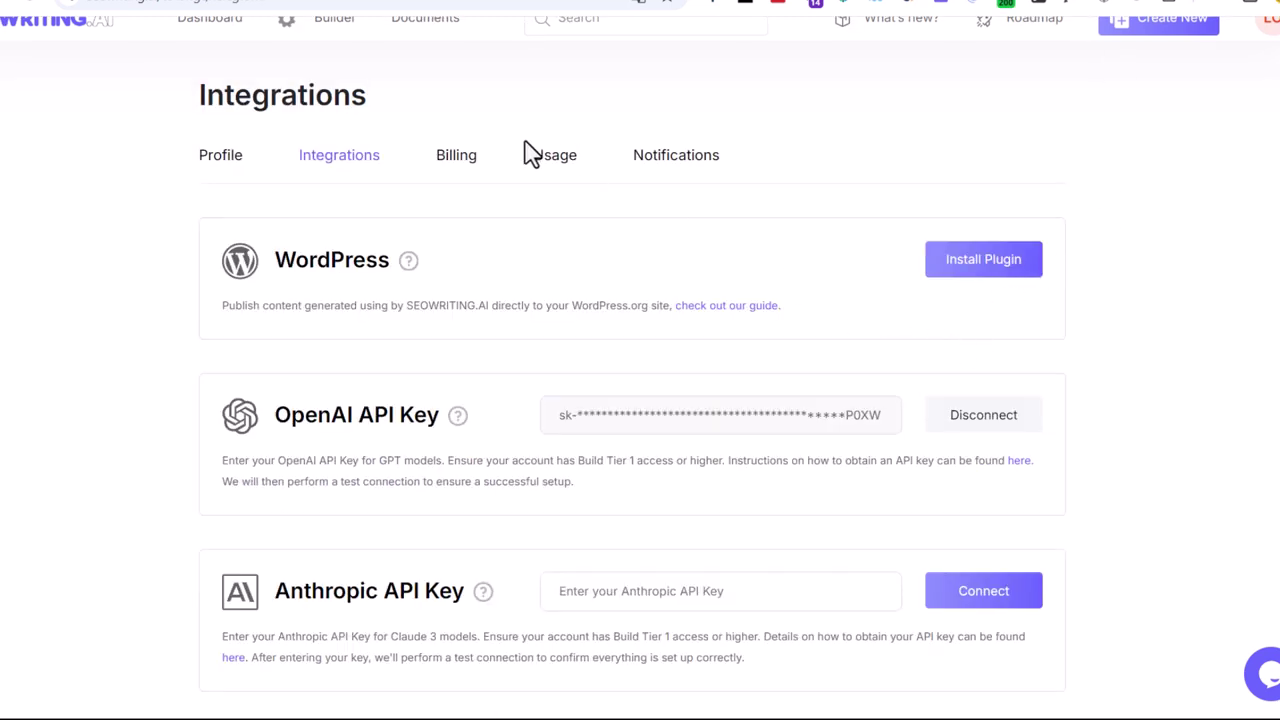
- Open the subscription plans from the account's billing settings and compare the prices and features of Free, Starter and Professional
left_click(458, 160)
left_click(1015, 280)
scroll(646, 371, "down", 3)
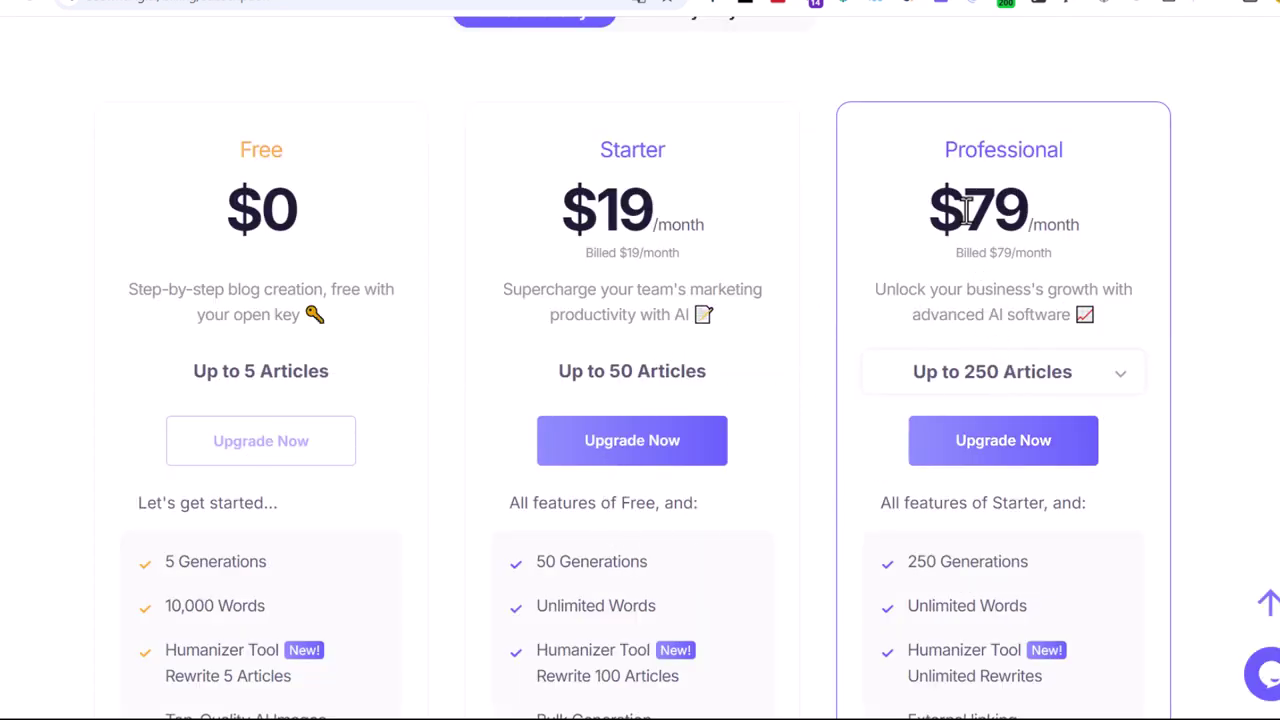
left_click_drag(962, 212, 1021, 208)
scroll(1025, 208, "down", 3)
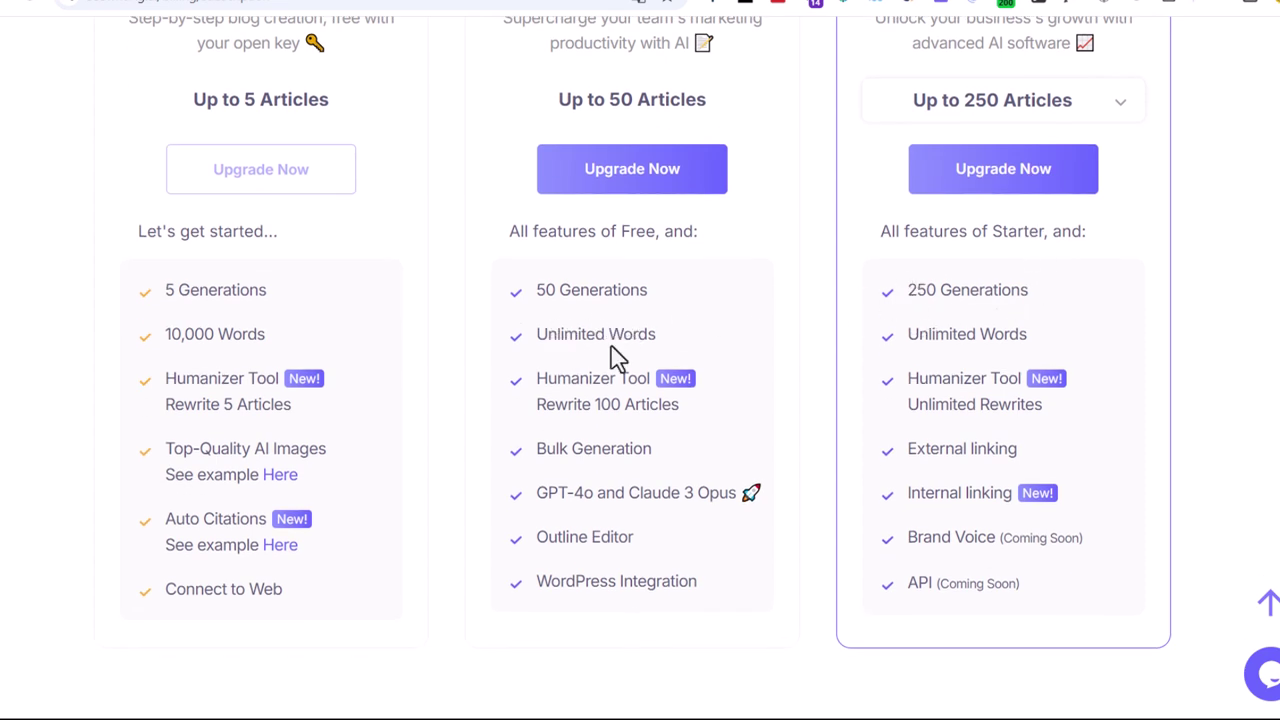
scroll(857, 371, "up", 6)
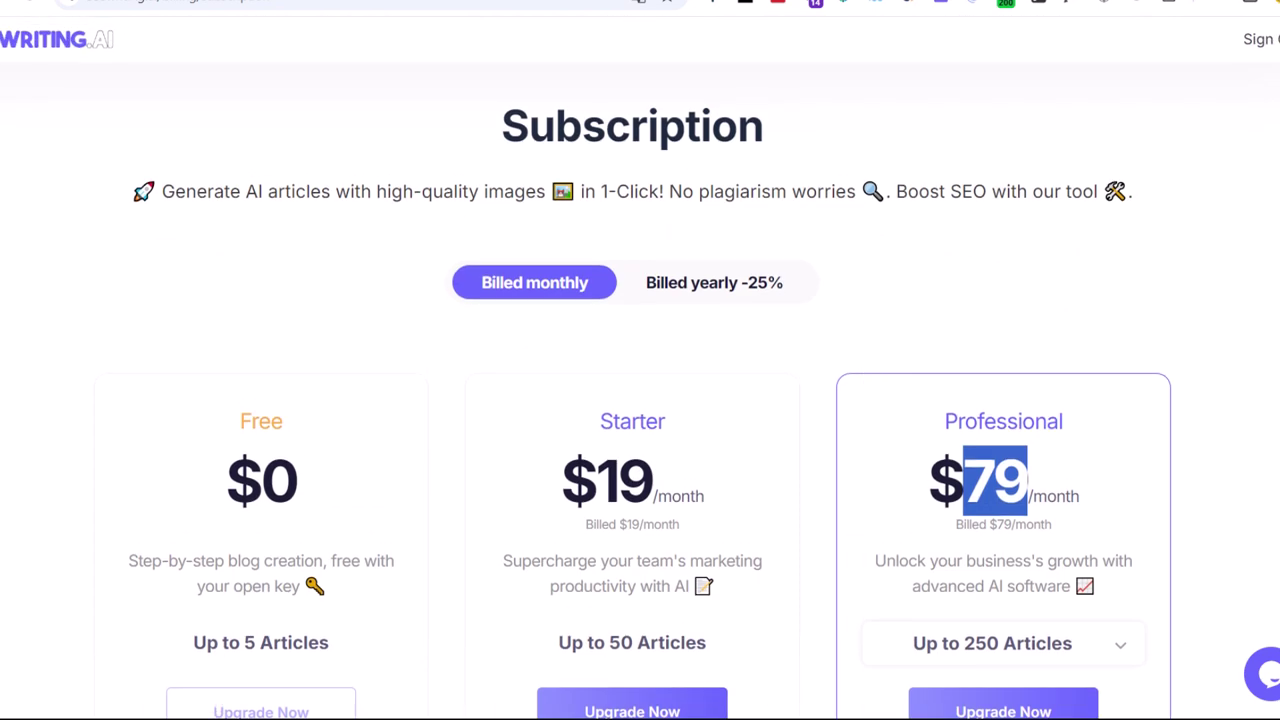
- Examine the Professional plan's word allowance and revisit the blog post form's core settings
left_click(1090, 2)
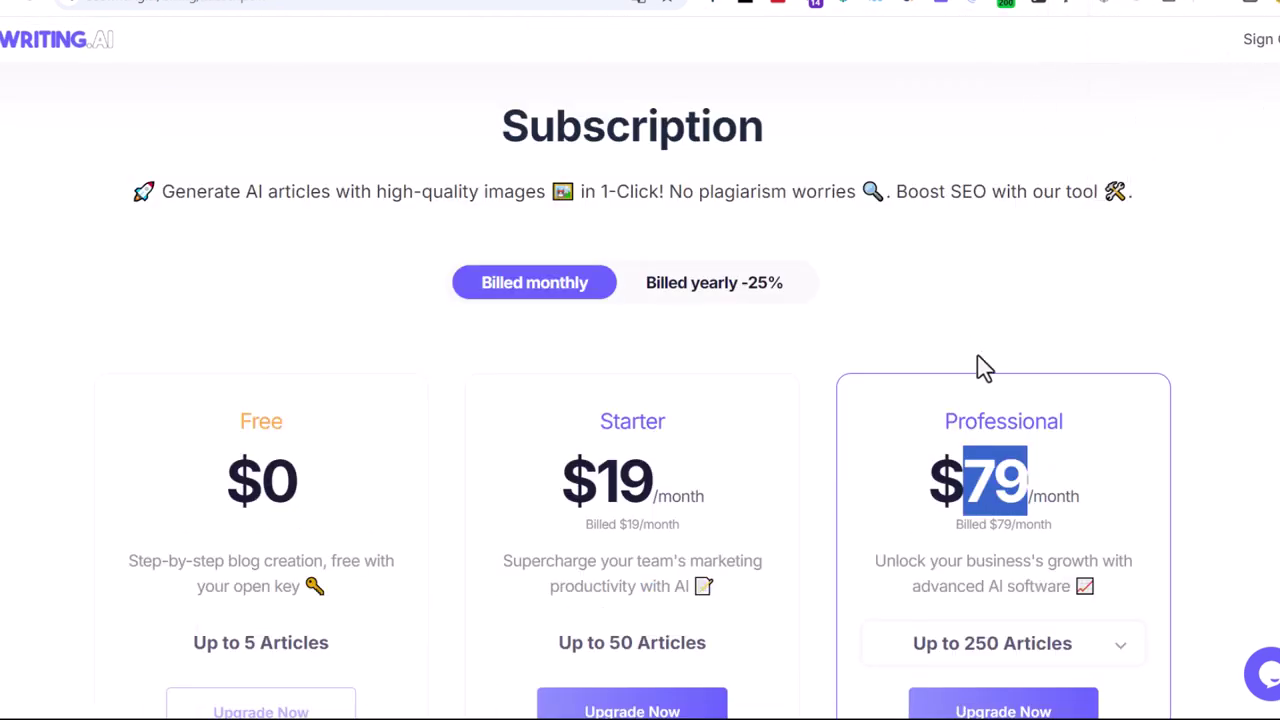
scroll(980, 366, "down", 5)
left_click_drag(908, 337, 1070, 344)
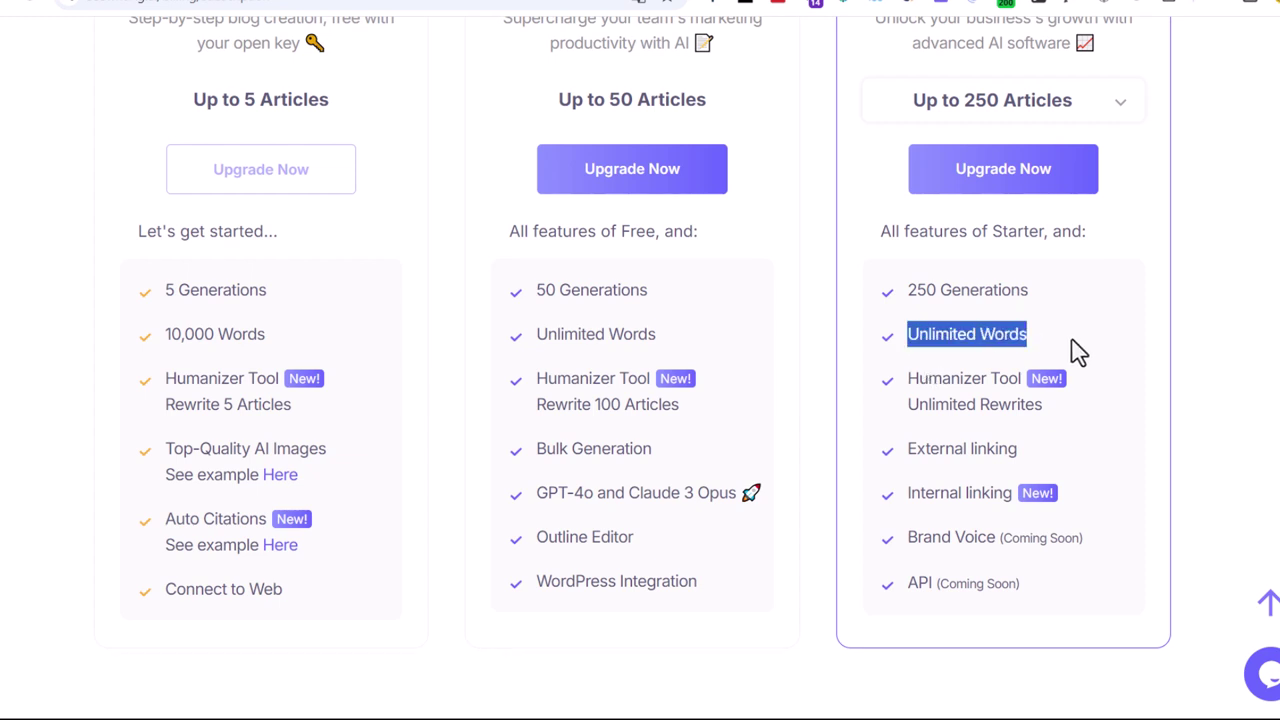
scroll(1078, 350, "up", 3)
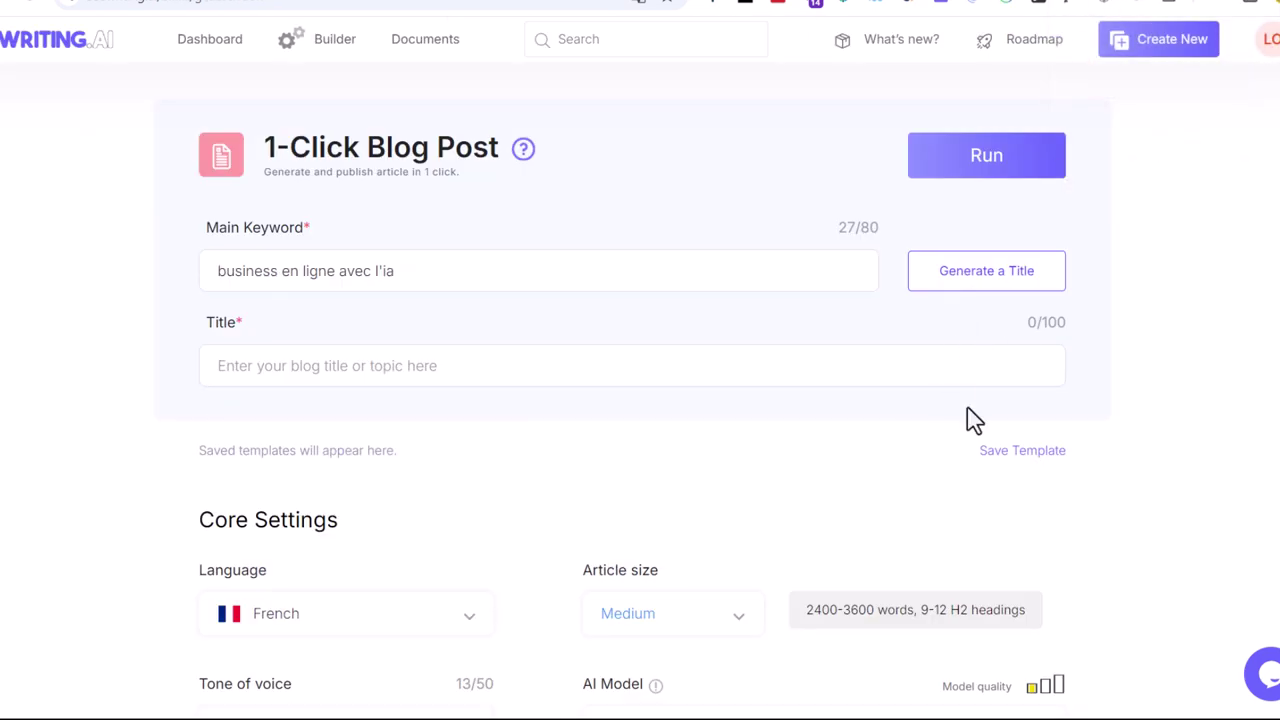
scroll(975, 420, "down", 4)
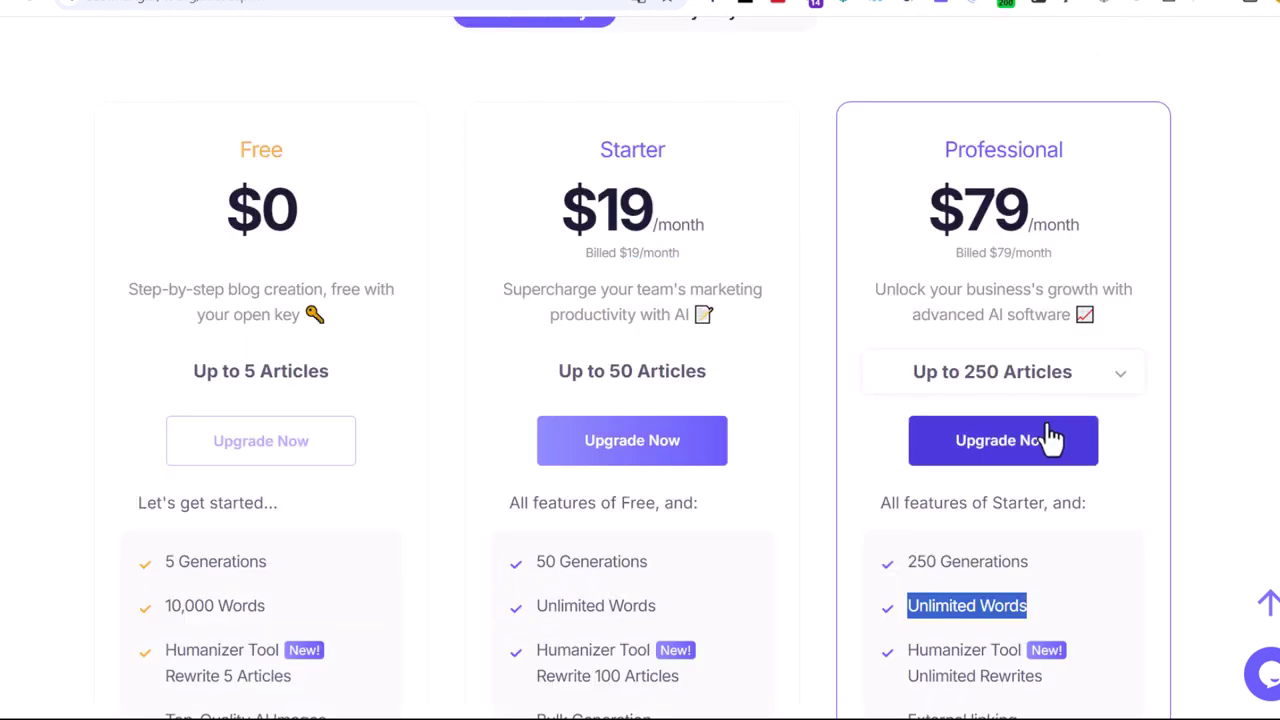
- Choose Up to 5000 Articles for the Professional plan, check its monthly price, and return to the blog post form
scroll(1040, 420, "down", 1)
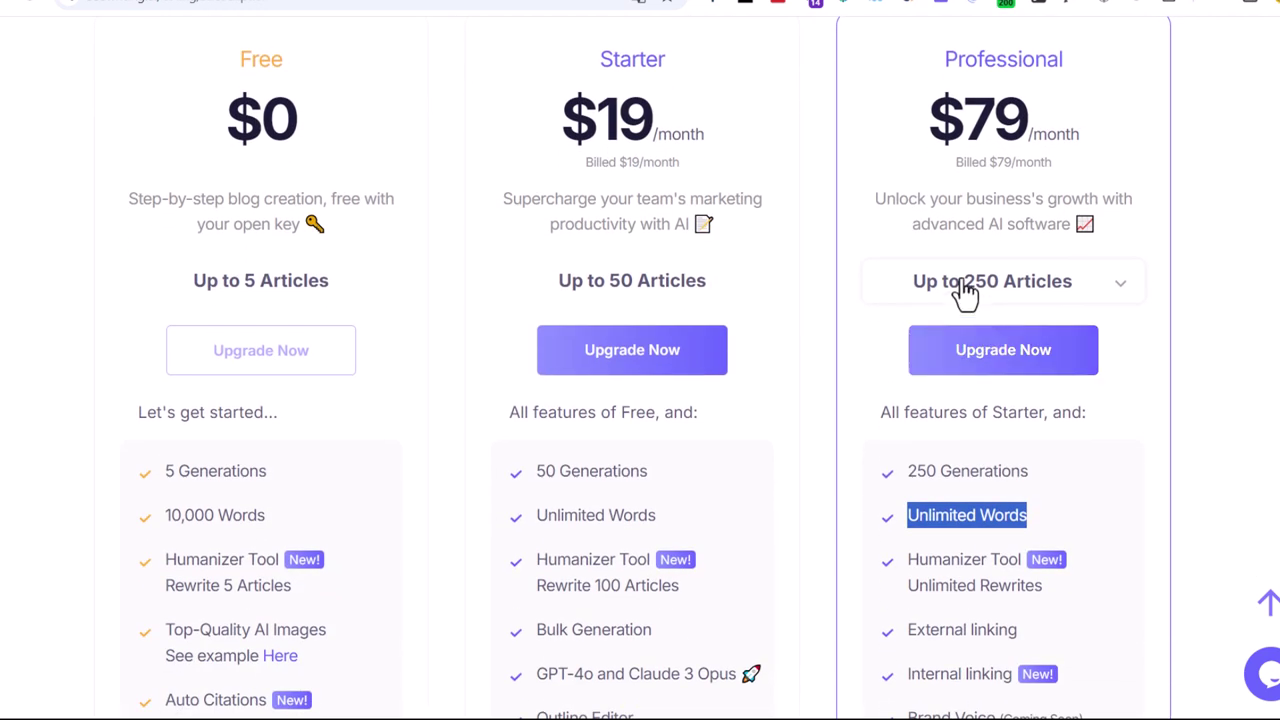
left_click(976, 300)
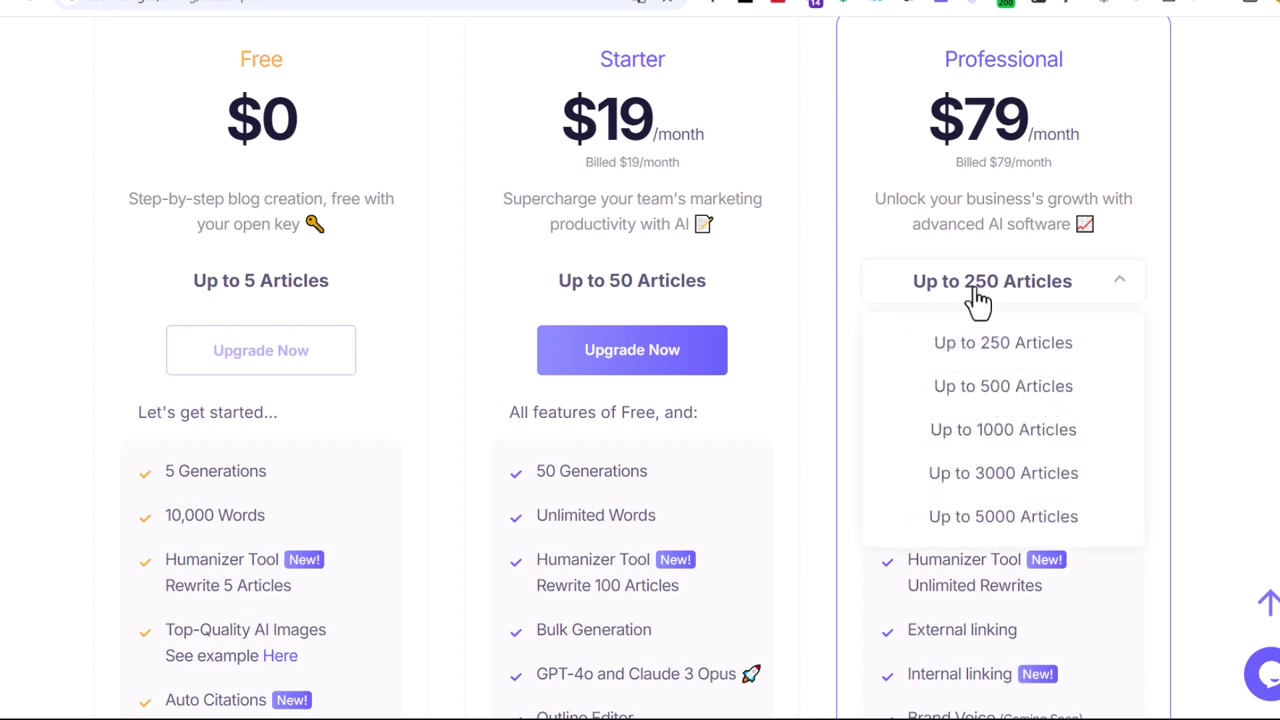
left_click(1000, 518)
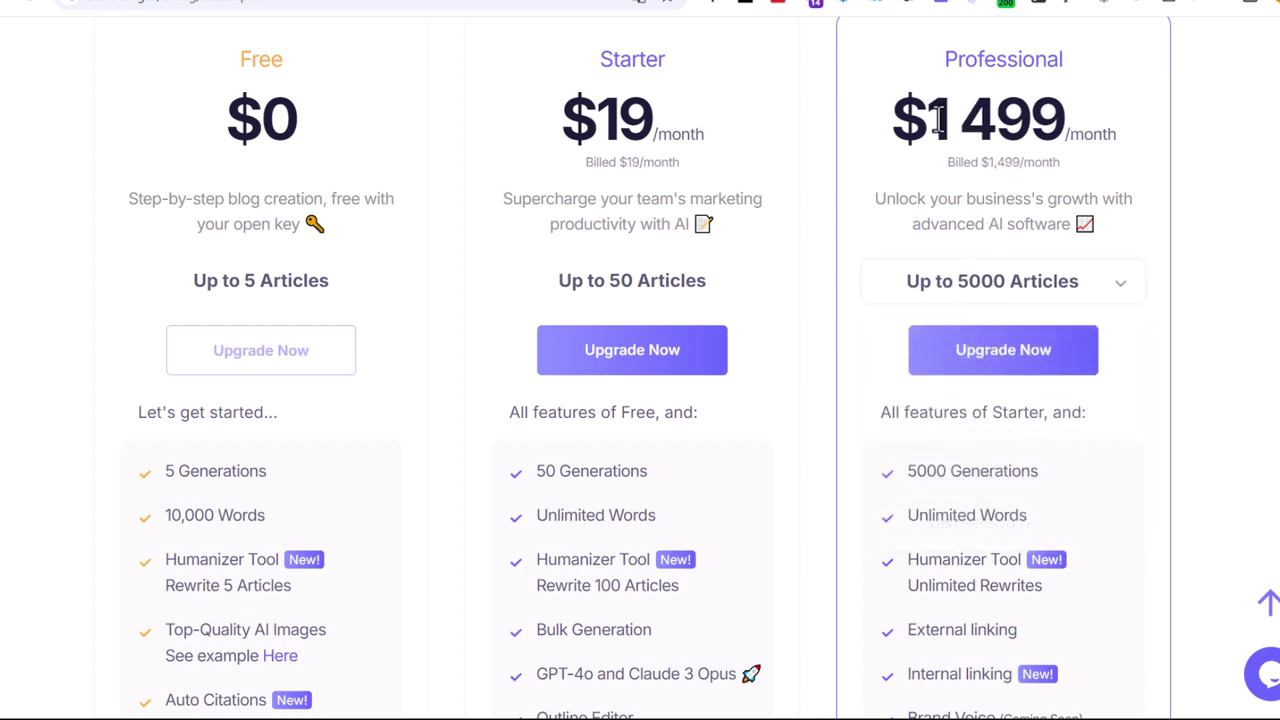
left_click_drag(940, 120, 1186, 137)
left_click(1090, 3)
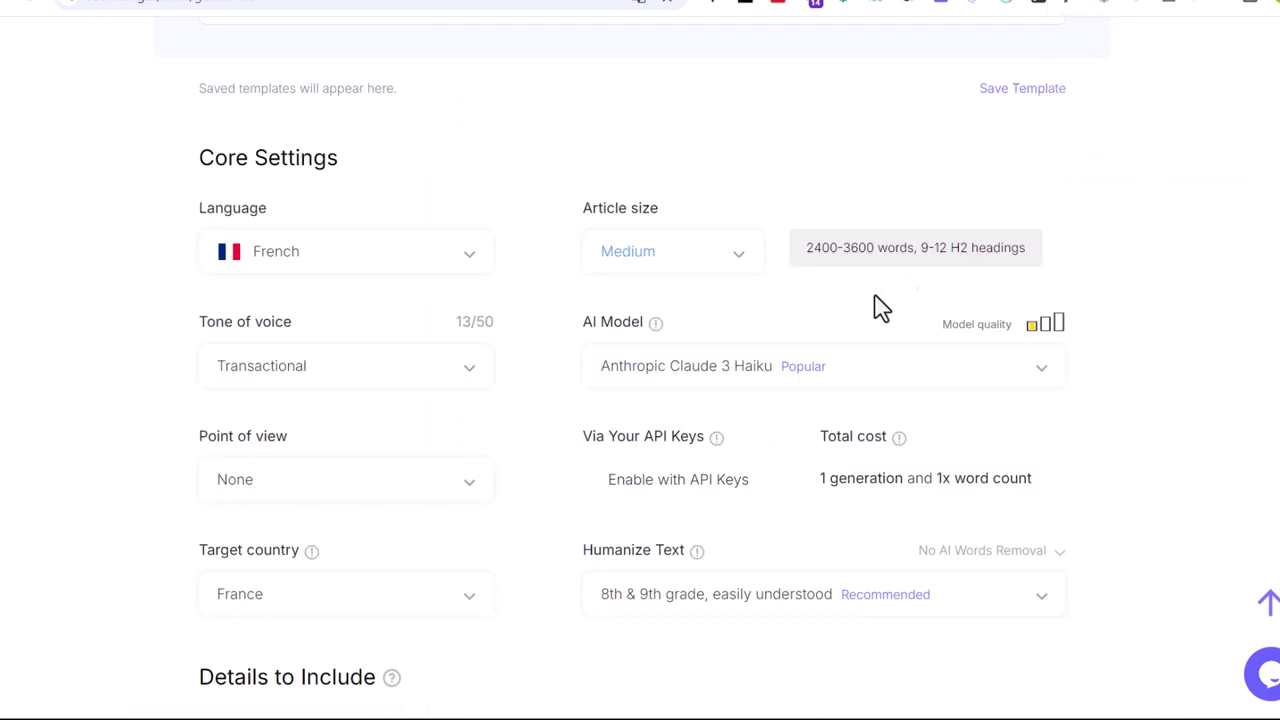
- Look through the Humanize Text readability levels, keeping 8th & 9th grade, easily understood
scroll(770, 520, "down", 2)
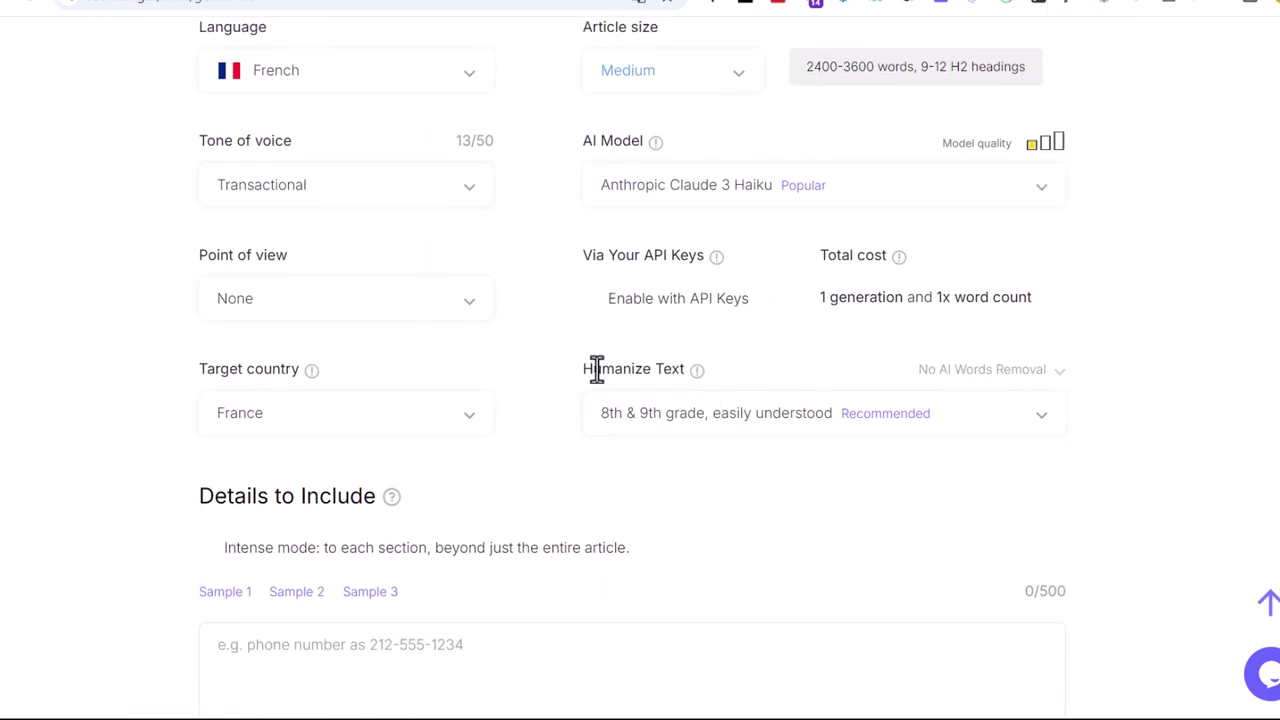
left_click_drag(596, 369, 743, 363)
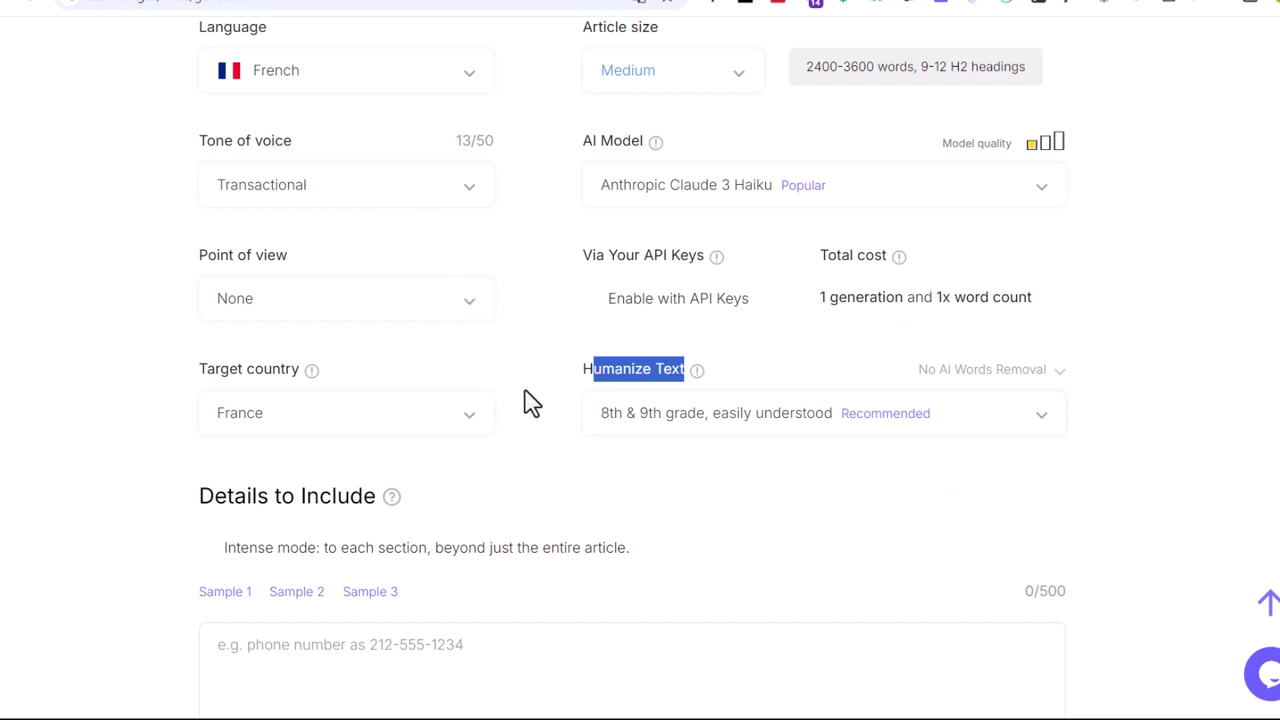
left_click(893, 422)
scroll(877, 565, "down", 3)
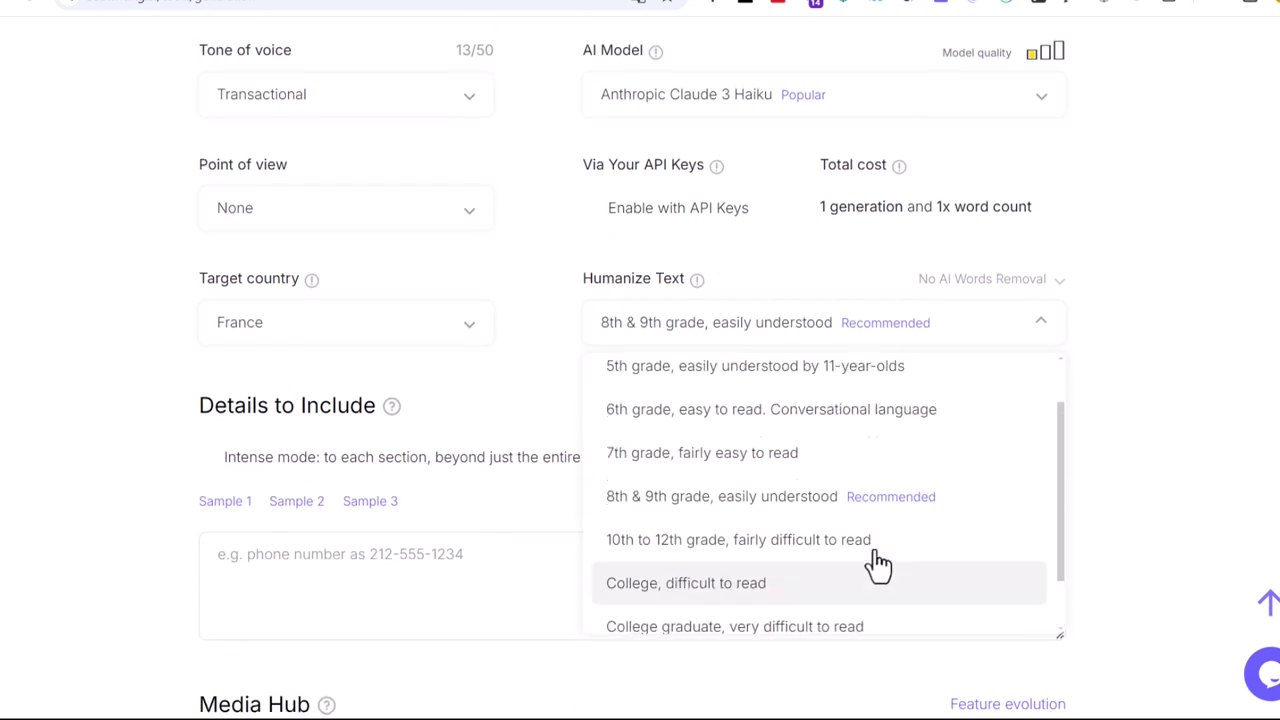
scroll(877, 560, "up", 2)
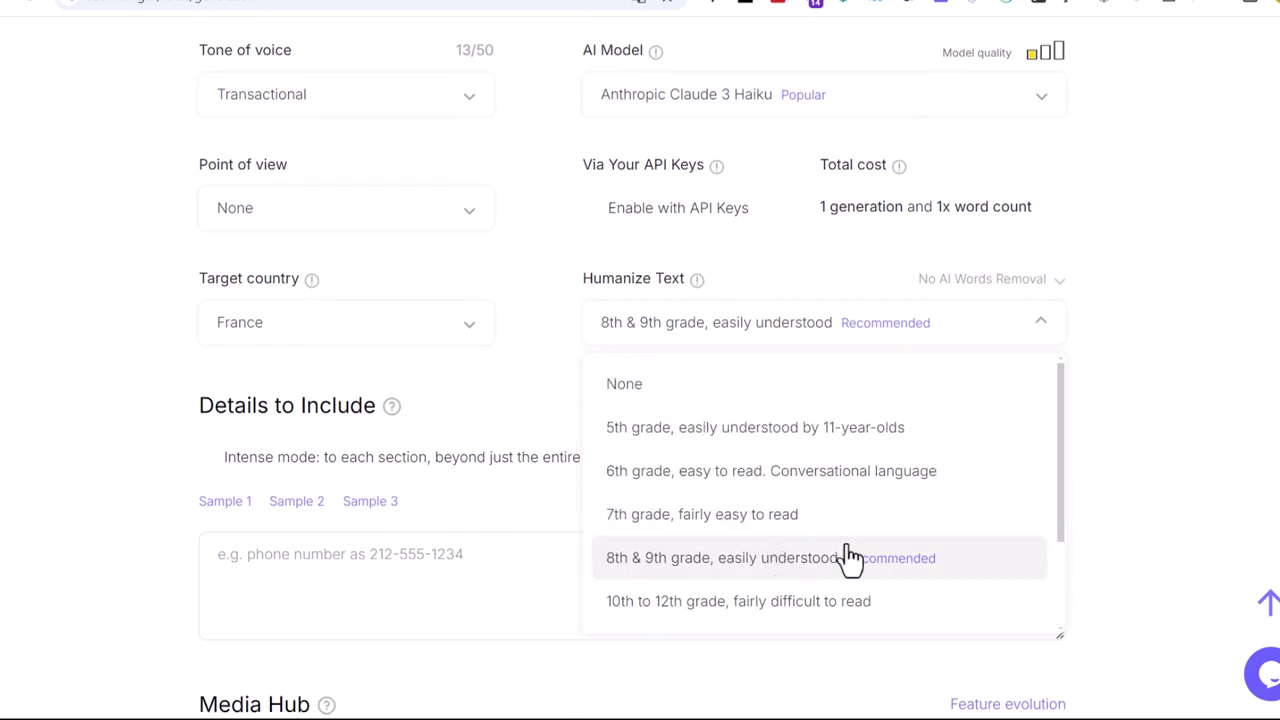
left_click(1114, 442)
- Examine the Details to Include text field and the Media Hub options
scroll(246, 251, "down", 3)
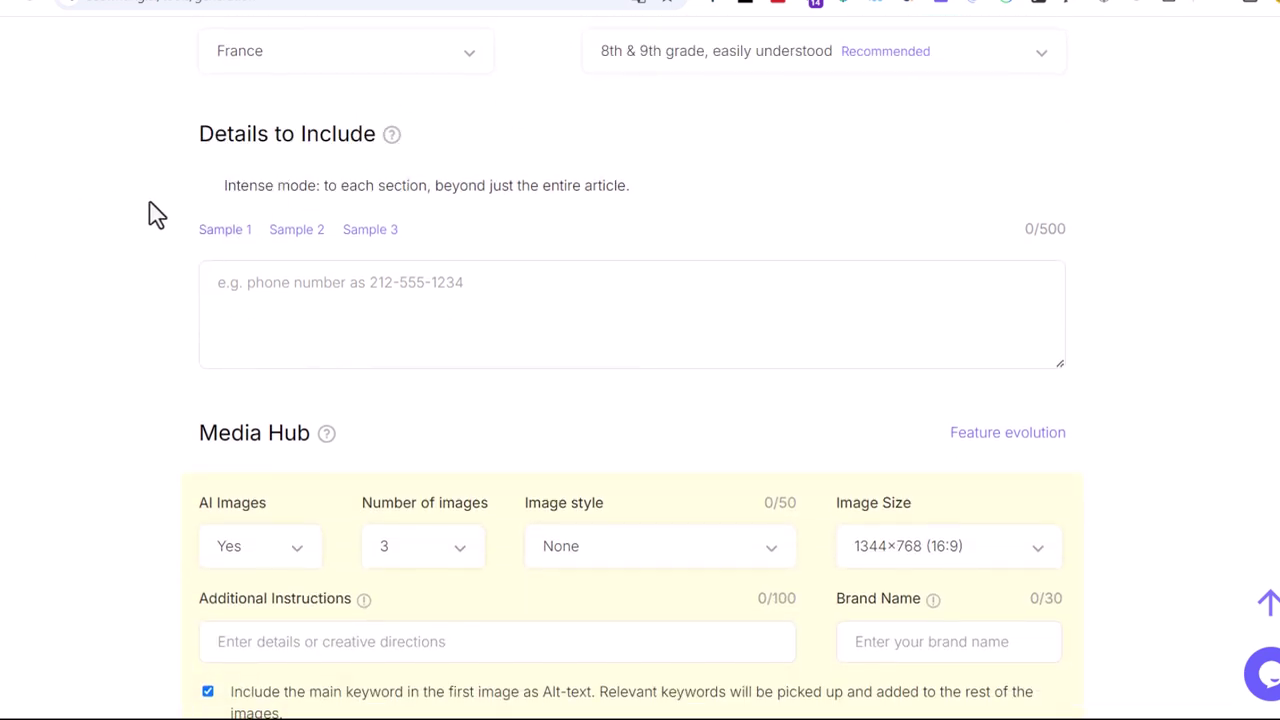
left_click(307, 306)
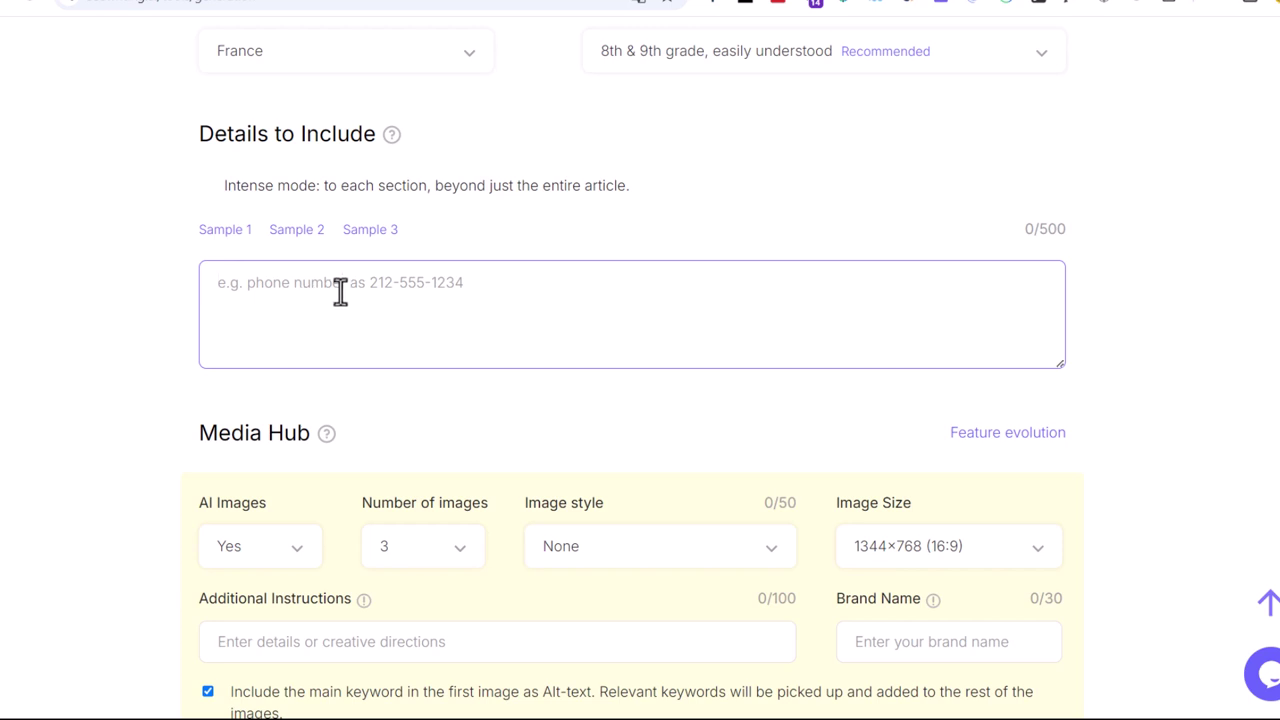
scroll(341, 290, "down", 3)
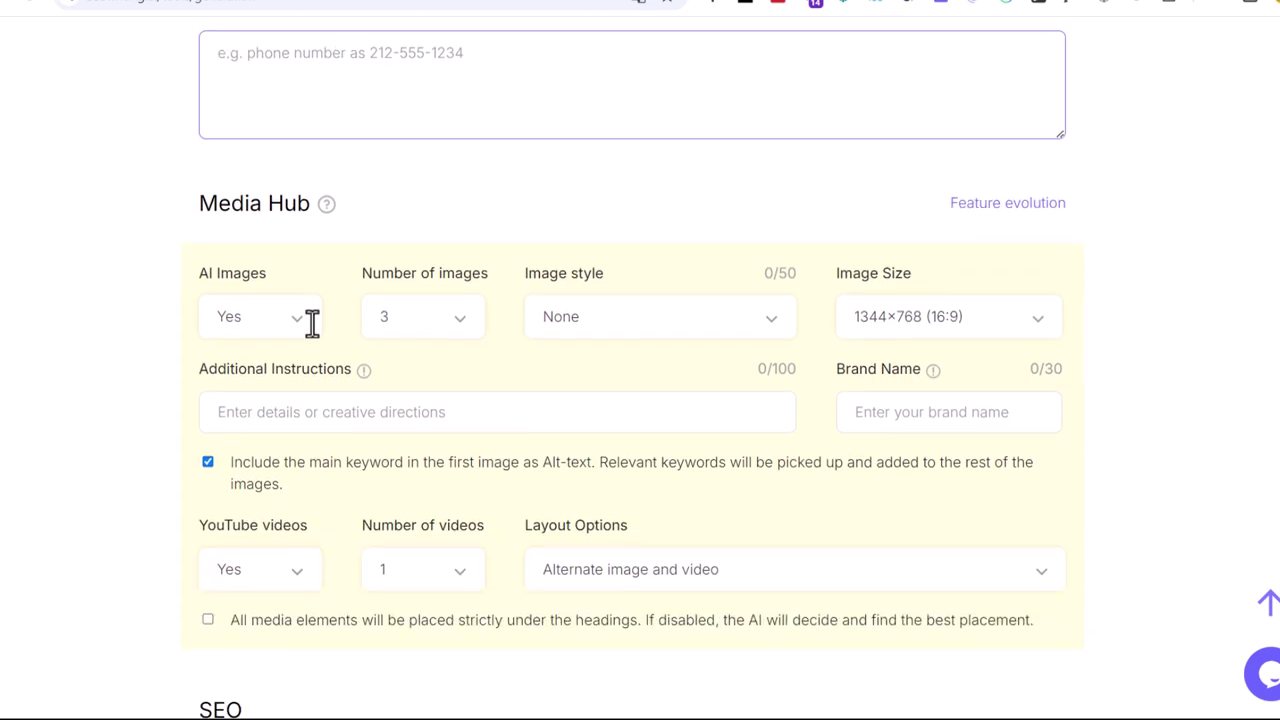
- Look over the previously generated articles in the Builder and return to the blog post's AI Images setting
left_click(268, 290)
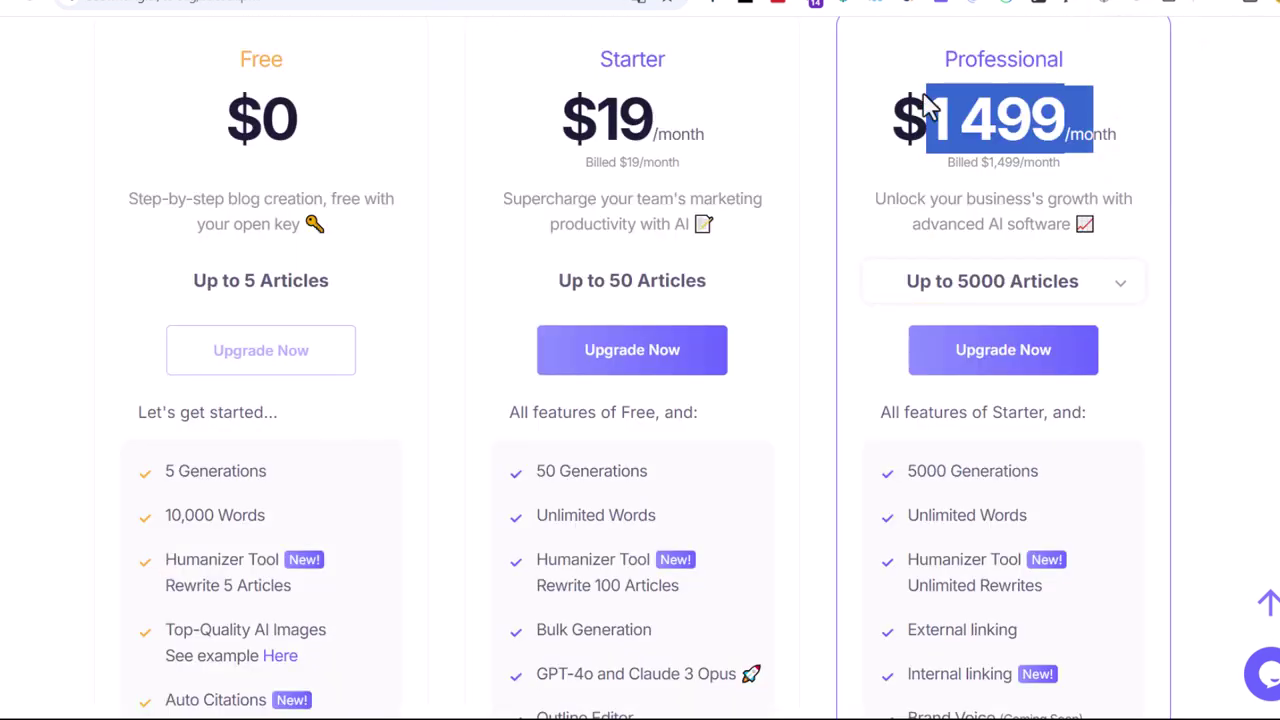
scroll(509, 357, "up", 4)
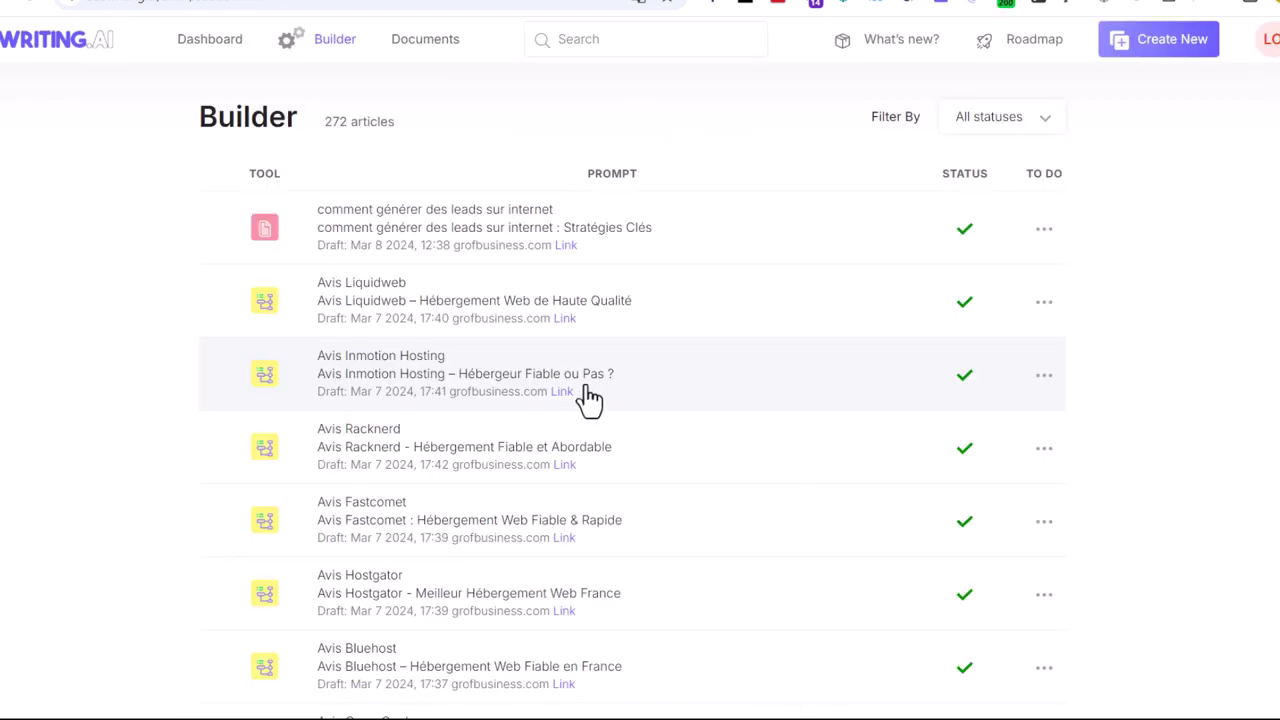
scroll(510, 455, "down", 4)
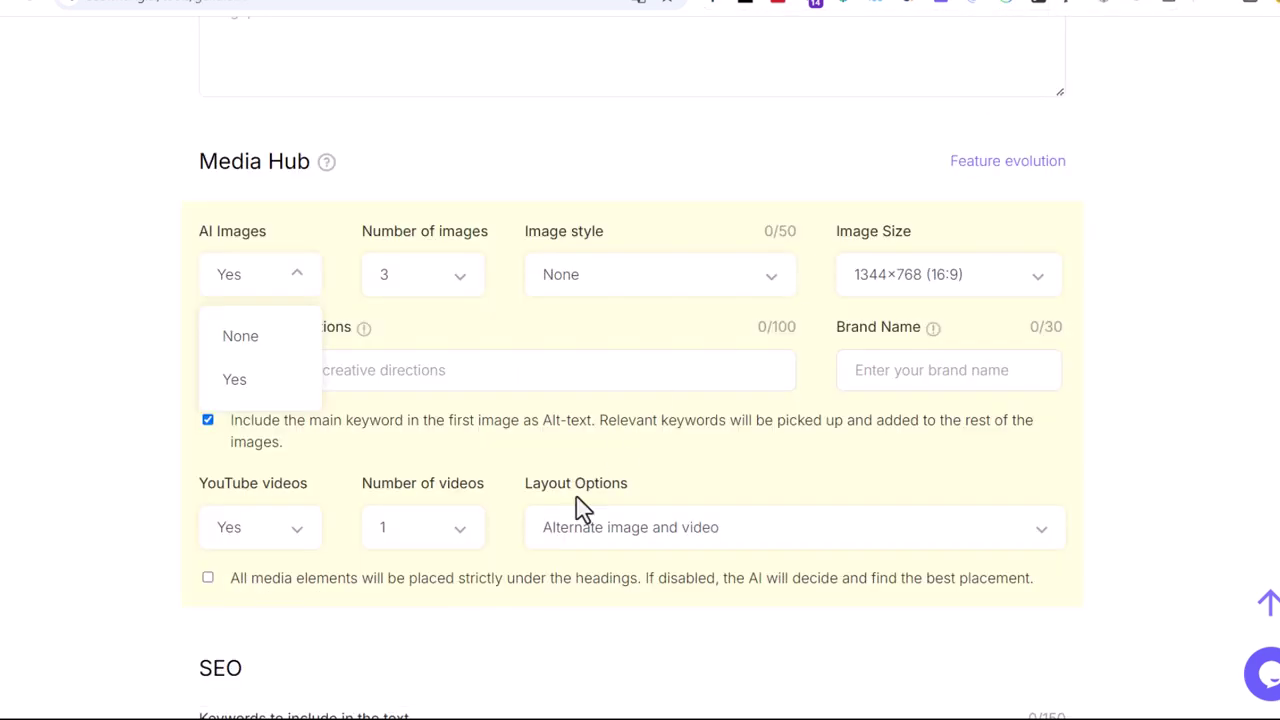
- Keep AI Images set to Yes in the Media Hub and set the number of images to 5
scroll(550, 480, "down", 2)
scroll(400, 450, "up", 2)
left_click(236, 384)
left_click(446, 277)
scroll(430, 560, "down", 3)
scroll(423, 531, "up", 3)
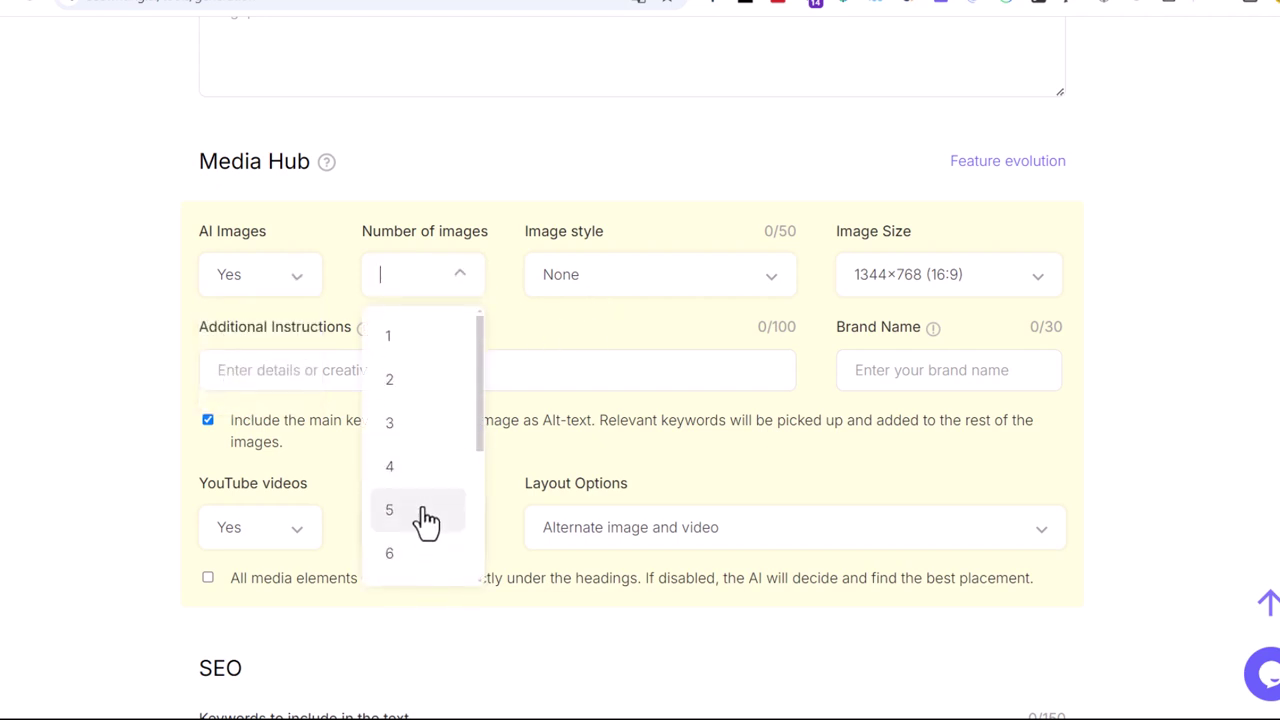
left_click(427, 512)
- Look through the available image styles and image sizes, keeping None as the style and 1344×768 (16:9) as the size
left_click(661, 287)
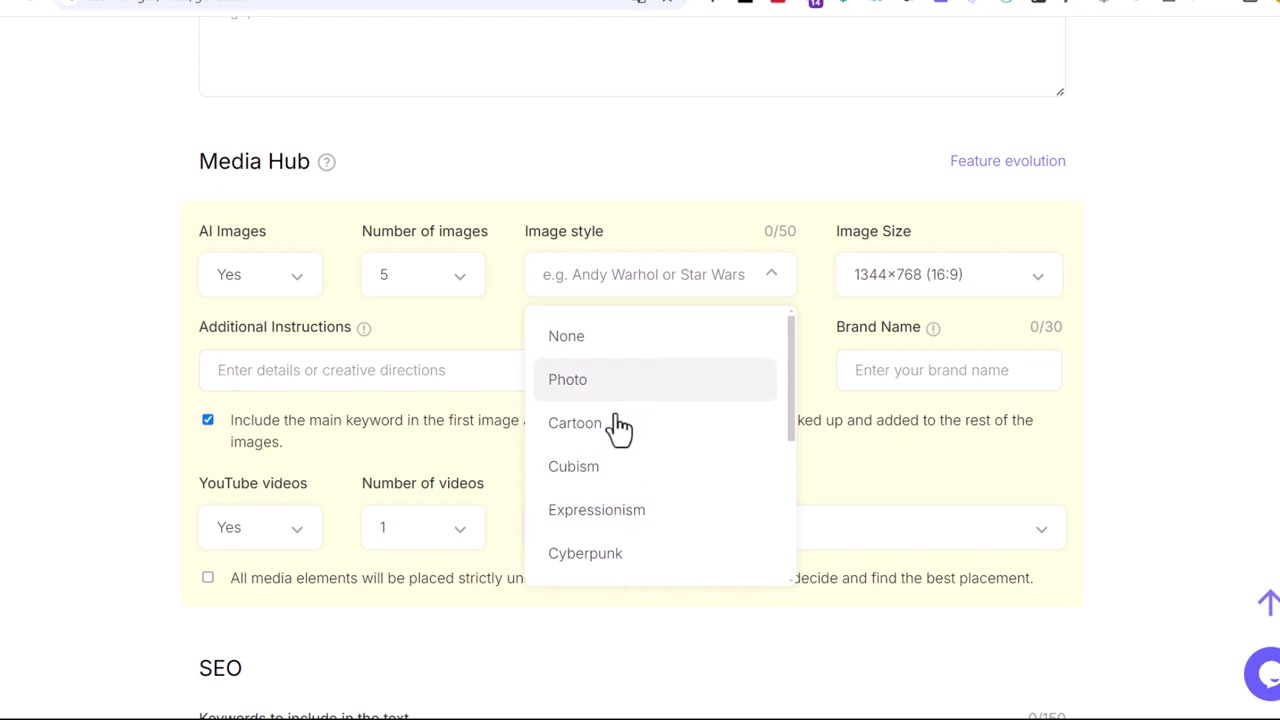
scroll(630, 525, "down", 3)
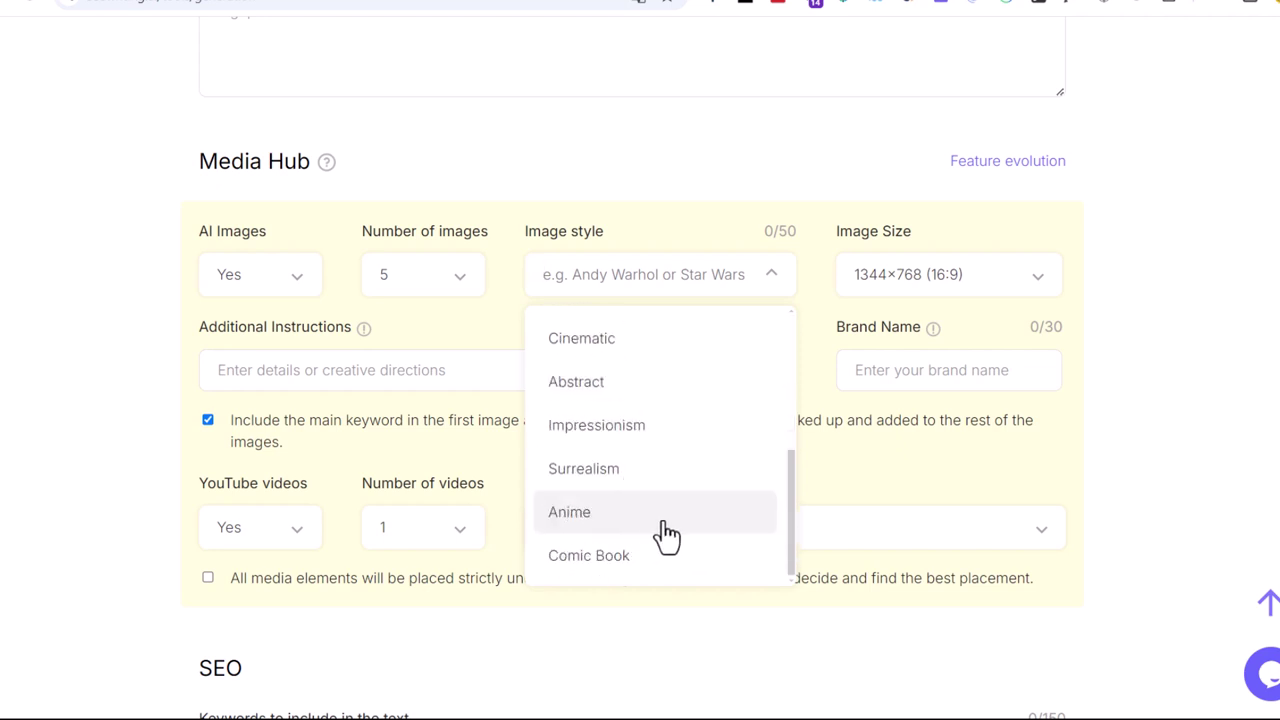
scroll(663, 497, "up", 1)
scroll(663, 497, "up", 5)
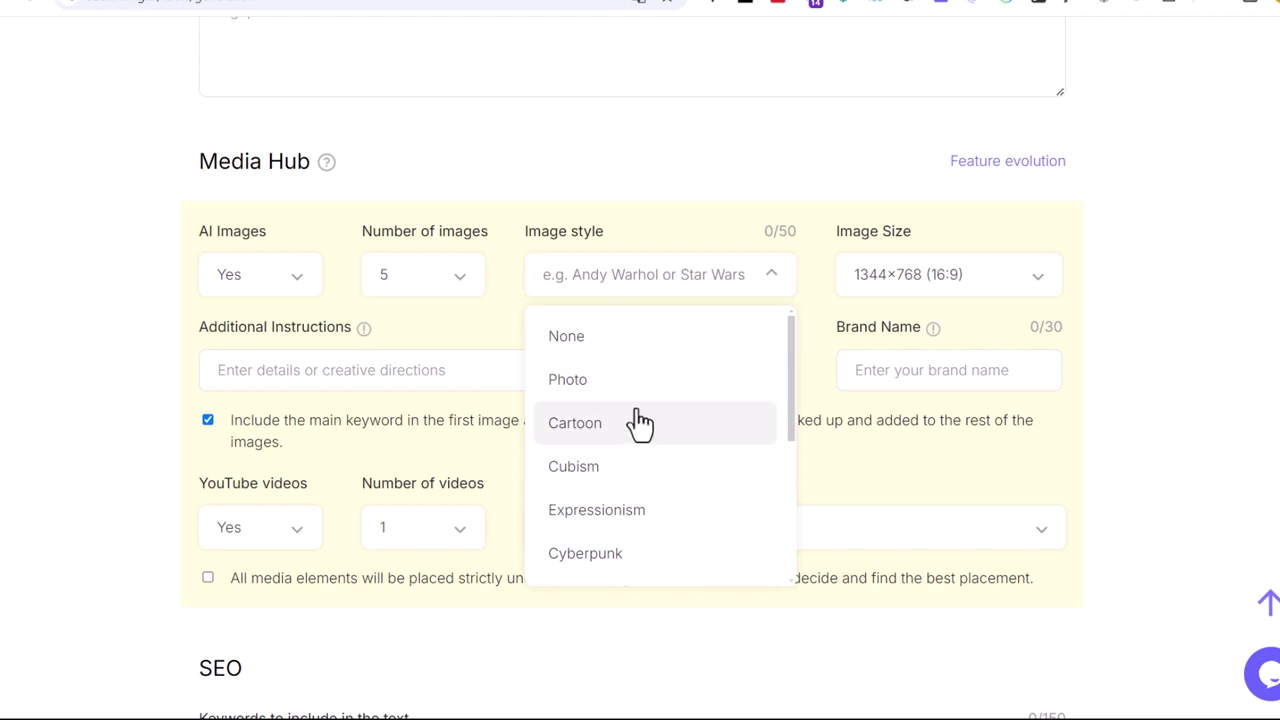
left_click(916, 286)
left_click(848, 323)
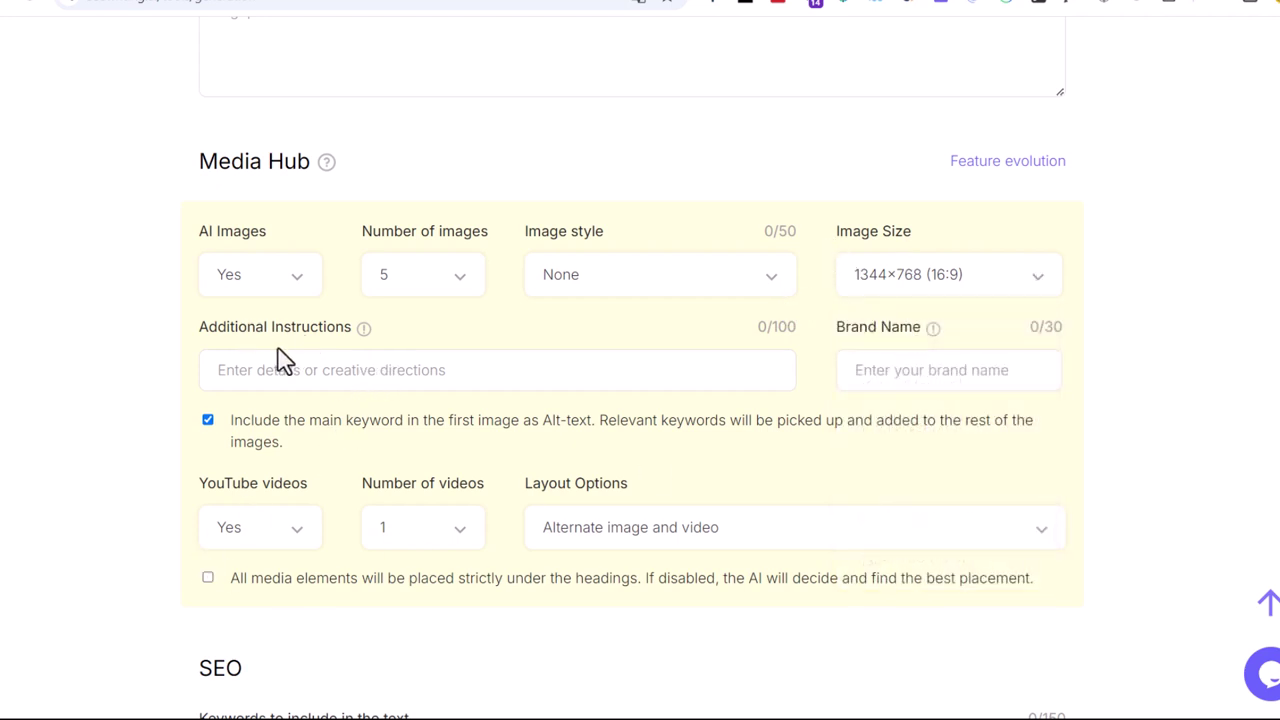
- Enter grofbusiness.com as the brand name for the article's images
left_click(900, 372)
type("grofbusiness.com")
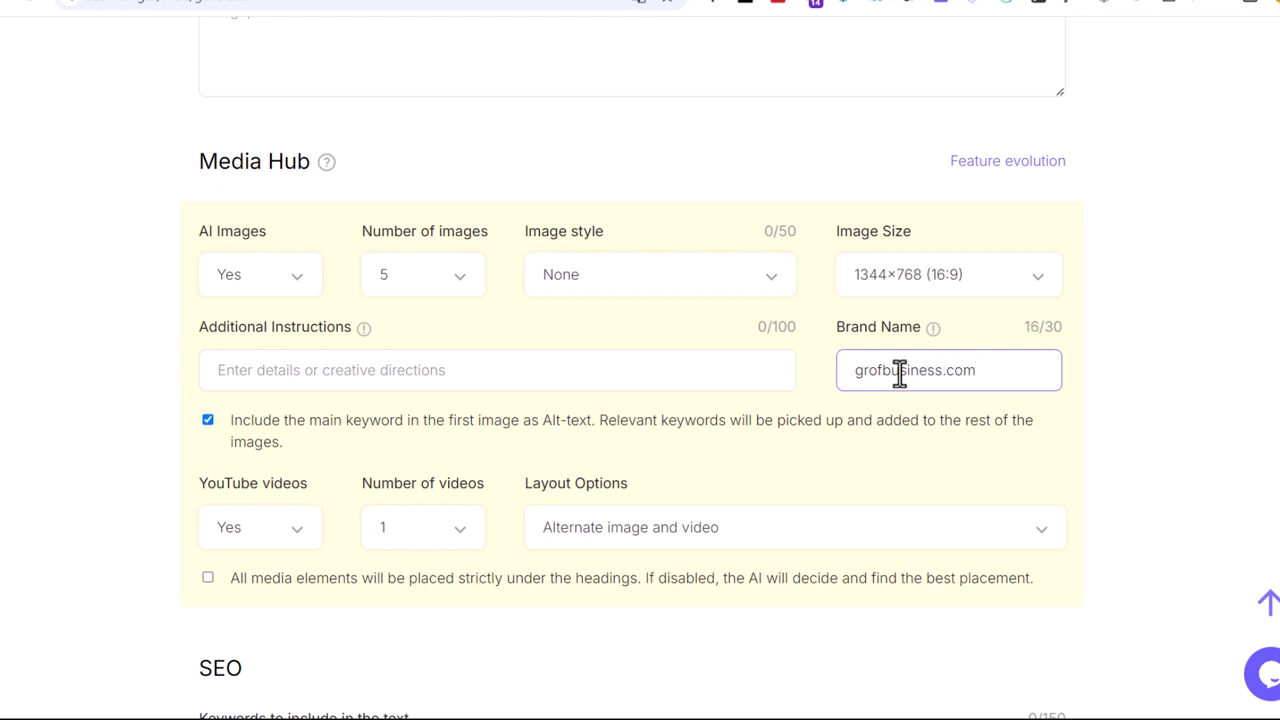
- Look through the generated Hostgator article from the introduction to the FAQ, examining its images, tables, headings and word count
left_click(457, 370)
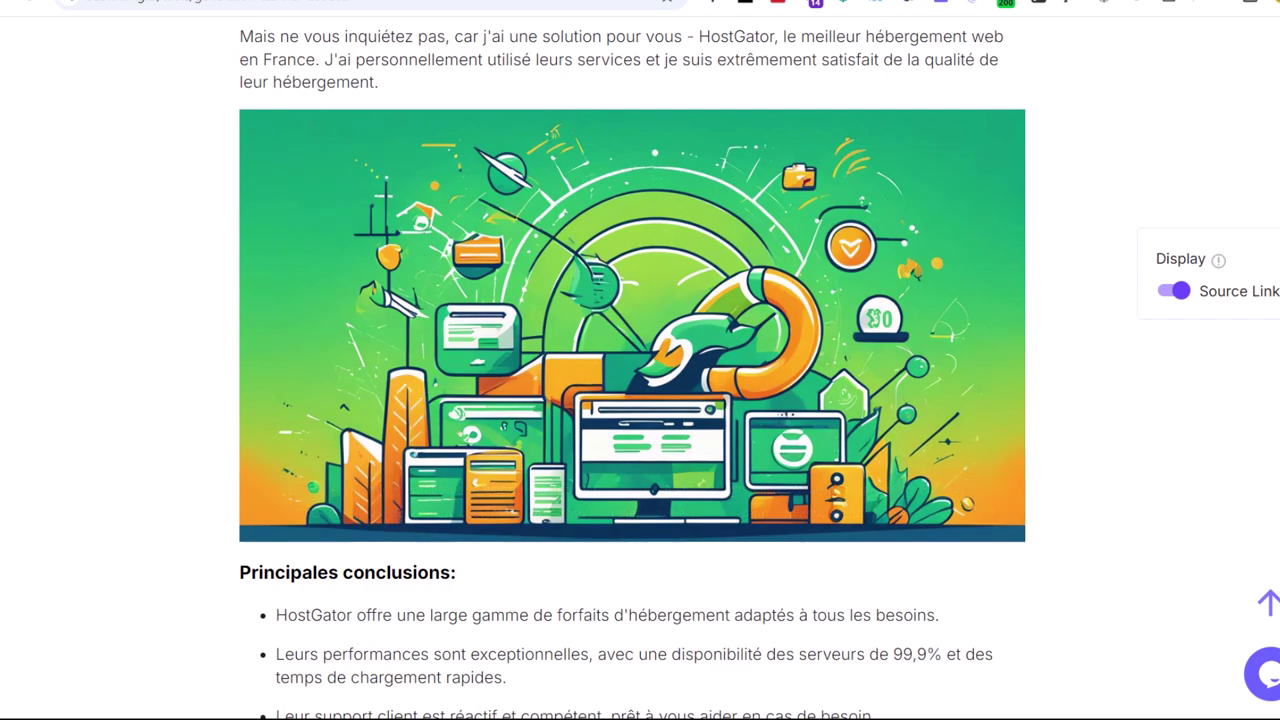
scroll(506, 120, "up", 4)
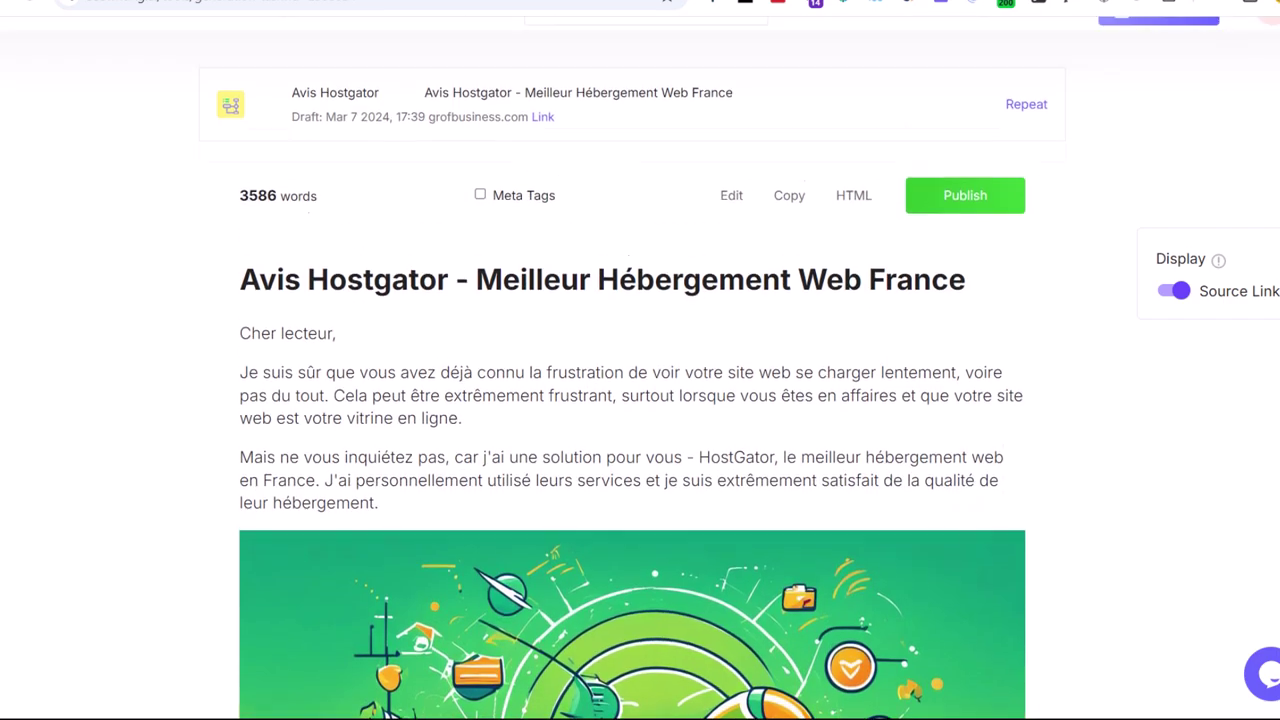
scroll(805, 243, "down", 3)
scroll(805, 243, "down", 20)
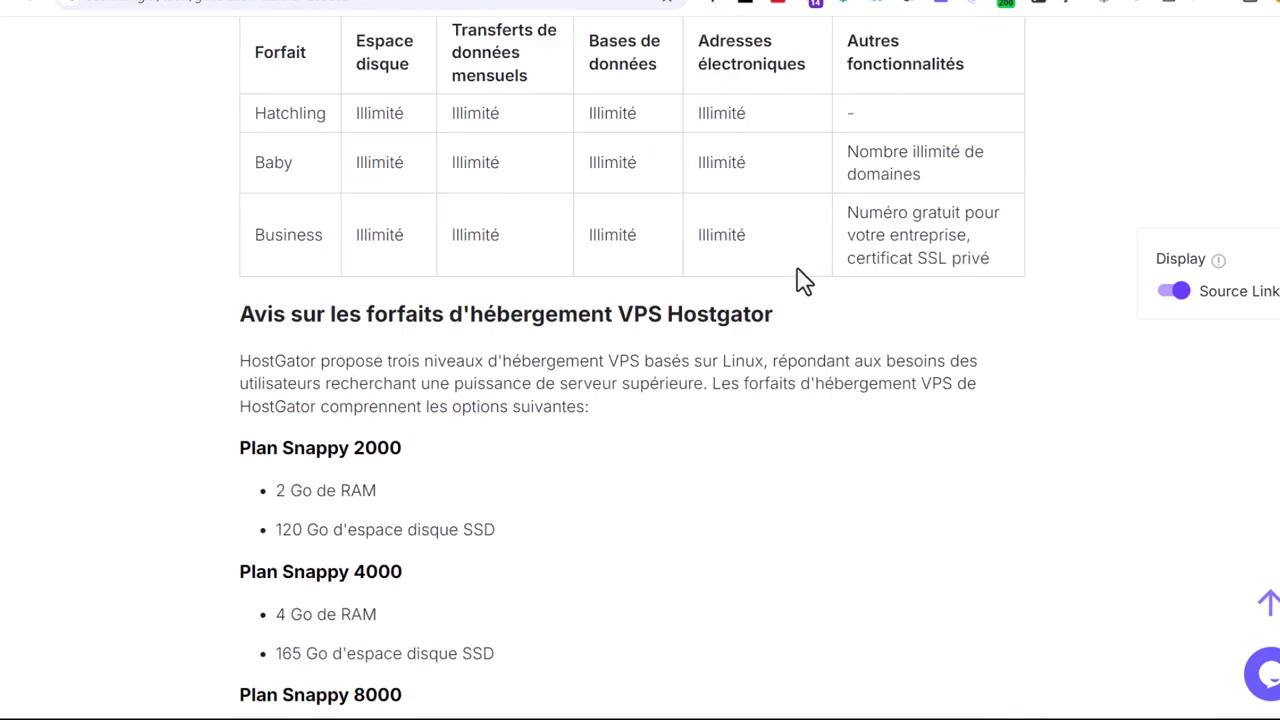
scroll(800, 285, "down", 20)
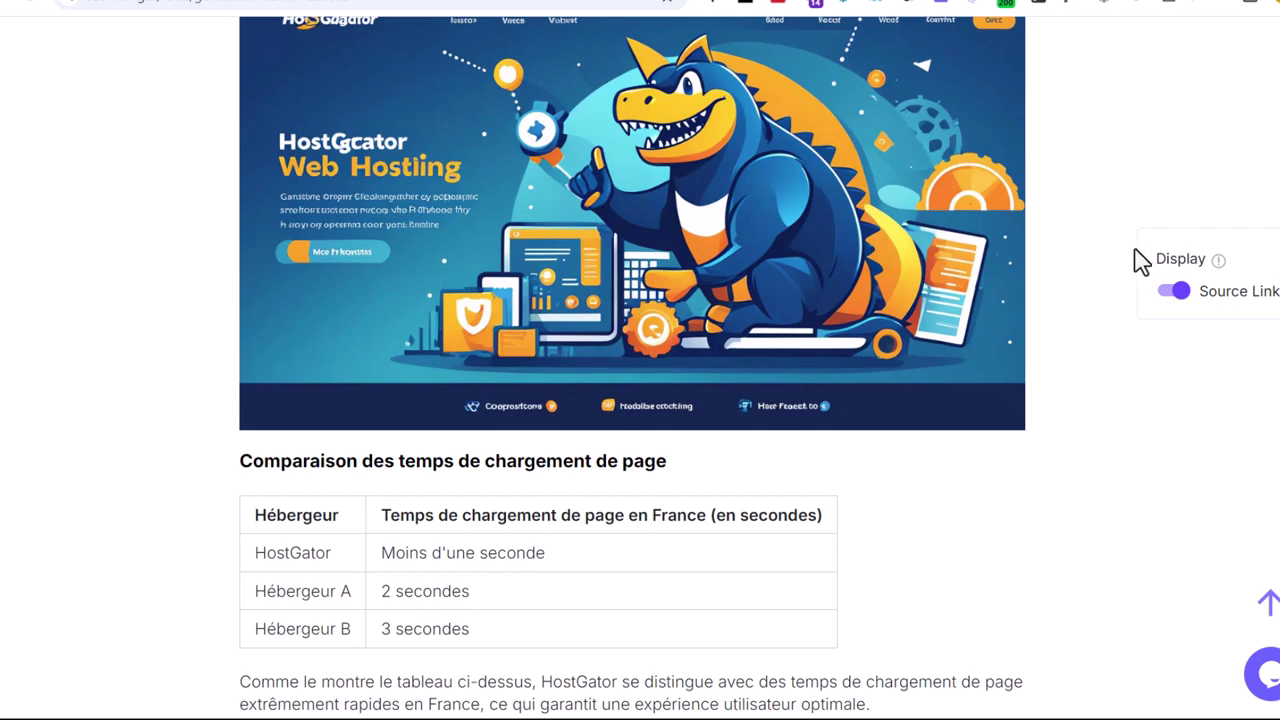
scroll(1137, 262, "up", 3)
scroll(1138, 258, "down", 2)
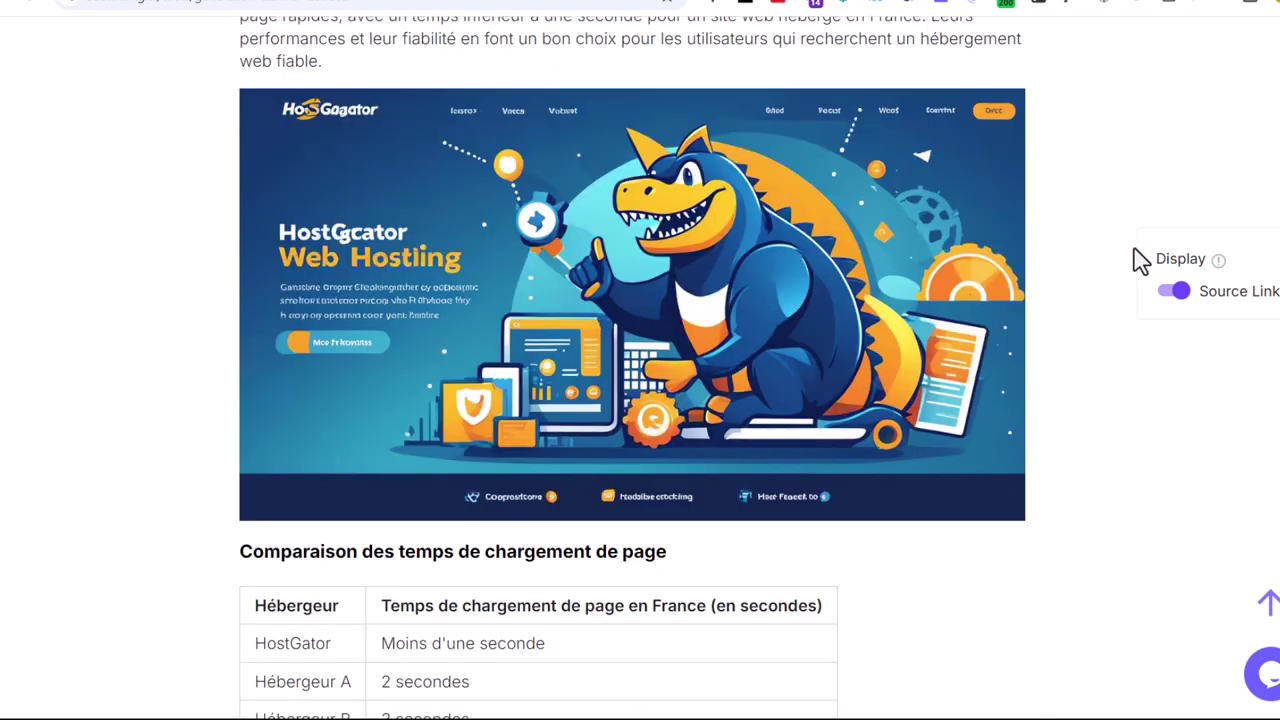
scroll(1140, 260, "down", 15)
scroll(1150, 272, "down", 3)
scroll(1104, 340, "up", 4)
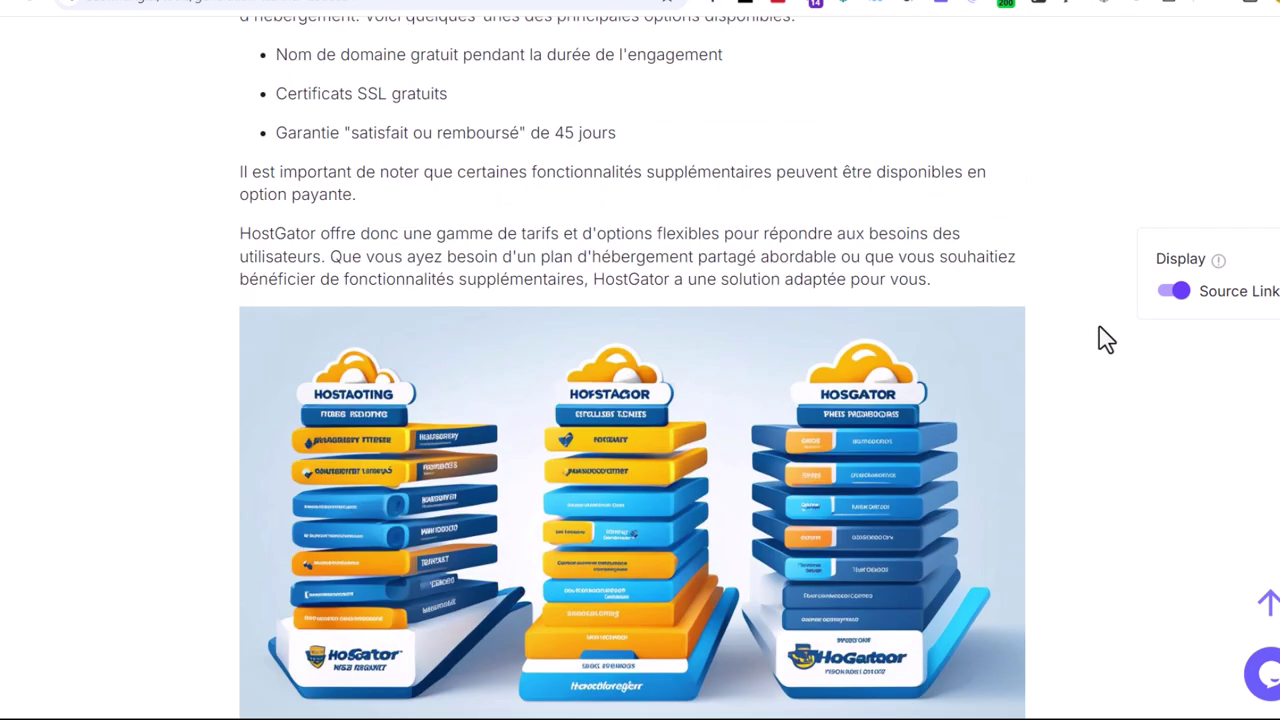
scroll(1104, 340, "down", 17)
scroll(1098, 343, "down", 5)
scroll(1108, 103, "up", 6)
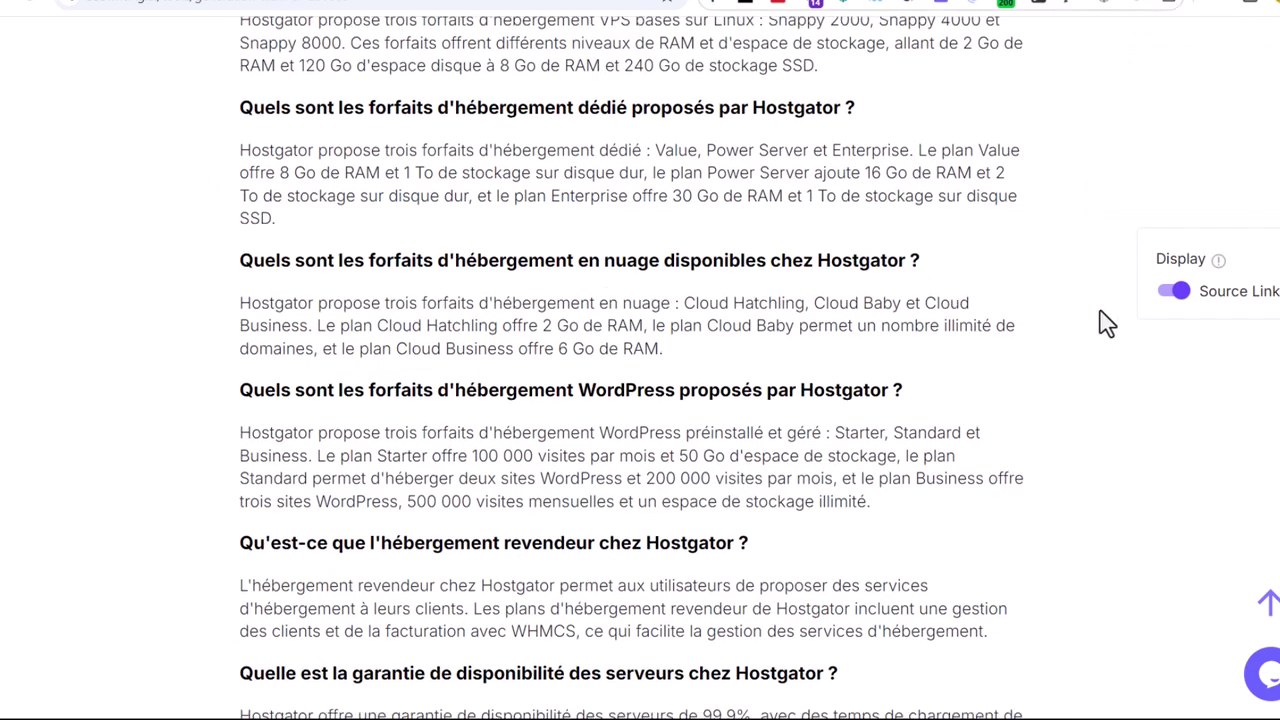
scroll(1106, 323, "up", 15)
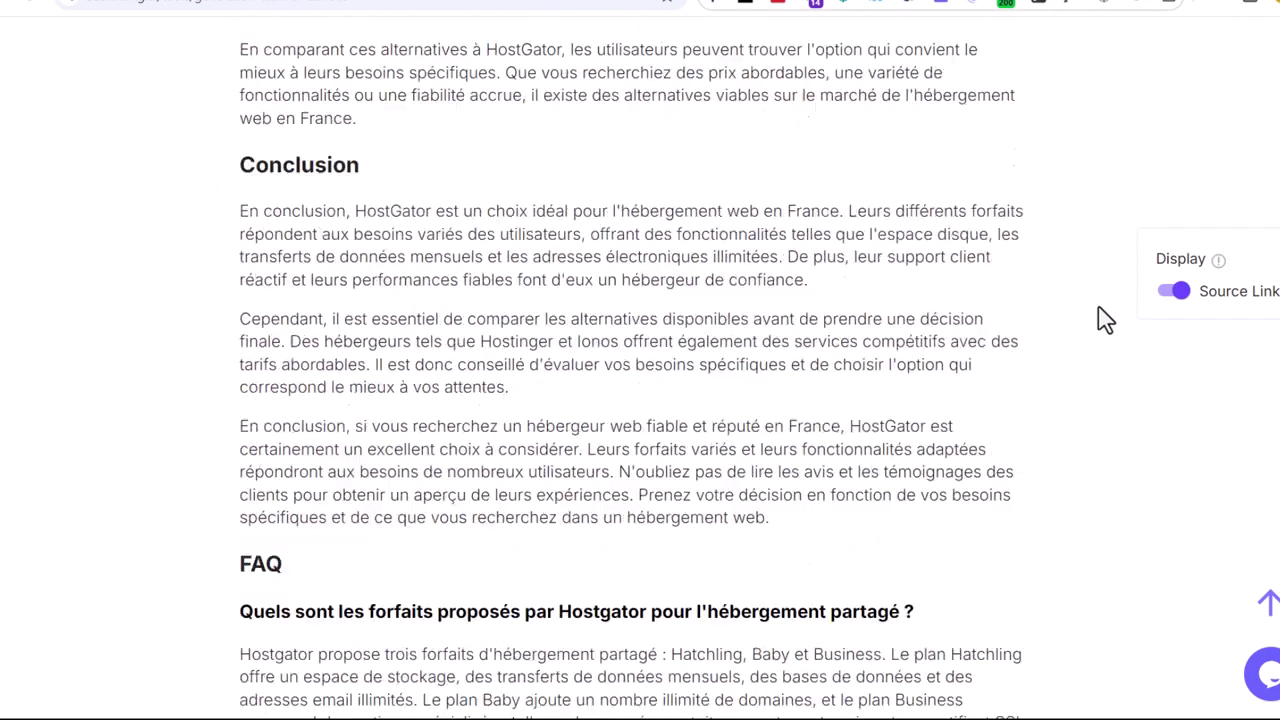
scroll(1101, 322, "up", 20)
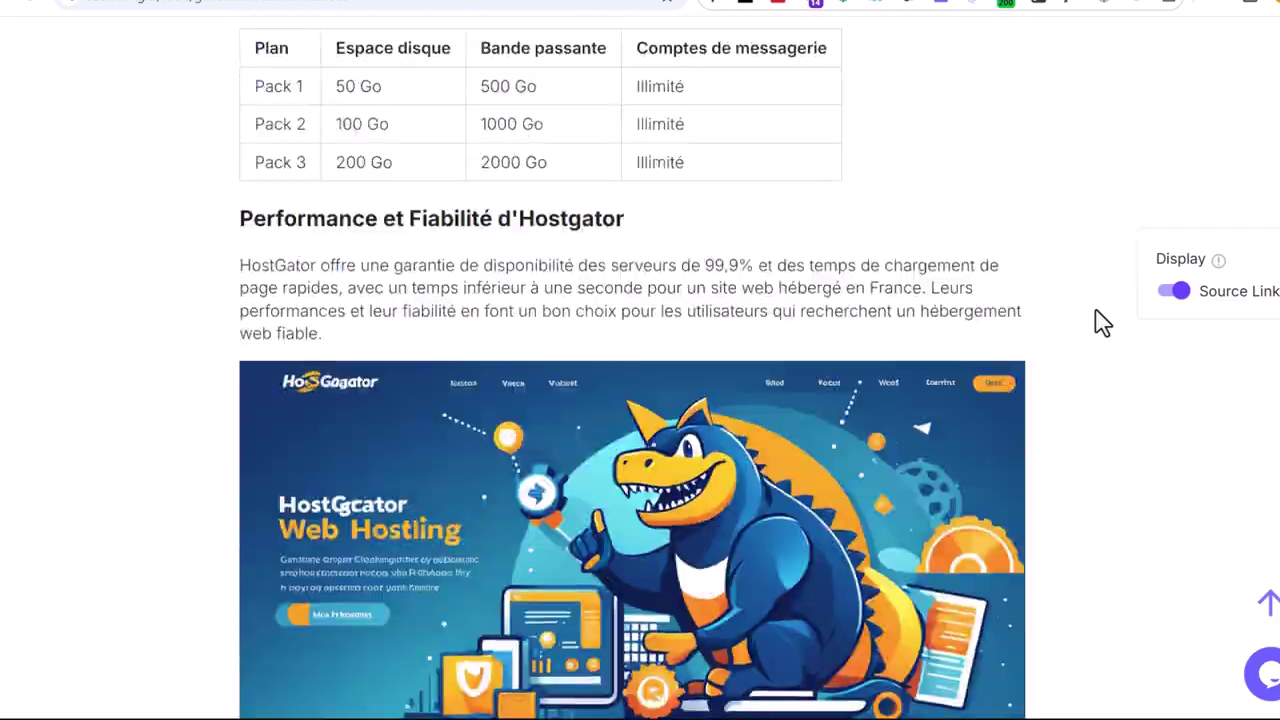
scroll(1141, 338, "up", 20)
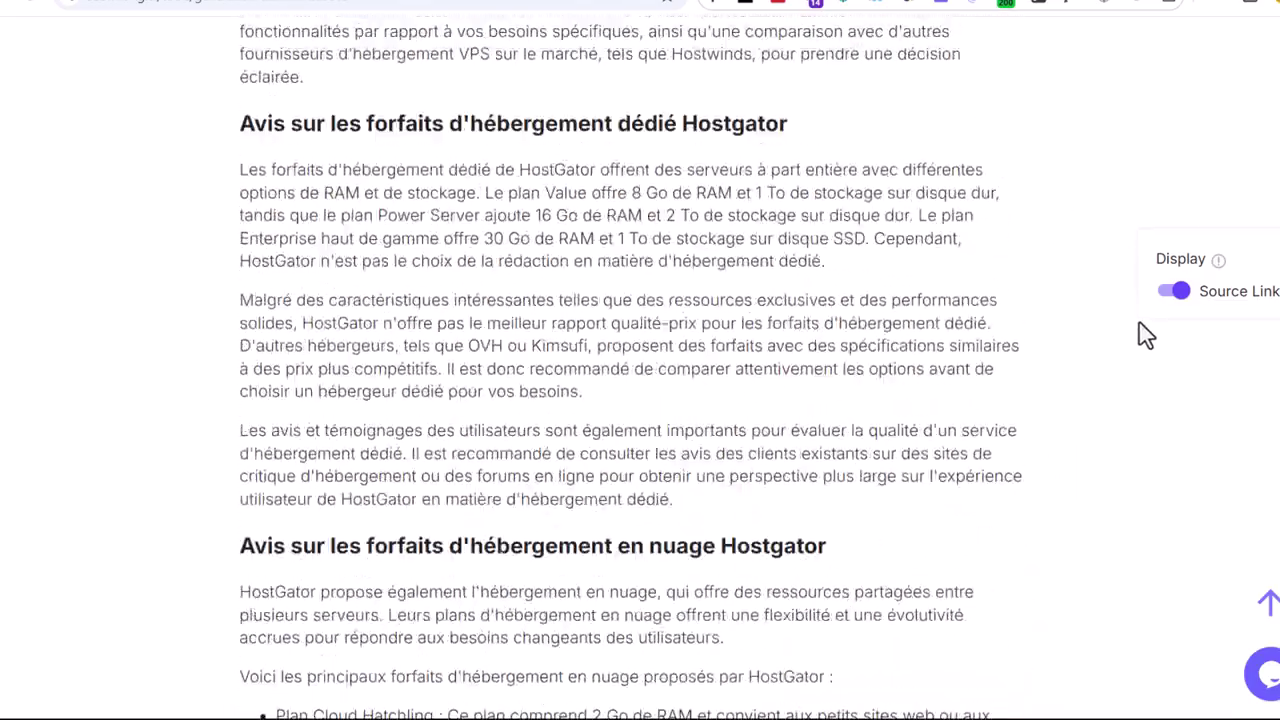
scroll(1150, 333, "up", 15)
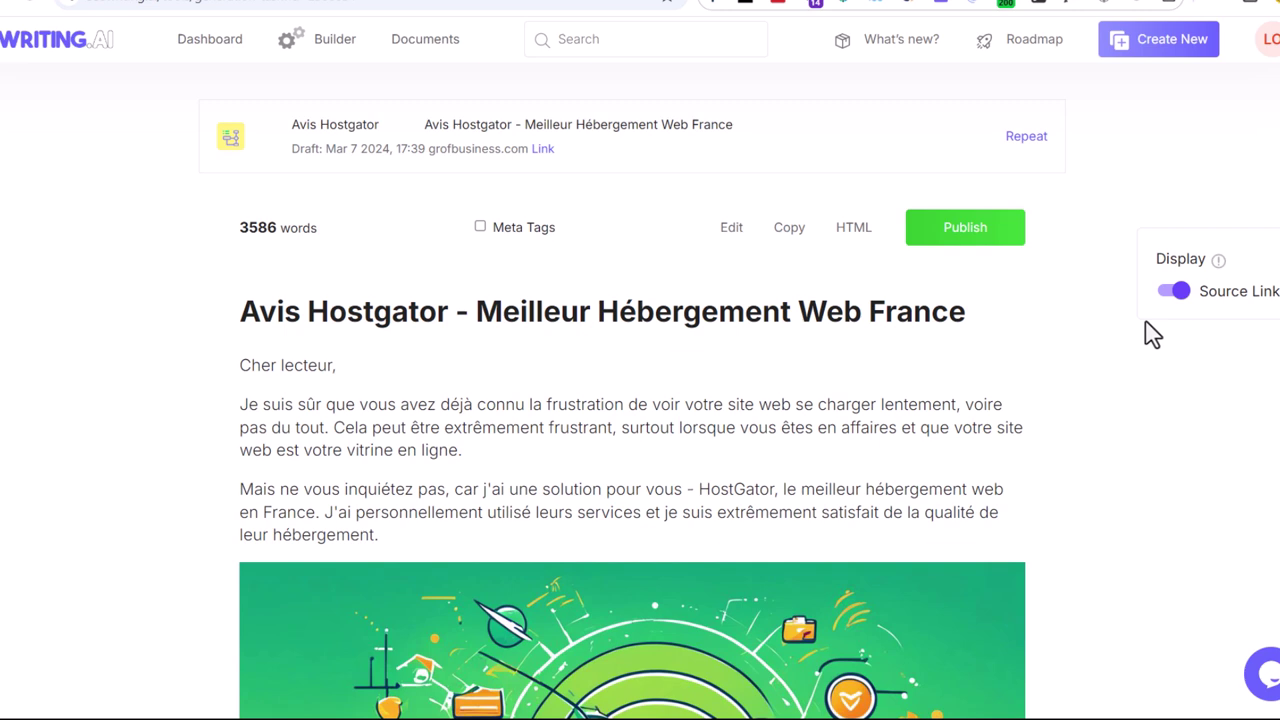
left_click_drag(221, 237, 322, 225)
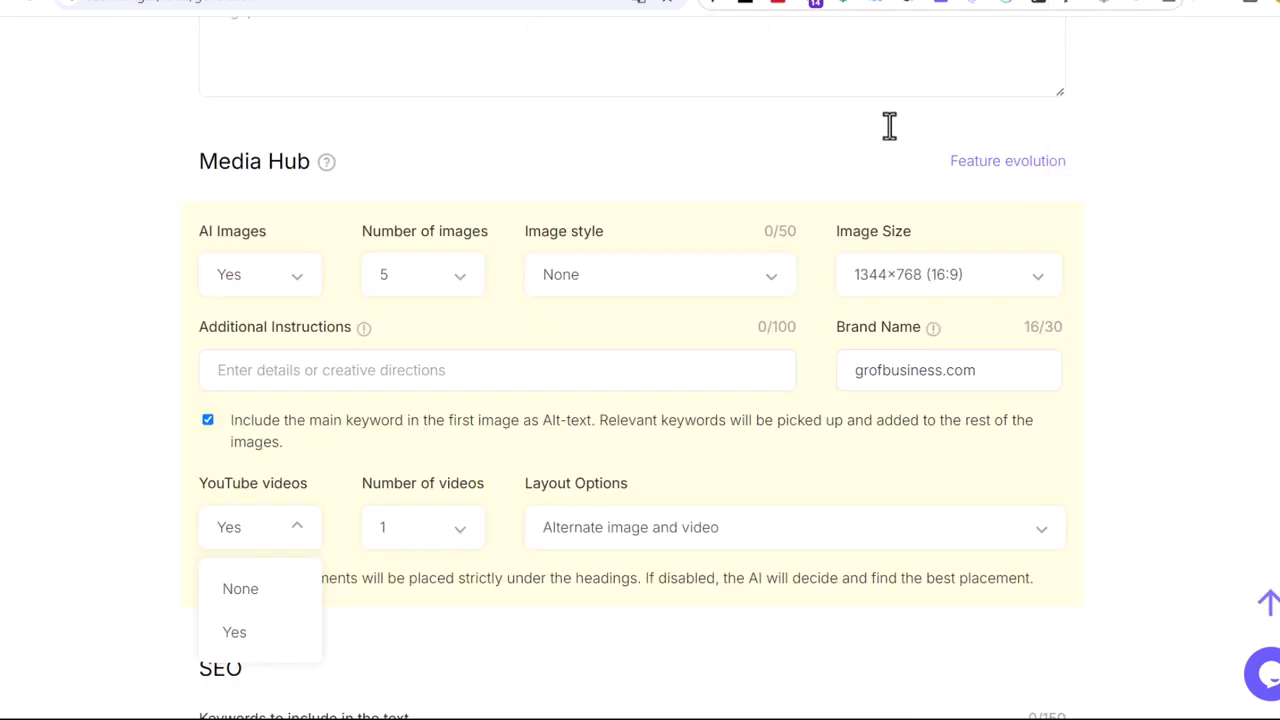
- Keep YouTube videos at Yes with 1 video and alternating image and video layout, and enable placing all media strictly under the headings
scroll(620, 437, "down", 2)
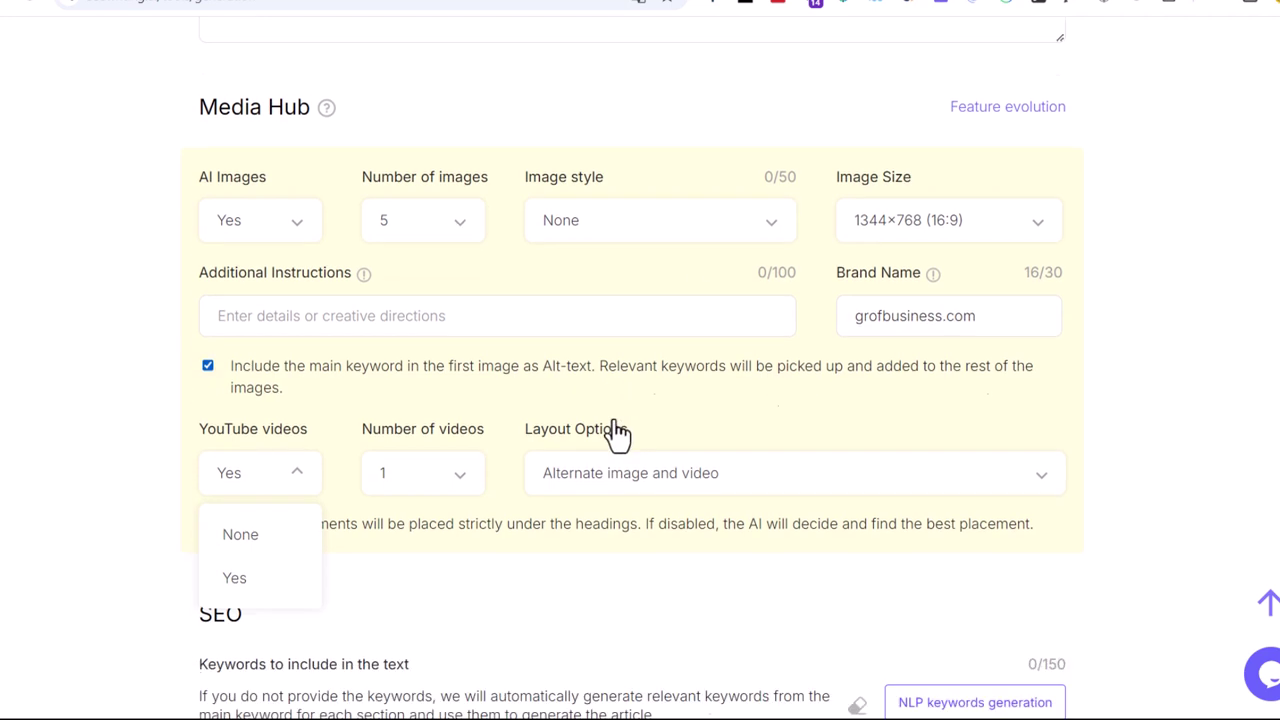
left_click(443, 349)
left_click(437, 357)
scroll(440, 570, "down", 3)
scroll(445, 550, "up", 3)
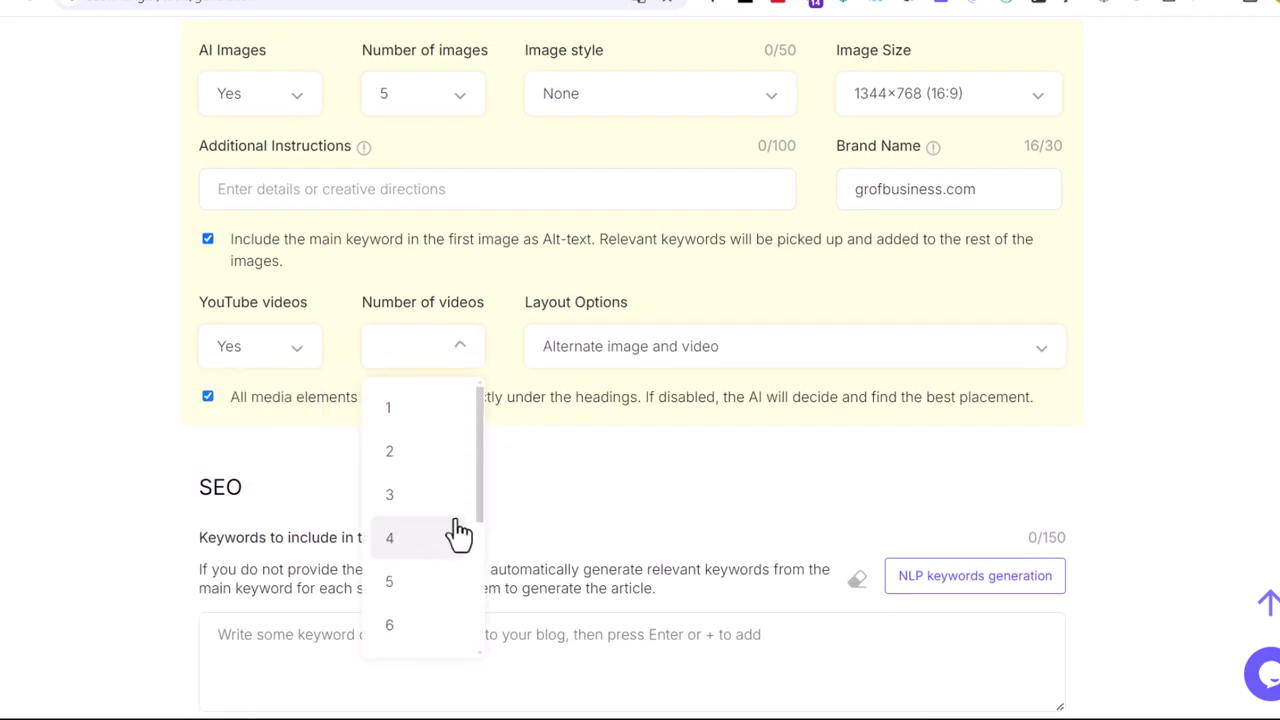
left_click(797, 363)
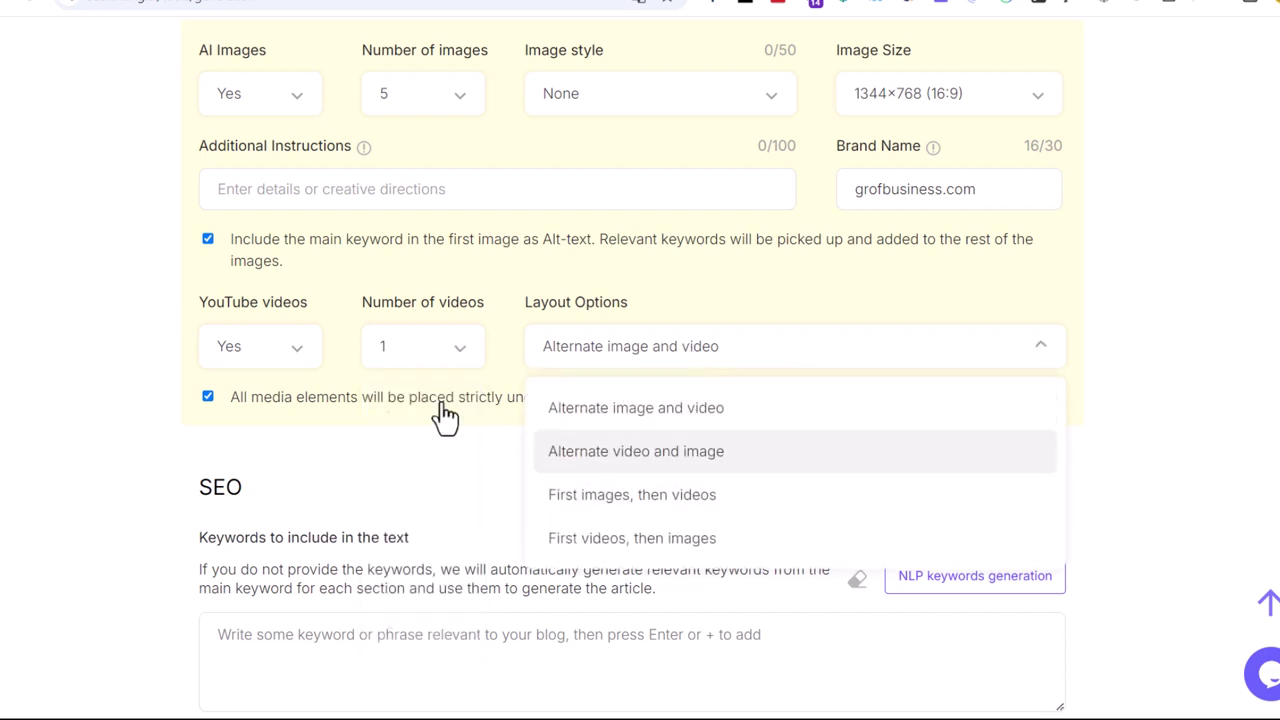
left_click(391, 362)
scroll(375, 521, "down", 2)
left_click(320, 443)
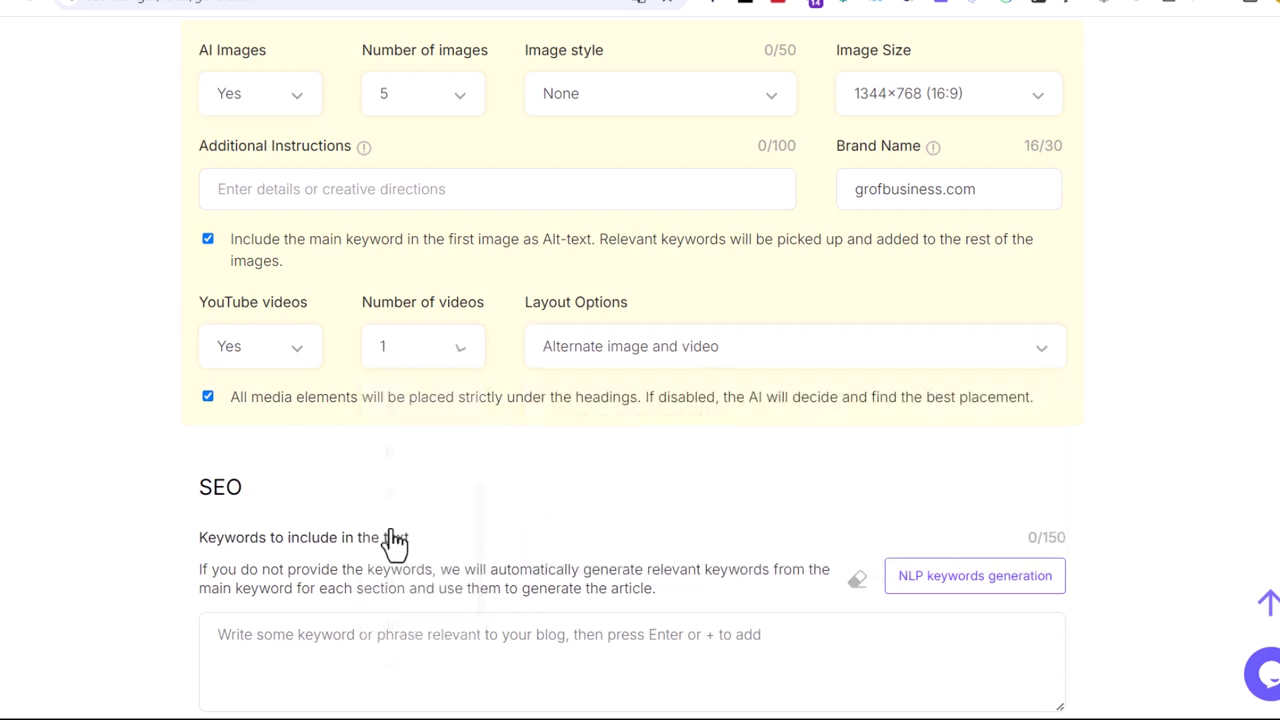
- Review the SEO section's NLP keywords generation option alongside the post's main keyword
scroll(390, 480, "down", 4)
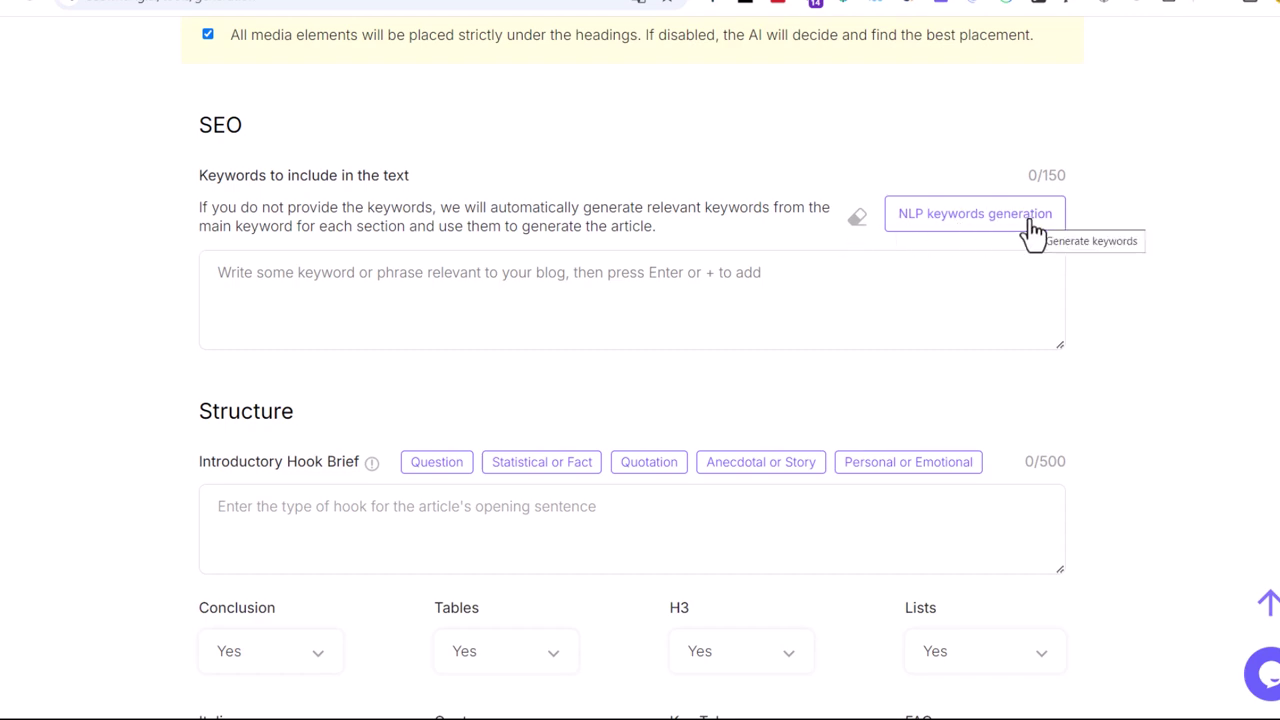
scroll(1195, 243, "up", 15)
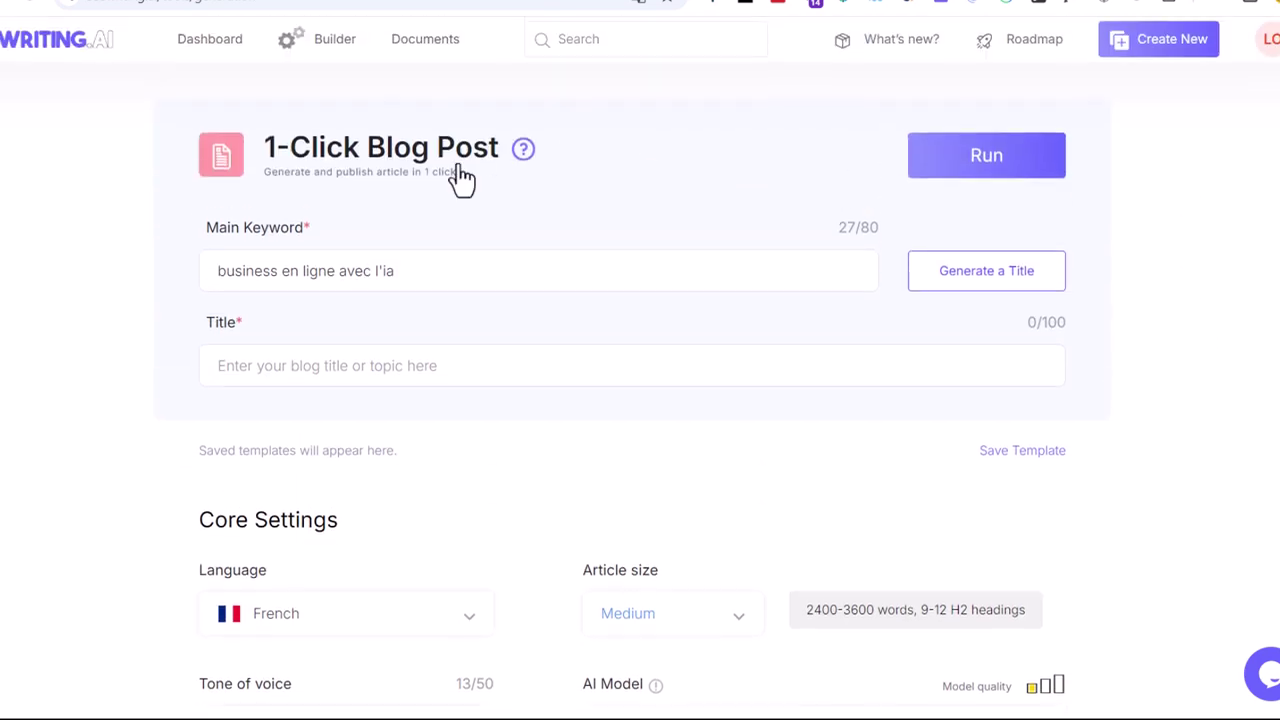
left_click_drag(466, 271, 14, 275)
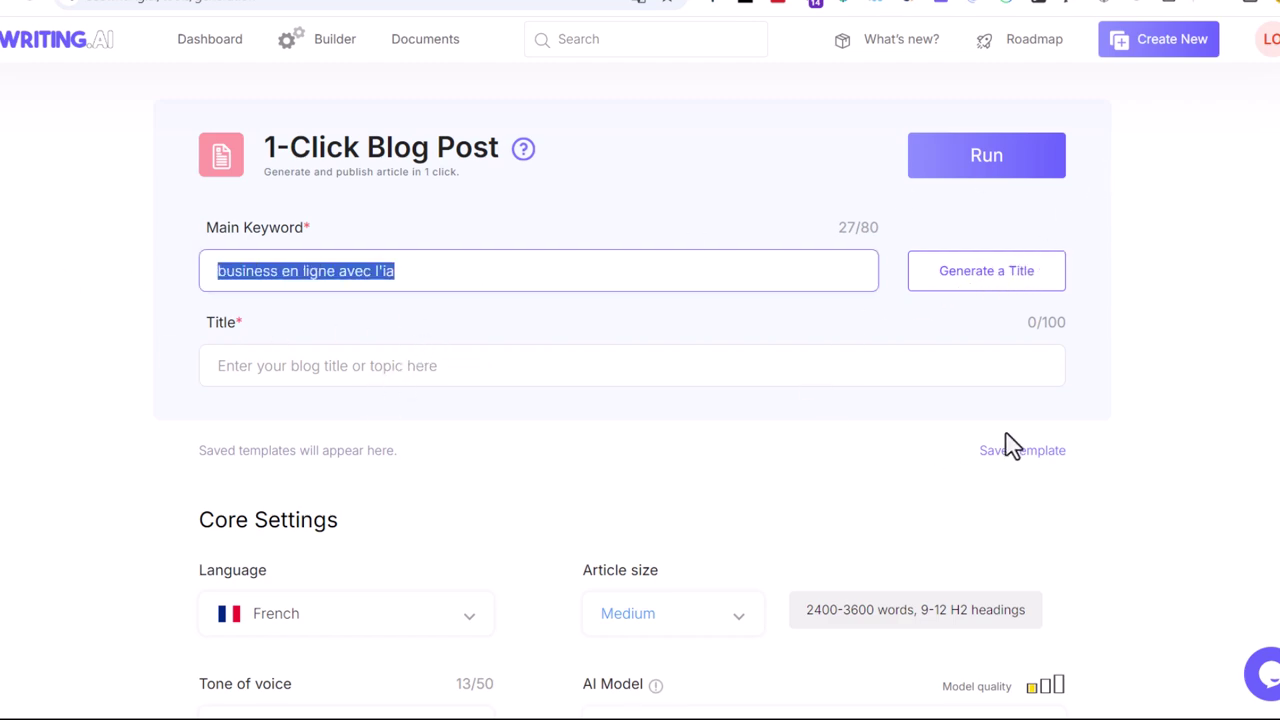
scroll(1250, 315, "down", 10)
scroll(1256, 318, "down", 12)
scroll(1250, 322, "up", 7)
scroll(1250, 316, "up", 4)
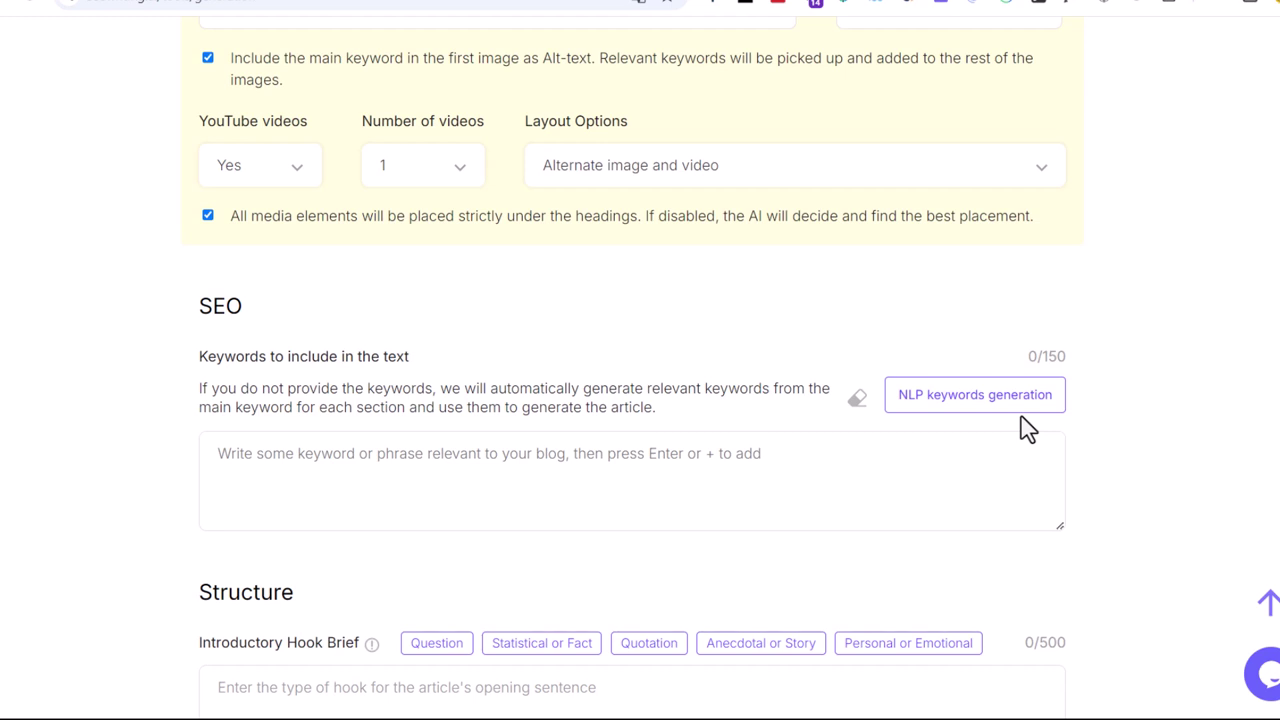
- Fill the Introductory Hook Brief with the Anecdotal or Story preset, checking the Hostgator article's opening for comparison
scroll(1060, 429, "down", 5)
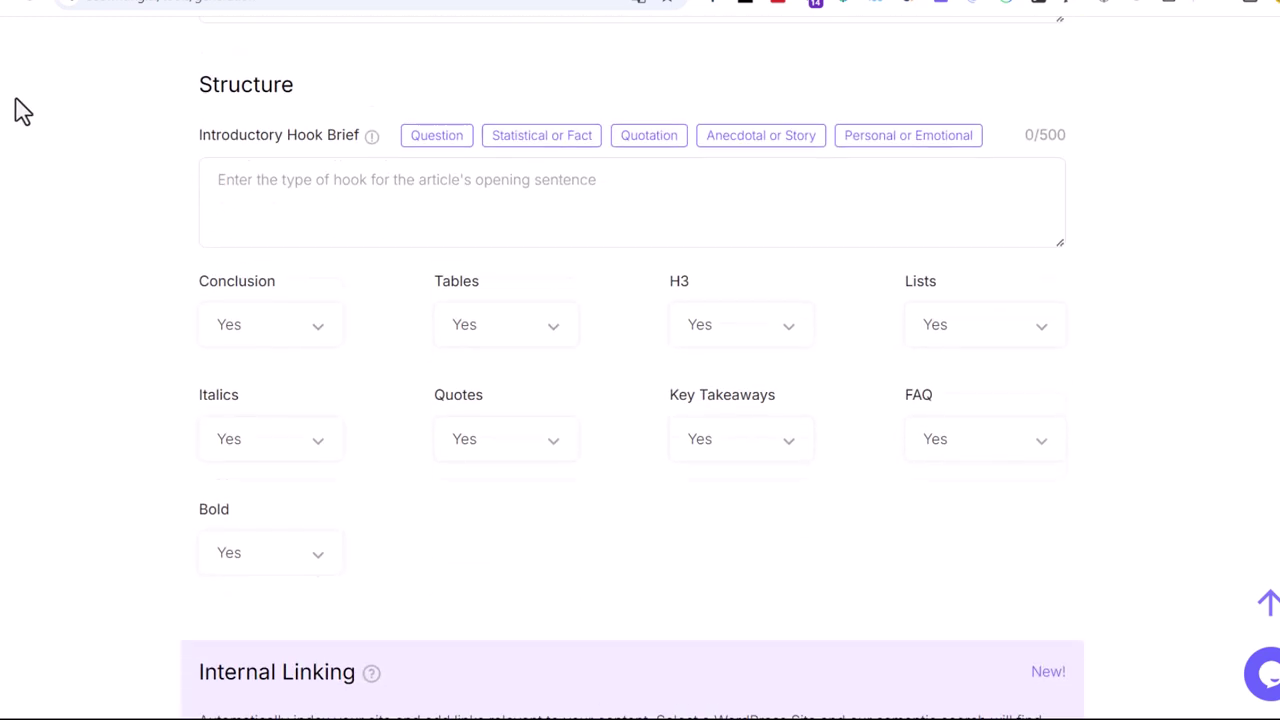
scroll(20, 108, "up", 2)
left_click_drag(197, 232, 330, 234)
left_click_drag(292, 280, 336, 283)
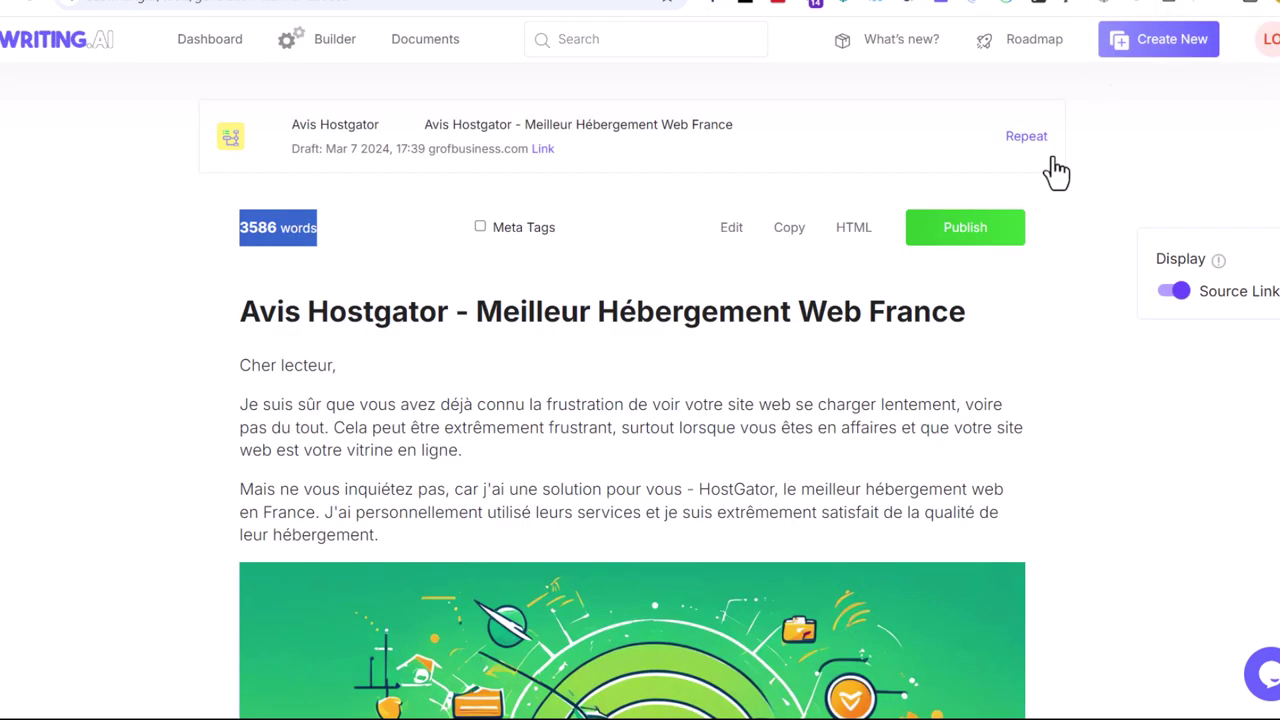
left_click_drag(251, 381, 291, 414)
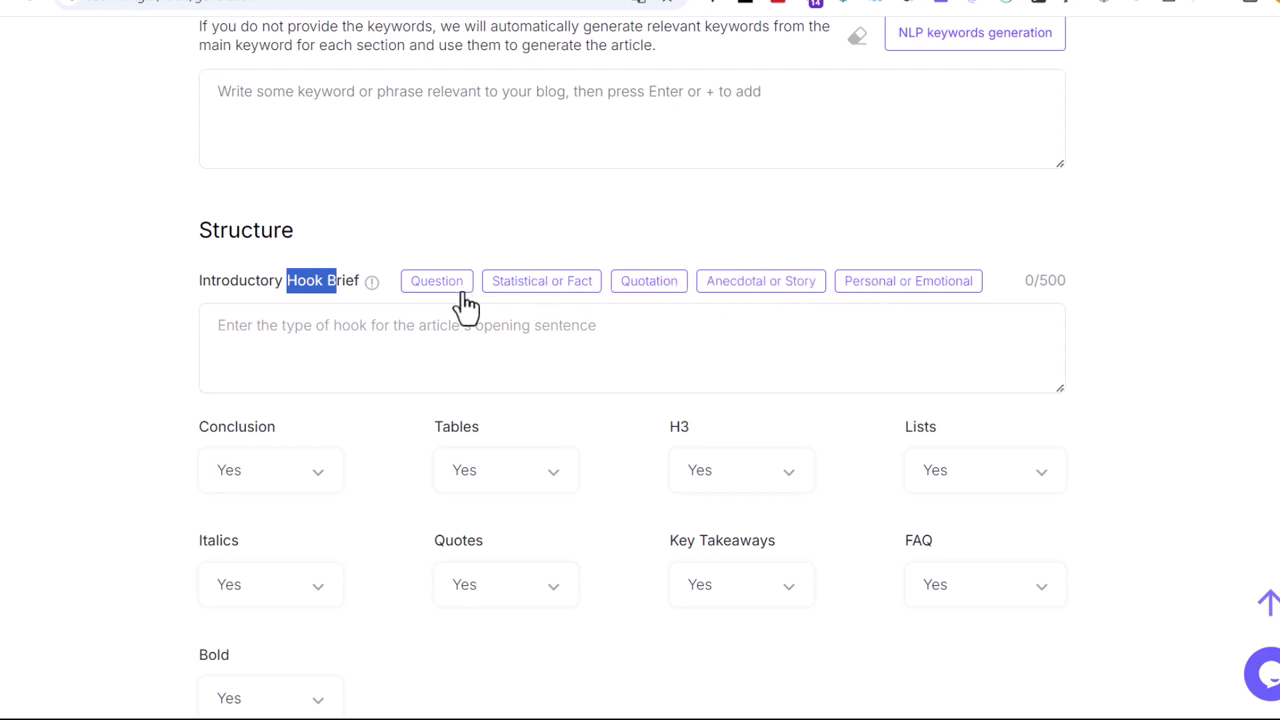
left_click(752, 300)
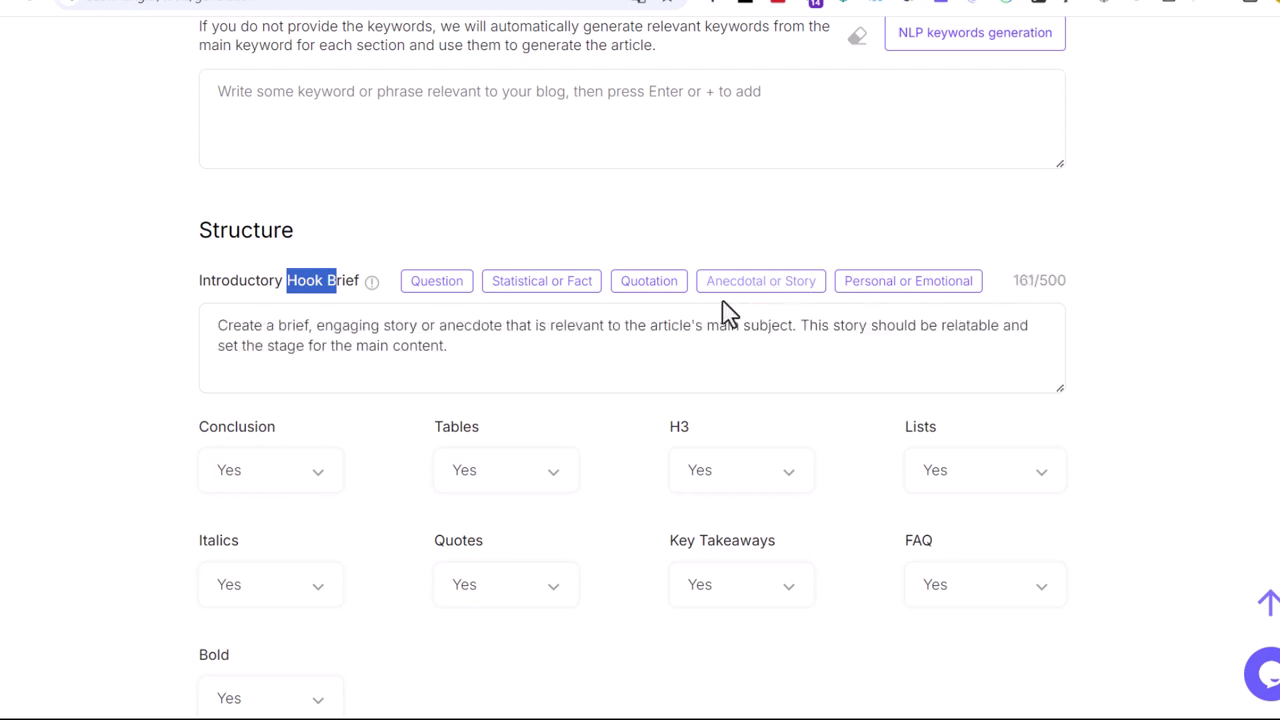
left_click_drag(460, 346, 177, 349)
key("ctrl+a")
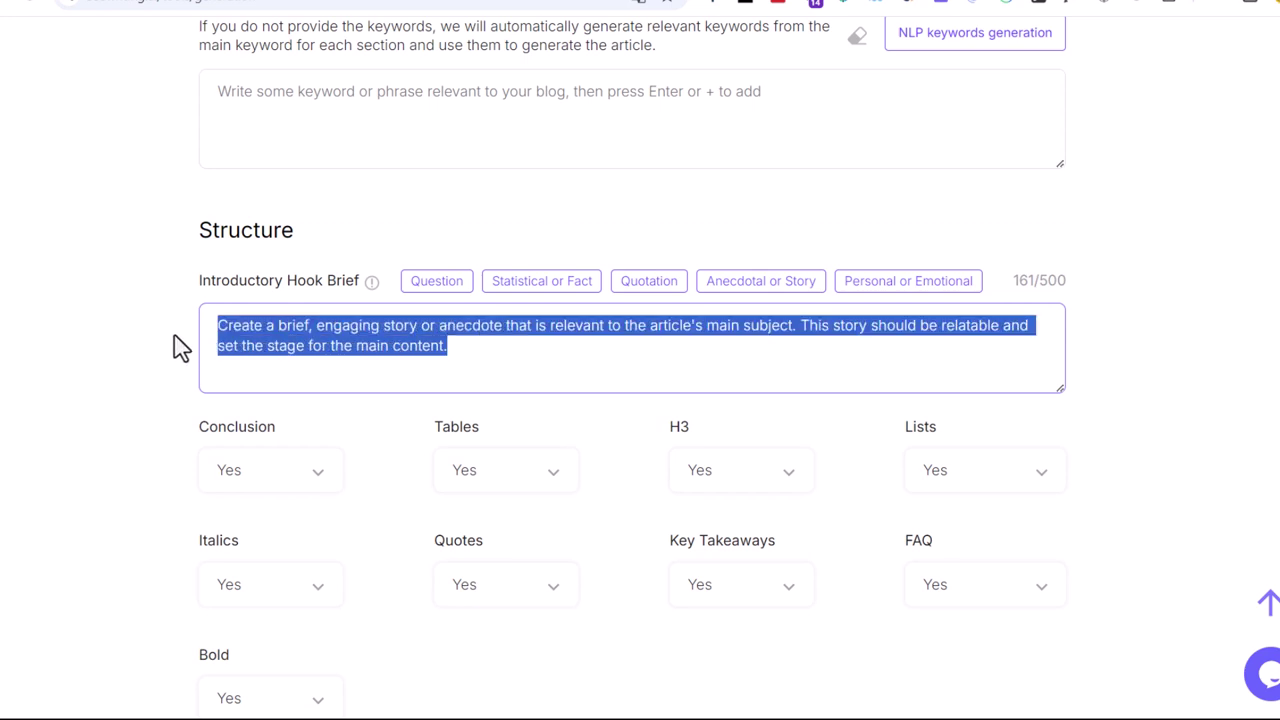
- Examine the hosting plan table in the Hostgator article and check the Structure section's Tables choices, keeping Yes
scroll(180, 347, "down", 3)
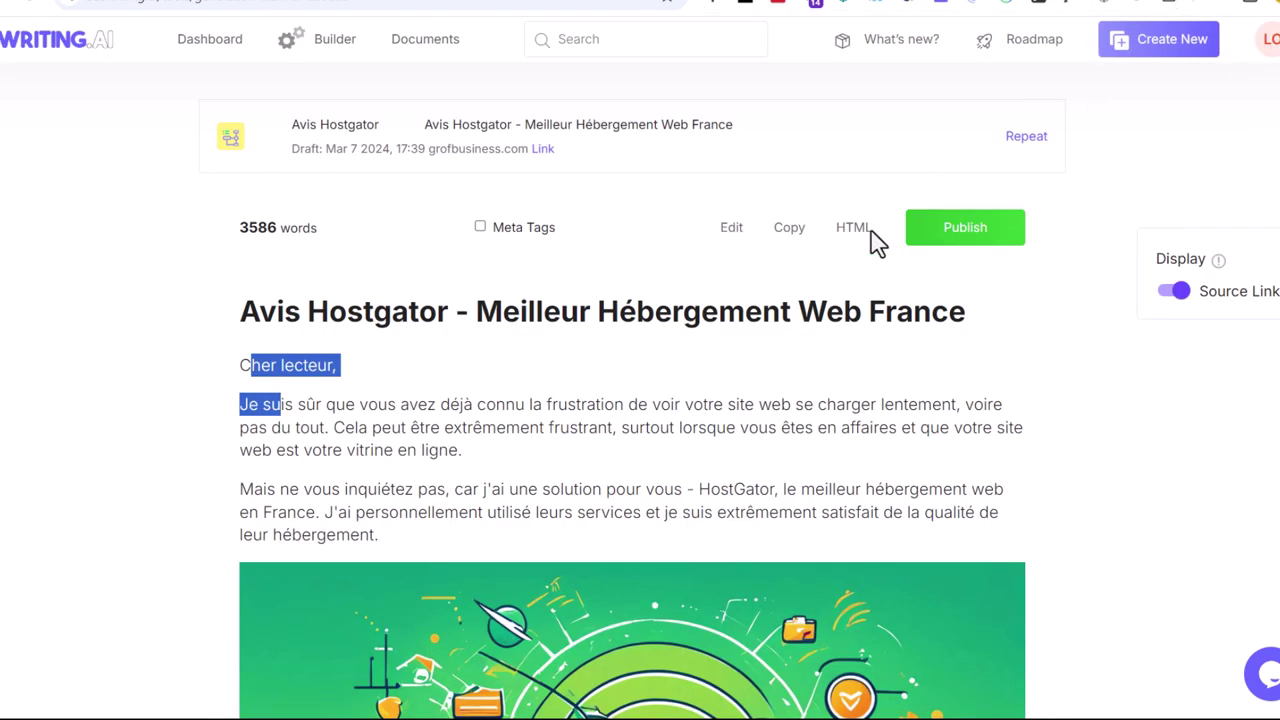
scroll(674, 440, "down", 20)
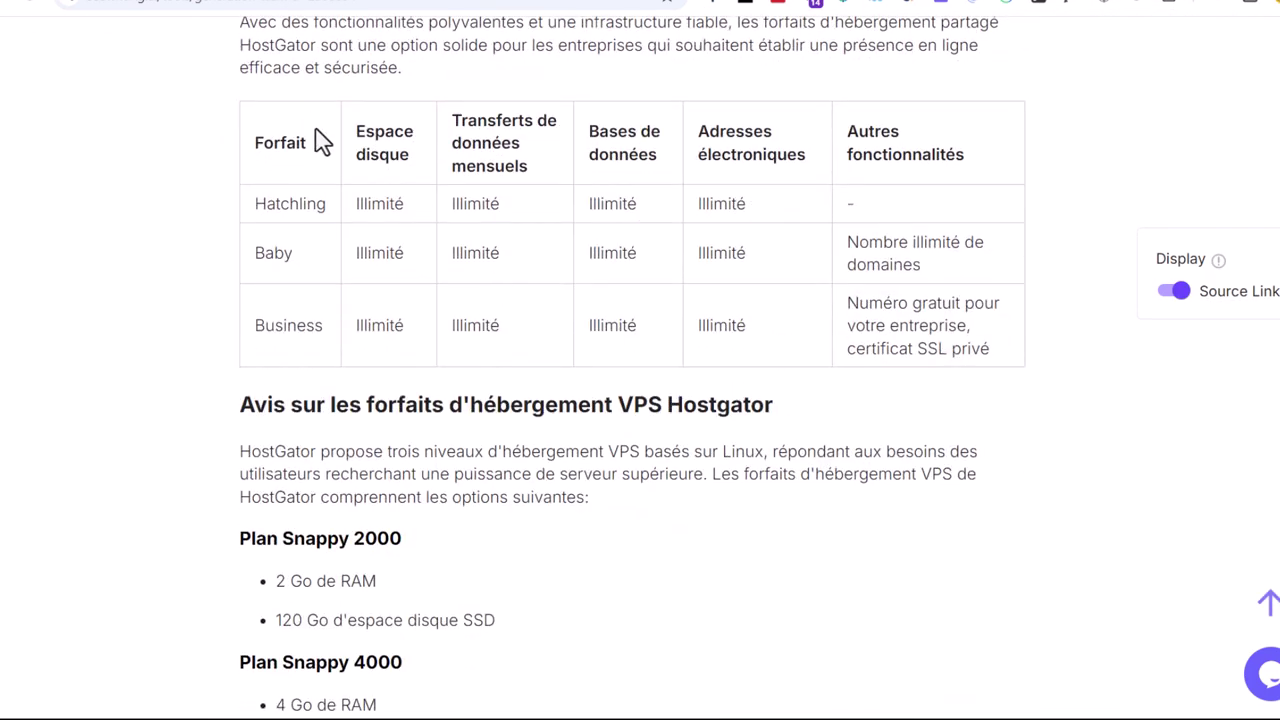
left_click_drag(257, 134, 1030, 355)
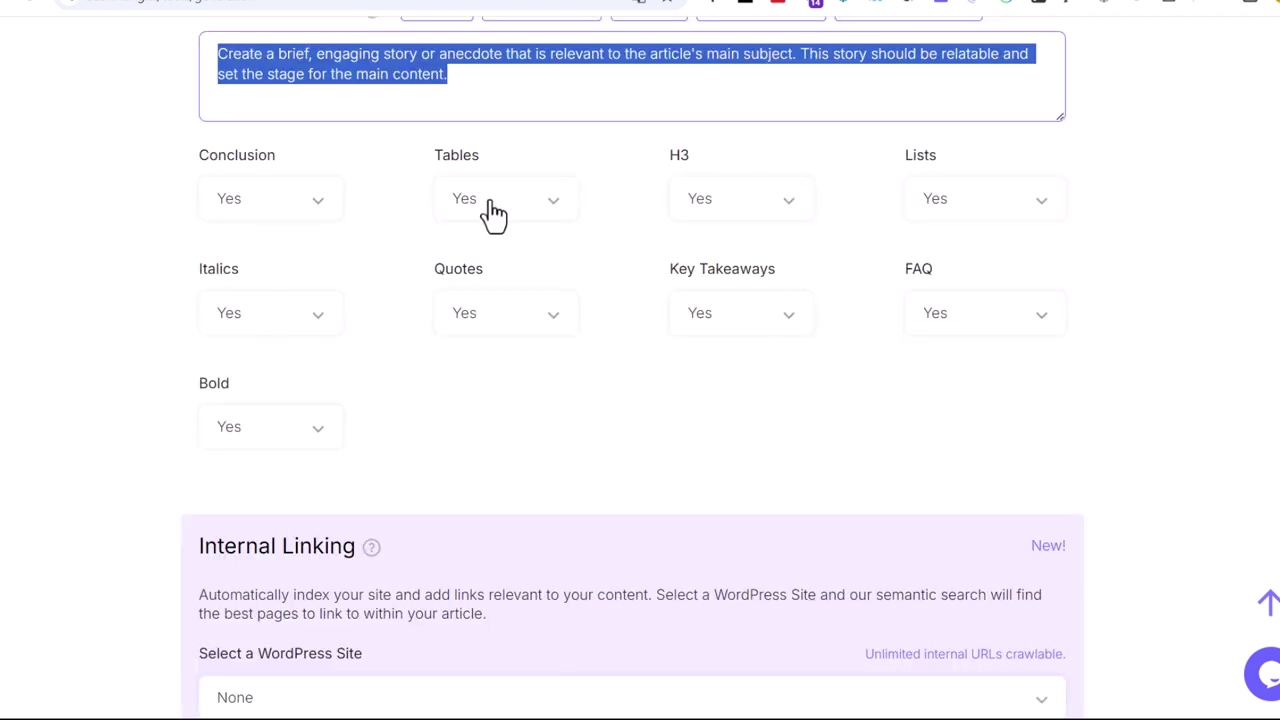
left_click(491, 205)
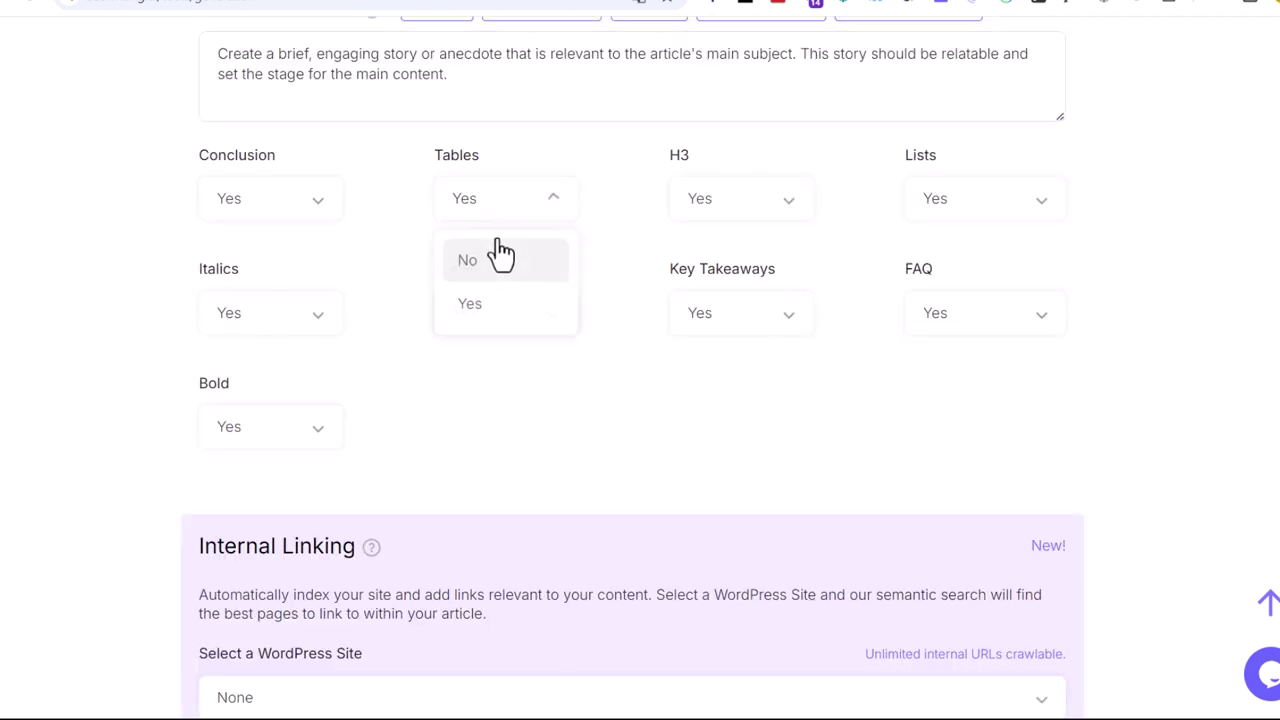
left_click(609, 186)
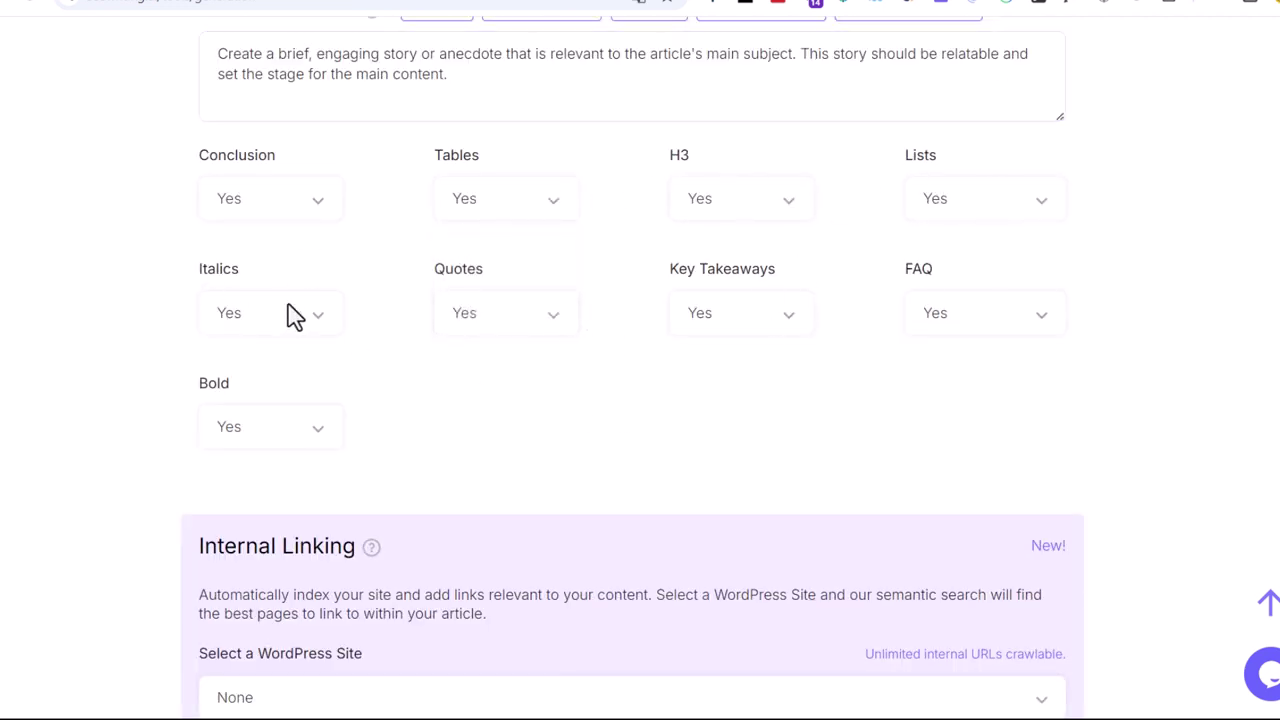
- Check the WordPress site choices for Internal Linking, keeping None selected
scroll(858, 285, "down", 3)
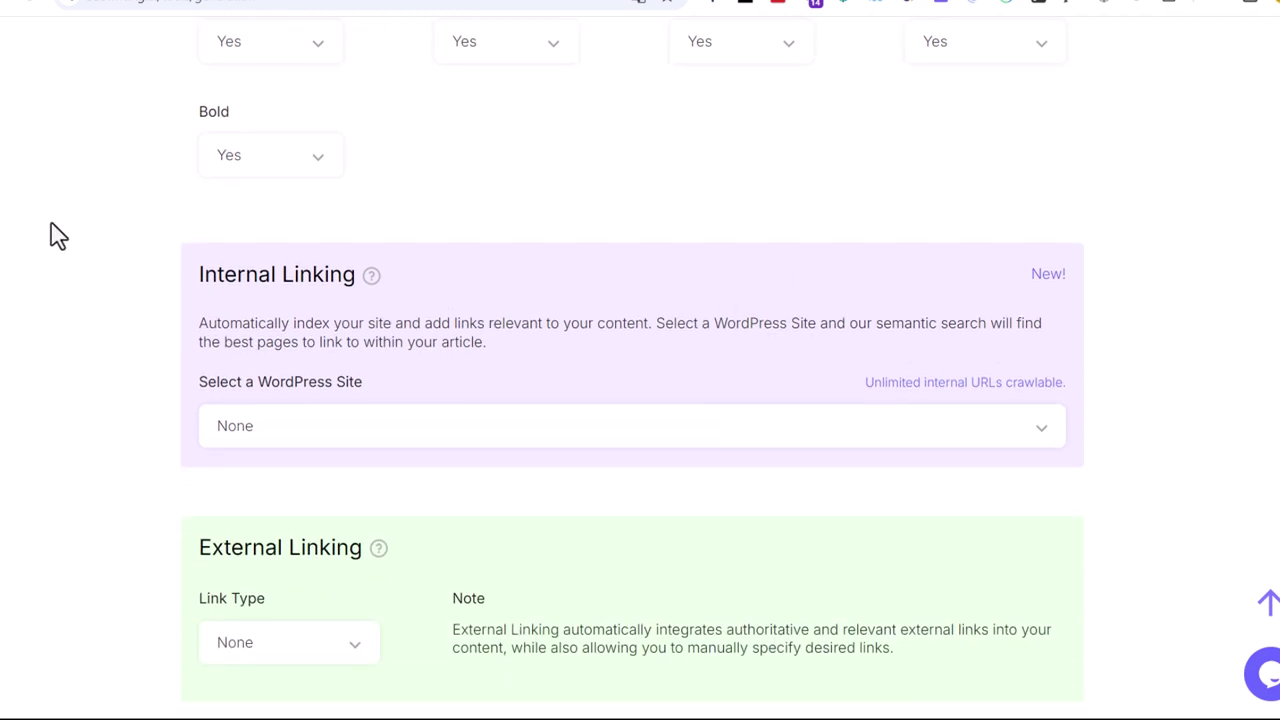
left_click(326, 430)
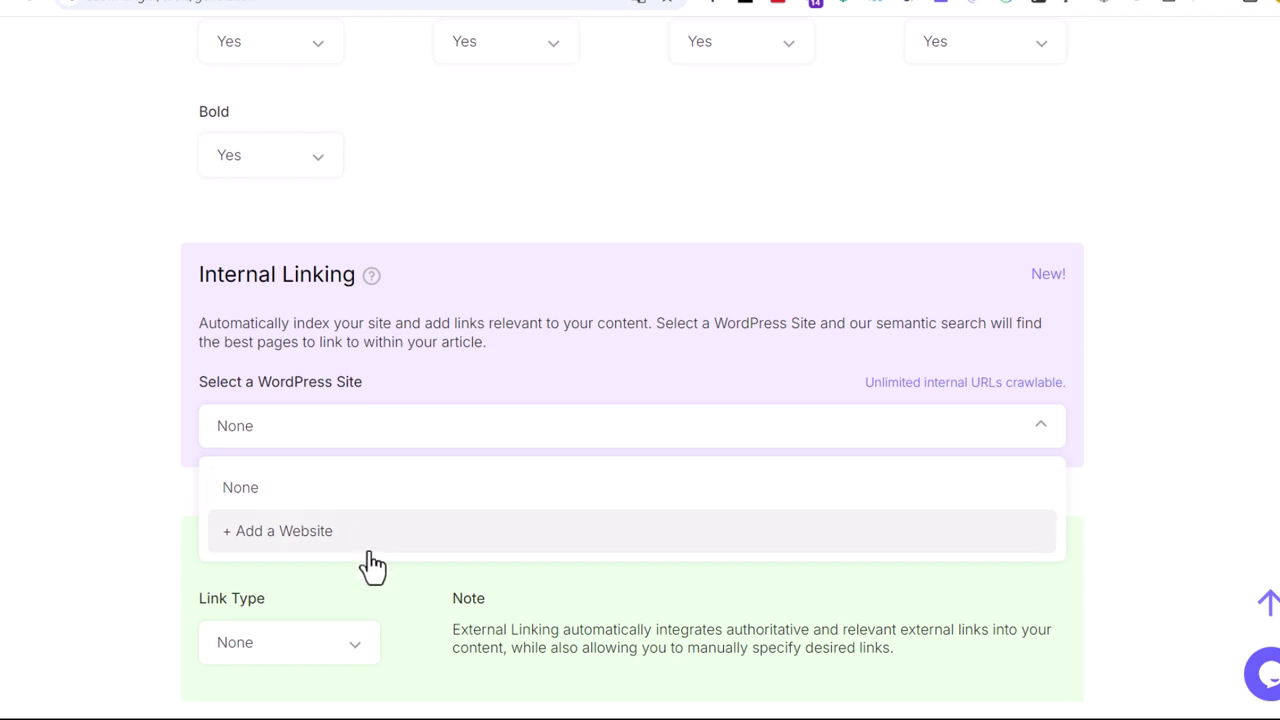
left_click(112, 416)
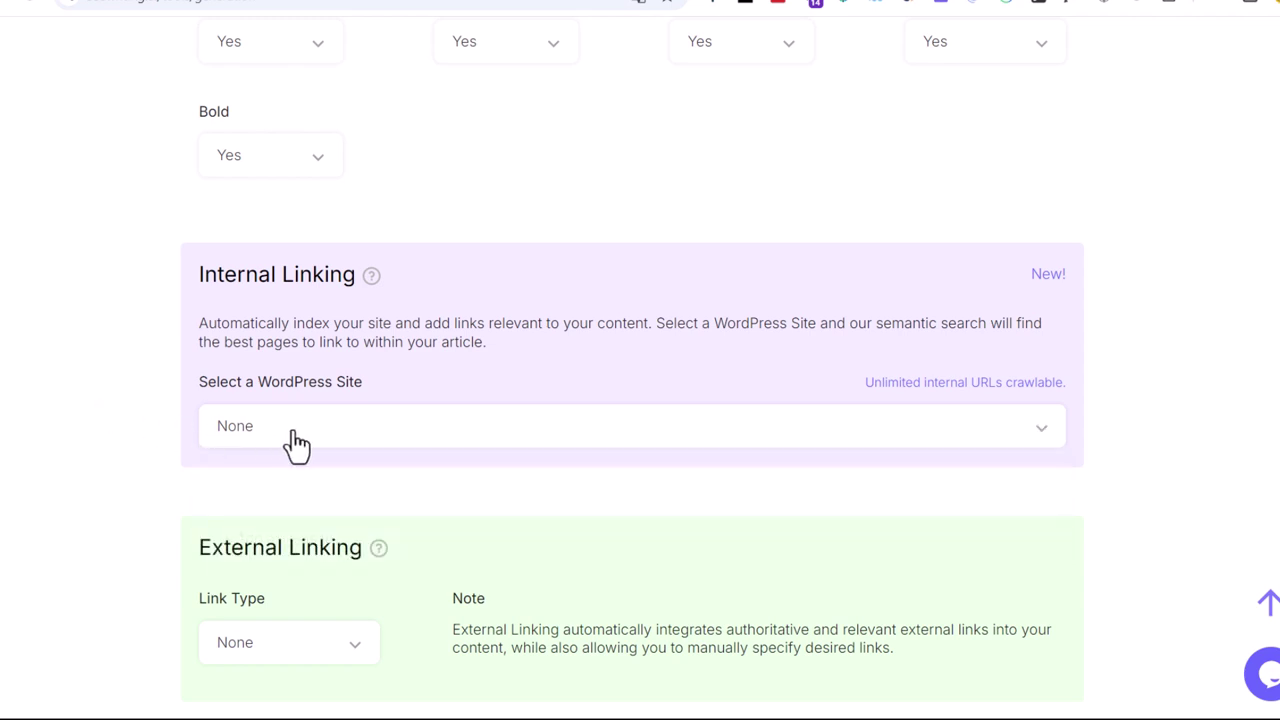
- Open the External Linking link type choices and examine the Hostgator article's FAQ and source links for comparison
scroll(297, 443, "down", 5)
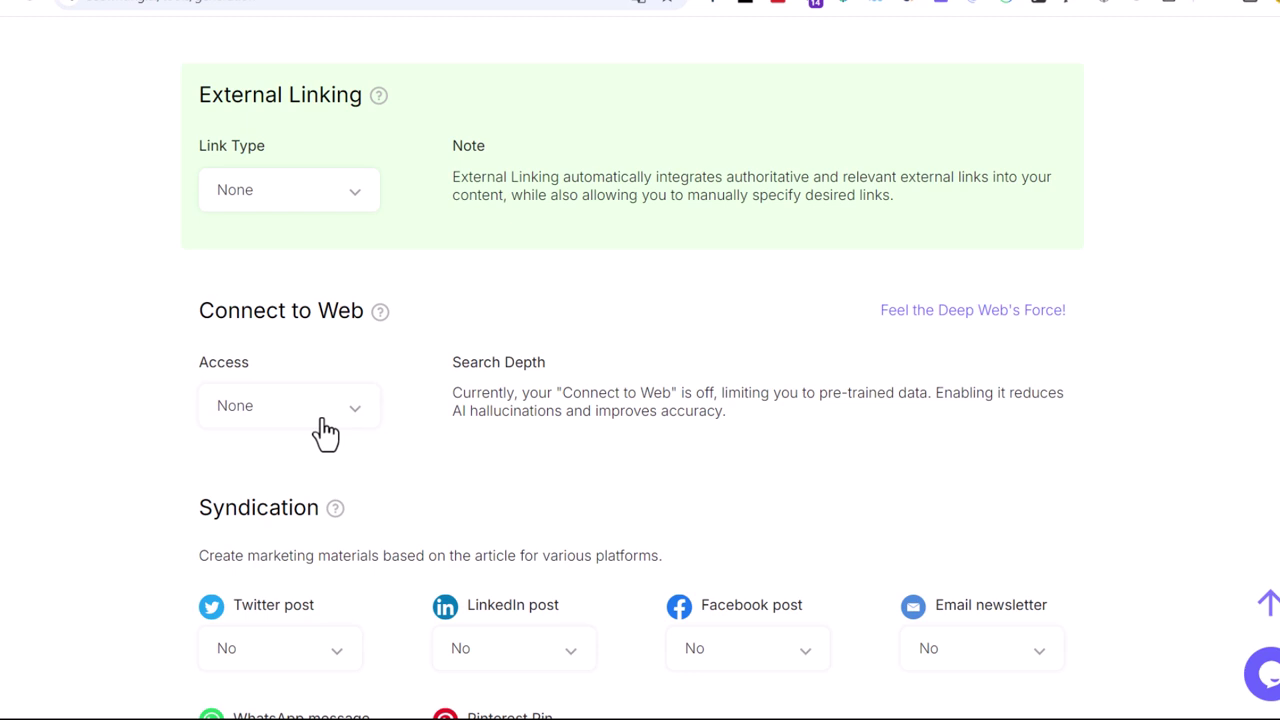
left_click(307, 196)
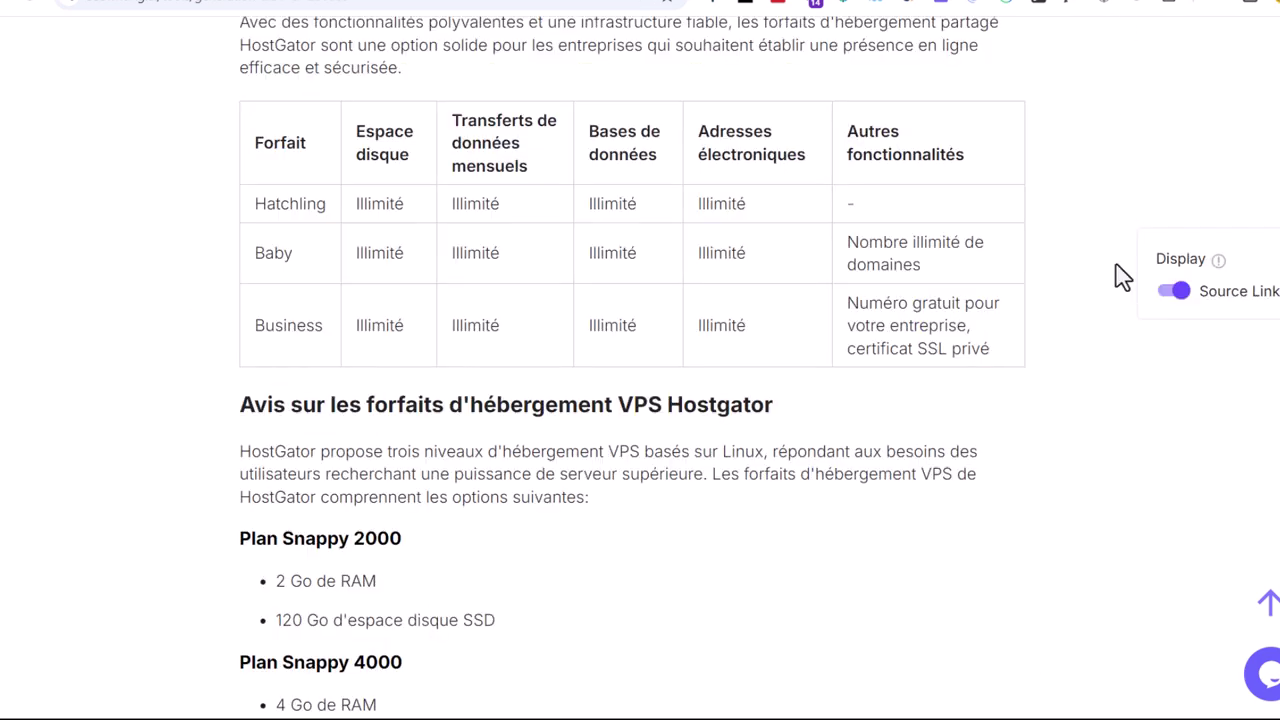
scroll(1077, 443, "down", 15)
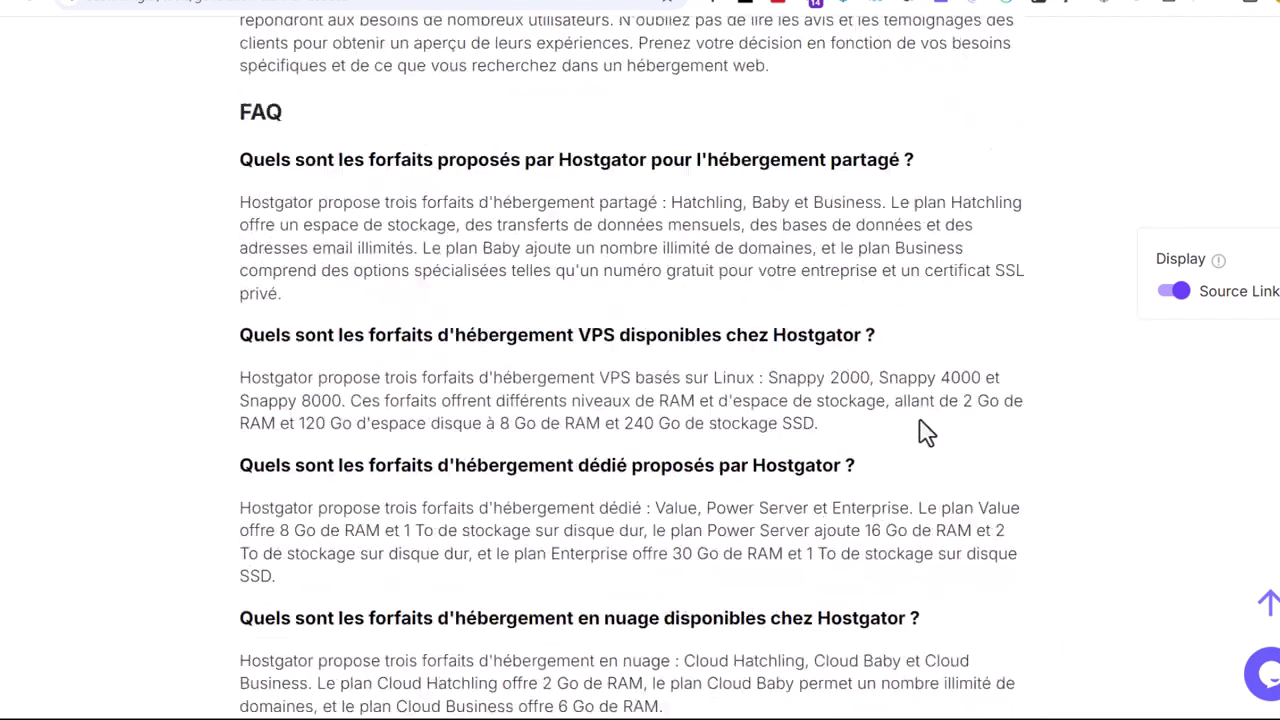
scroll(860, 437, "down", 10)
left_click_drag(660, 686, 543, 349)
left_click(563, 331)
scroll(608, 411, "up", 6)
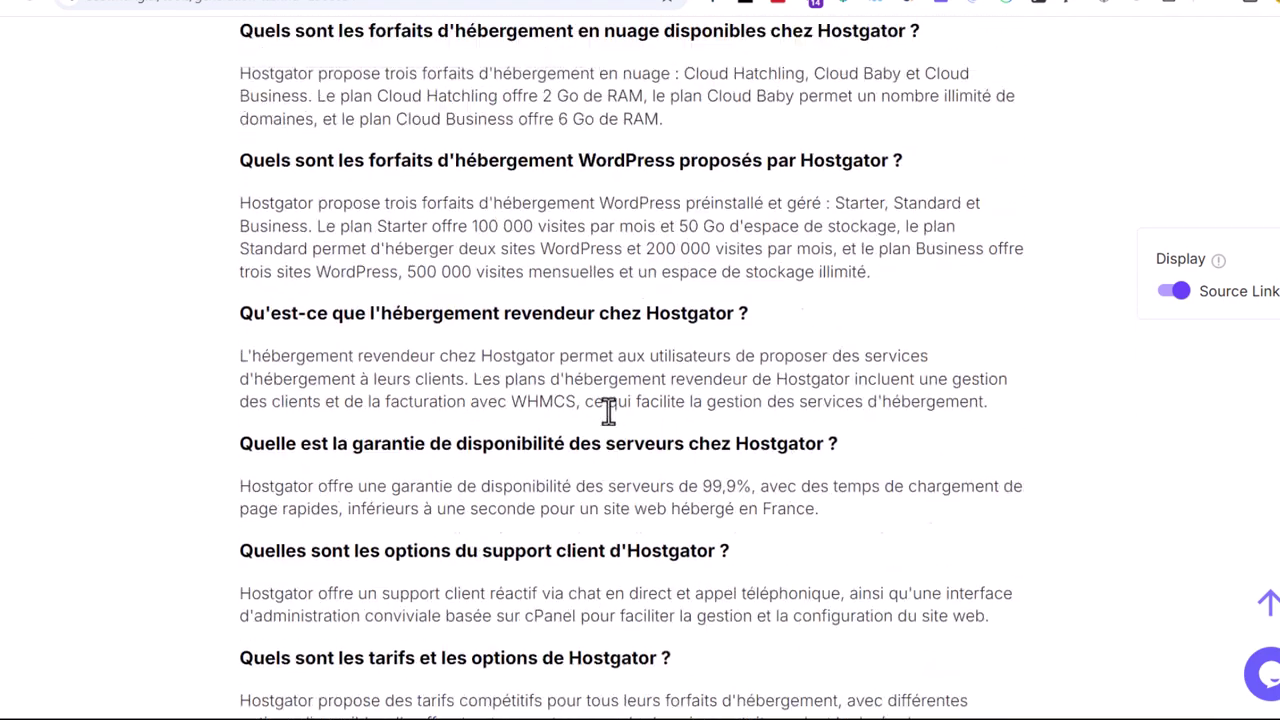
scroll(608, 420, "up", 5)
left_click_drag(409, 410, 775, 415)
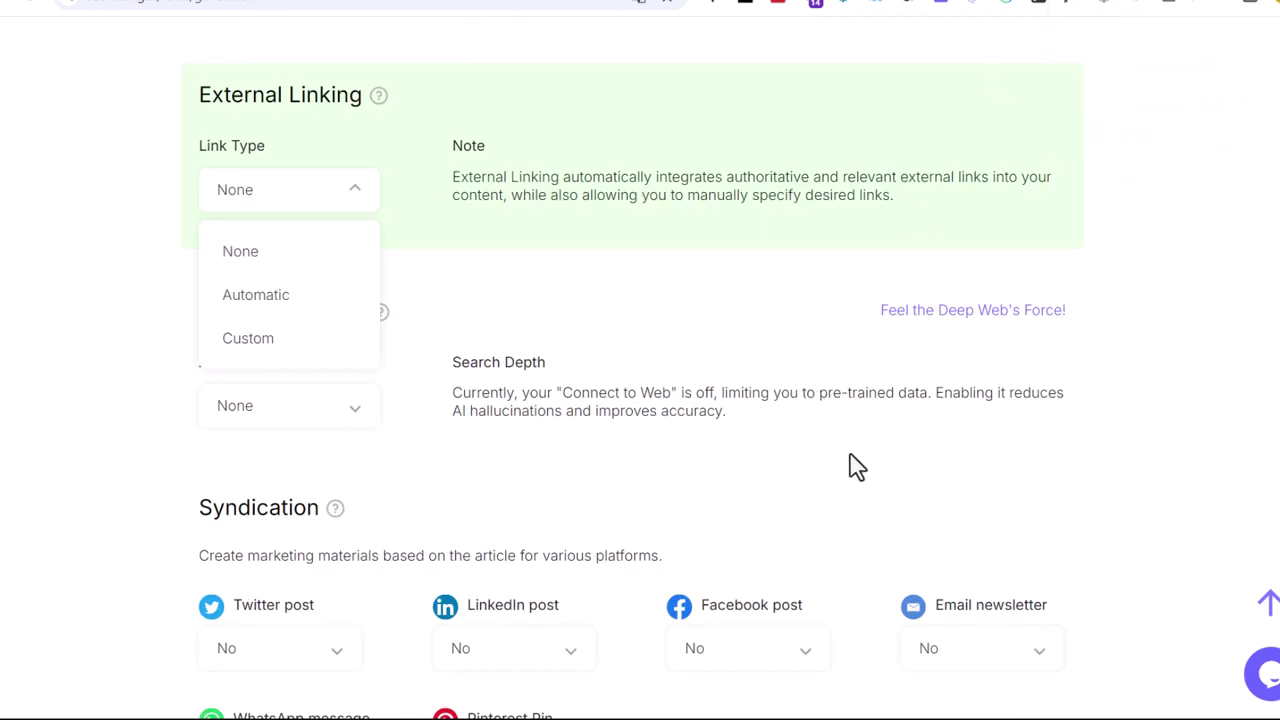
- Try to set the External Linking link type to Automatic and dismiss the upgrade offer
left_click(305, 206)
left_click(301, 207)
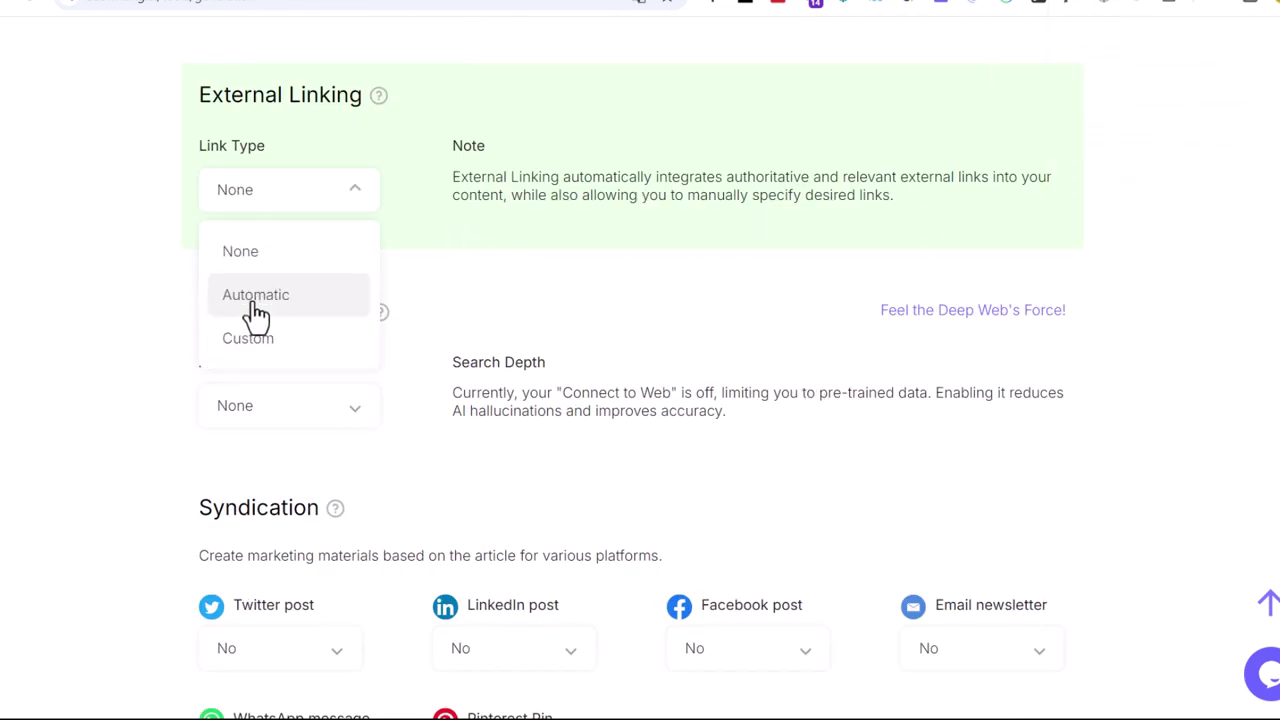
left_click(277, 306)
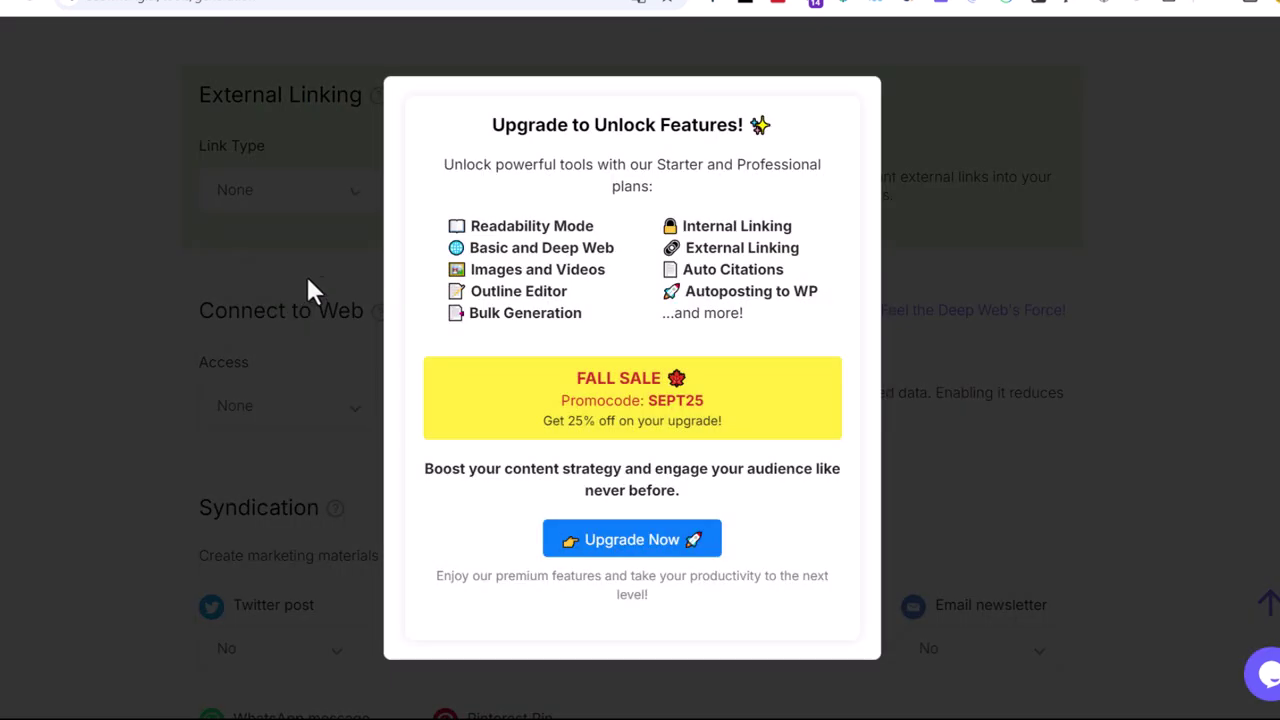
left_click(1154, 537)
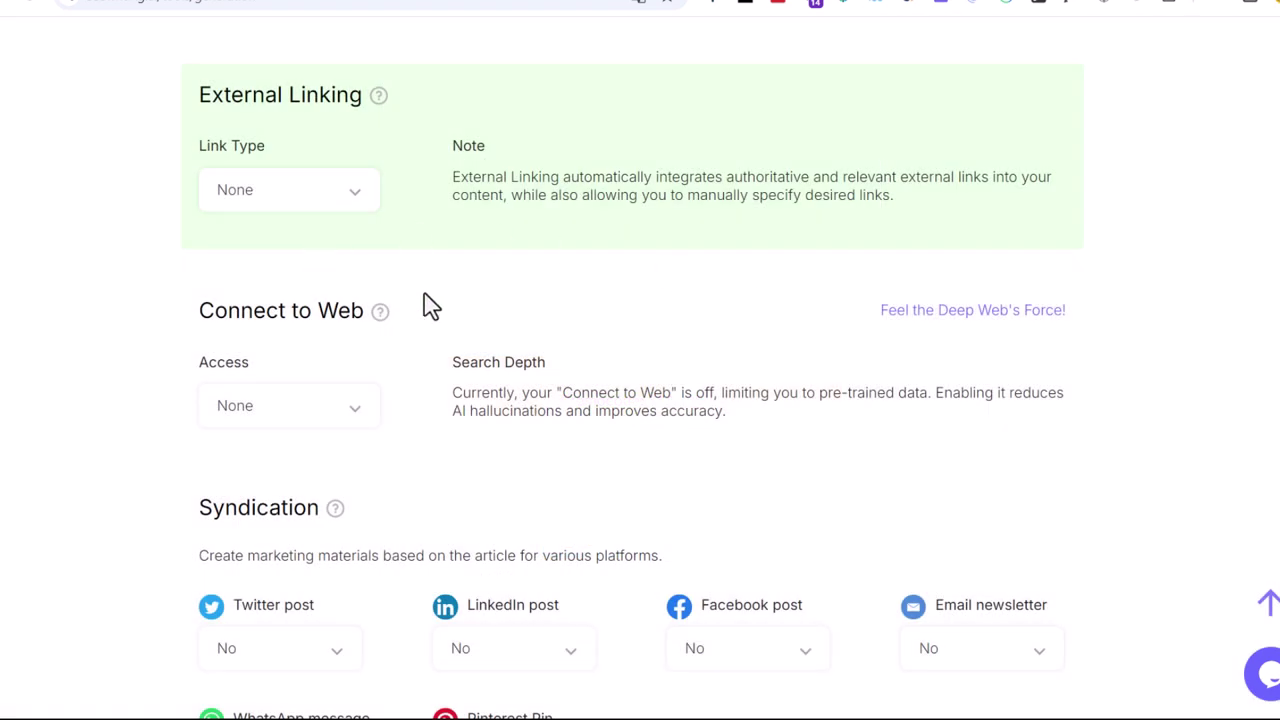
scroll(428, 304, "up", 3)
scroll(431, 318, "down", 2)
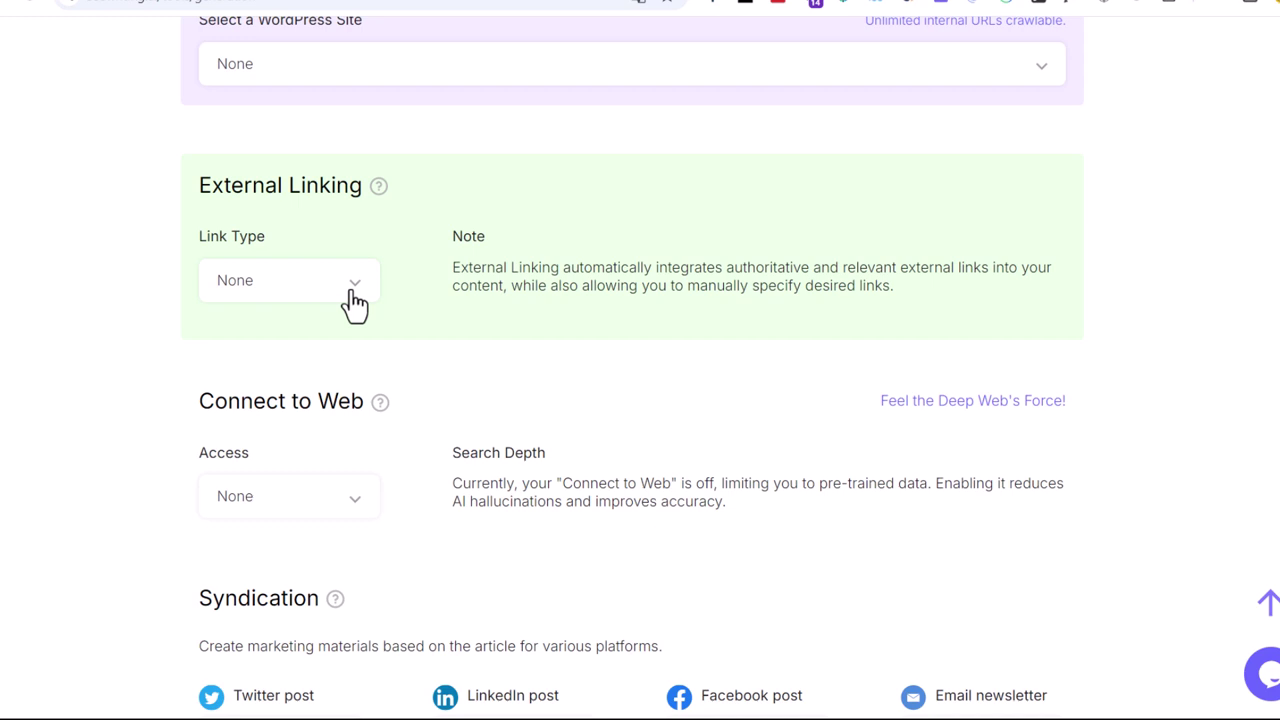
- Set the Connect to Web access to Yes
scroll(300, 330, "down", 3)
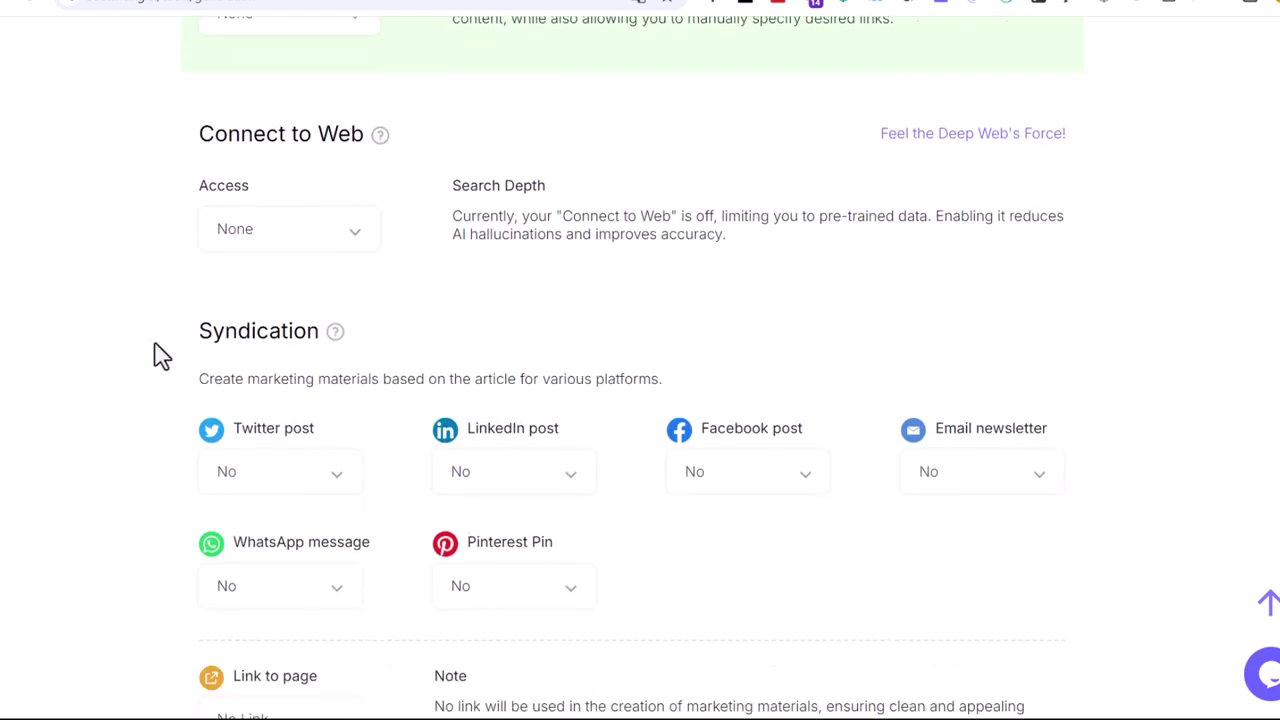
left_click(285, 230)
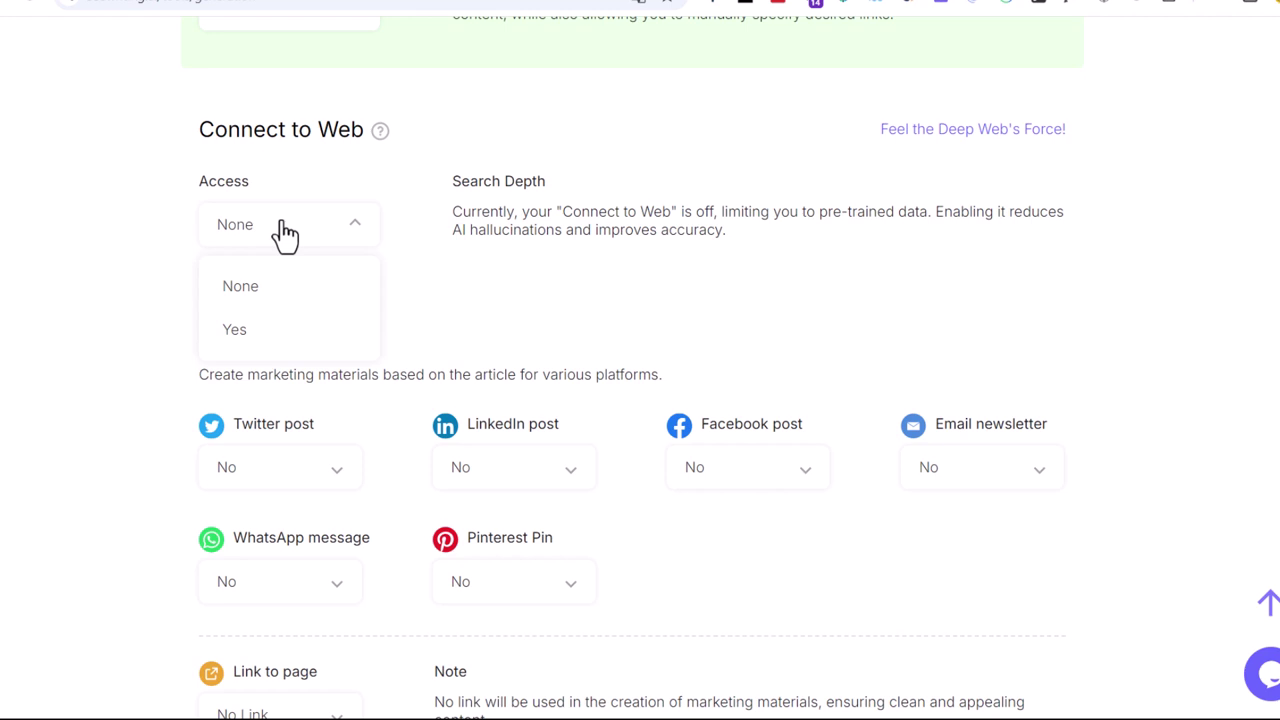
left_click(271, 330)
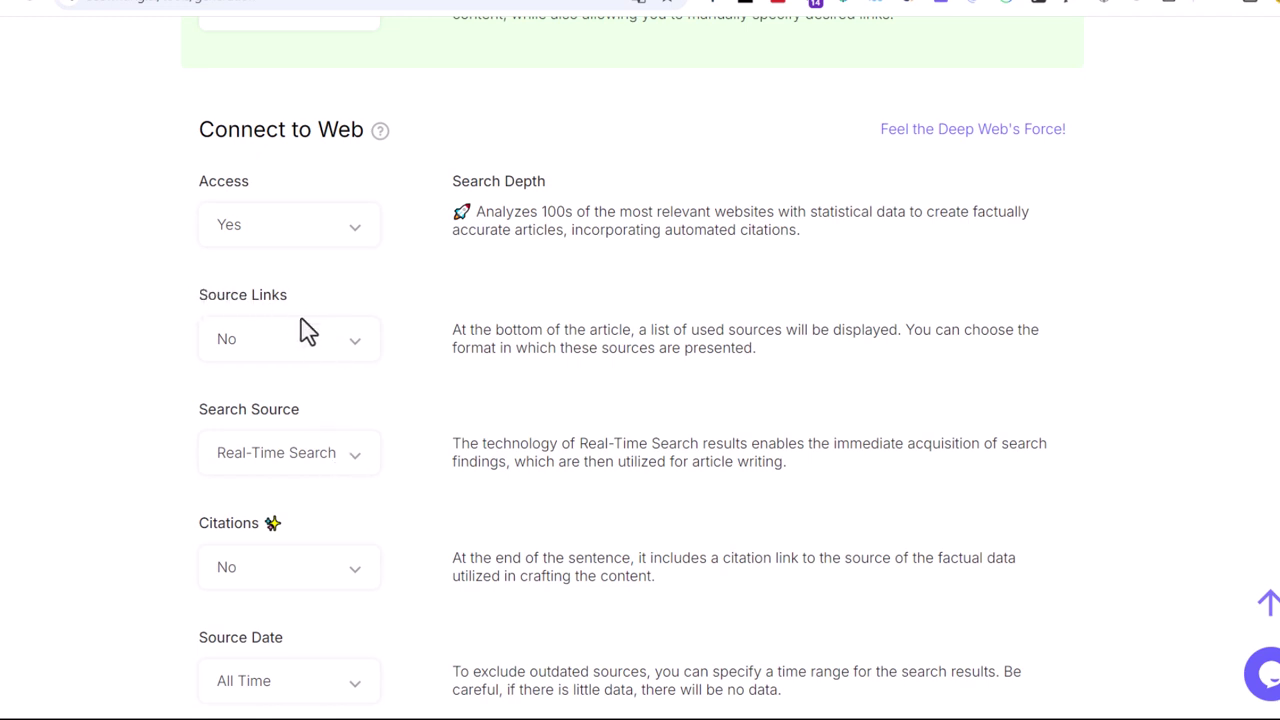
- Check the Source Links setting against the Liens sources list at the end of the Hostgator article
left_click(283, 346)
left_click(155, 285)
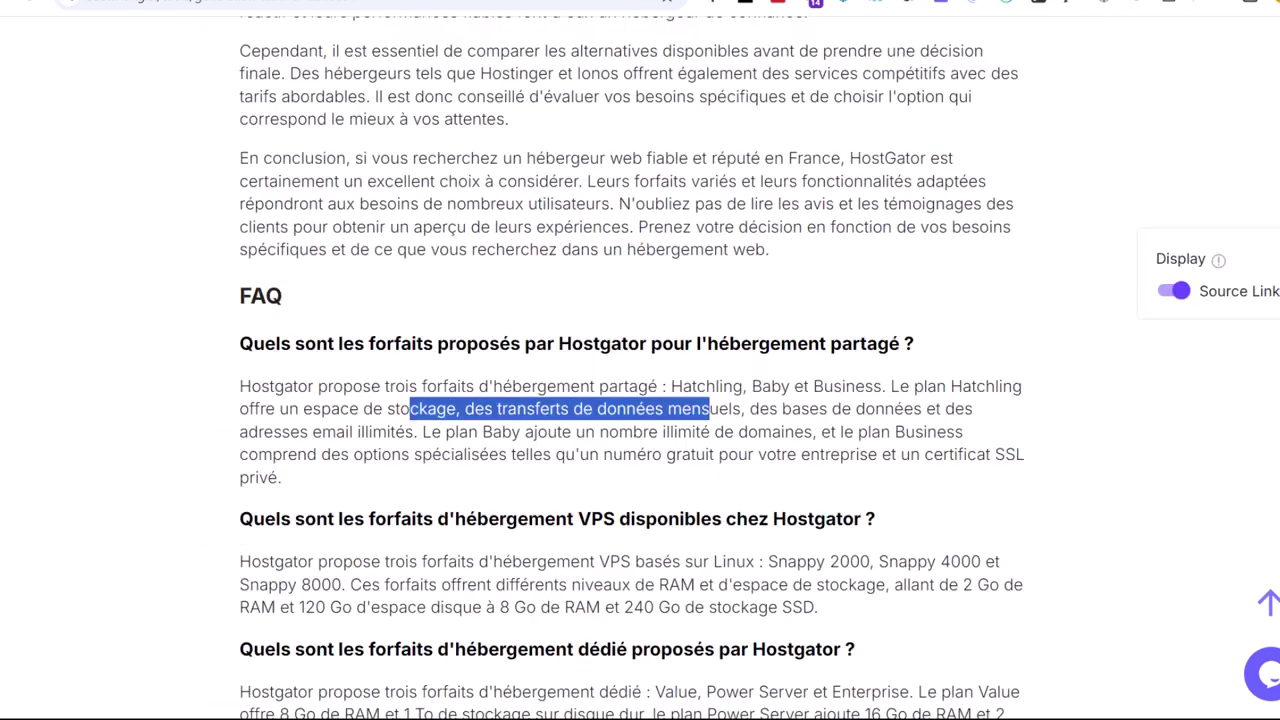
scroll(970, 712, "down", 10)
left_click_drag(680, 686, 195, 545)
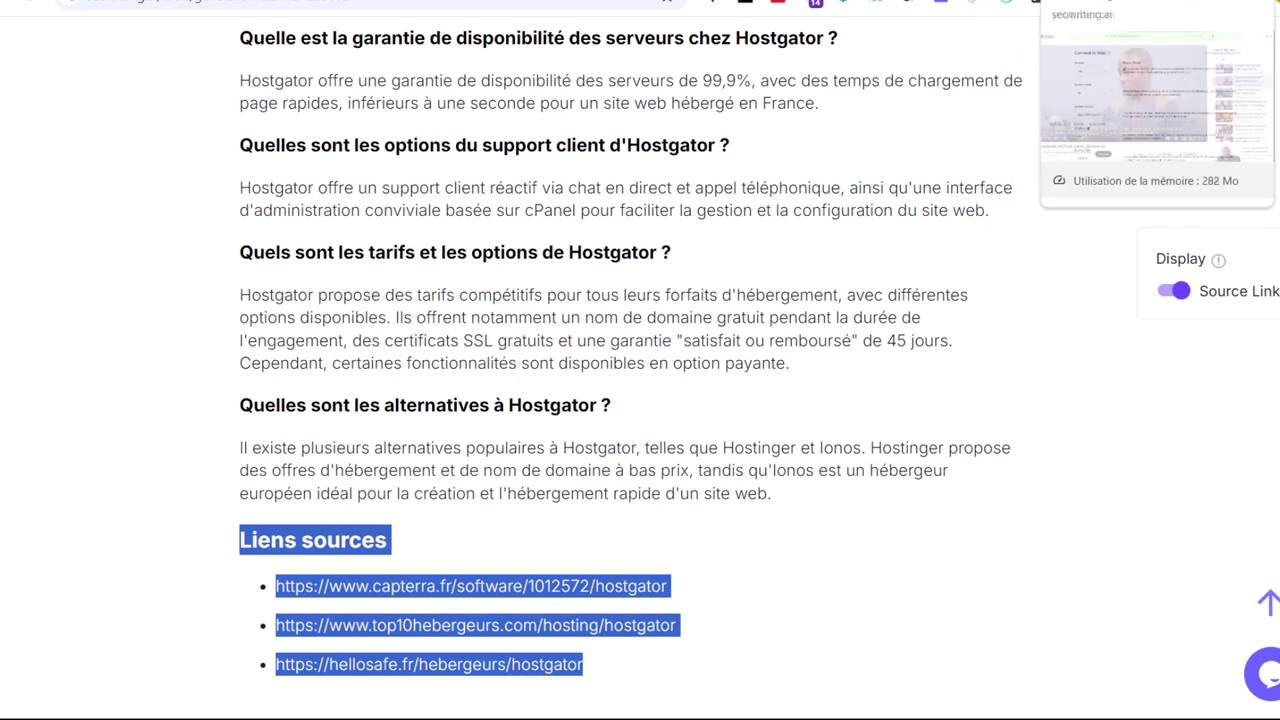
left_click(1100, 0)
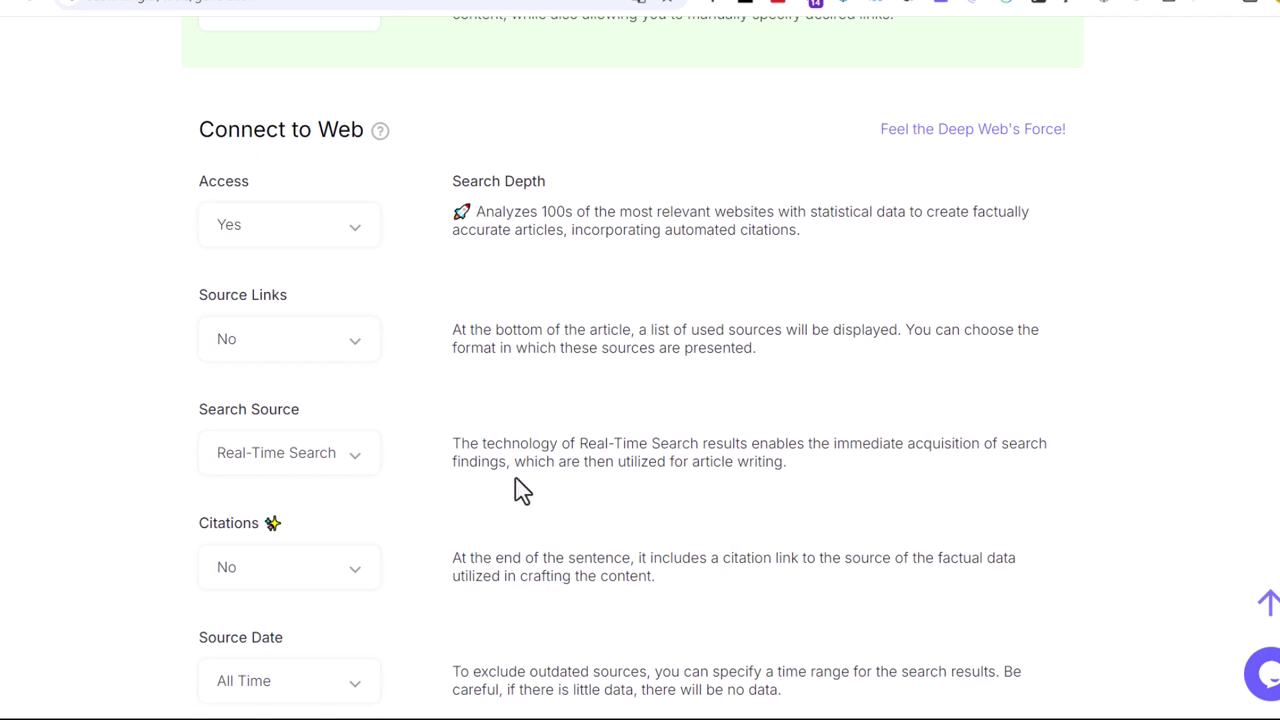
left_click_drag(310, 308, 130, 315)
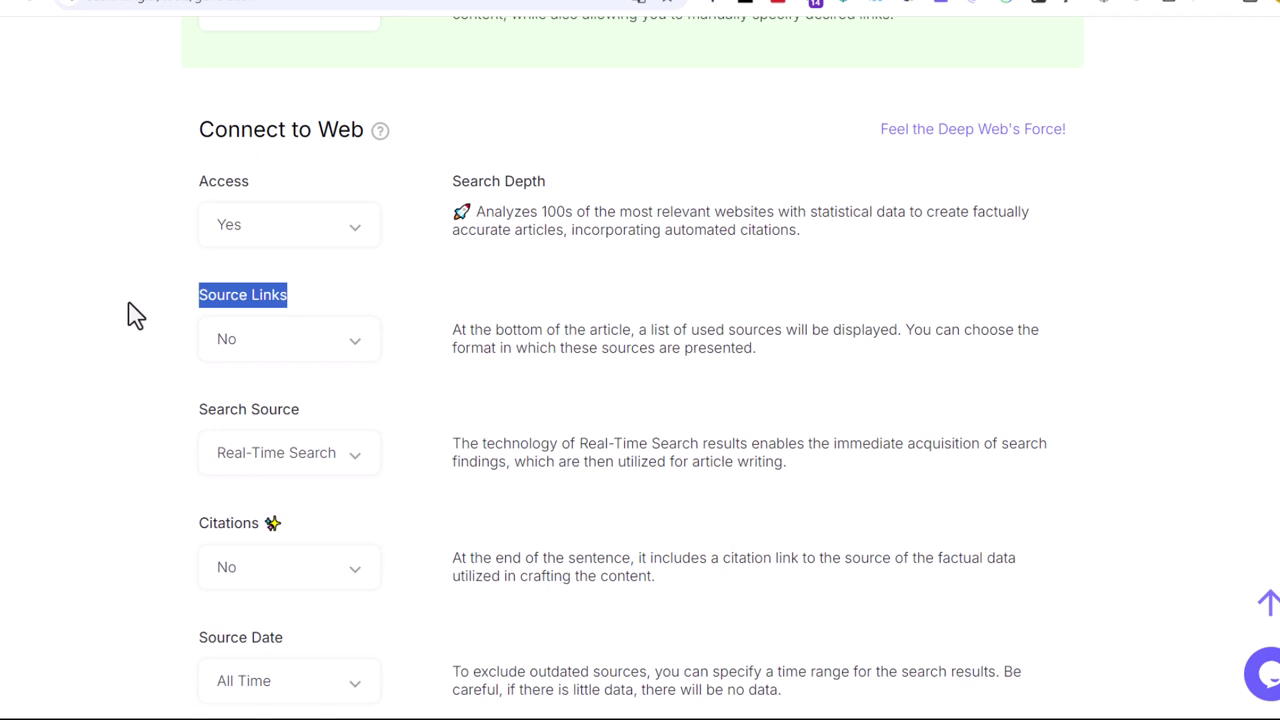
- Check the Citations choices in the Connect to Web section, keeping No
scroll(160, 390, "down", 2)
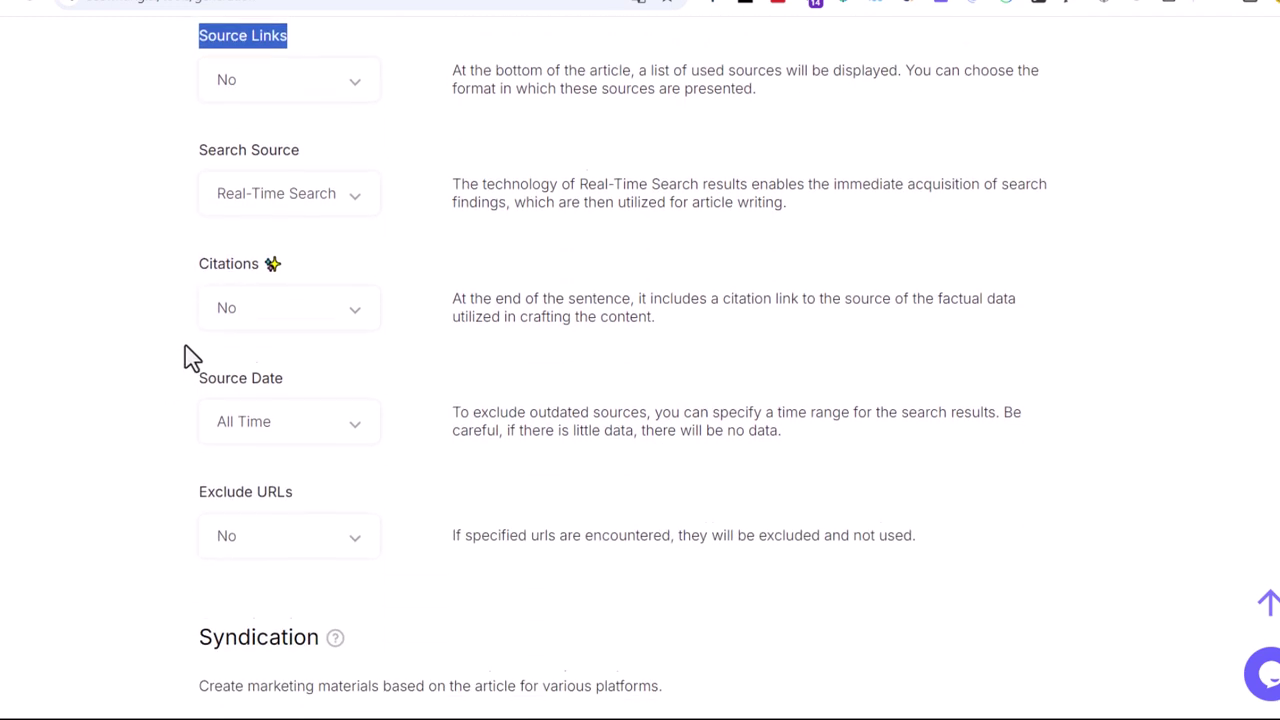
left_click(298, 306)
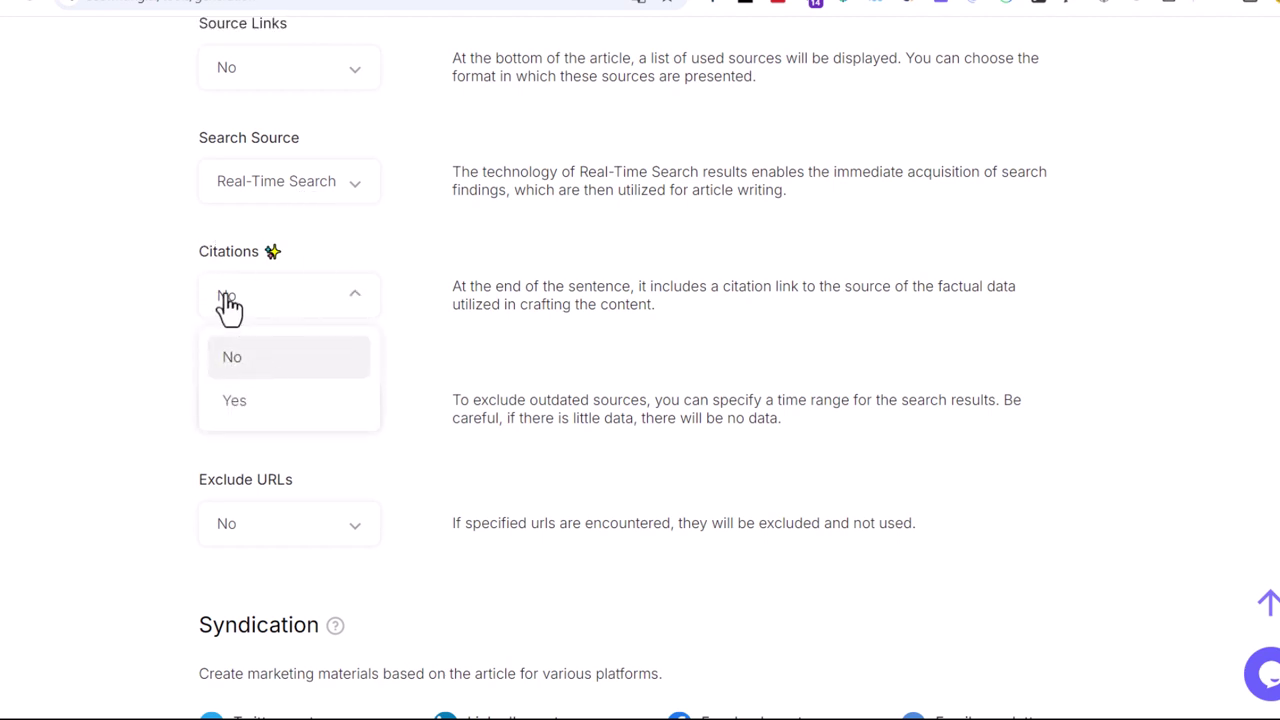
left_click(178, 286)
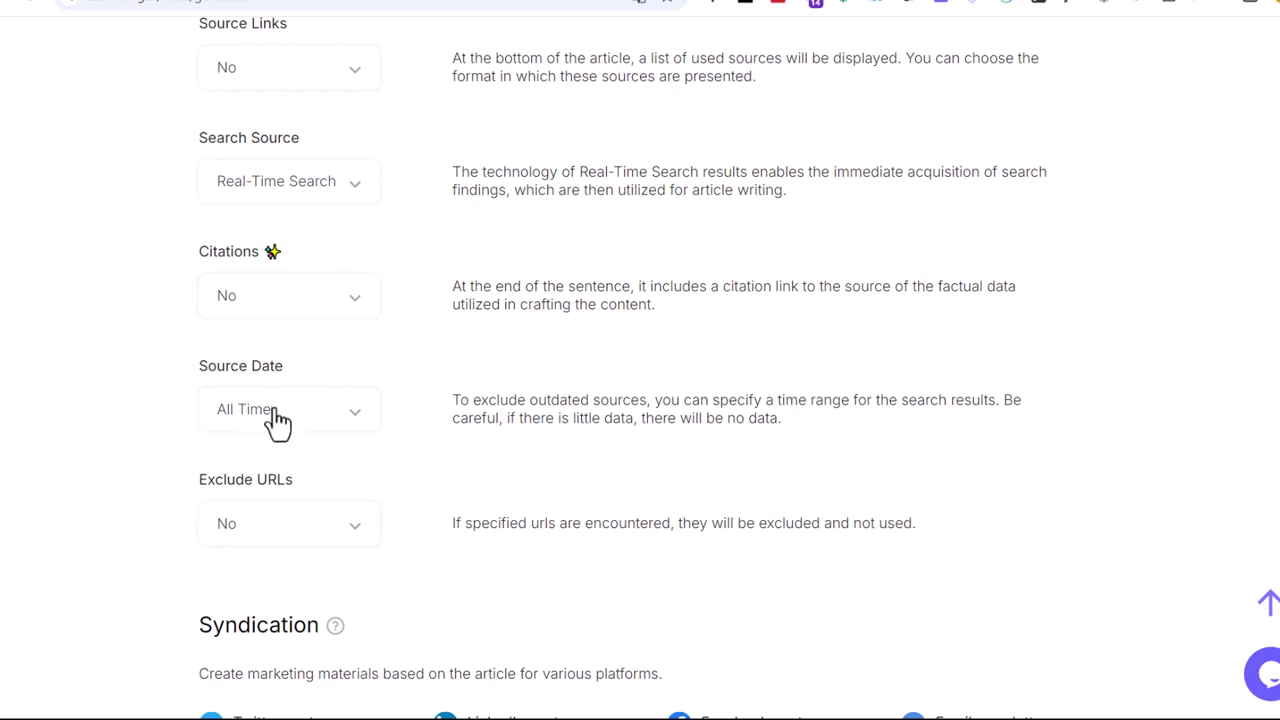
- Set Exclude URLs to Yes to inspect its URLs field, and return the option to No
scroll(320, 510, "down", 2)
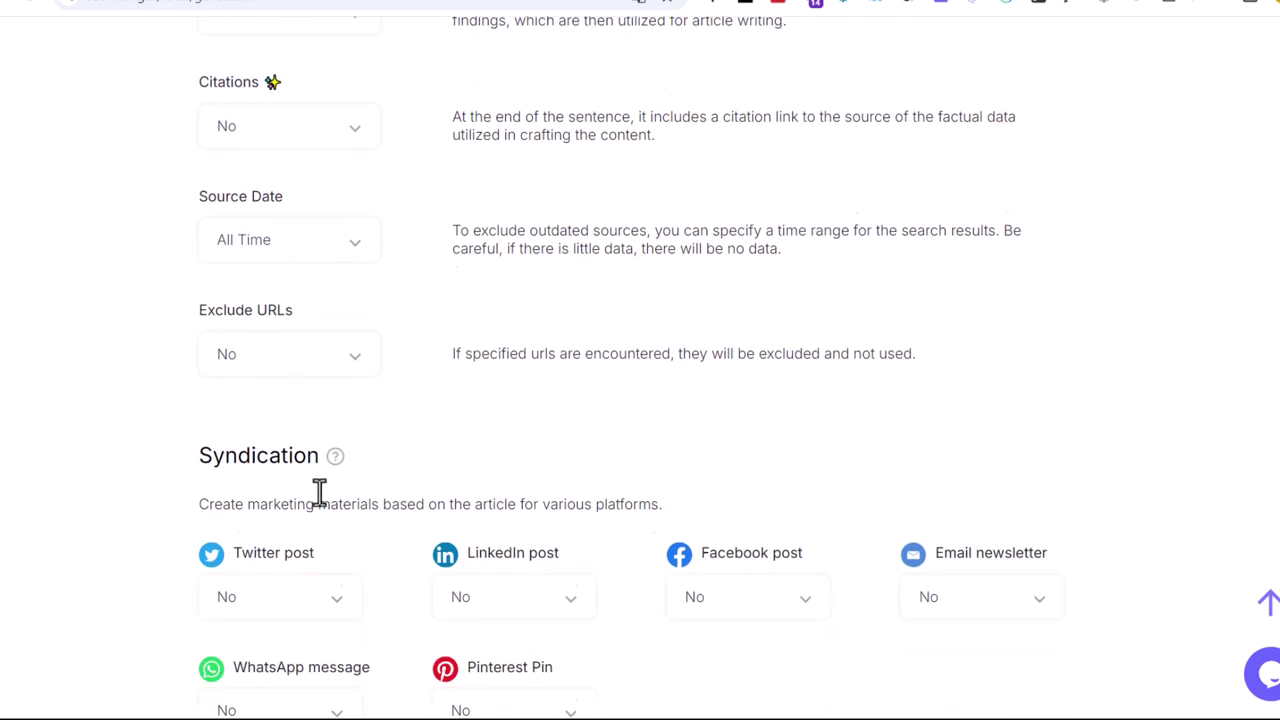
left_click(300, 352)
left_click(290, 452)
left_click(460, 480)
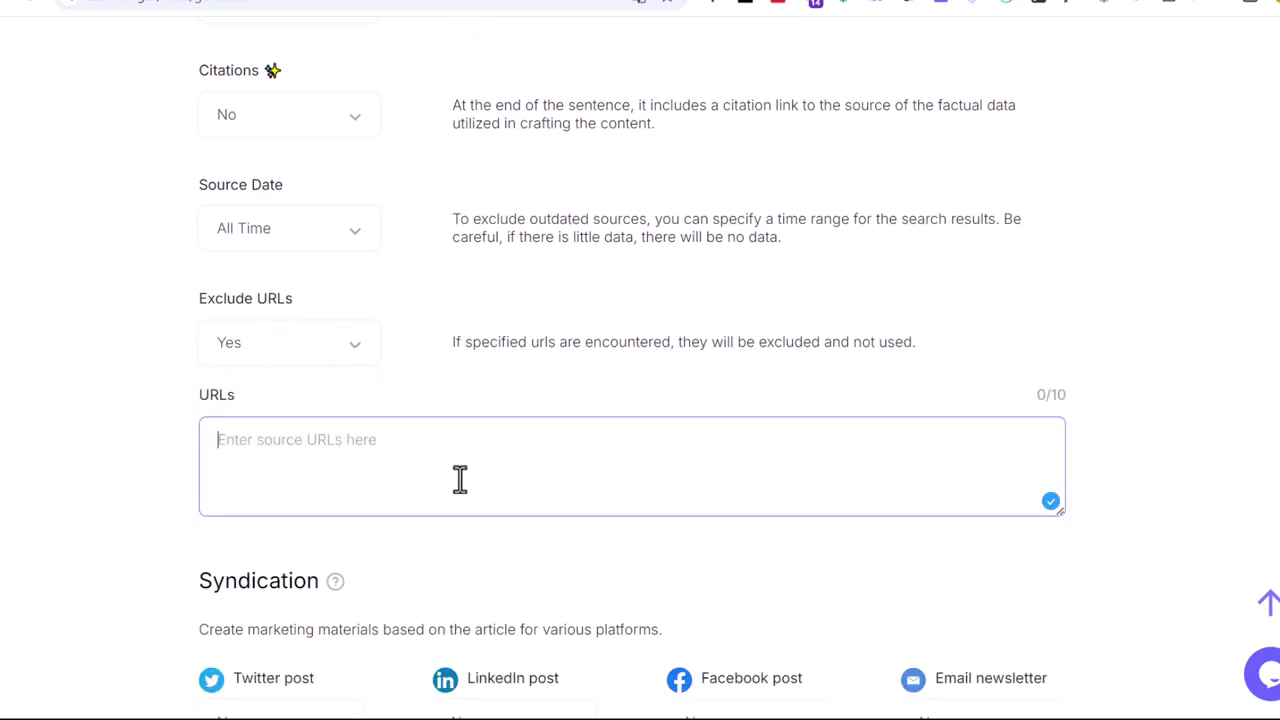
left_click(335, 358)
left_click(242, 405)
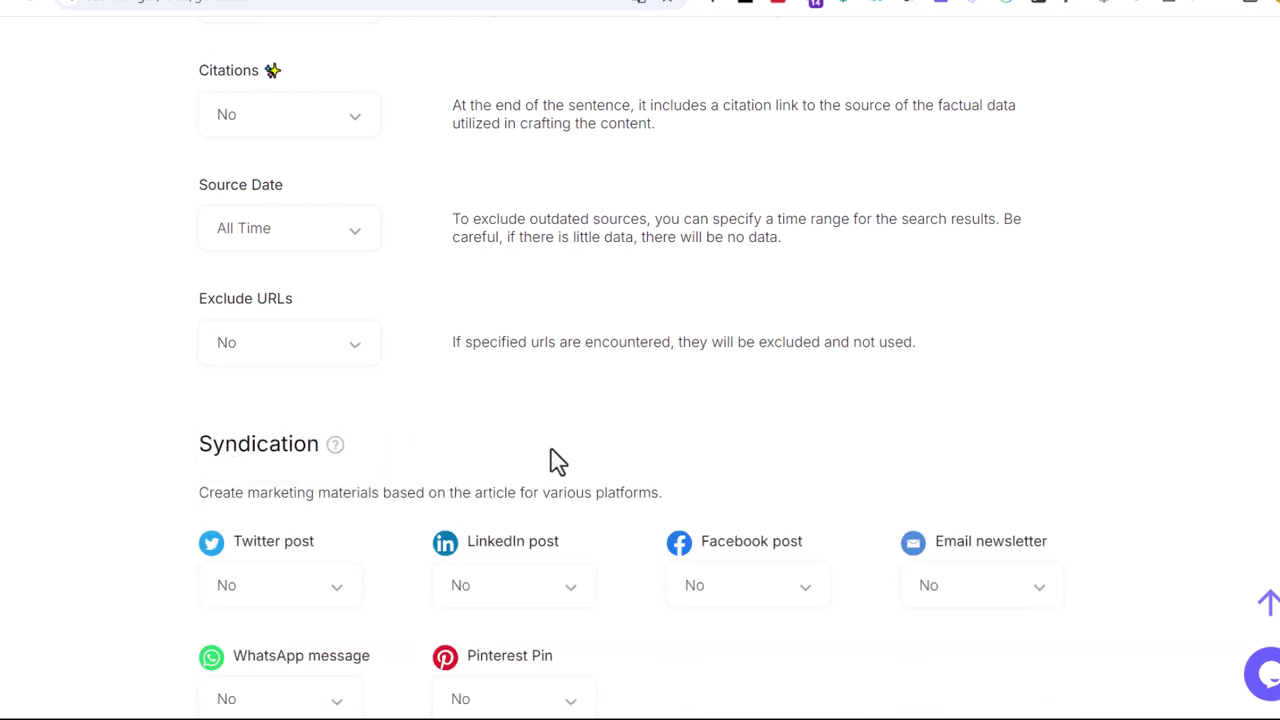
- Review the Syndication section's platforms and check the Twitter post choices, keeping No
scroll(570, 475, "down", 5)
scroll(583, 480, "up", 4)
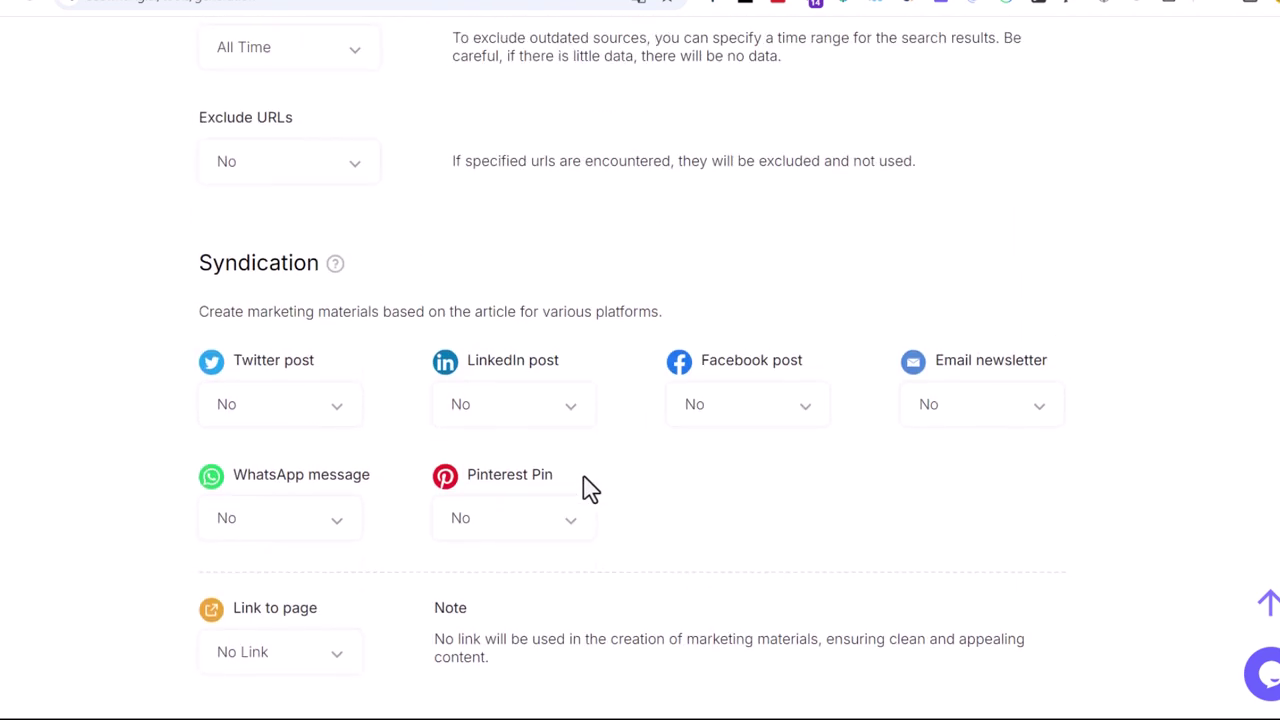
left_click_drag(197, 263, 282, 262)
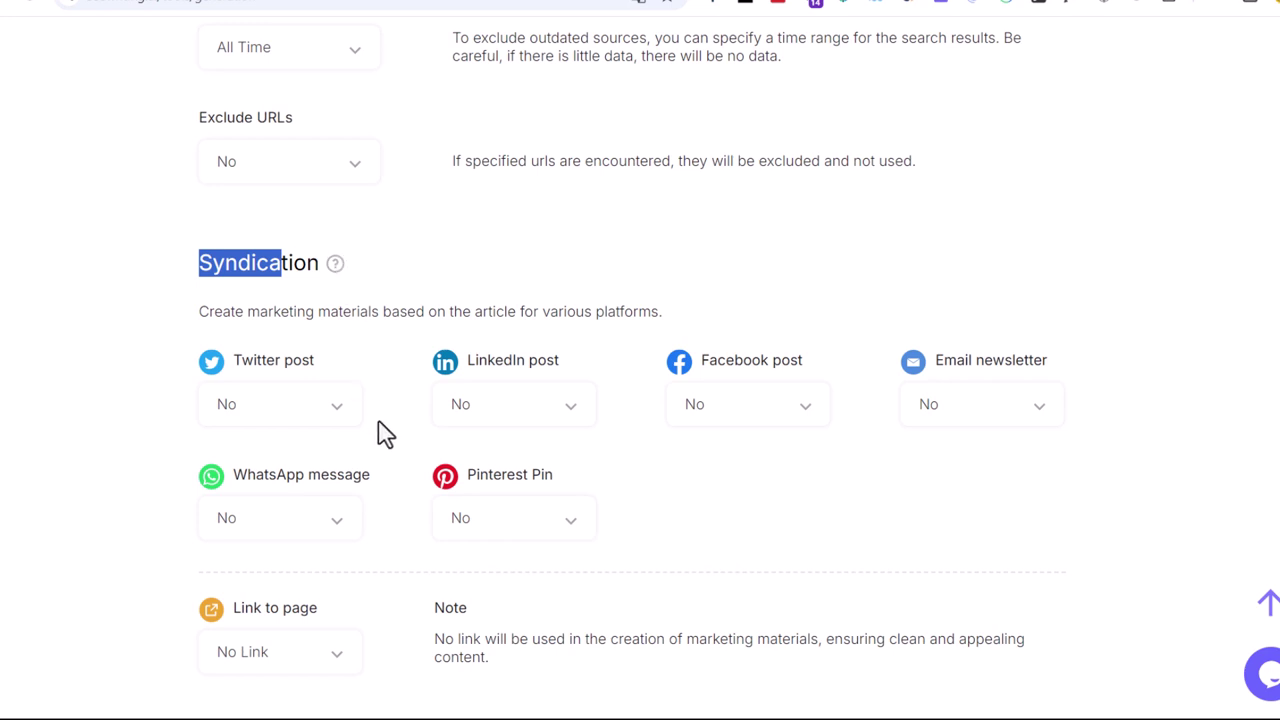
left_click(281, 420)
left_click(115, 466)
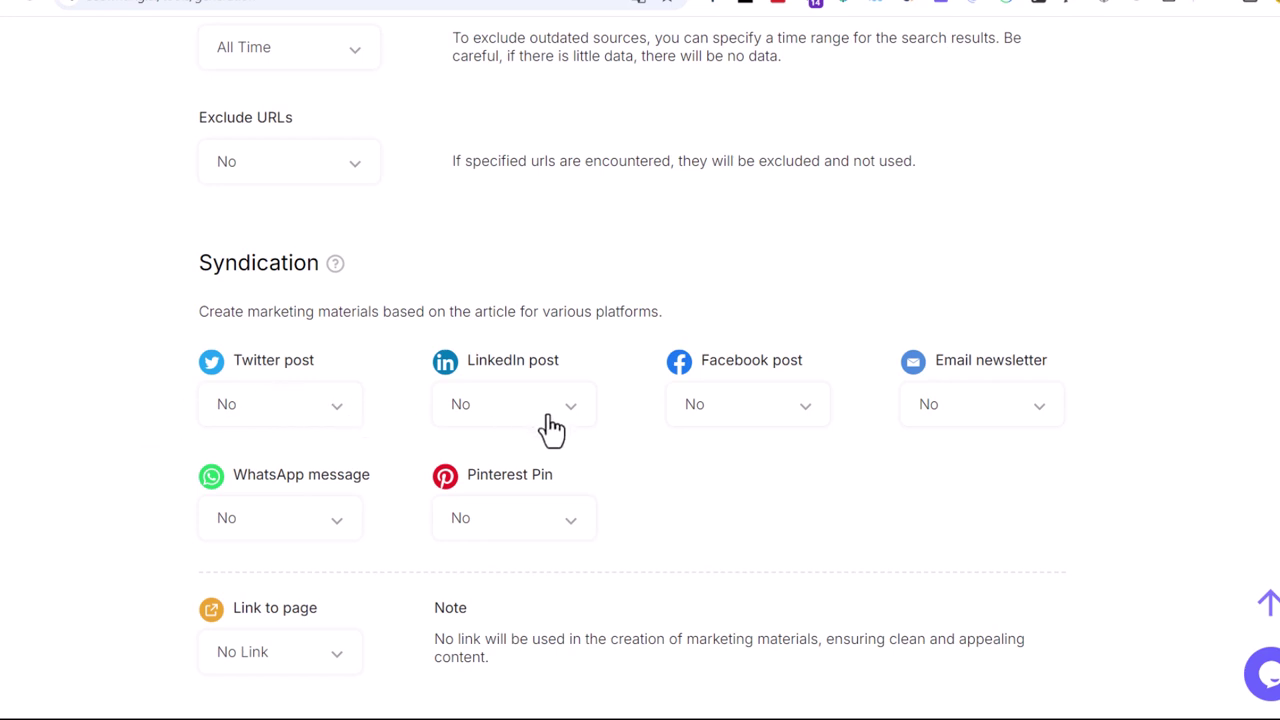
- Try the WordPress Link option for the Syndication section's Link to page and restore No Link
scroll(346, 497, "down", 4)
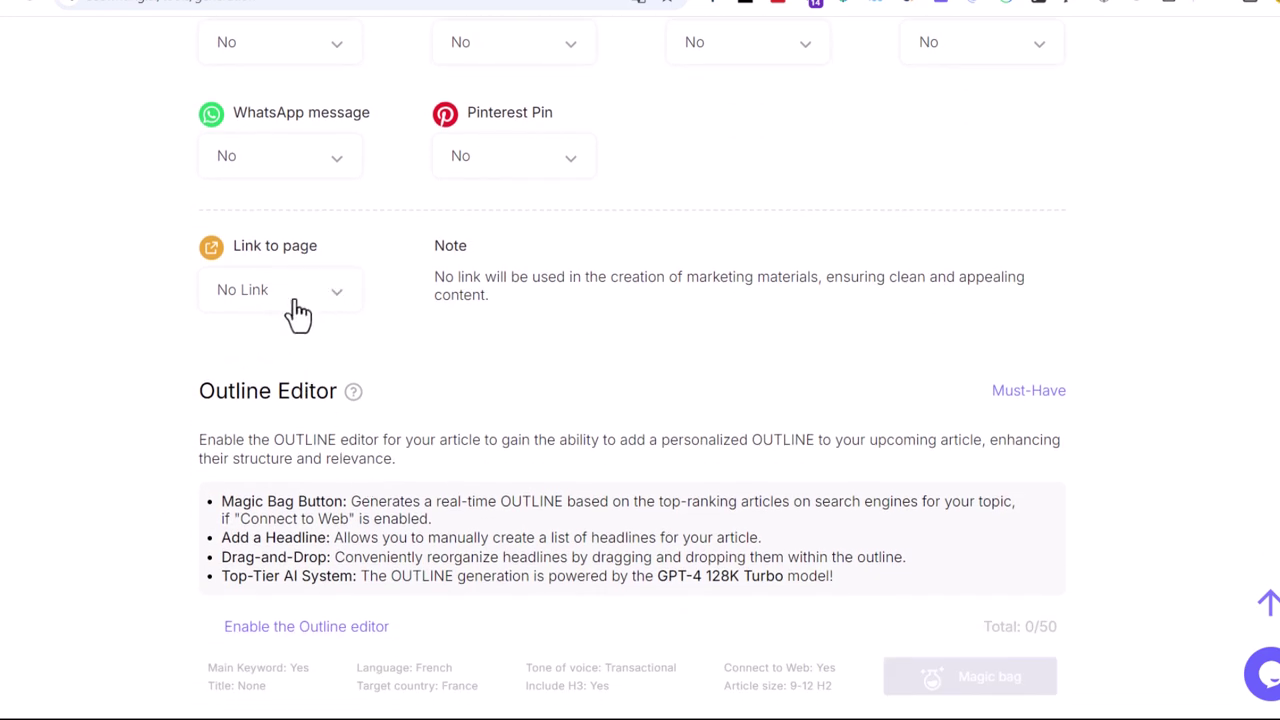
left_click(295, 302)
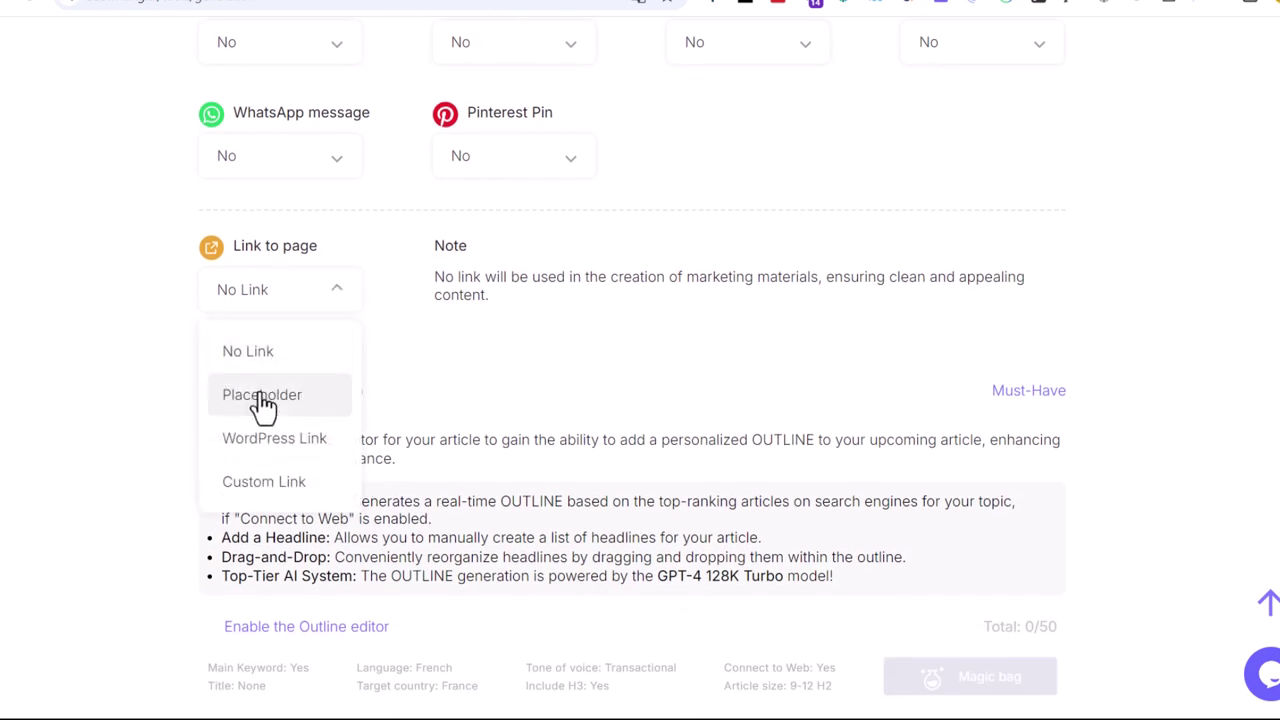
left_click(312, 440)
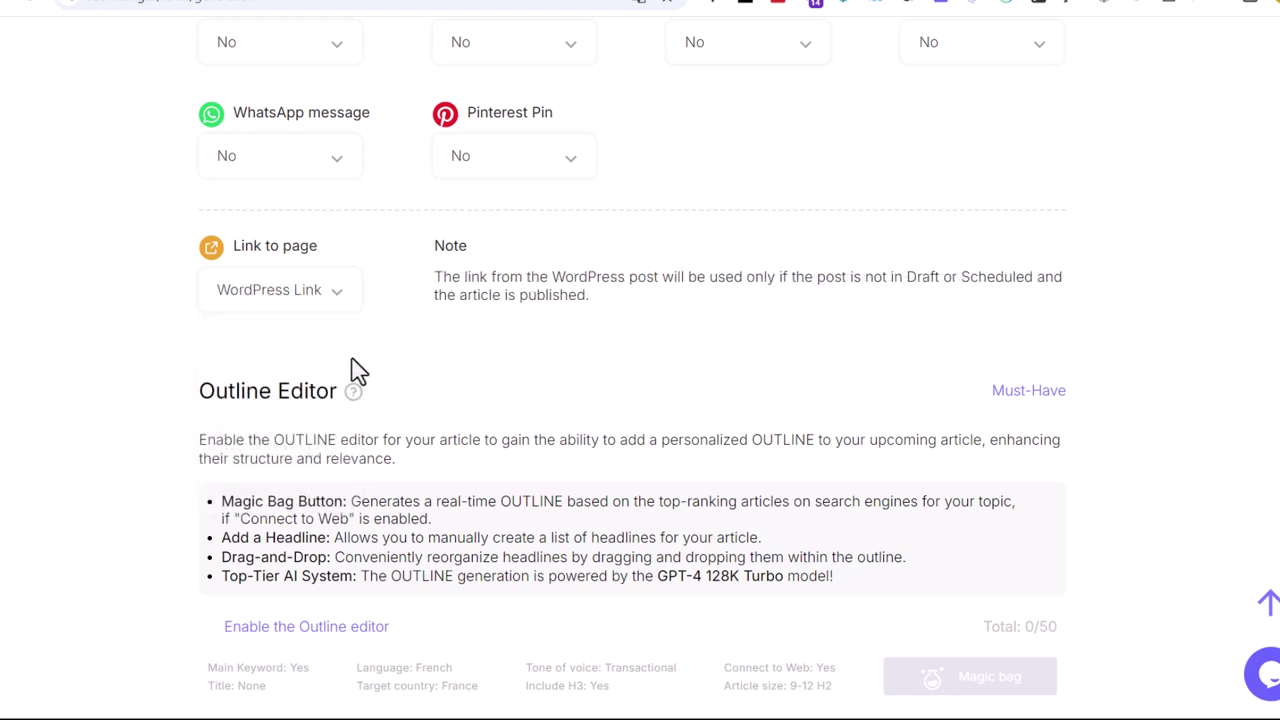
left_click(300, 300)
left_click(275, 348)
- Review the Outline Editor section's description of the Magic Bag, headline and drag-and-drop features
scroll(486, 414, "down", 3)
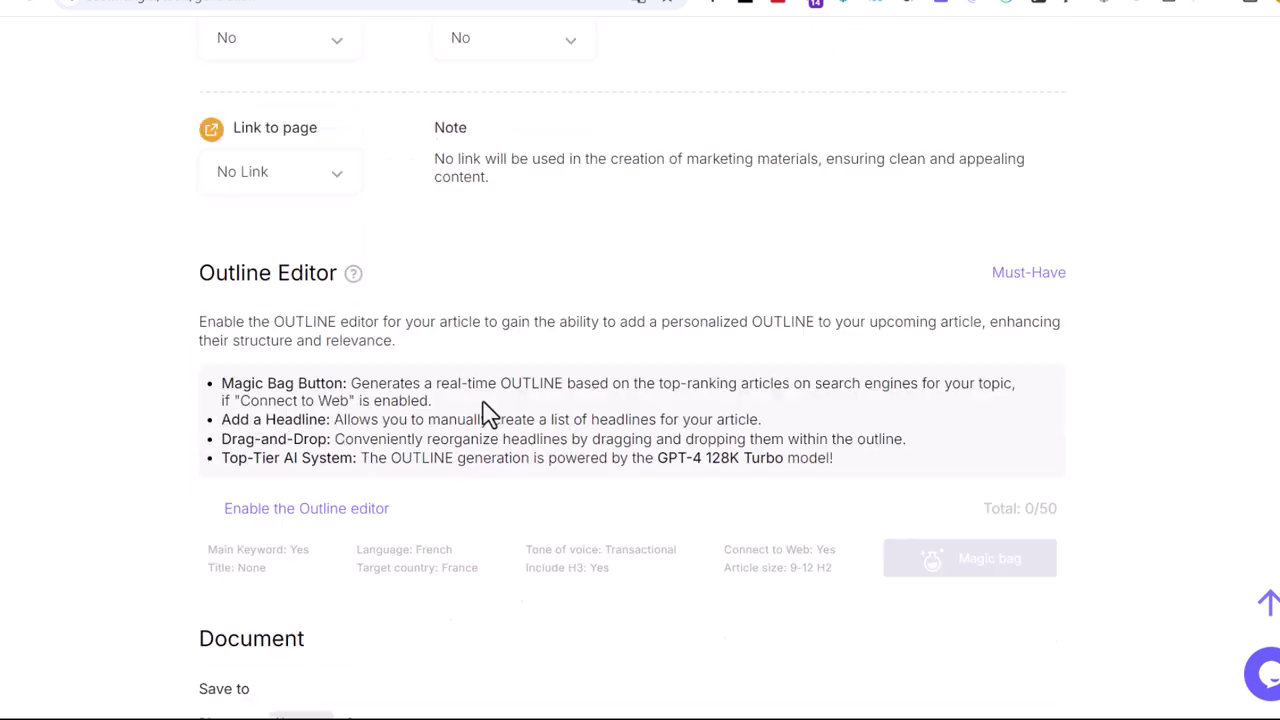
scroll(491, 417, "up", 1)
left_click_drag(198, 127, 337, 142)
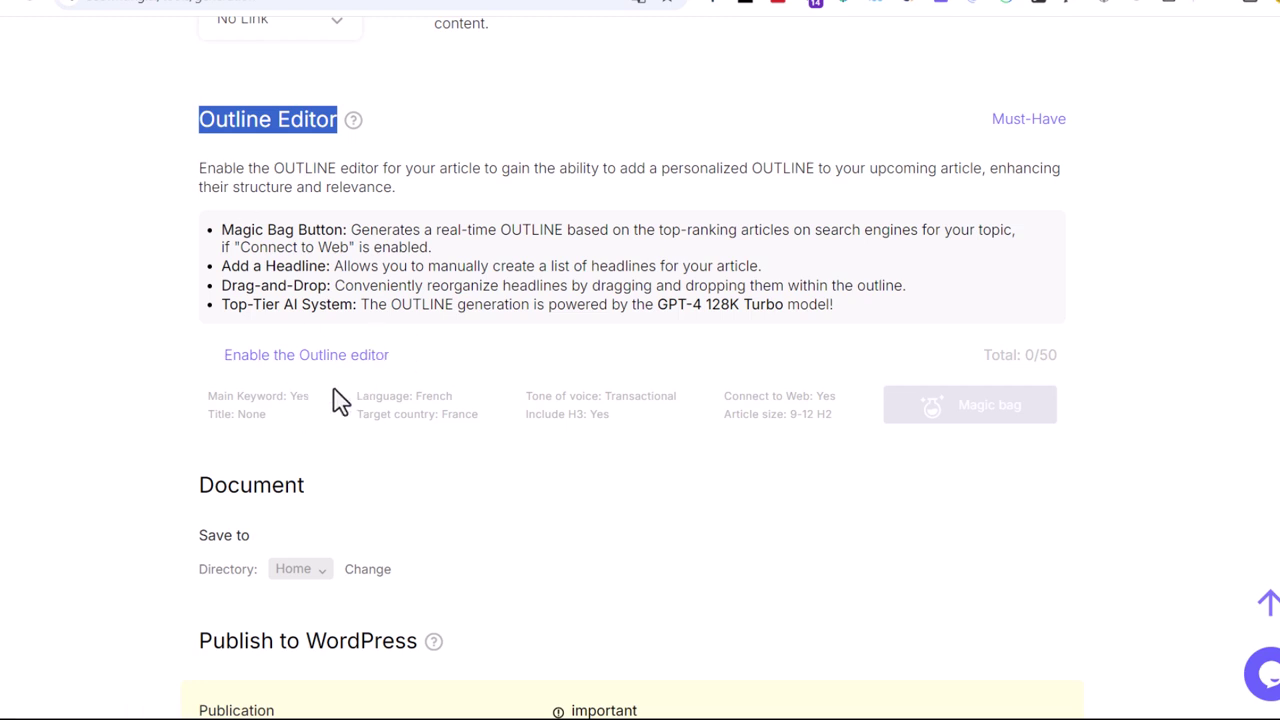
left_click_drag(563, 286, 149, 263)
left_click(270, 305)
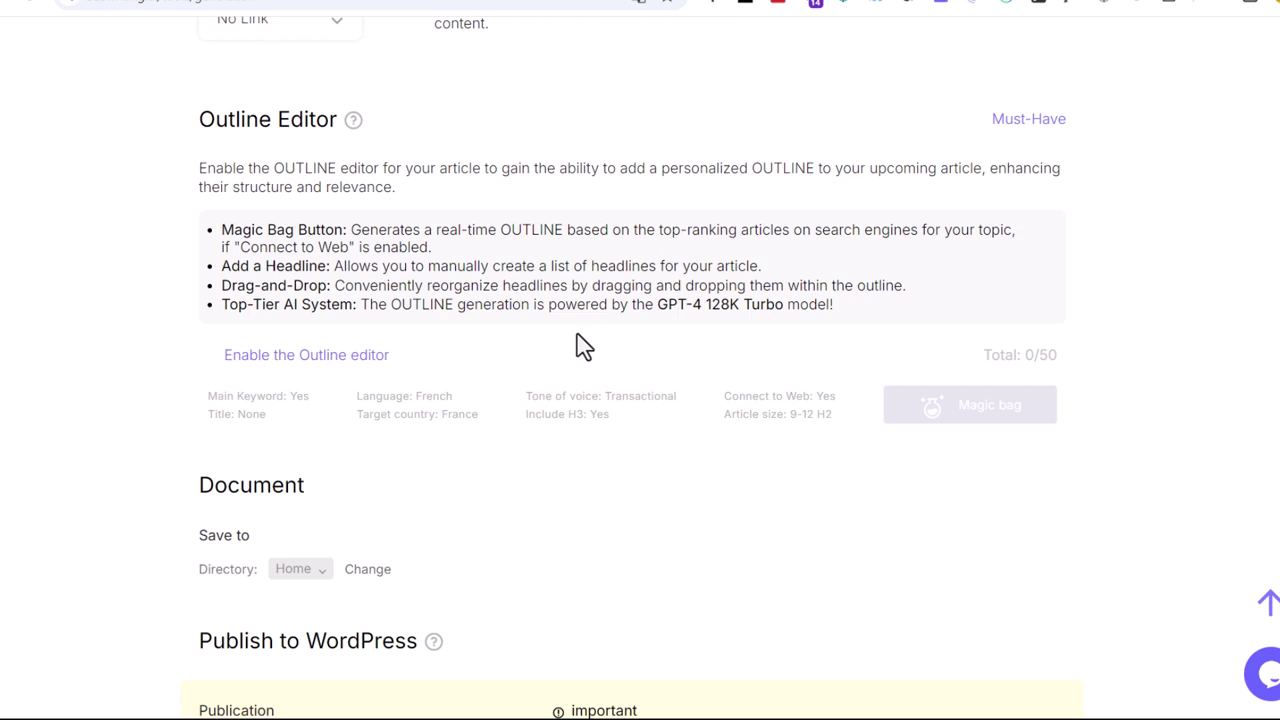
- Try to set the Publish to WordPress publication option to Yes and cancel the site connection request
scroll(580, 340, "down", 2)
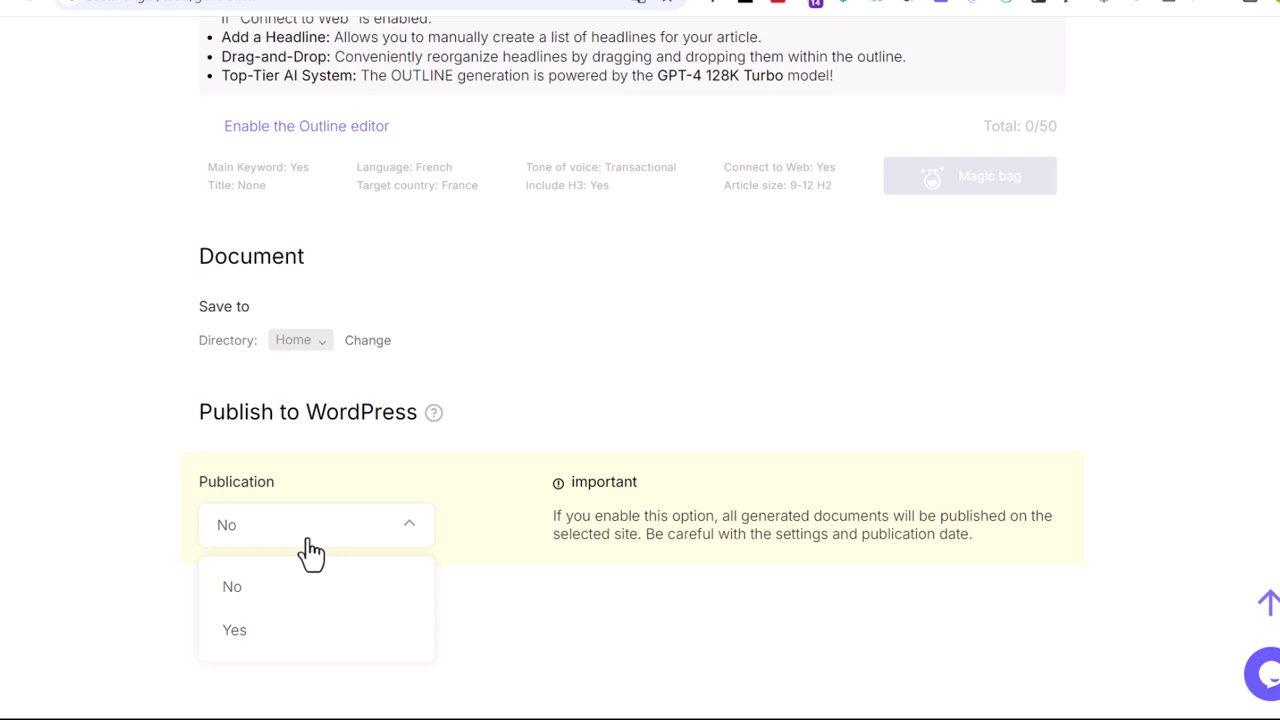
left_click(270, 600)
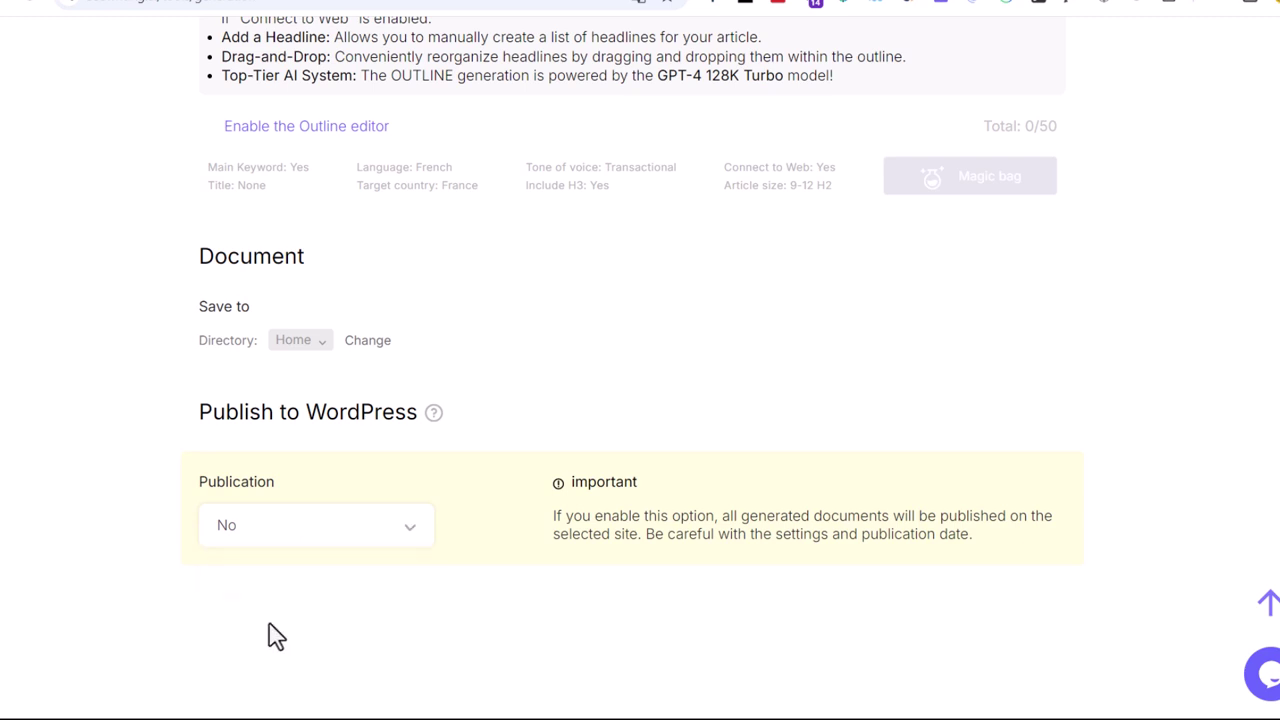
left_click(294, 545)
left_click(294, 630)
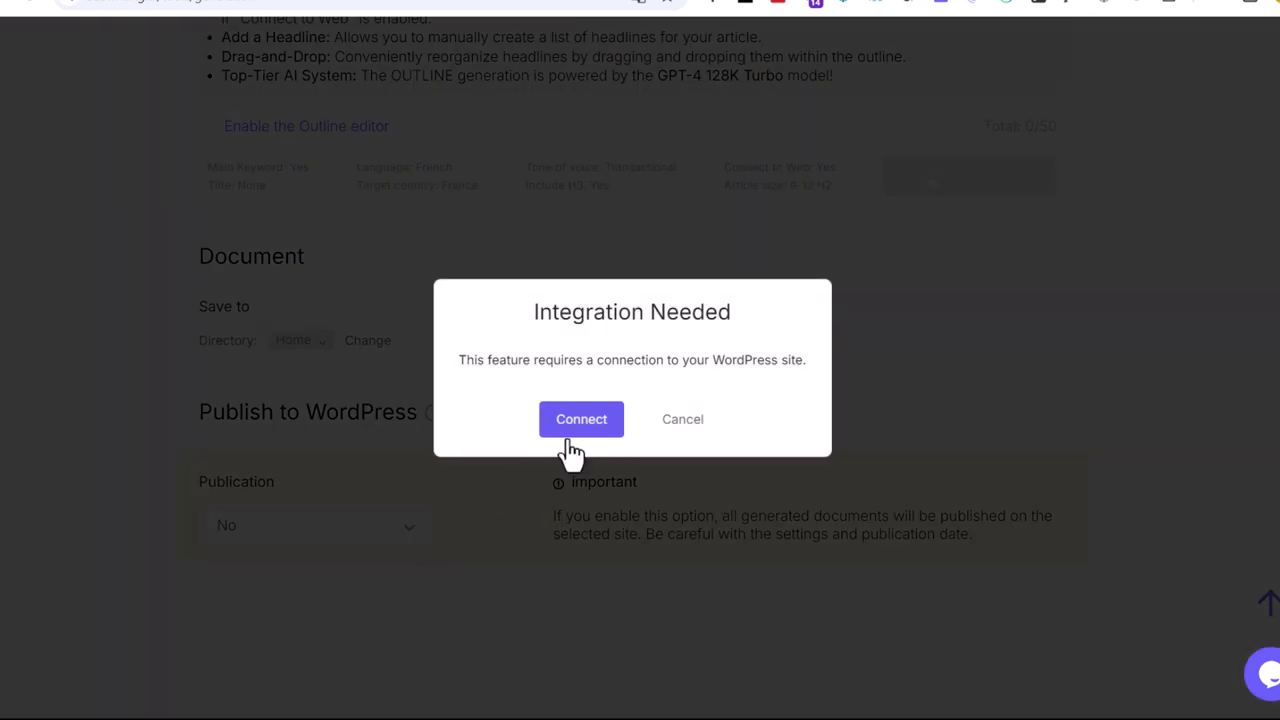
left_click(690, 425)
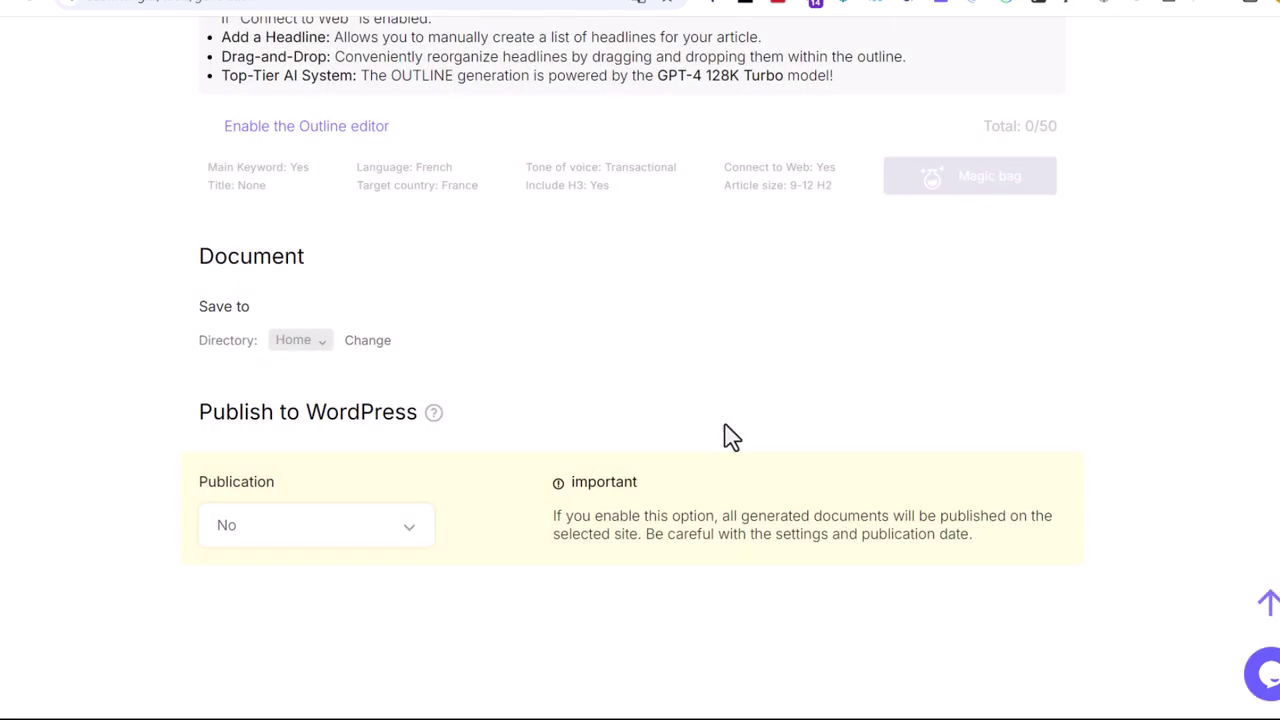
- Return to the Documents page and open the account's Integrations settings
scroll(733, 447, "up", 8)
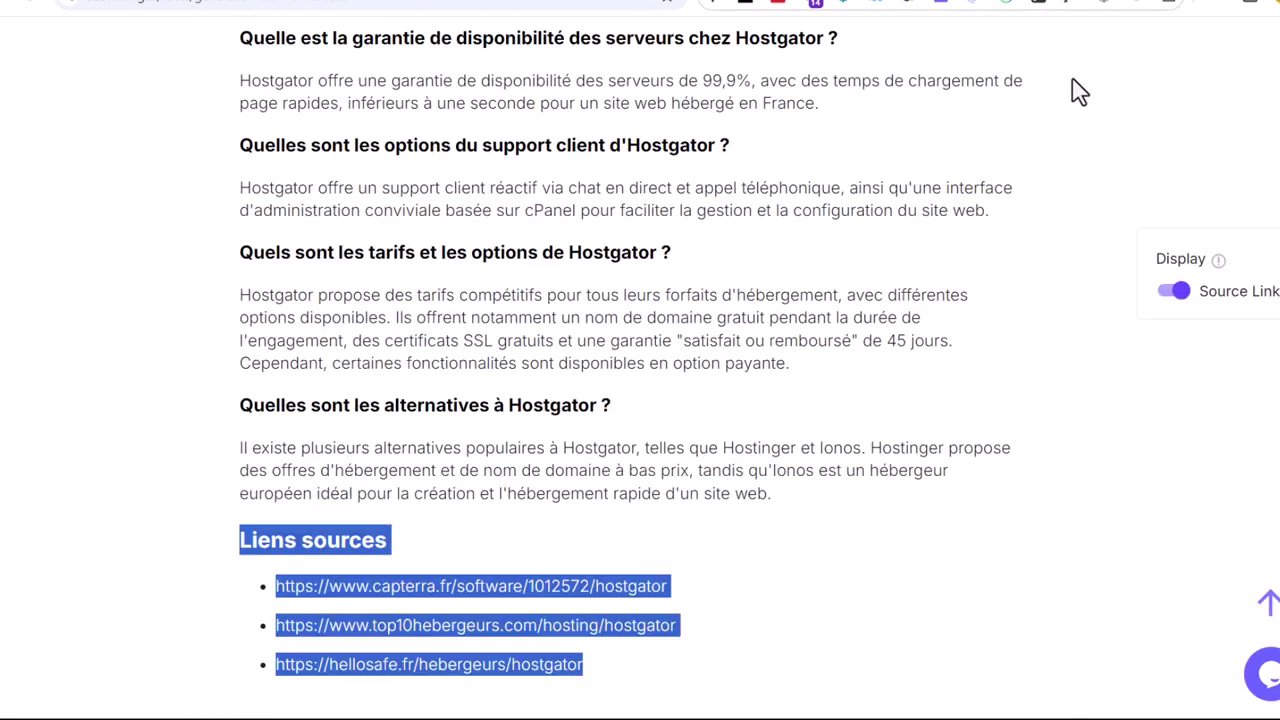
scroll(600, 360, "up", 6)
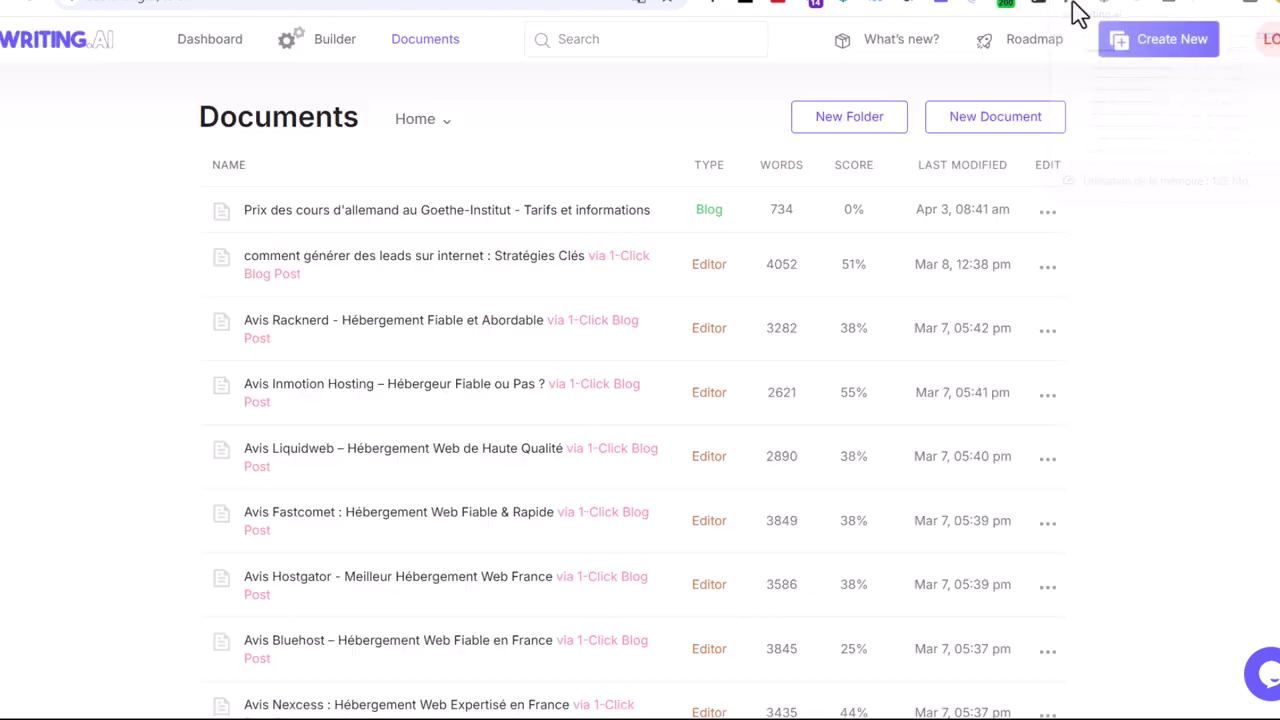
left_click(1268, 39)
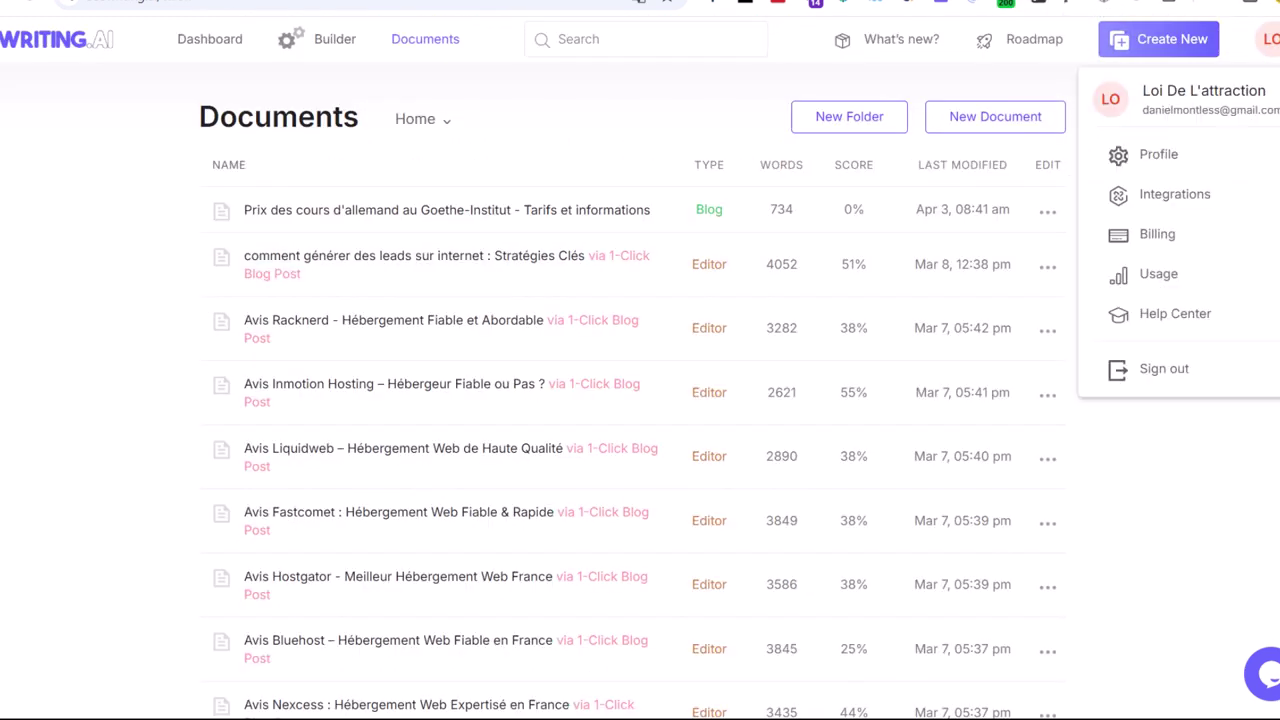
left_click(1160, 205)
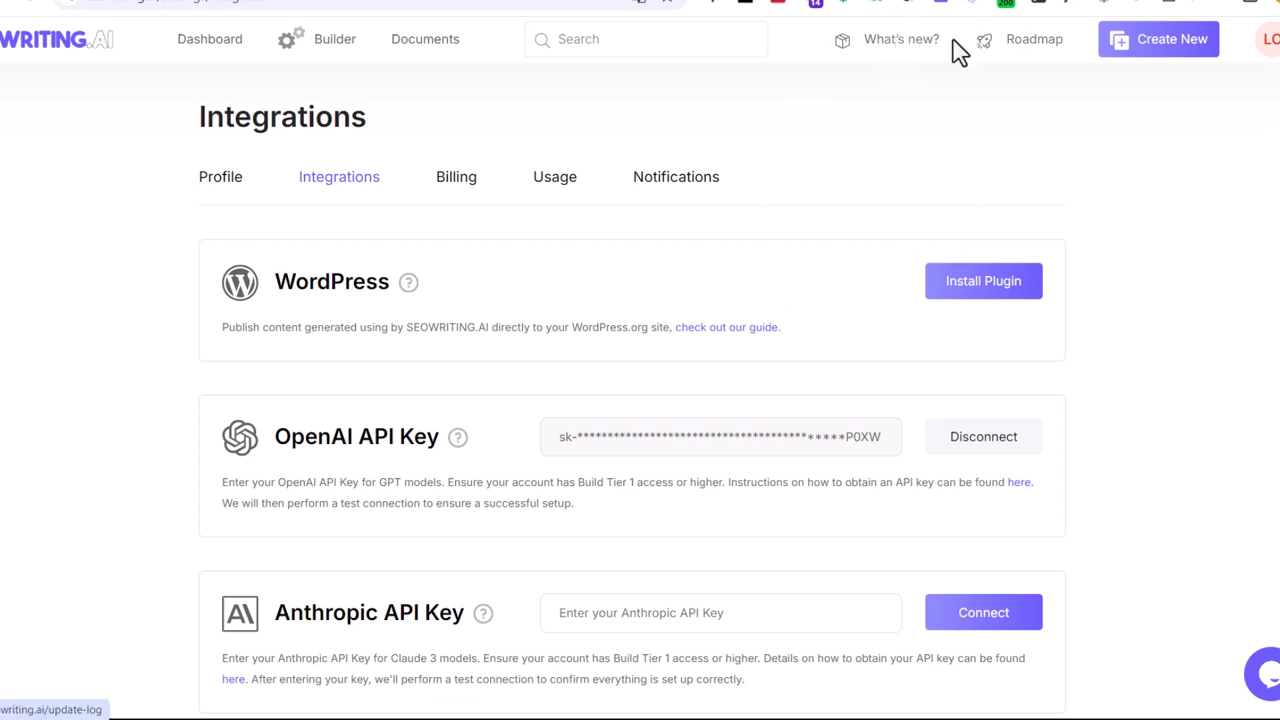
- Open the product roadmap and the What's new log, and read the Better Linking & Deep Web Content entry's internal linking section
left_click(1022, 48)
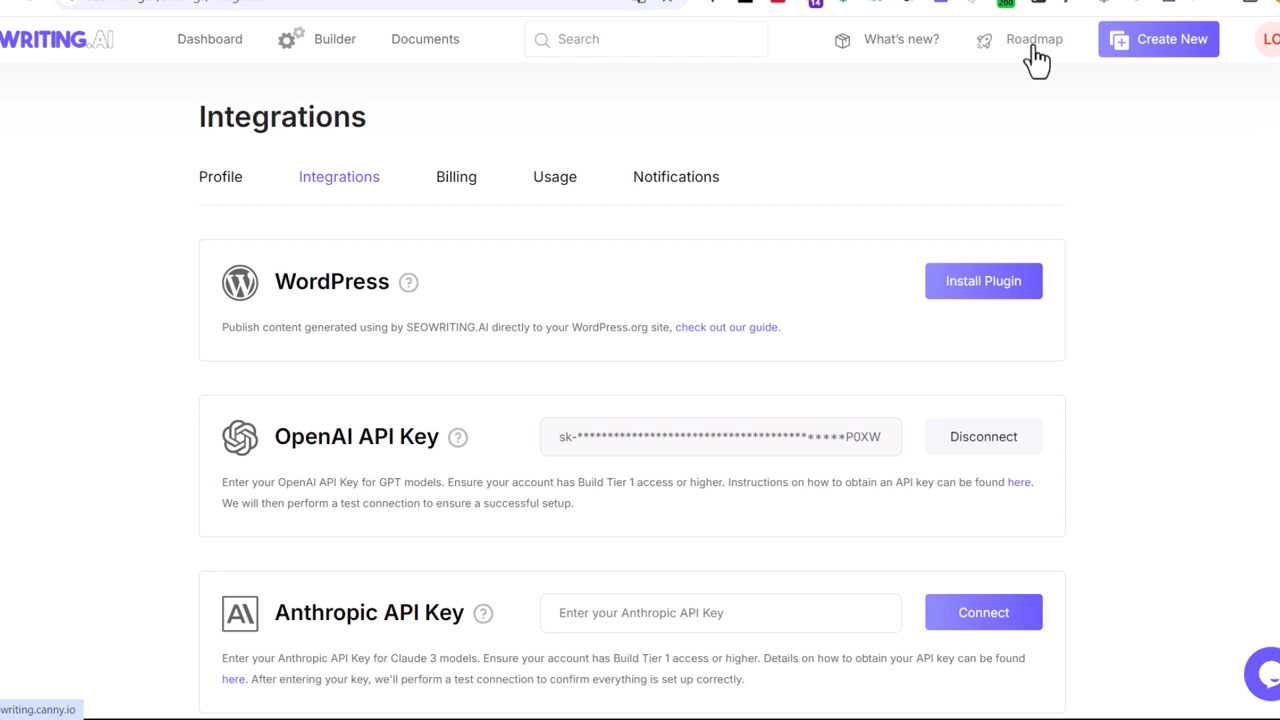
left_click(895, 52)
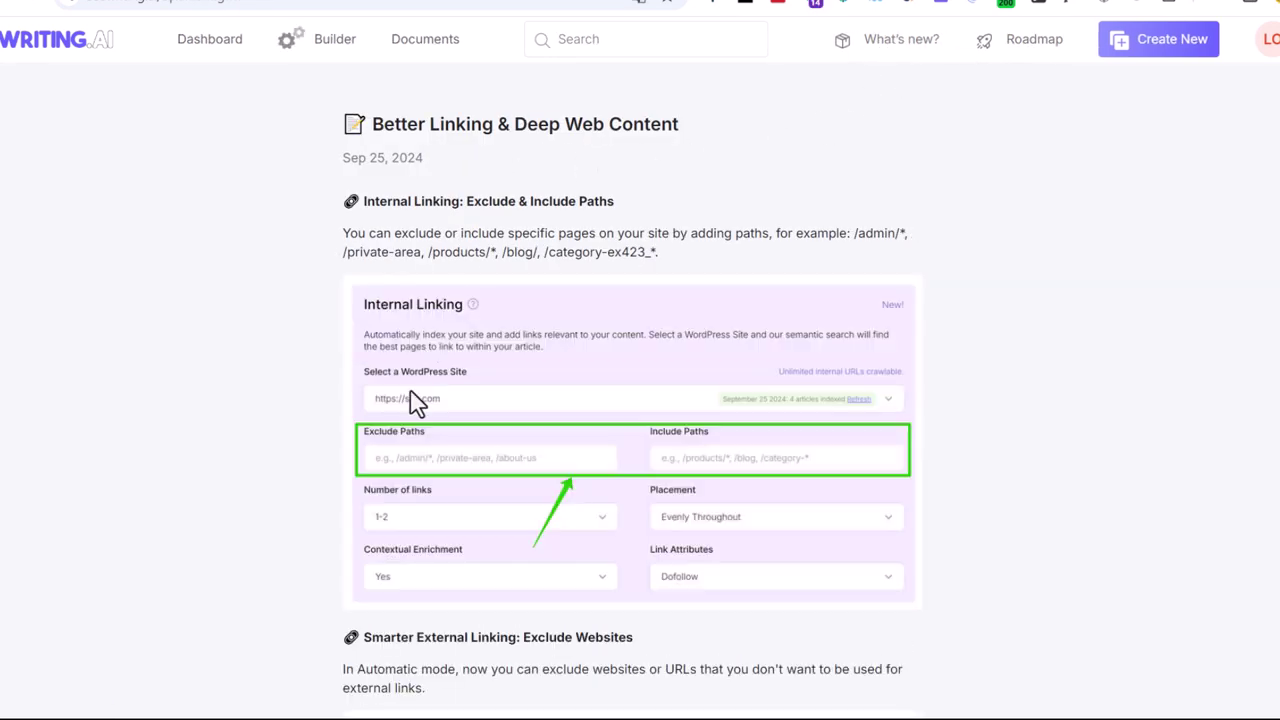
scroll(441, 443, "down", 1)
scroll(617, 378, "up", 1)
left_click_drag(408, 133, 942, 95)
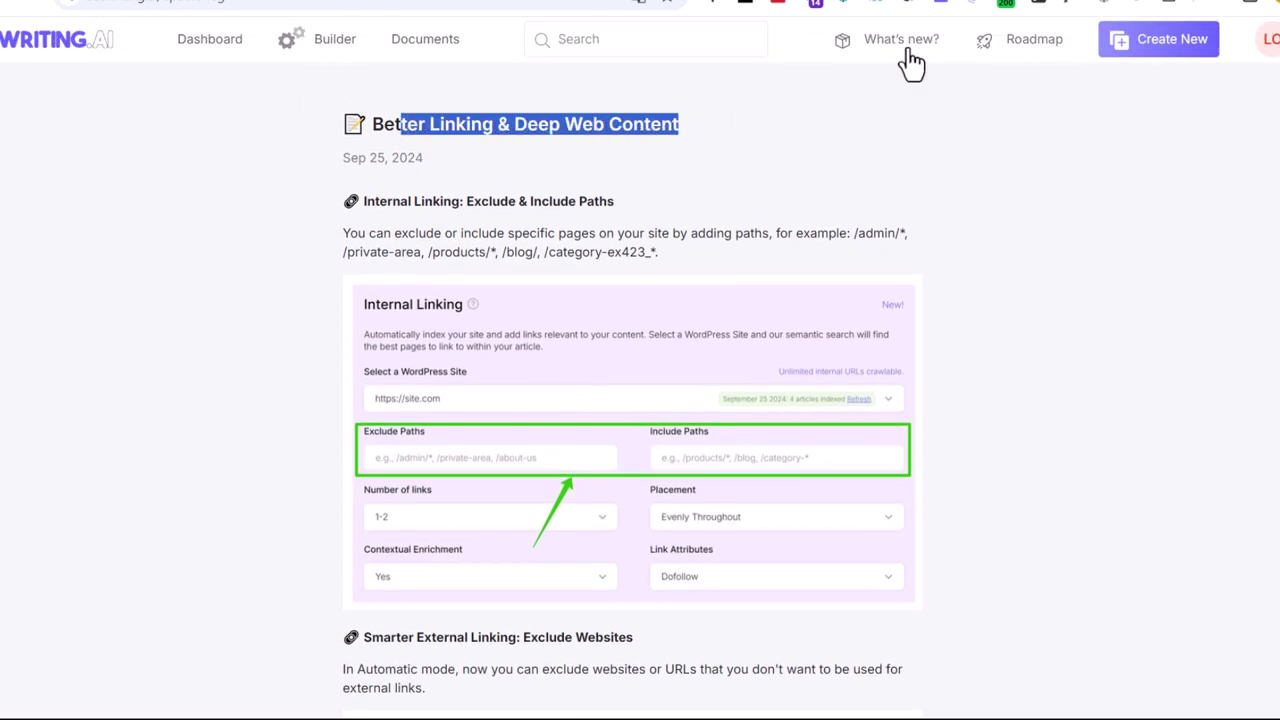
- Review the update log's external linking, old versus new image model comparisons, image customization options and Humanizer Tool notes
scroll(718, 286, "down", 5)
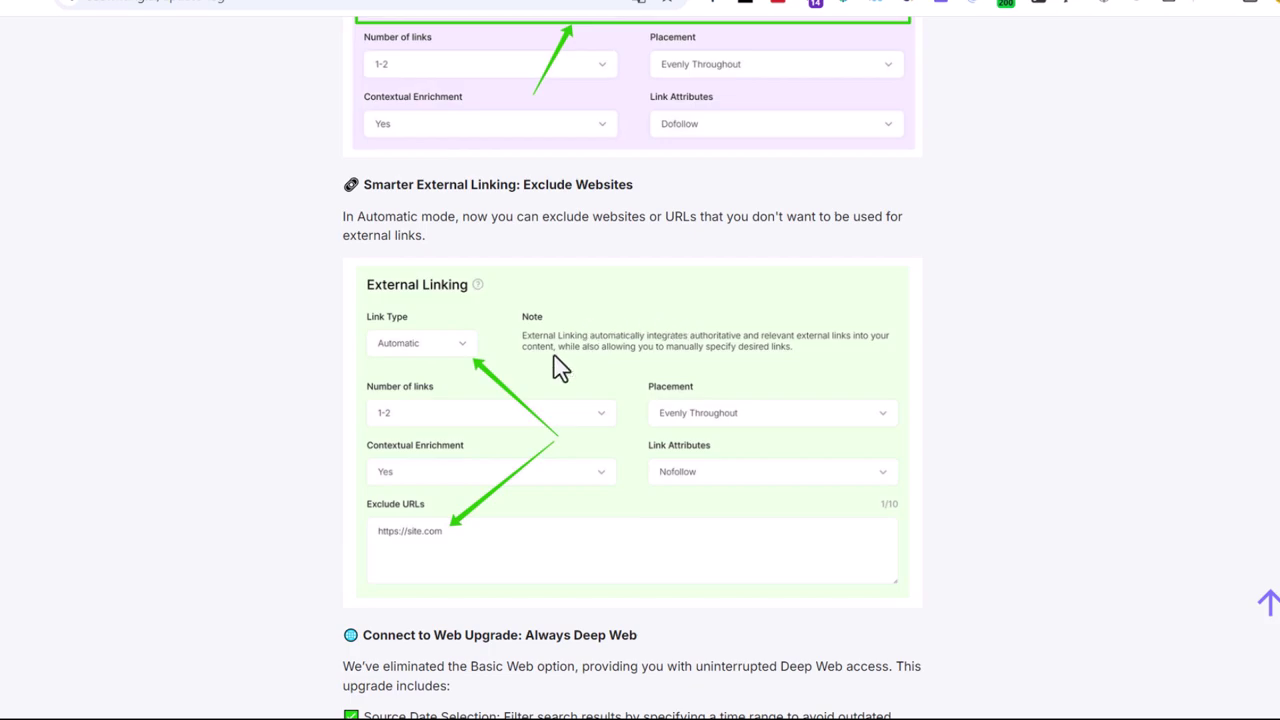
scroll(563, 362, "down", 20)
scroll(640, 412, "down", 15)
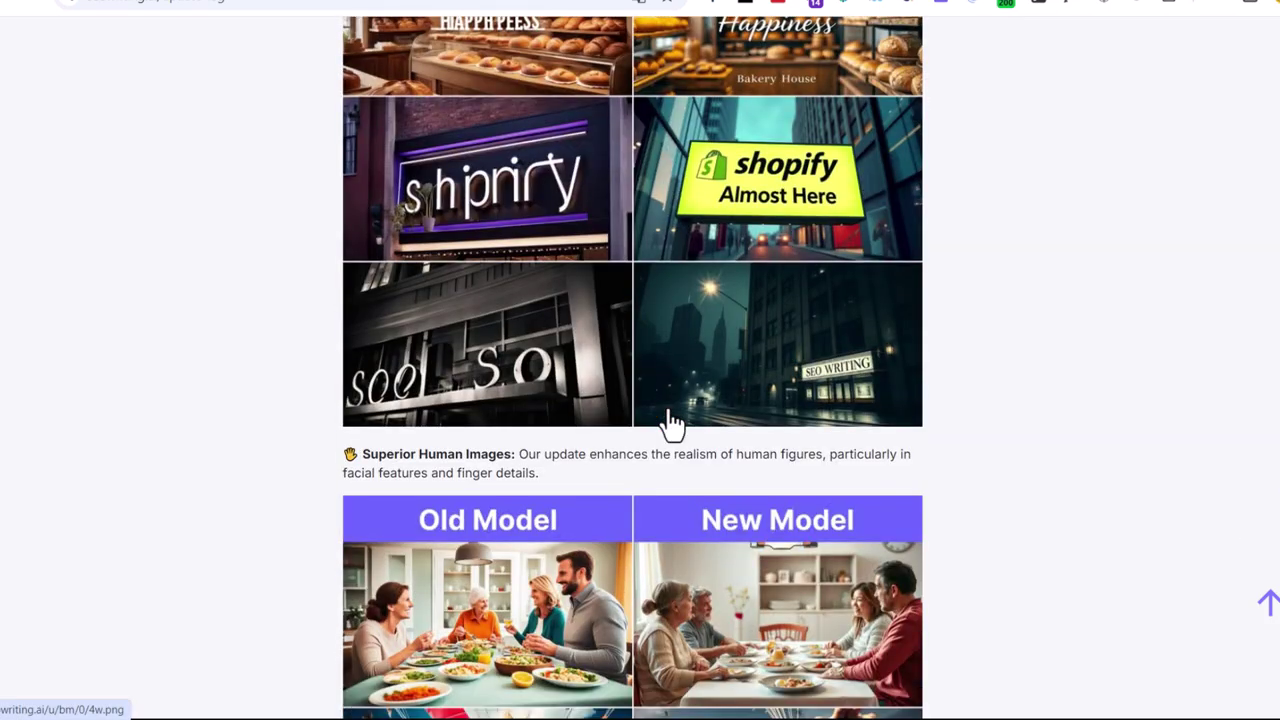
scroll(670, 423, "down", 6)
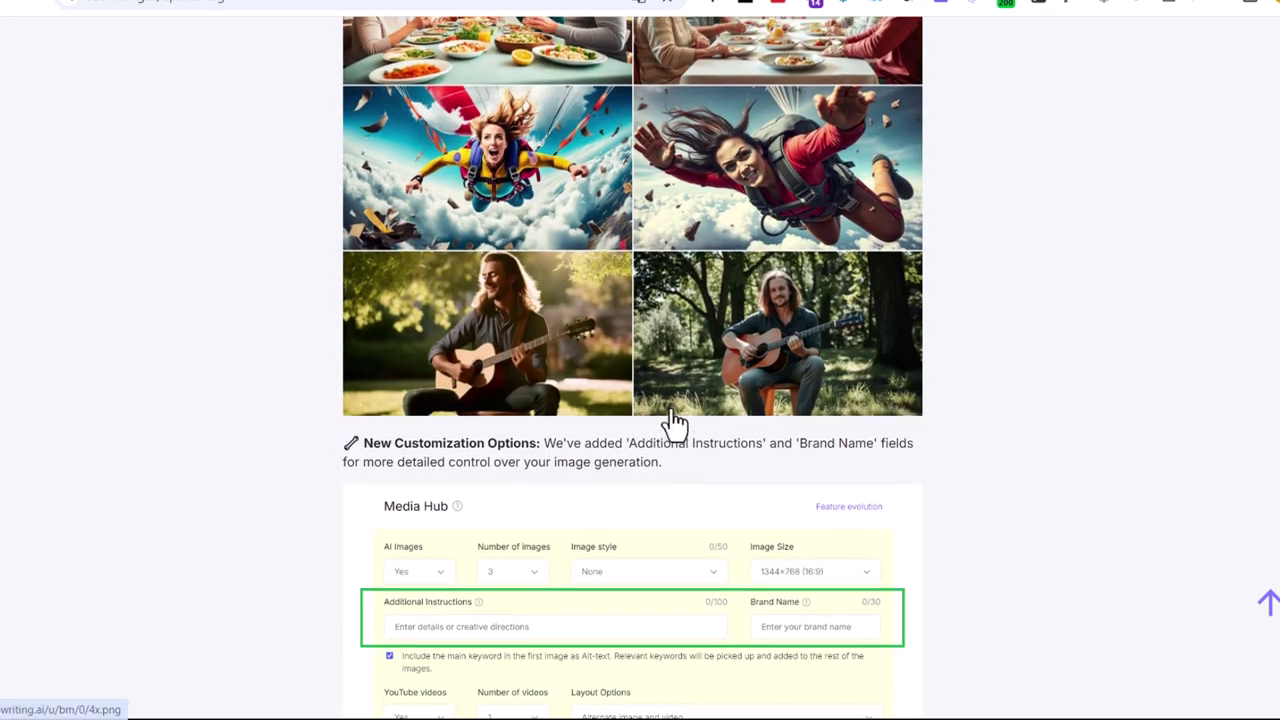
scroll(675, 423, "up", 1)
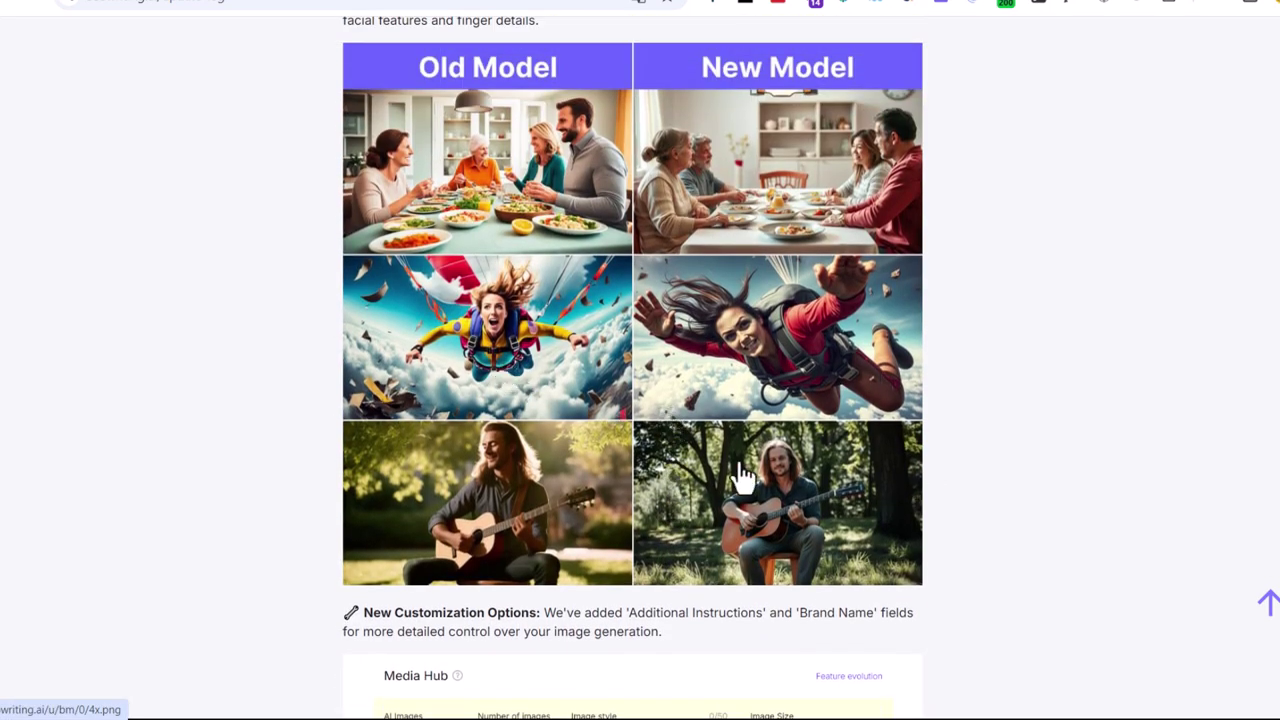
scroll(600, 306, "up", 10)
scroll(737, 268, "up", 20)
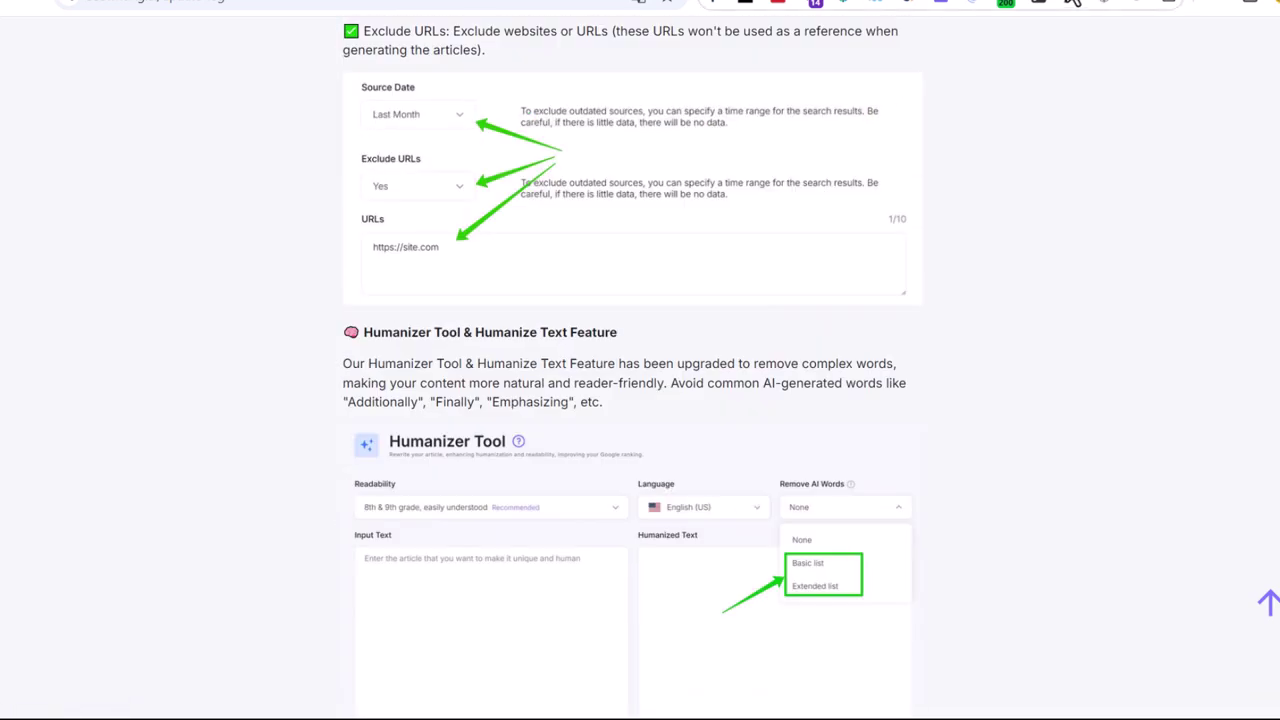
- Switch to the SEOWRITING roadmap board and examine the feature requests in the In Progress column
left_click(1045, 8)
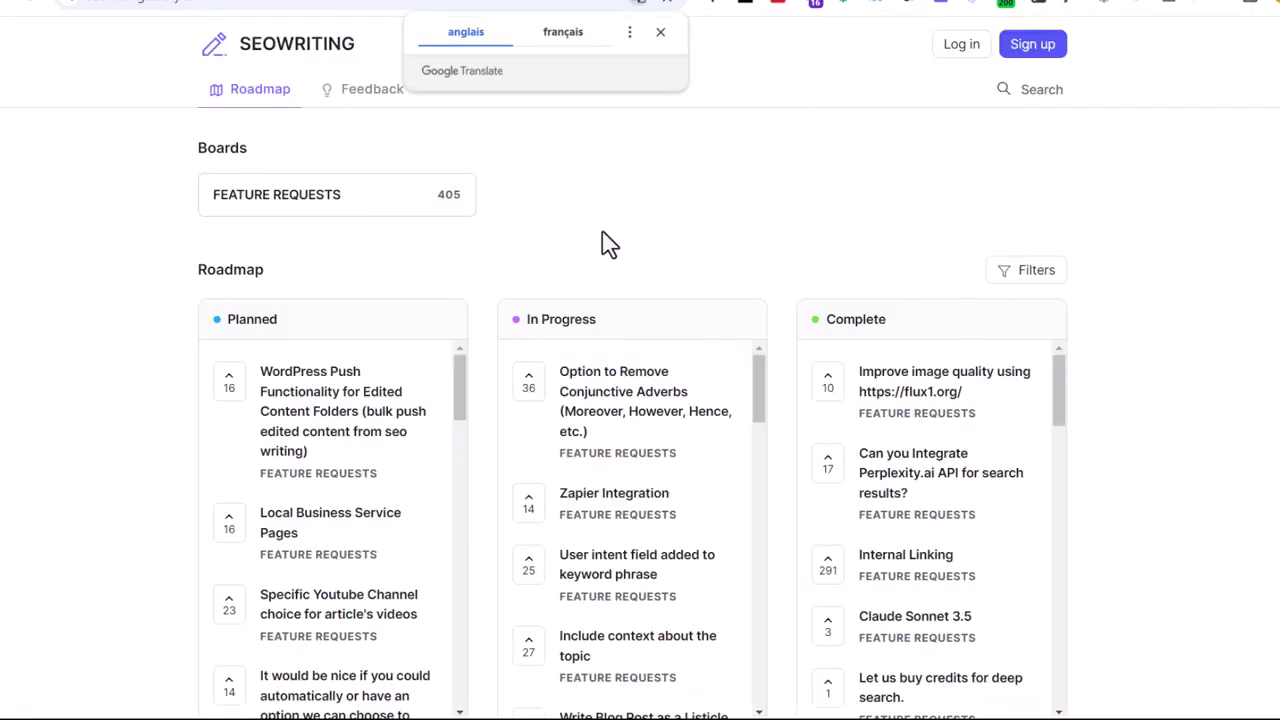
scroll(563, 343, "down", 4)
scroll(930, 410, "down", 5)
scroll(940, 415, "down", 6)
scroll(610, 435, "down", 4)
scroll(610, 435, "down", 8)
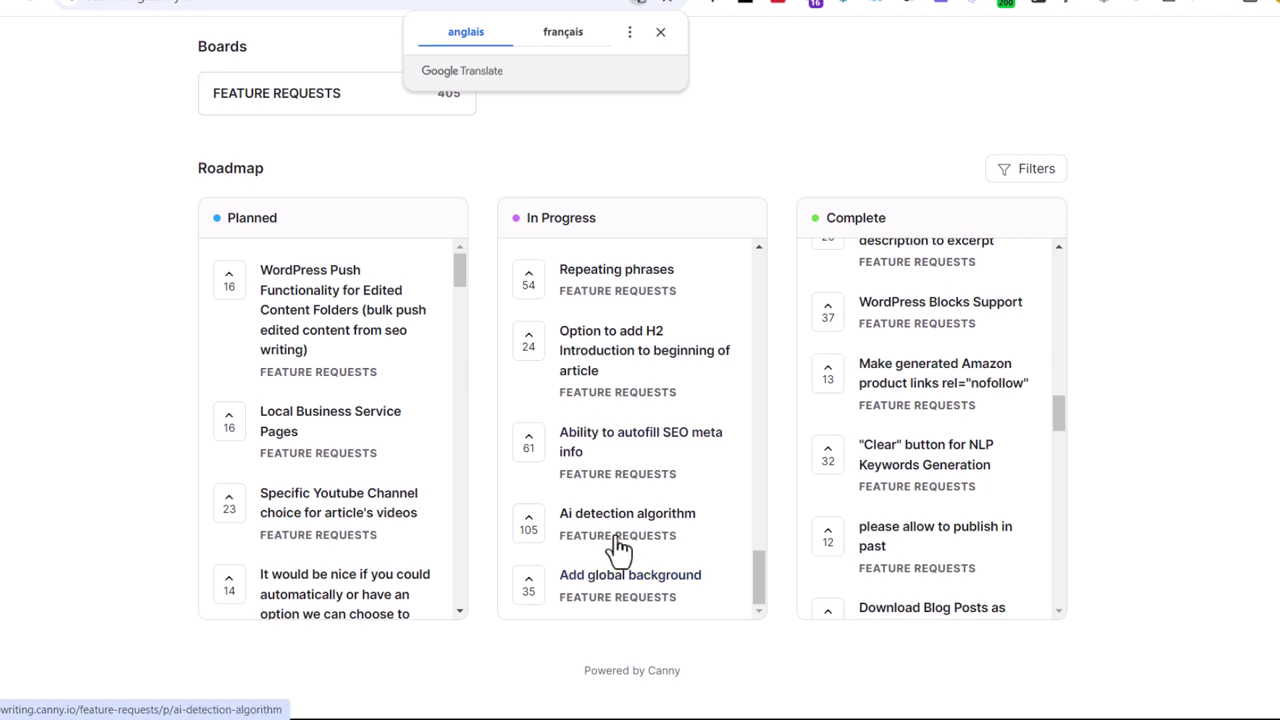
scroll(618, 520, "up", 10)
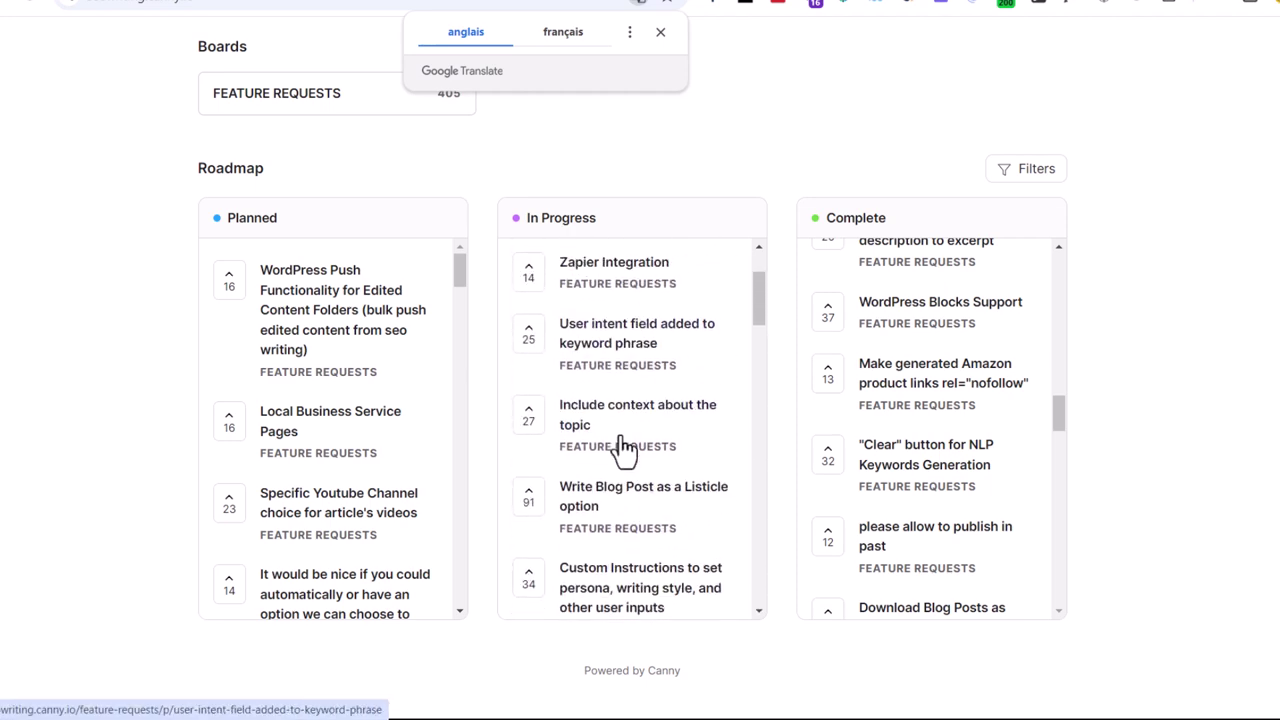
scroll(654, 366, "up", 2)
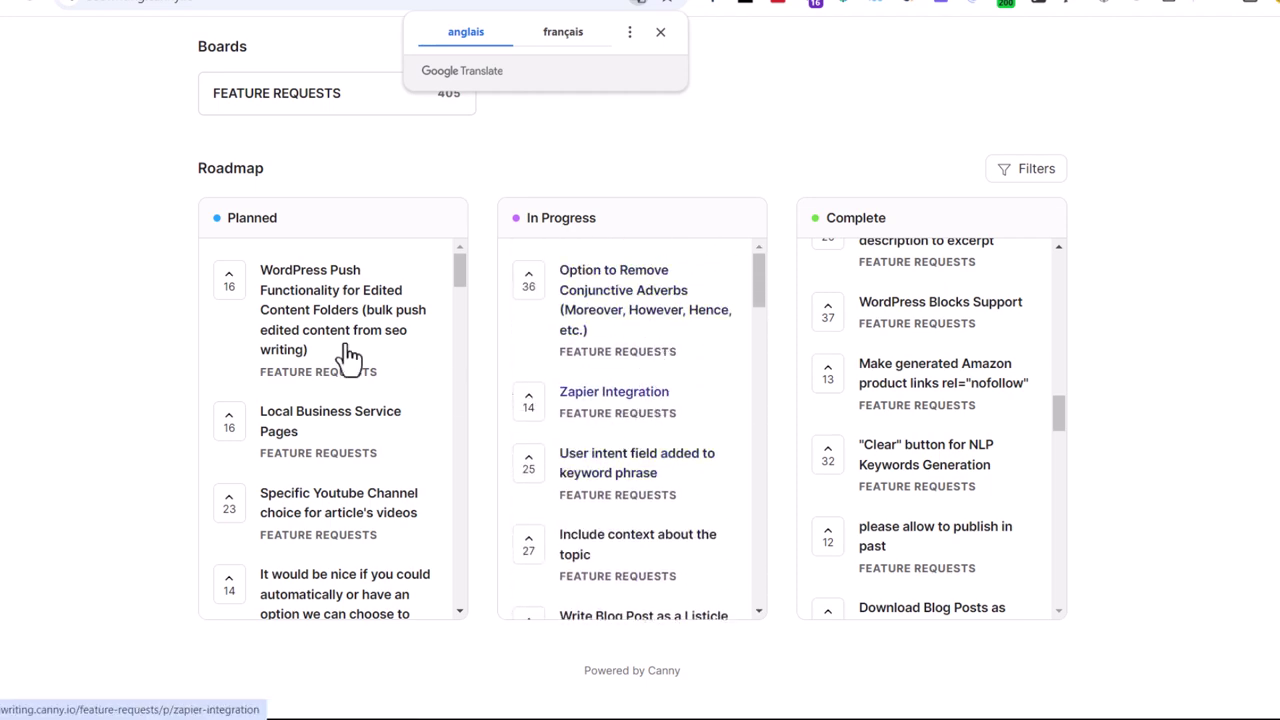
- Examine the feature requests in the roadmap's Planned column
left_click_drag(314, 238, 157, 234)
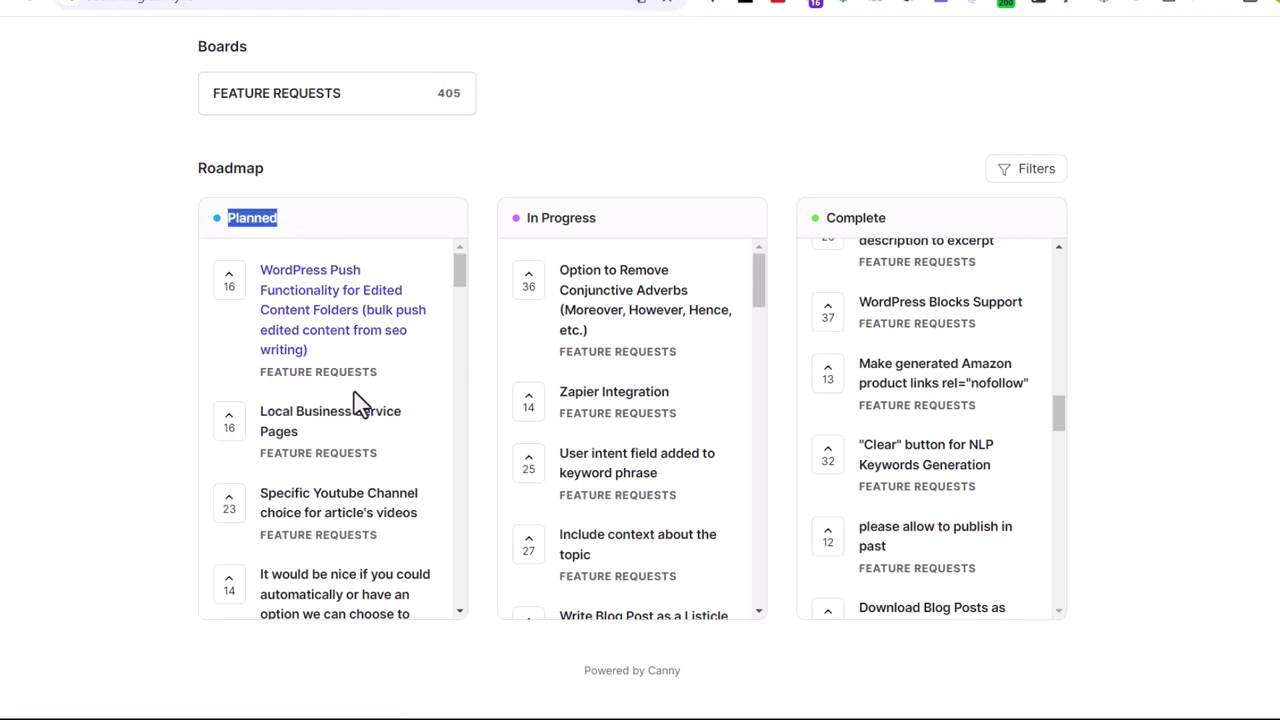
scroll(360, 400, "down", 15)
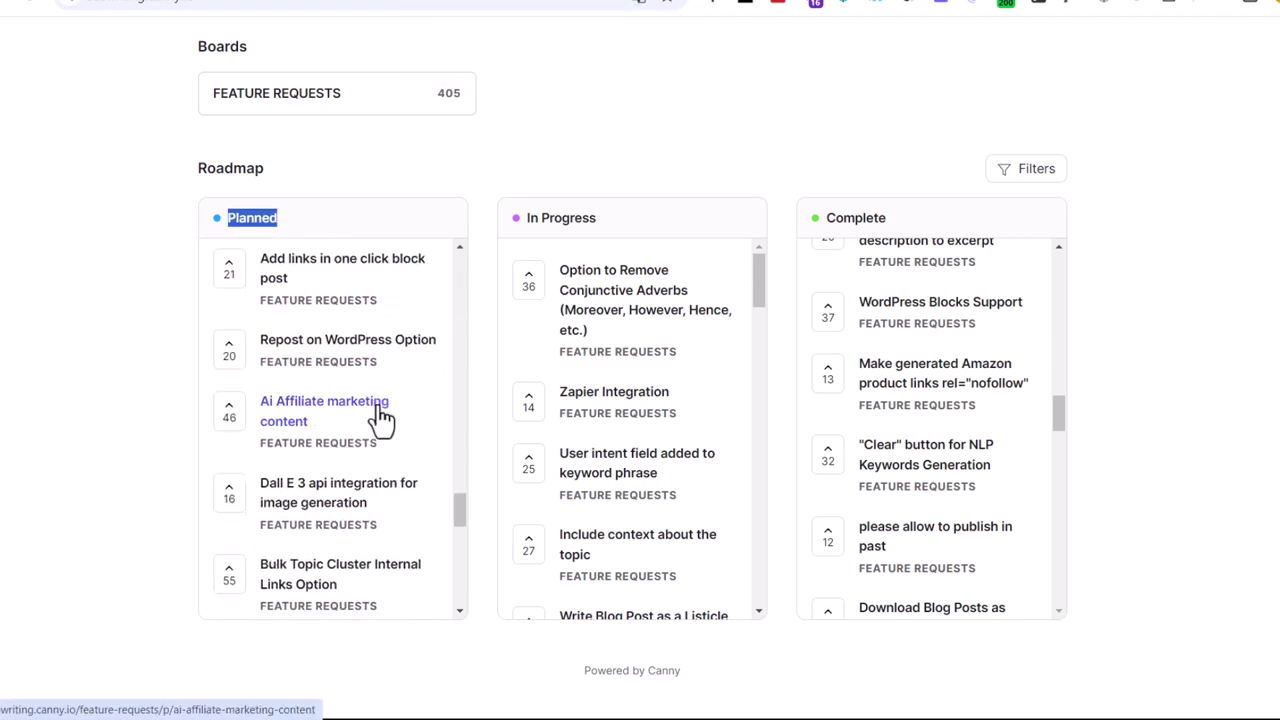
scroll(380, 418, "down", 6)
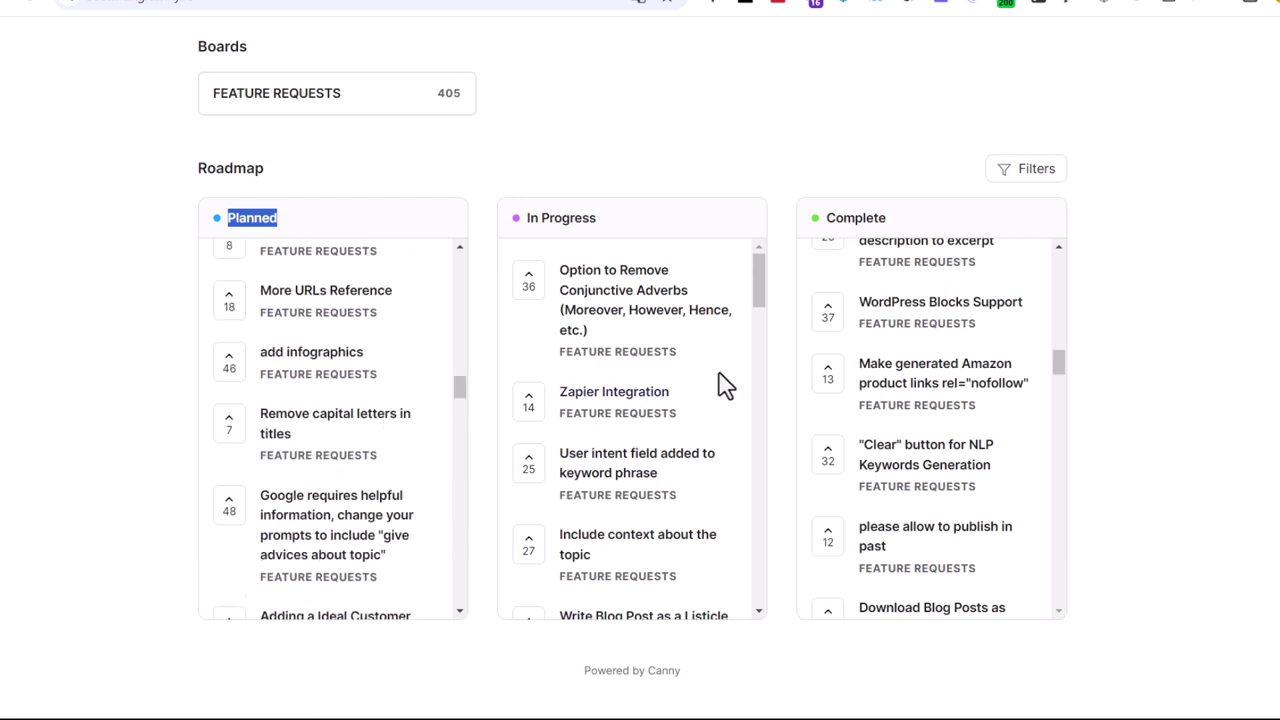
scroll(720, 392, "up", 1)
scroll(1003, 490, "up", 1)
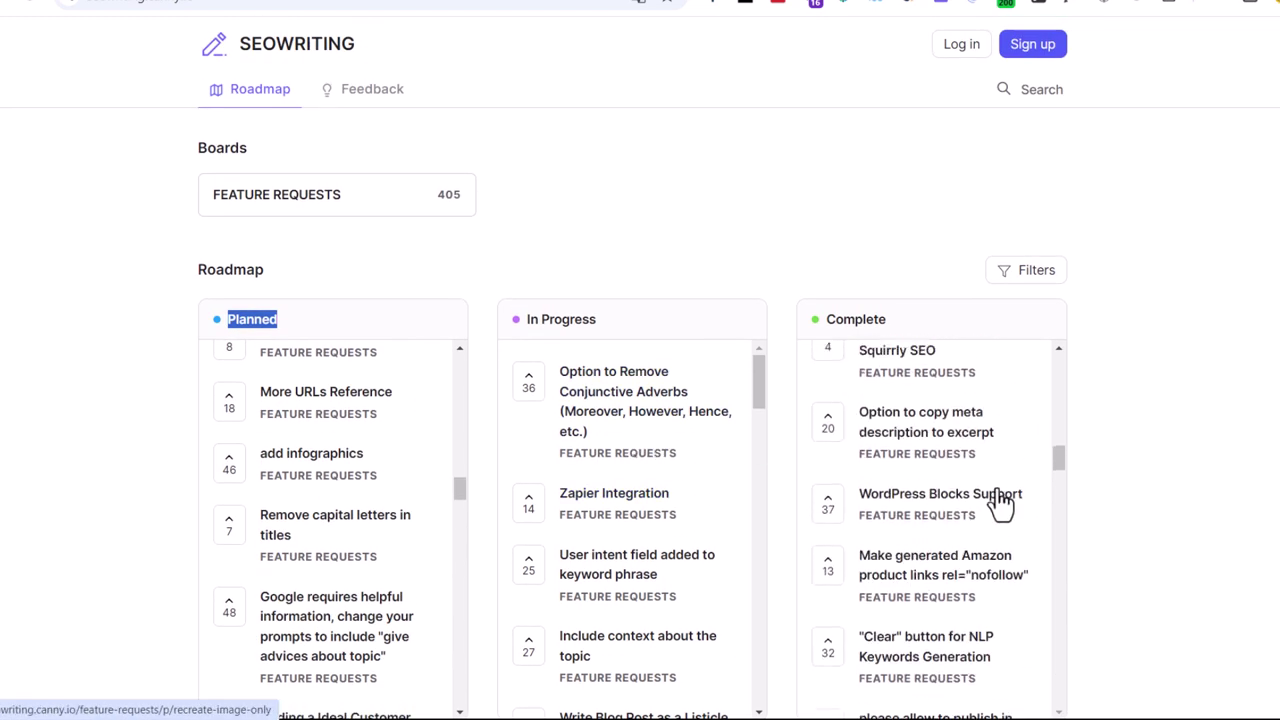
- Return to the 1-Click Blog Post form and open the account's Billing page
left_click(1040, 2)
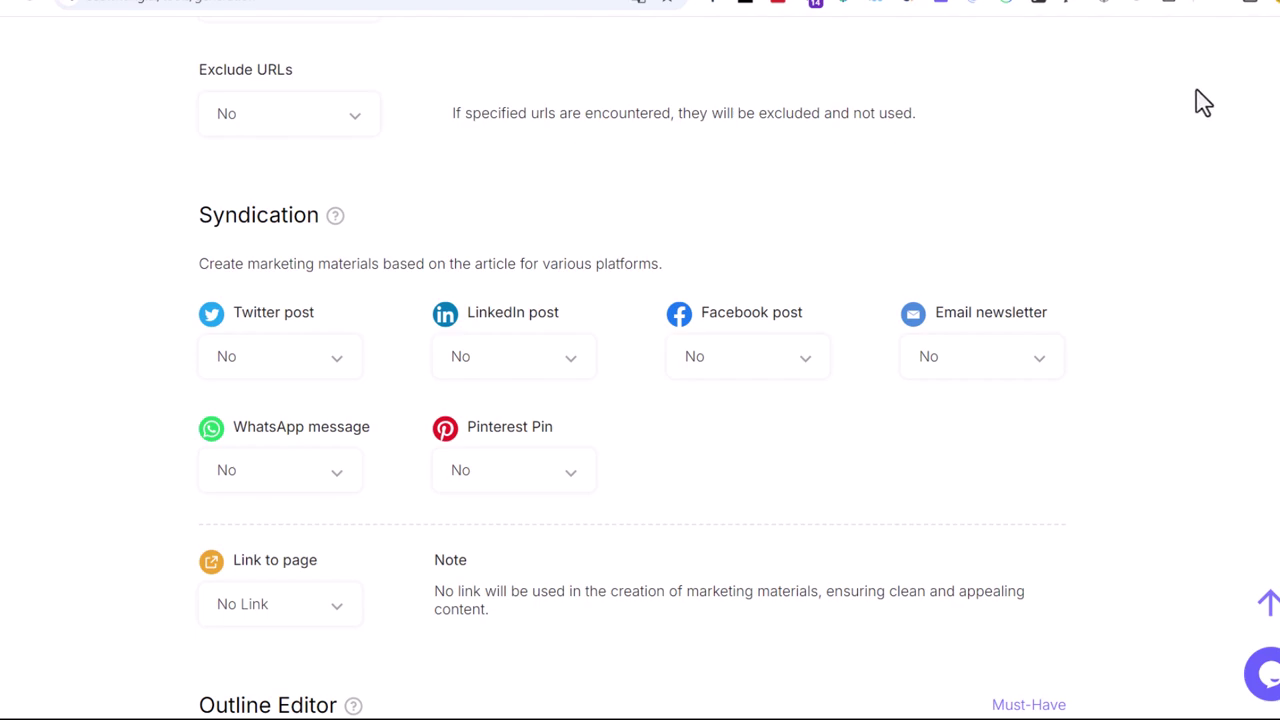
scroll(1272, 170, "up", 20)
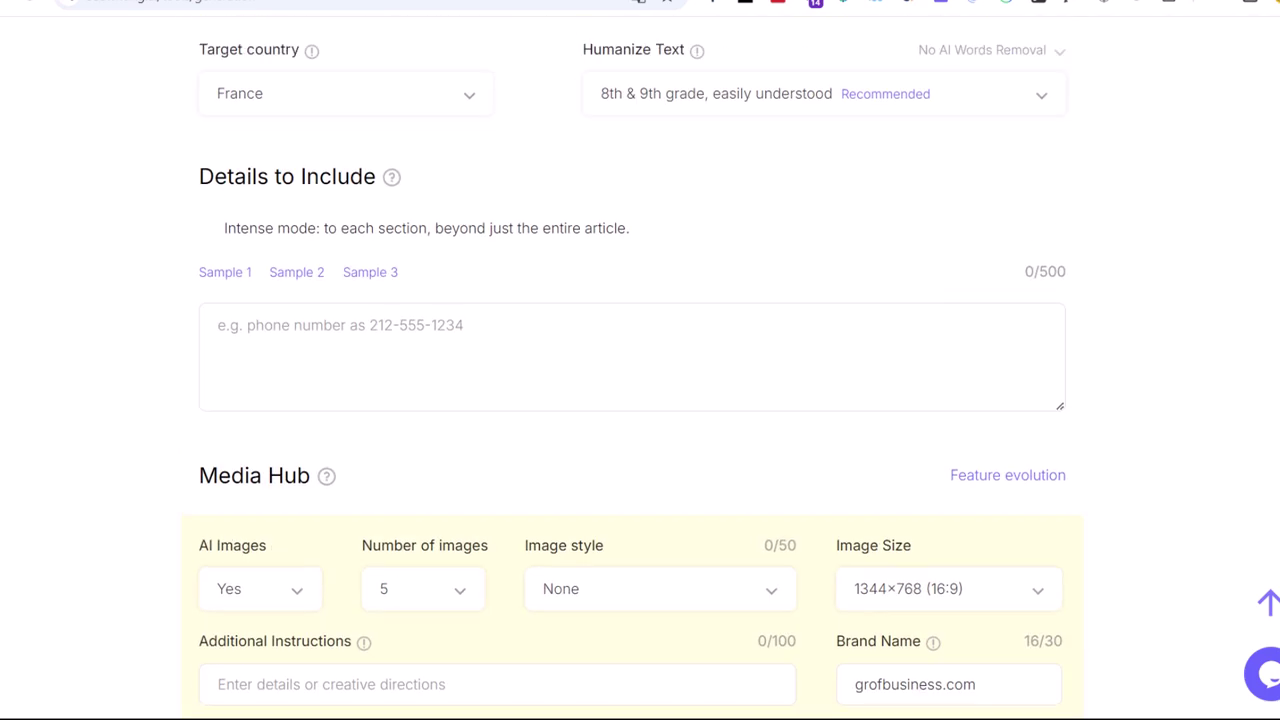
scroll(640, 400, "up", 8)
left_click(1268, 39)
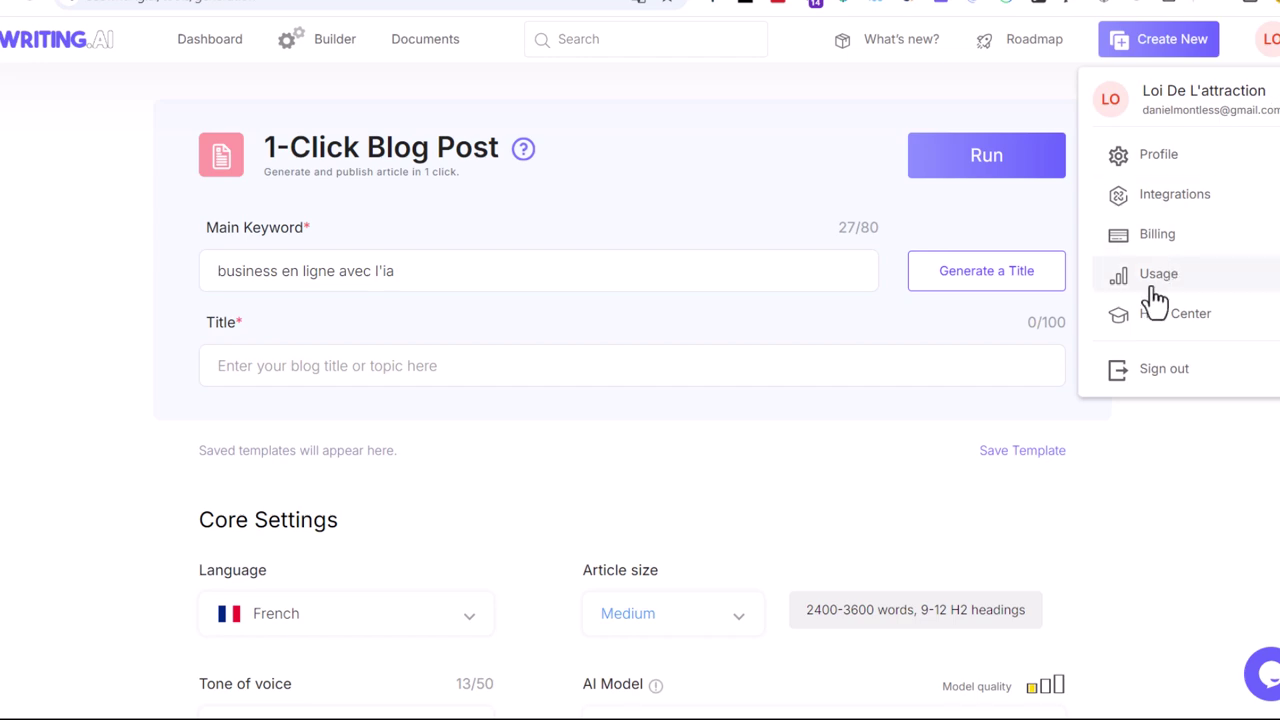
left_click(1160, 240)
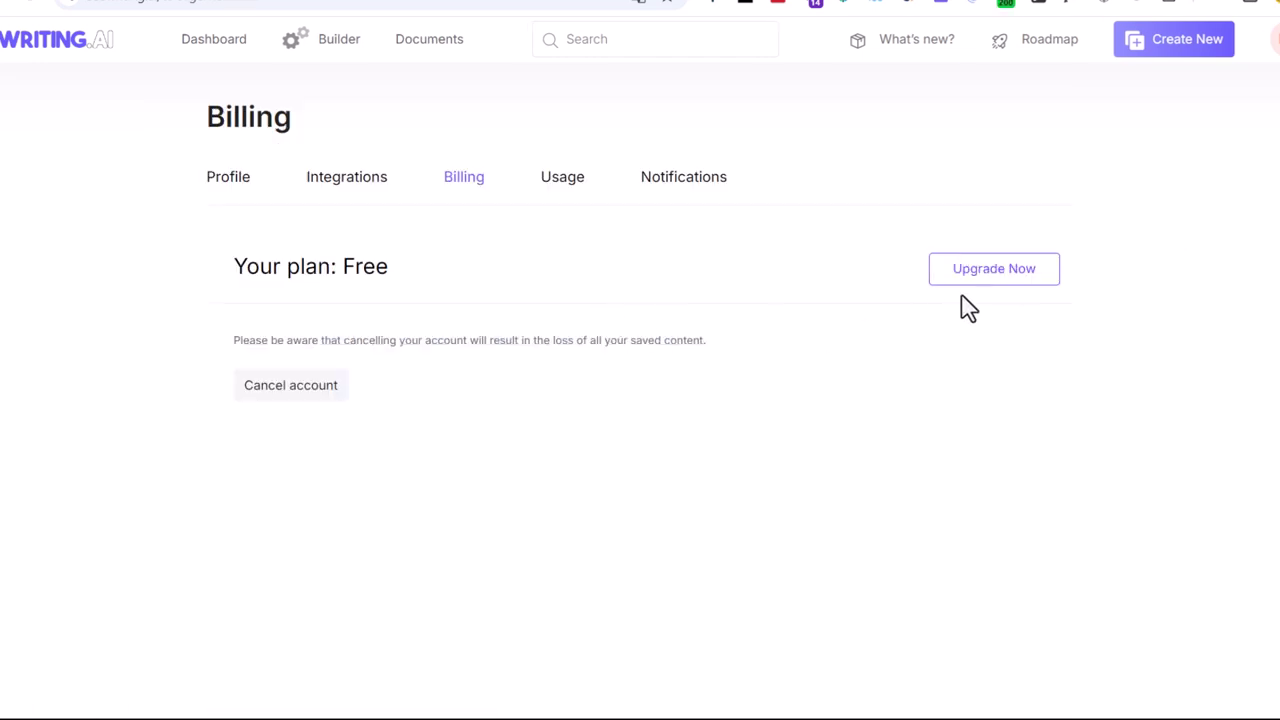
- Open the subscription upgrade options and compare the monthly prices and features of the Free, Starter and Professional plans
left_click(994, 287)
scroll(794, 366, "down", 3)
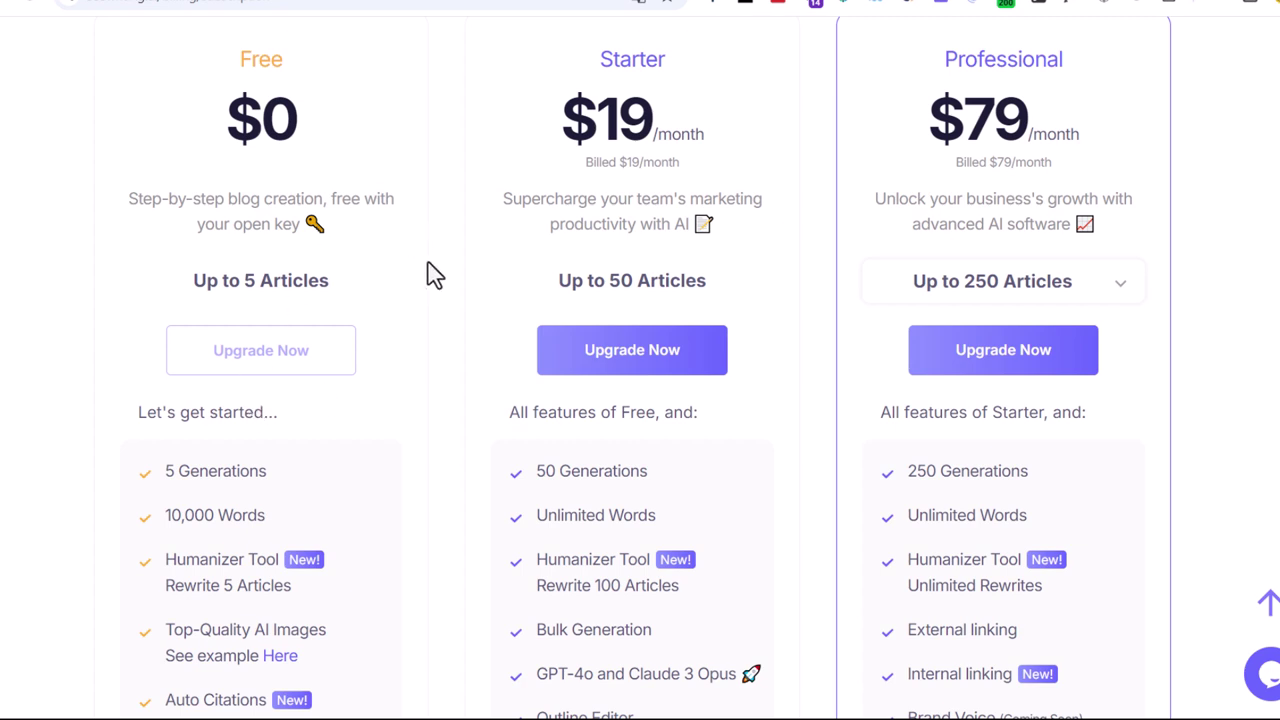
left_click_drag(965, 118, 1038, 118)
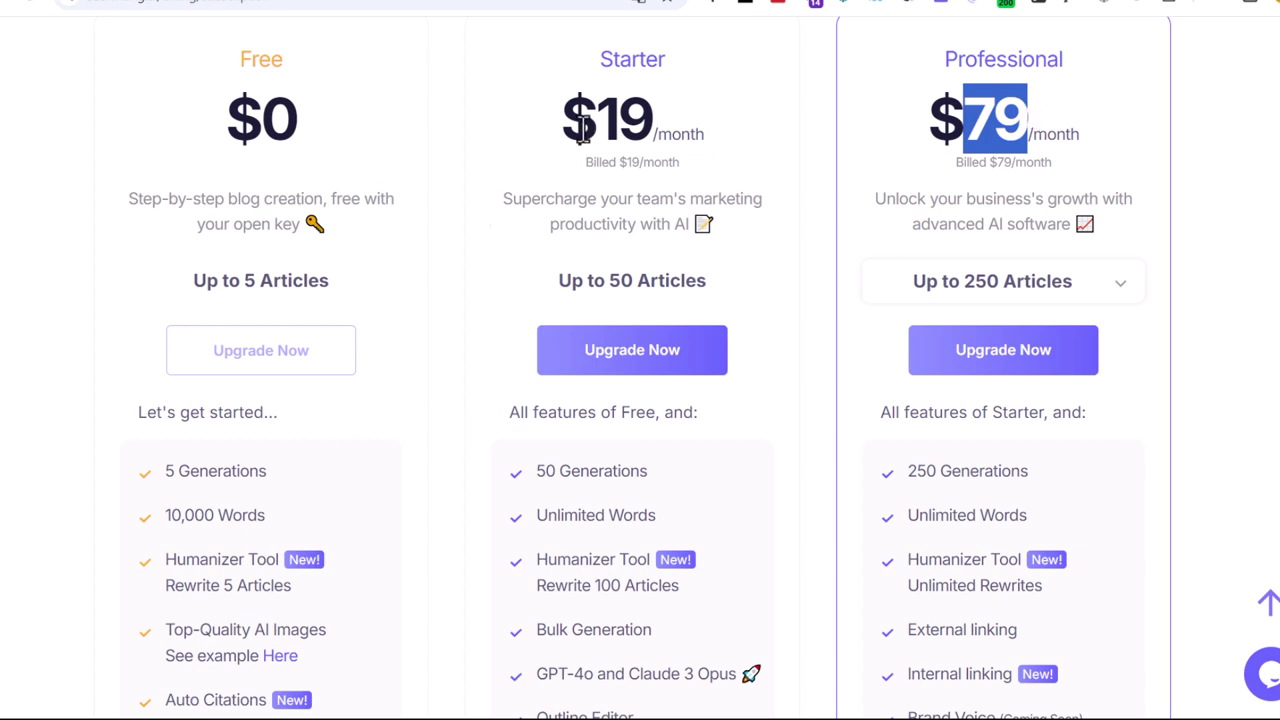
scroll(709, 449, "up", 3)
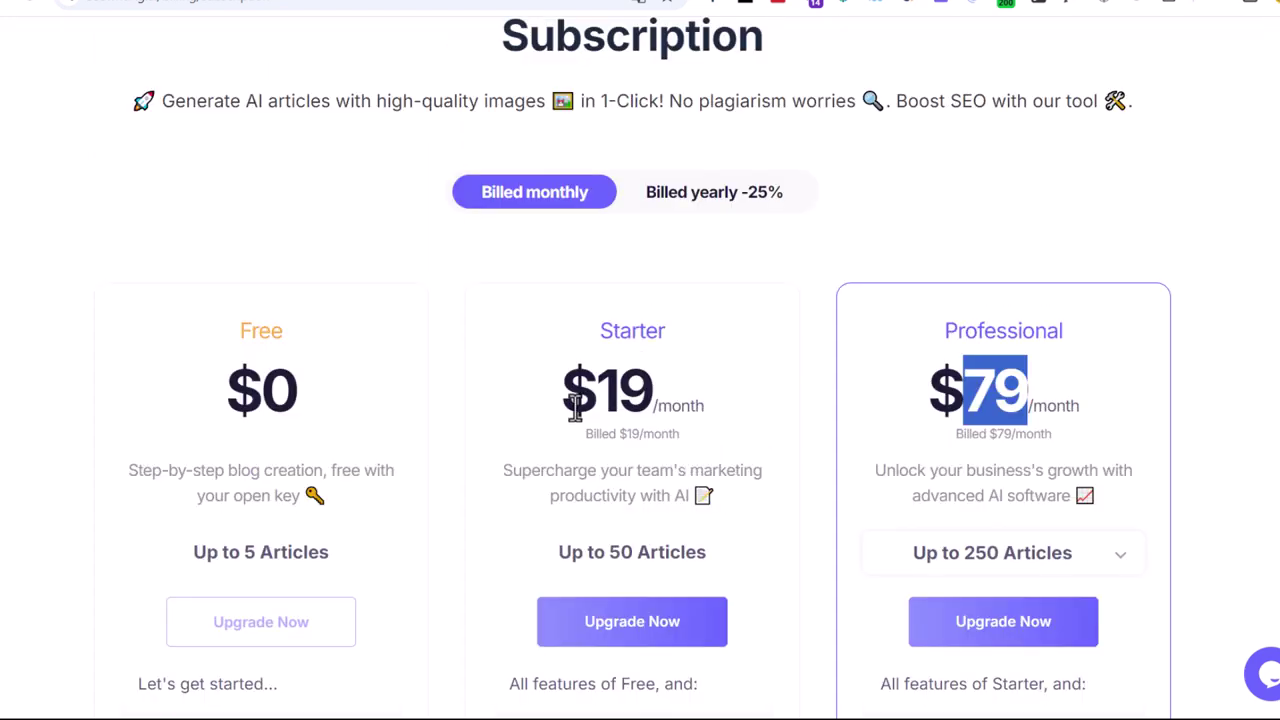
left_click_drag(575, 410, 697, 405)
scroll(693, 400, "down", 12)
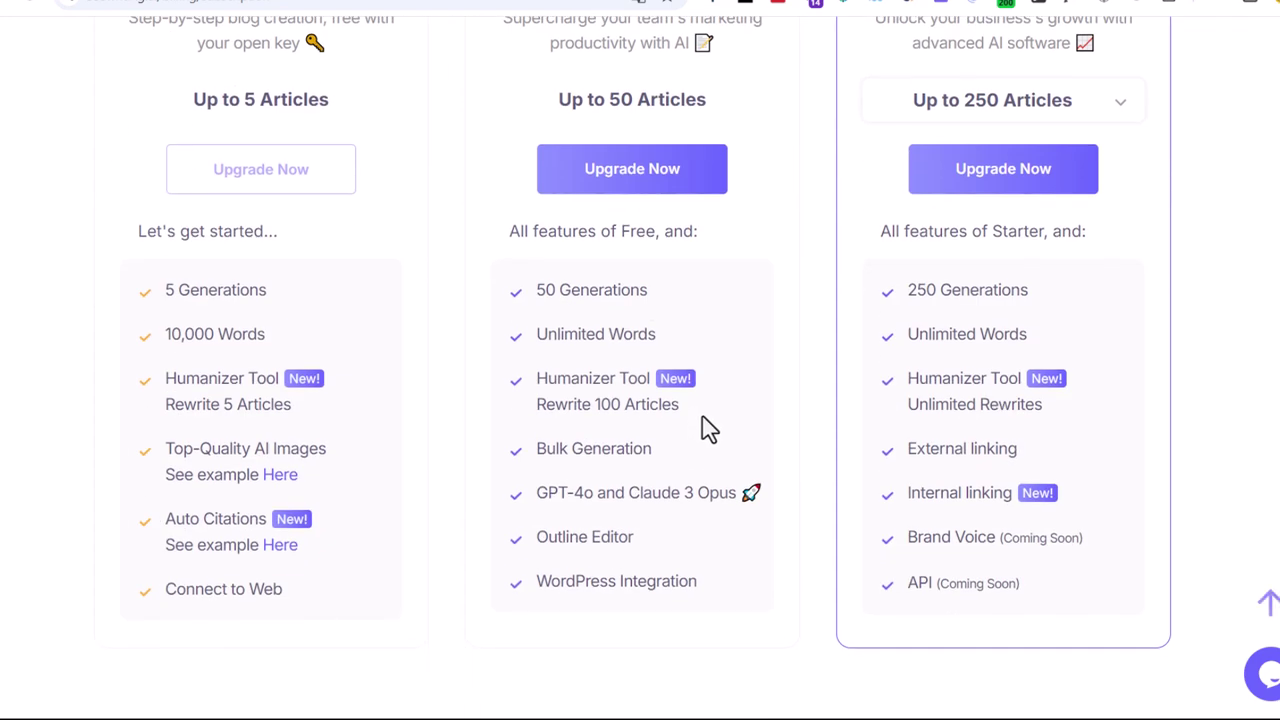
scroll(714, 429, "up", 3)
scroll(720, 432, "up", 11)
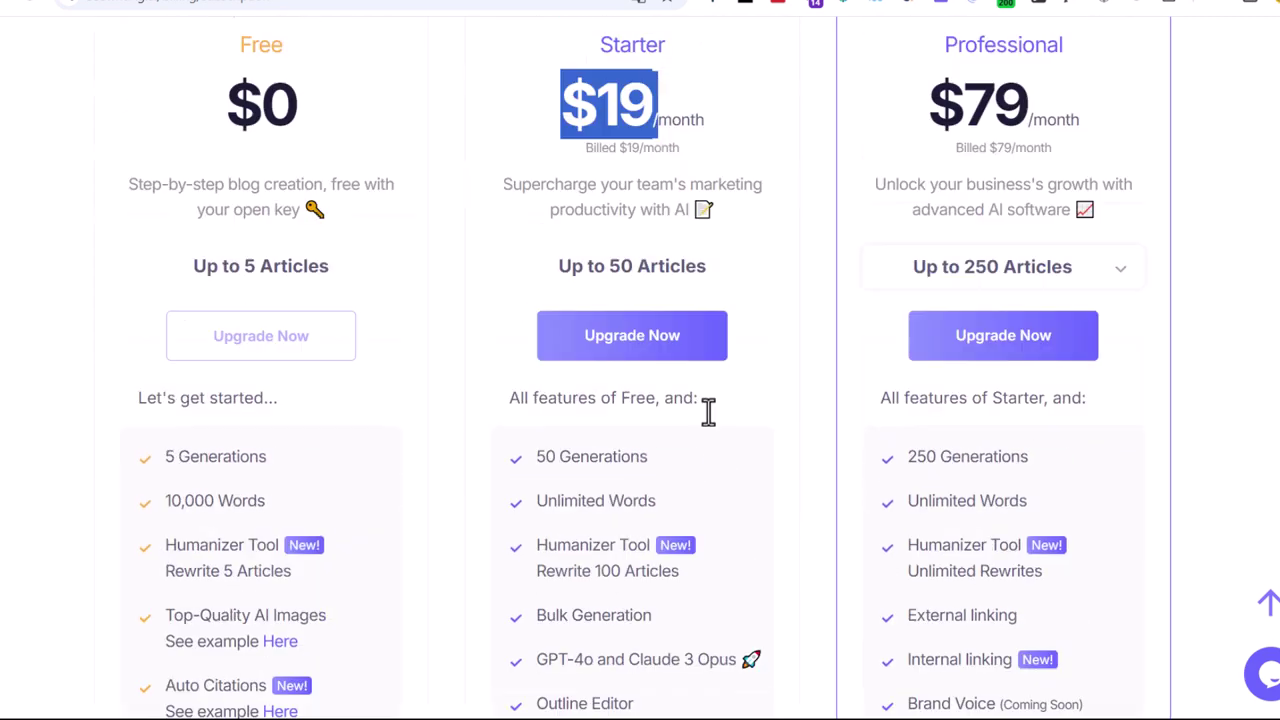